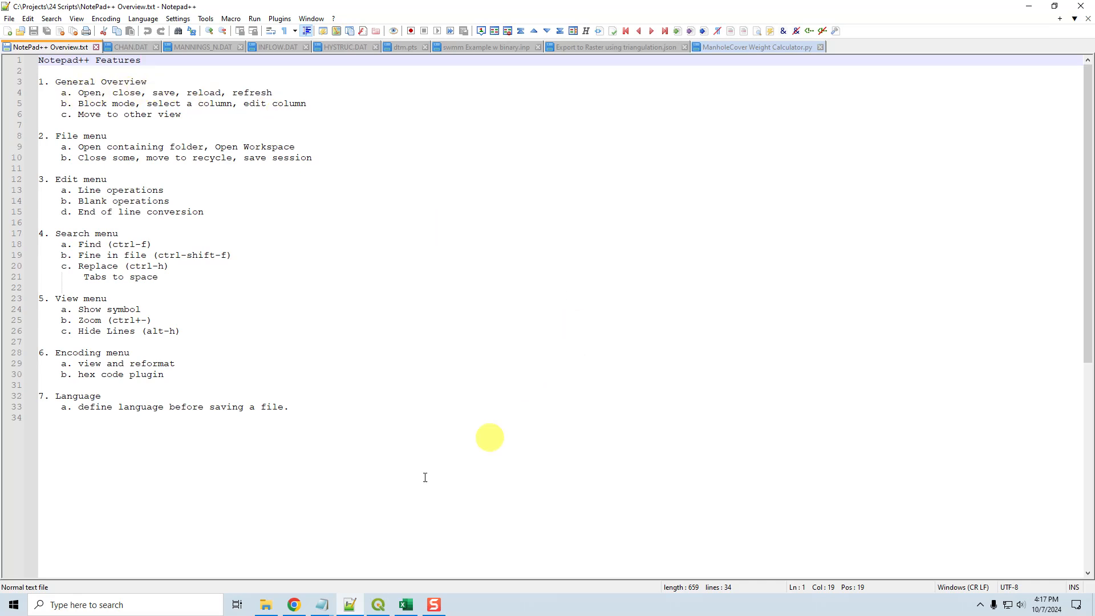
Locate ARF.DAT in the Self Help Results folder in File Explorer, open it in the default Notepad, and close it.
left_click(267, 604)
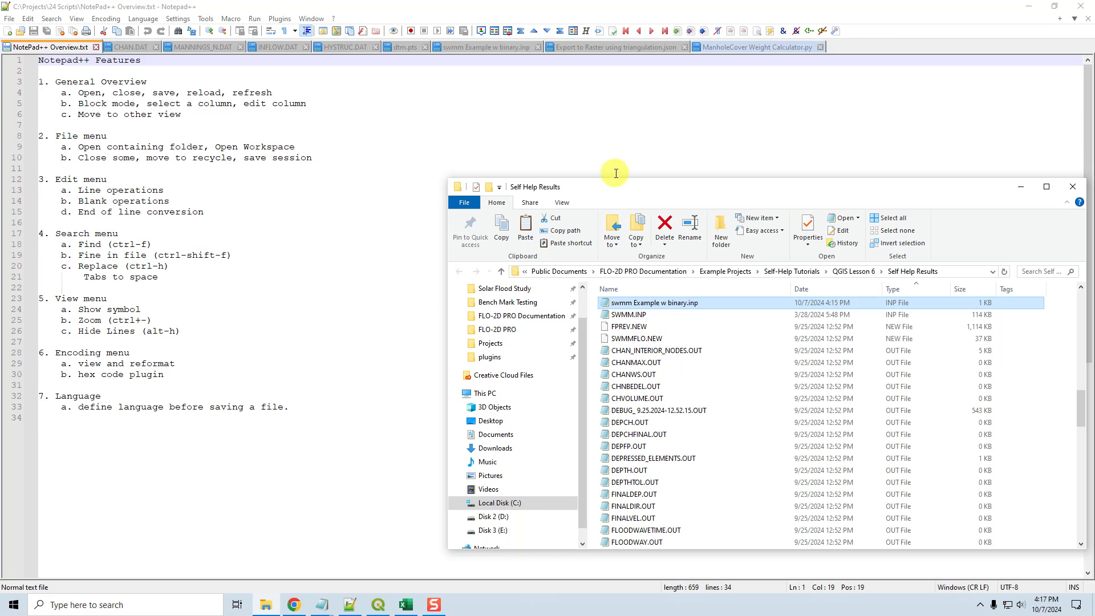
left_click_drag(572, 180, 535, 103)
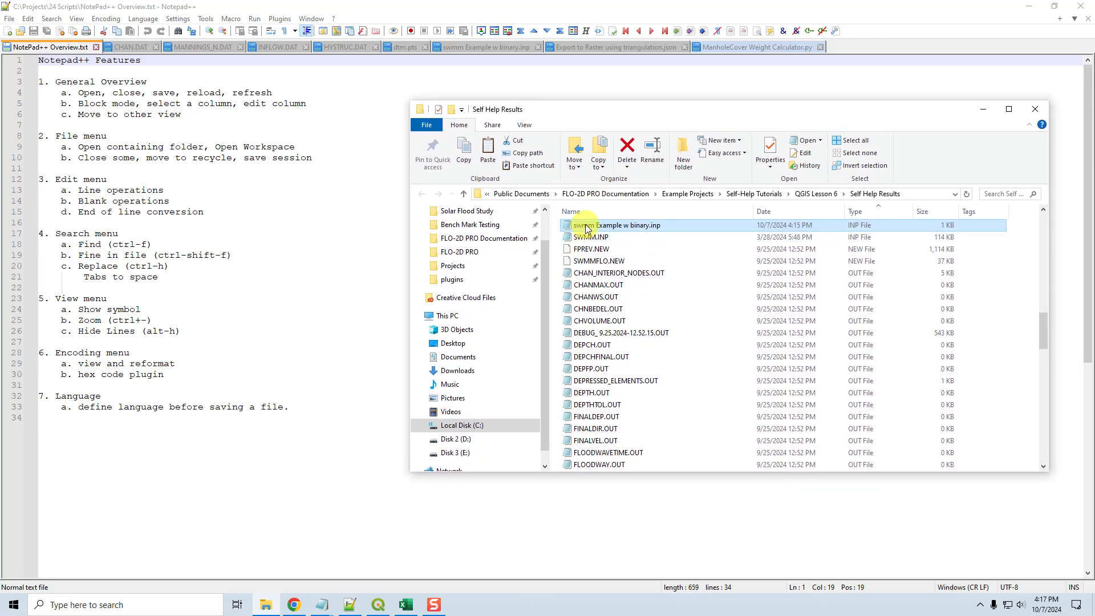
scroll(596, 250, "up", 15)
scroll(607, 271, "down", 4)
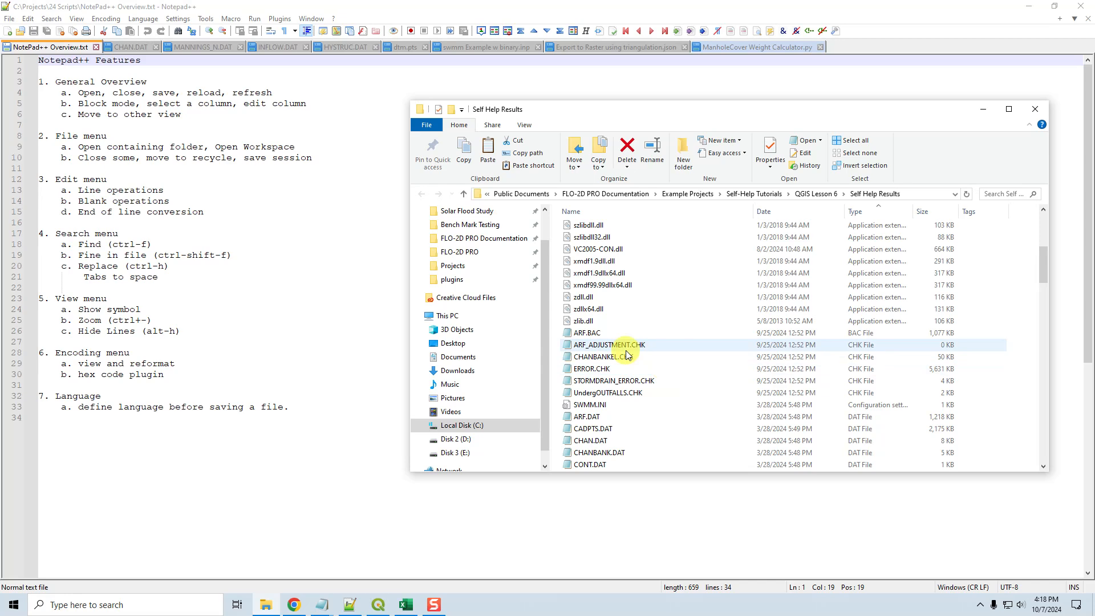
scroll(596, 434, "down", 3)
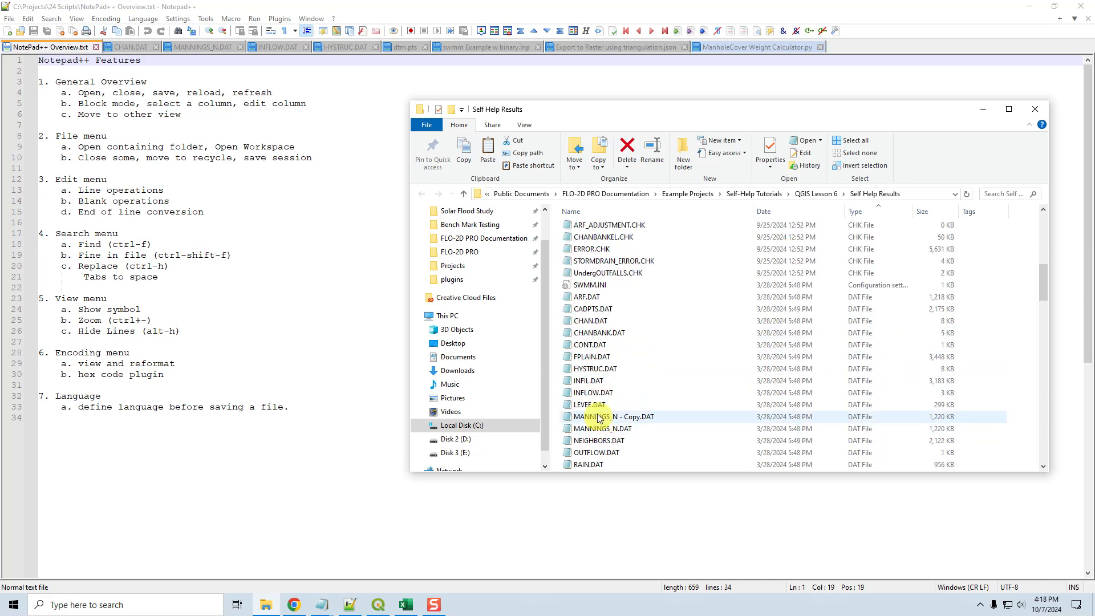
left_click(581, 299)
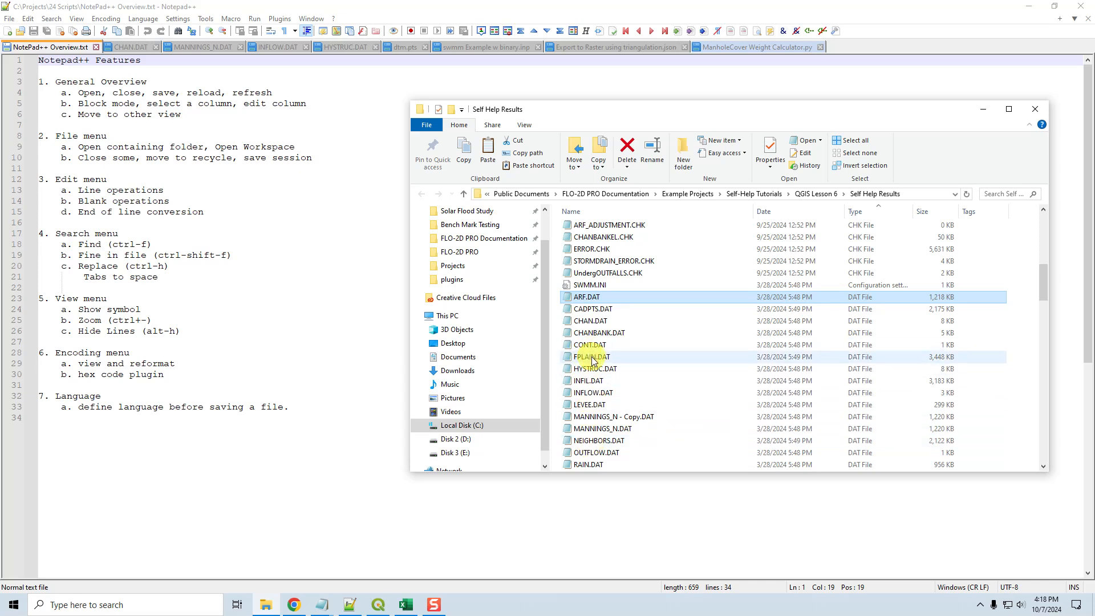
double_click(580, 299)
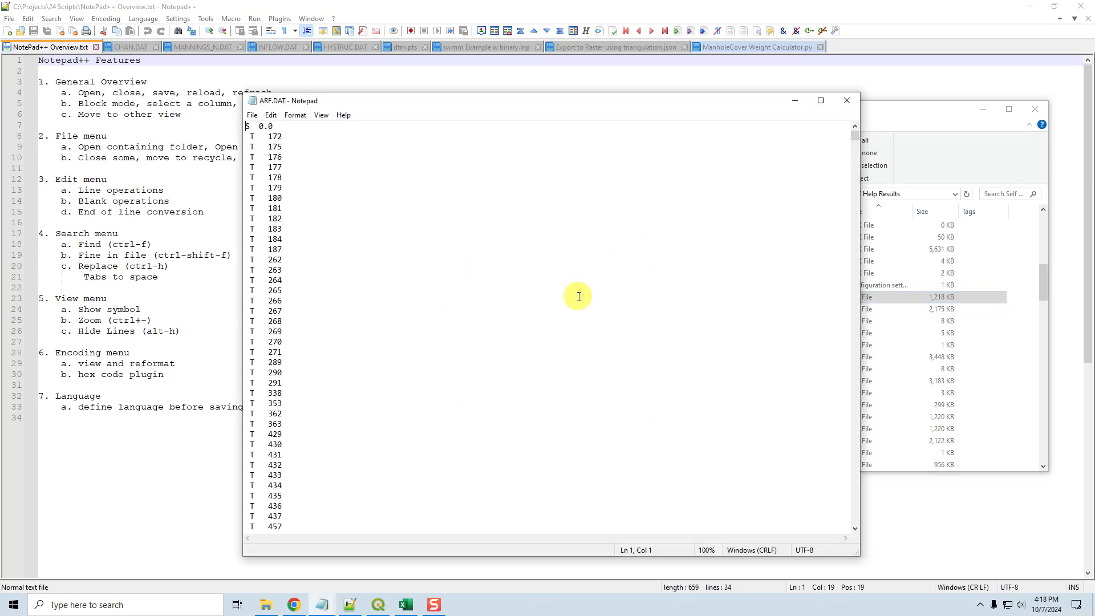
left_click(847, 106)
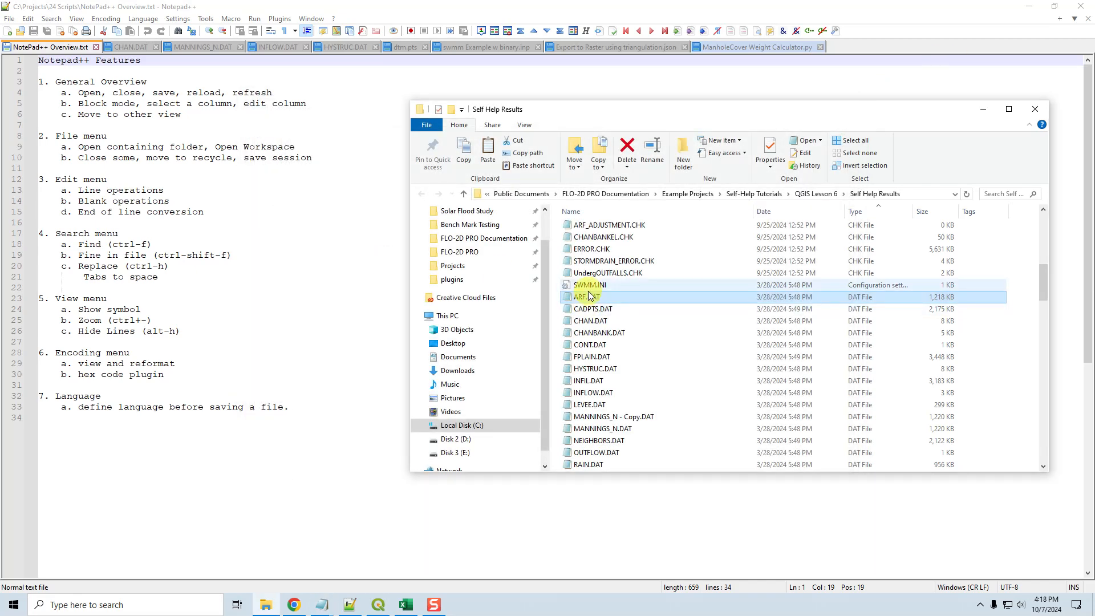
Open ARF.DAT using File Explorer's Edit with Notepad++ option, and close the file again.
right_click(589, 300)
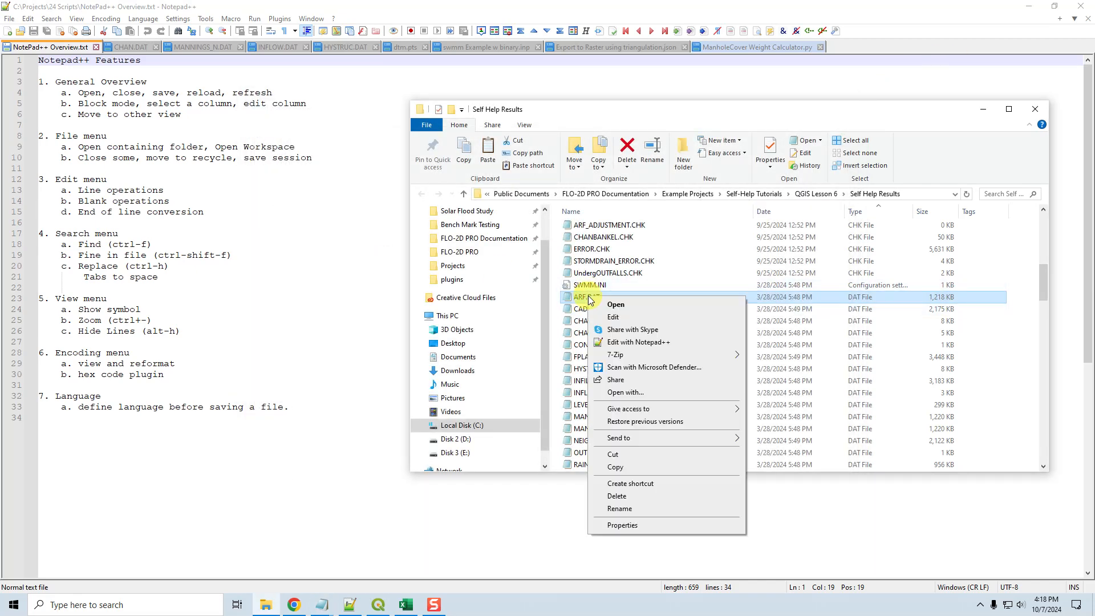
left_click(634, 341)
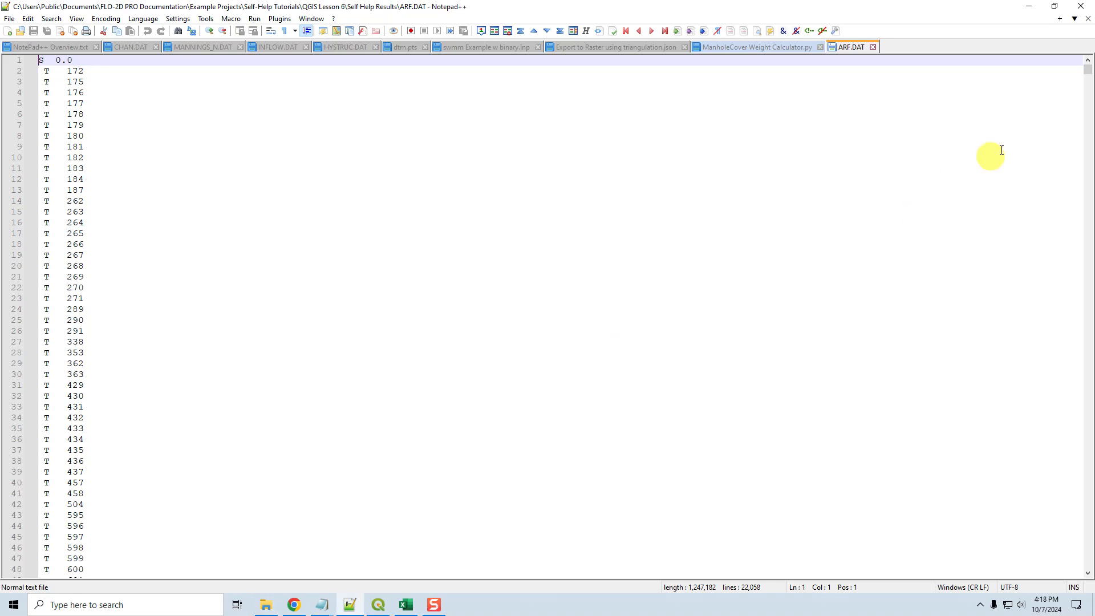
left_click(872, 48)
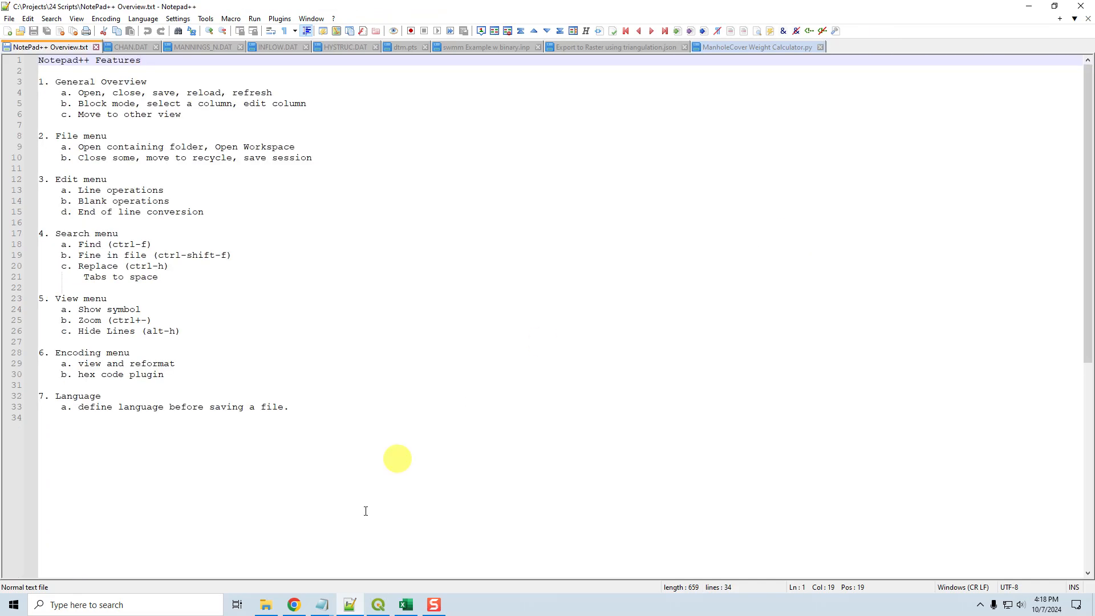
Bring ARF.DAT from the File Explorer folder directly into Notepad++ to open it, and close the file.
left_click(266, 605)
left_click_drag(588, 297, 336, 342)
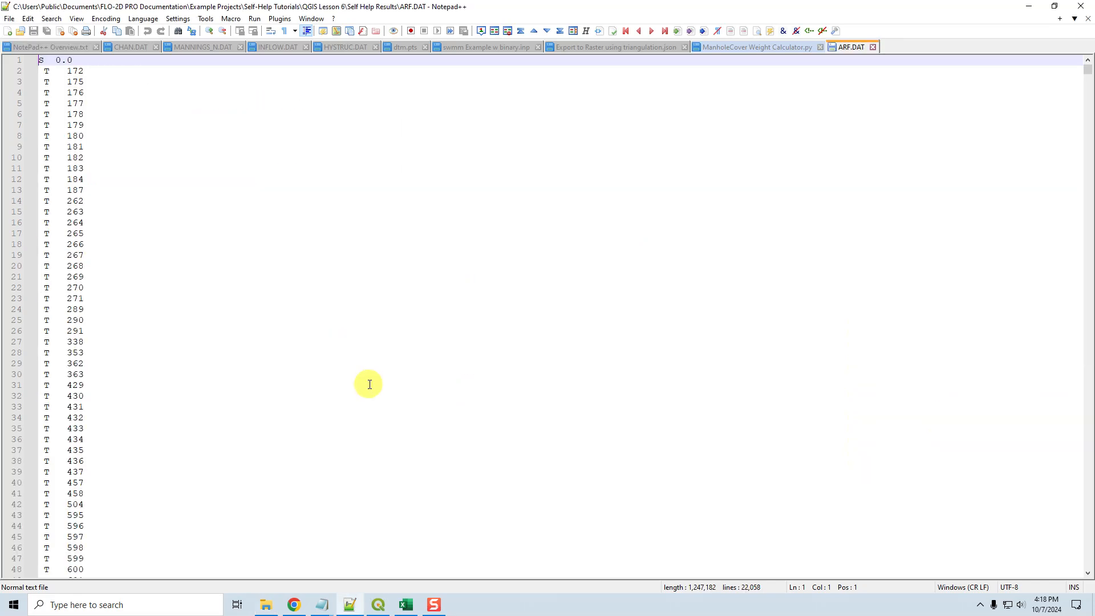
left_click(871, 48)
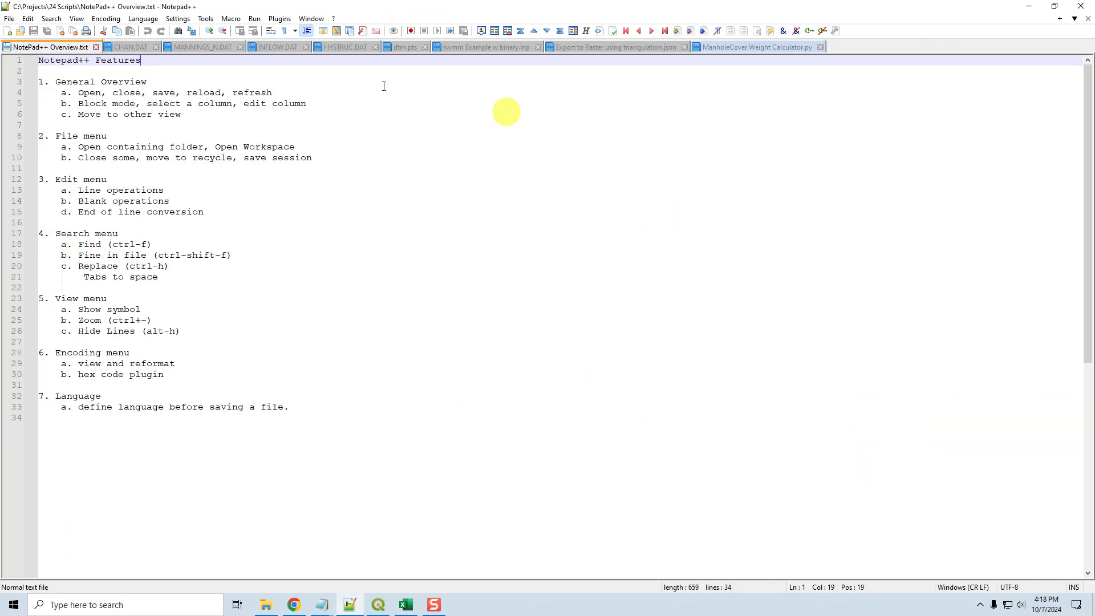
Show the options for closing multiple tabs from NotePad++ Overview.txt and dismiss them without choosing one.
right_click(62, 51)
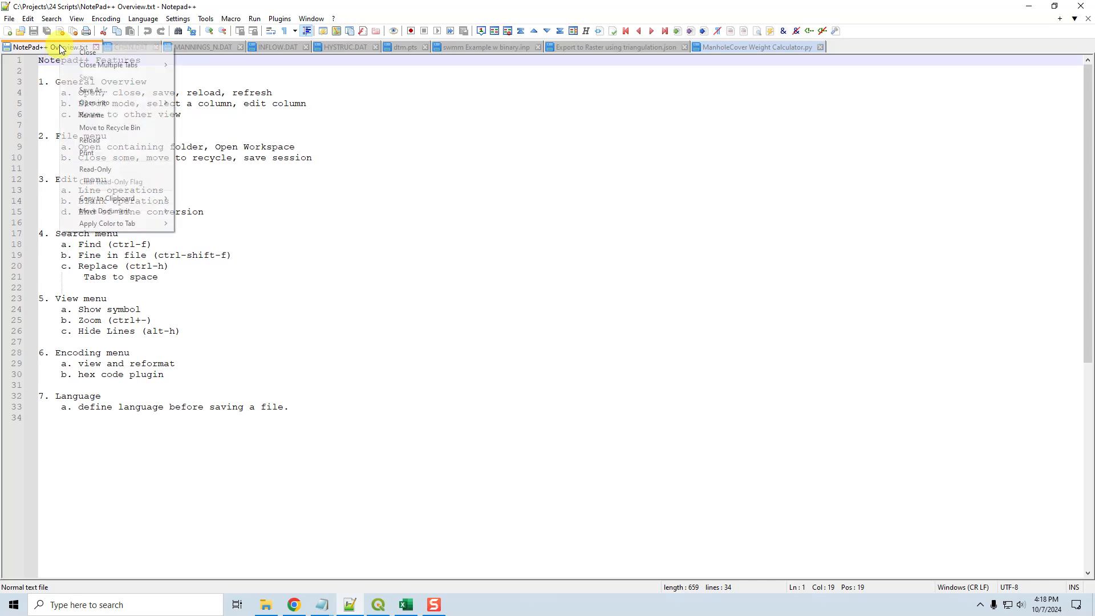
mouse_move(121, 69)
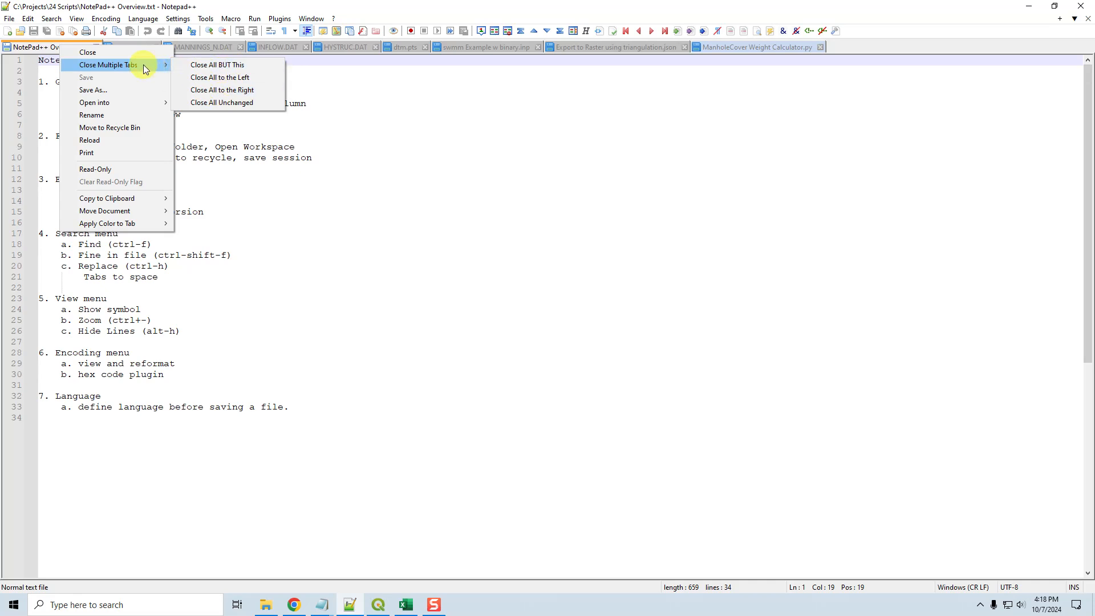
left_click(463, 188)
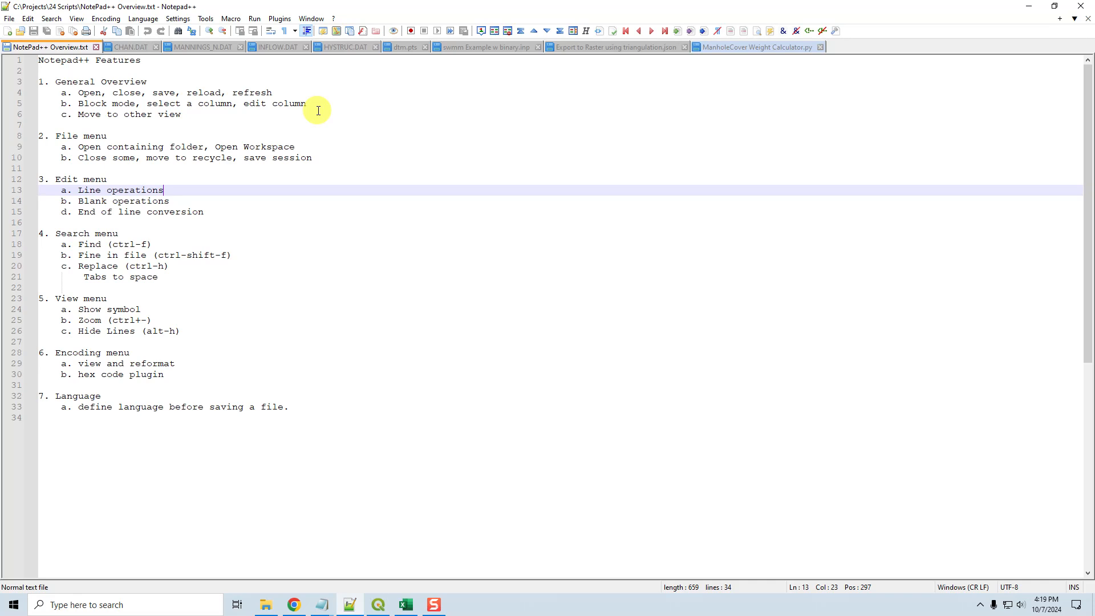
Make test edits in MANNINGS_N.DAT: append SADfSADf to line 12, insert asdfgasdf in line 19, and replace the line 26 value with asdf.
left_click(208, 49)
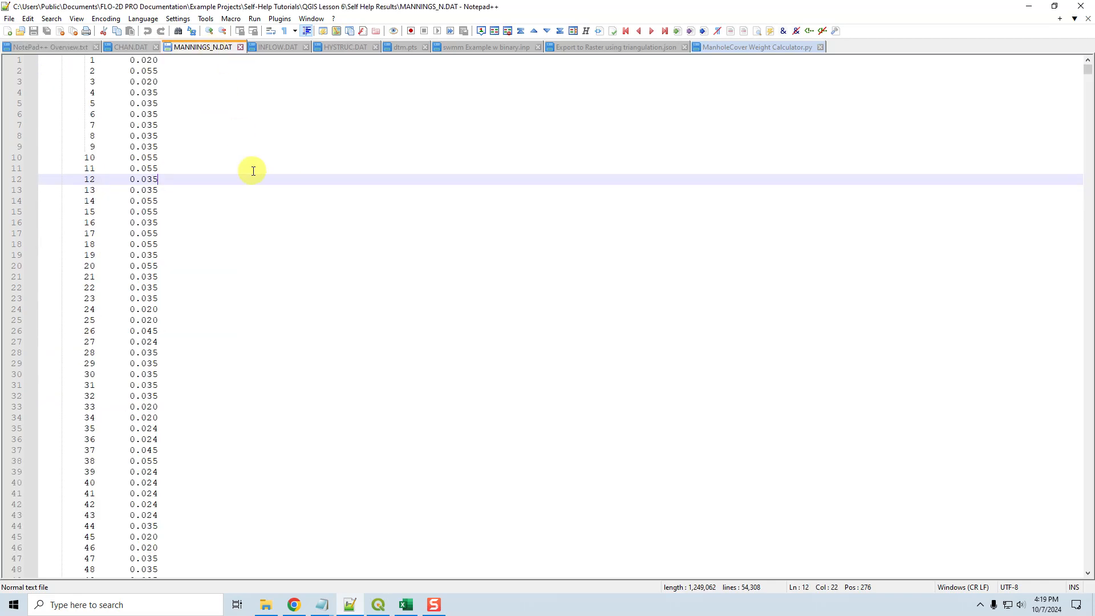
type("SADfSADf")
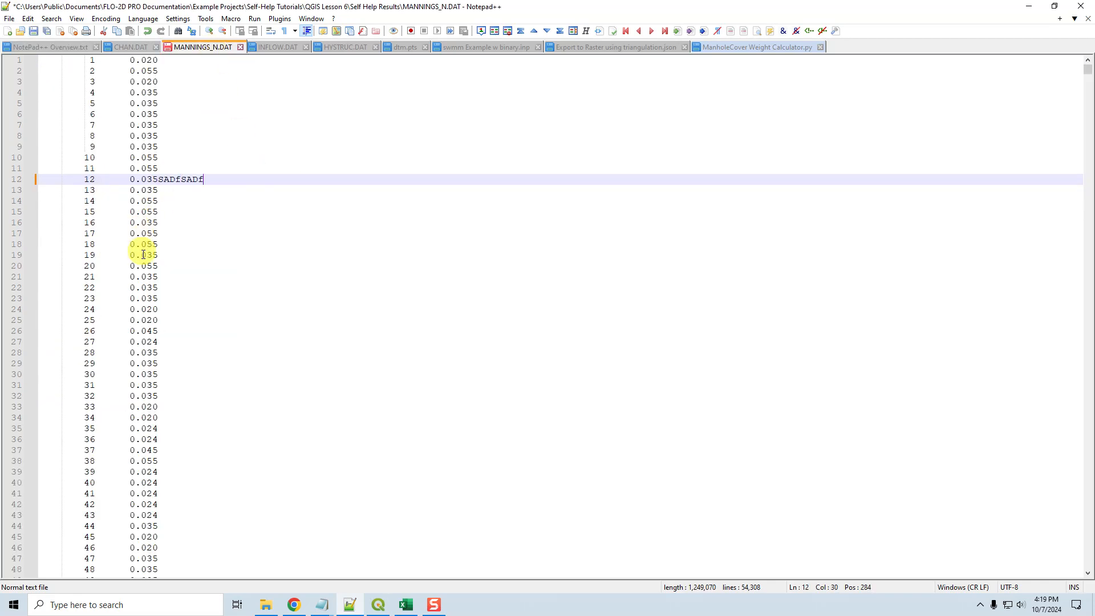
left_click(141, 255)
type("asdfgasdf")
left_click(130, 332)
left_click_drag(130, 332, 191, 350)
type("asdf")
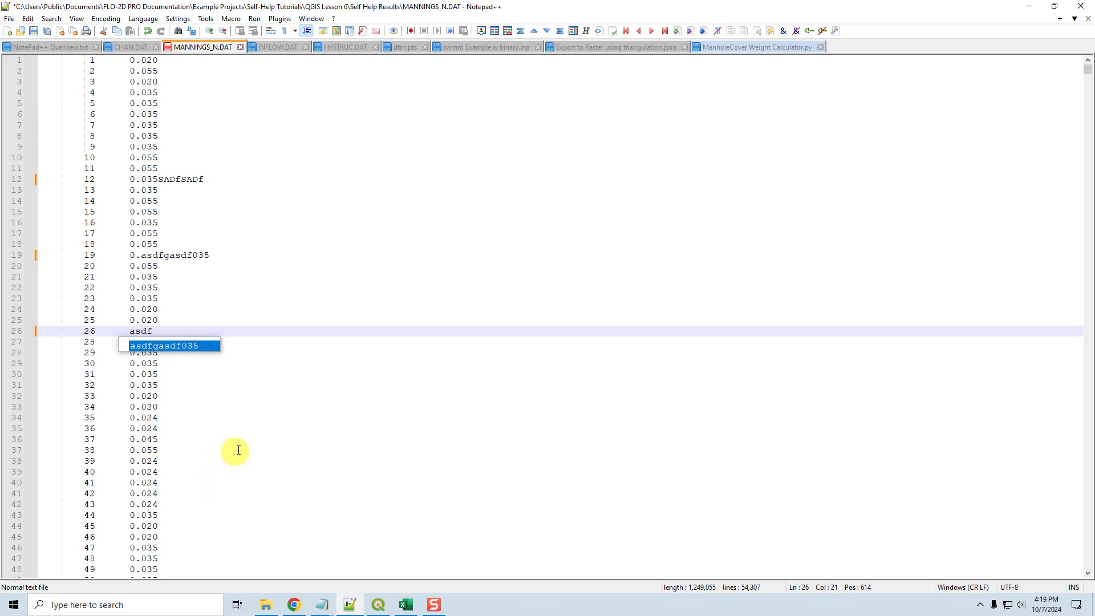
left_click(356, 373)
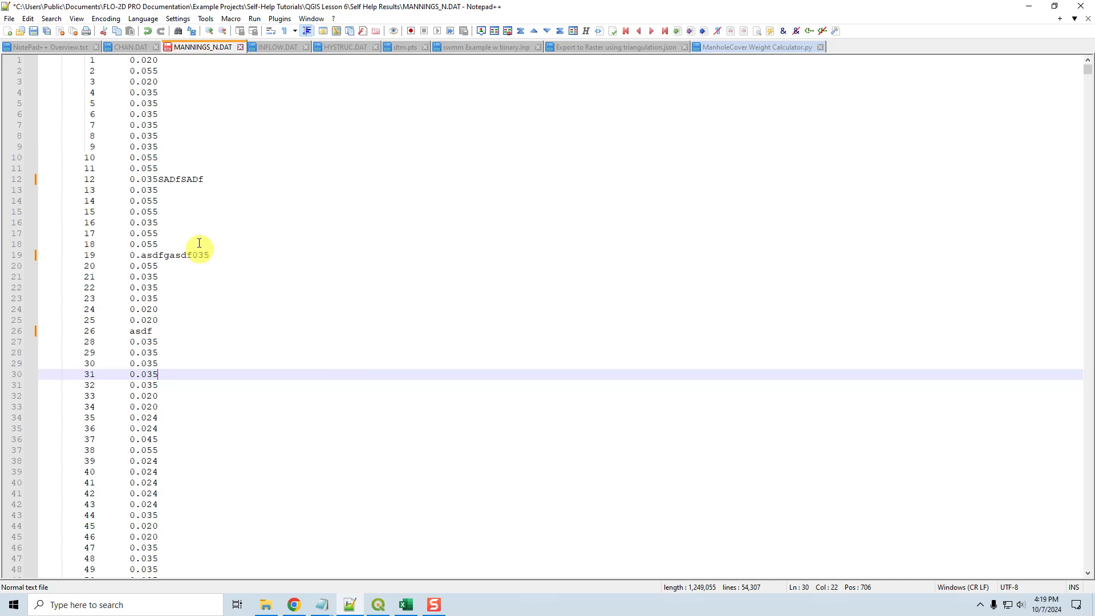
Reload MANNINGS_N.DAT from disk twice, each time agreeing to discard the unsaved test edits.
right_click(192, 50)
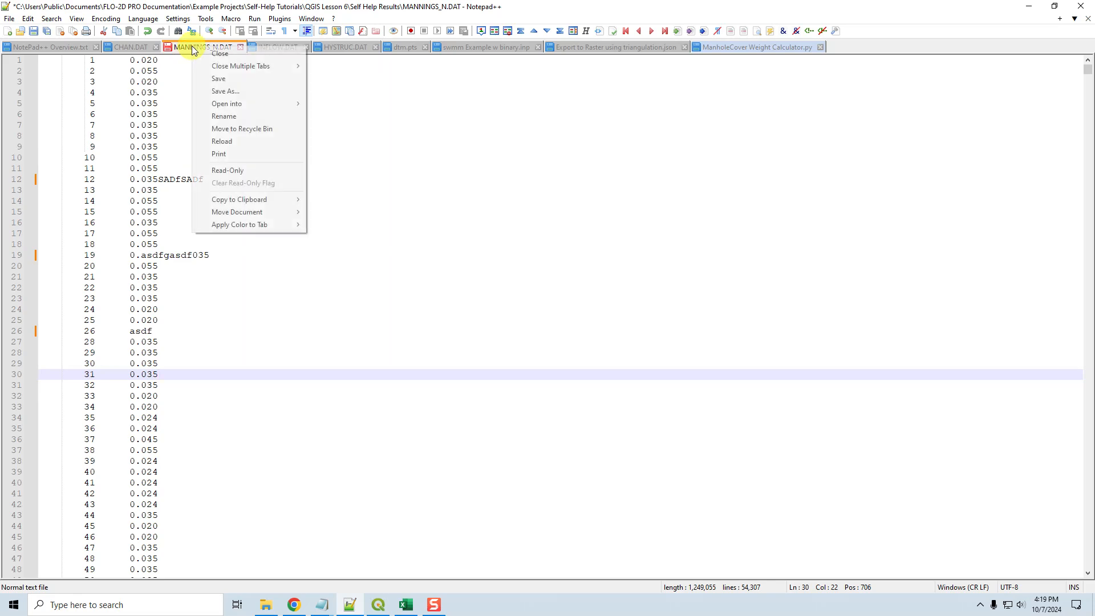
left_click(234, 144)
left_click(583, 346)
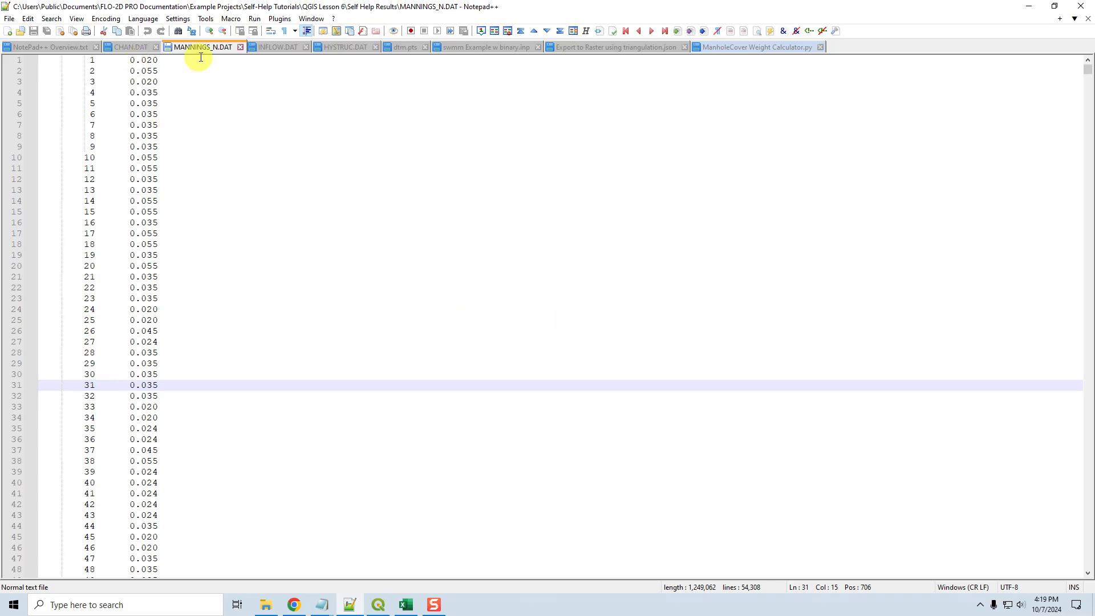
key("ctrl+z")
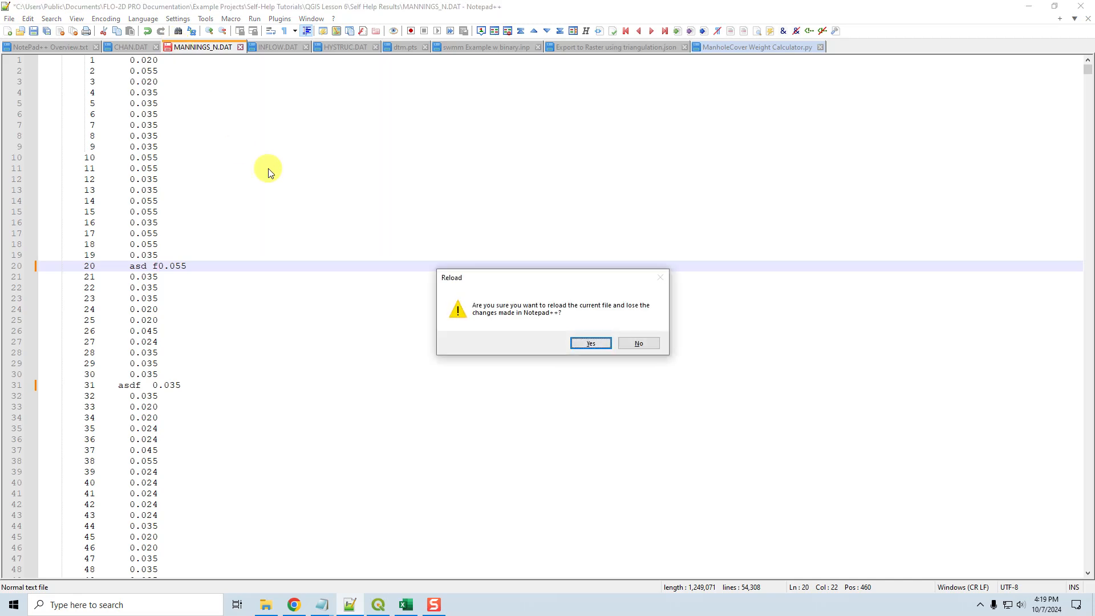
key("Return")
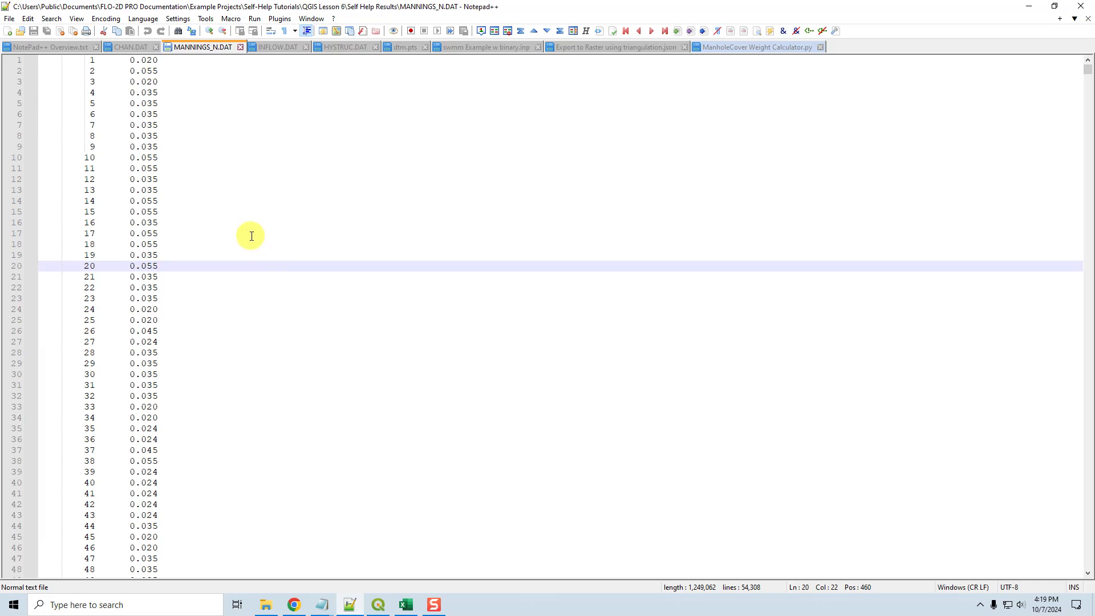
Switch to NotePad++ Overview.txt and place the cursor in the word refresh on line 4.
left_click(31, 46)
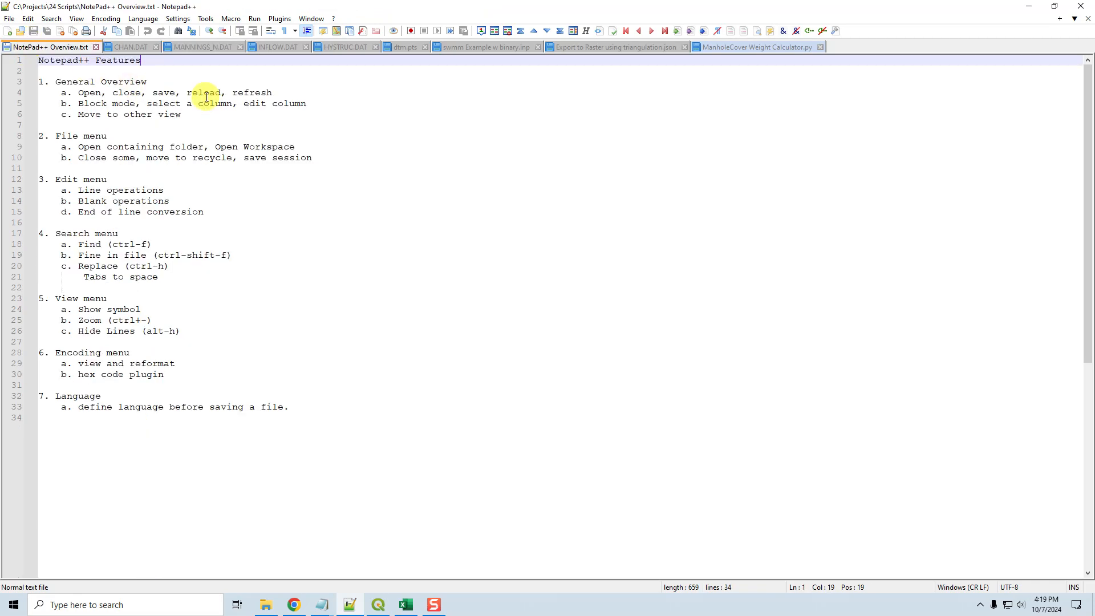
left_click(237, 92)
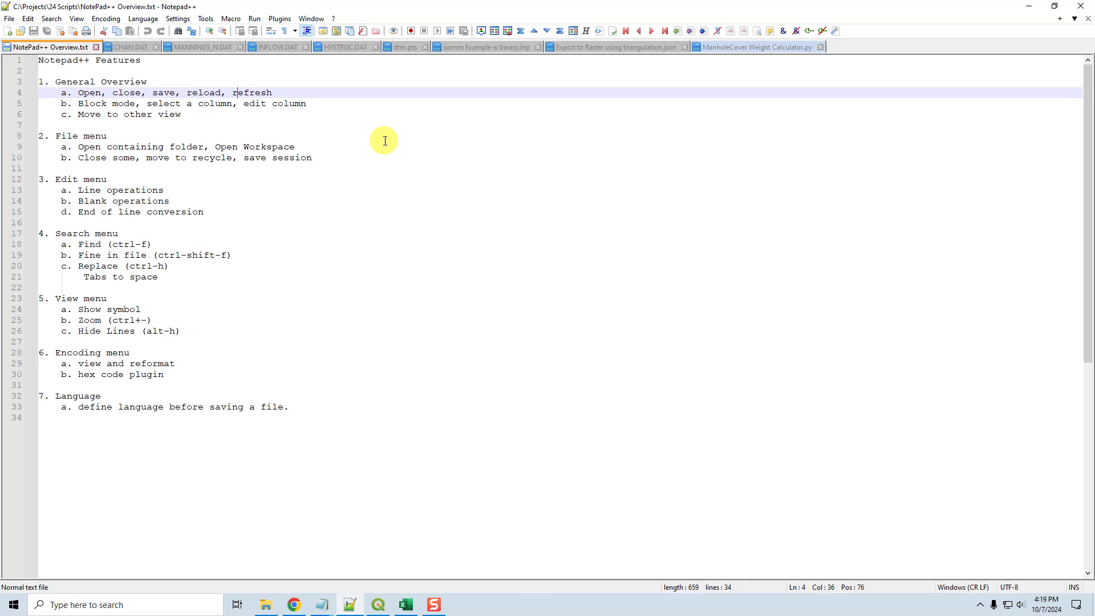
Switch to HYSTRUC.DAT, open its containing folder in Explorer, and close the folder window.
left_click(341, 49)
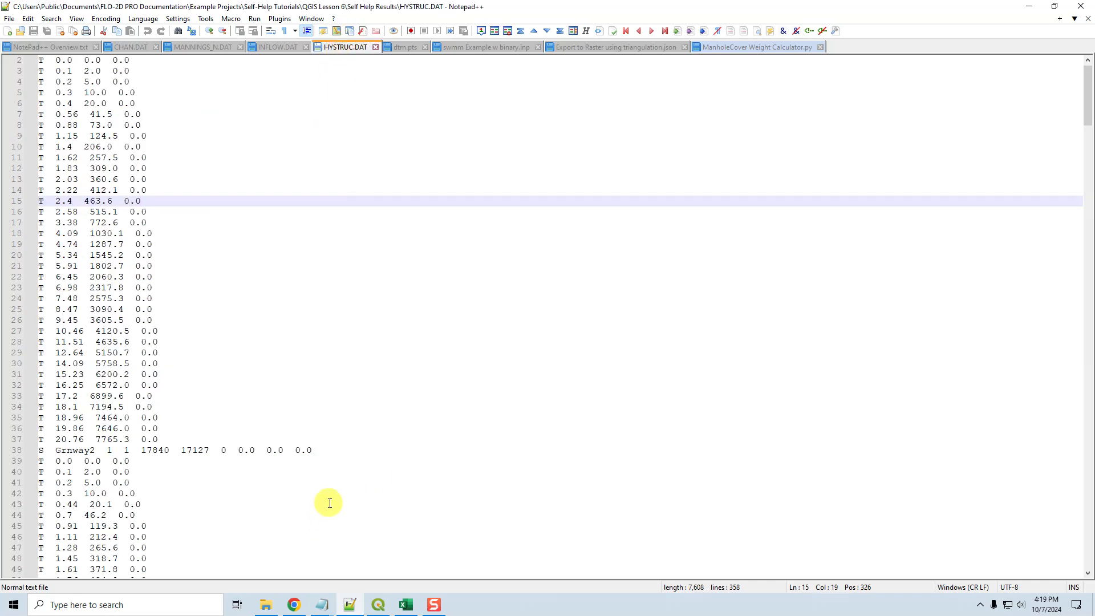
right_click(338, 52)
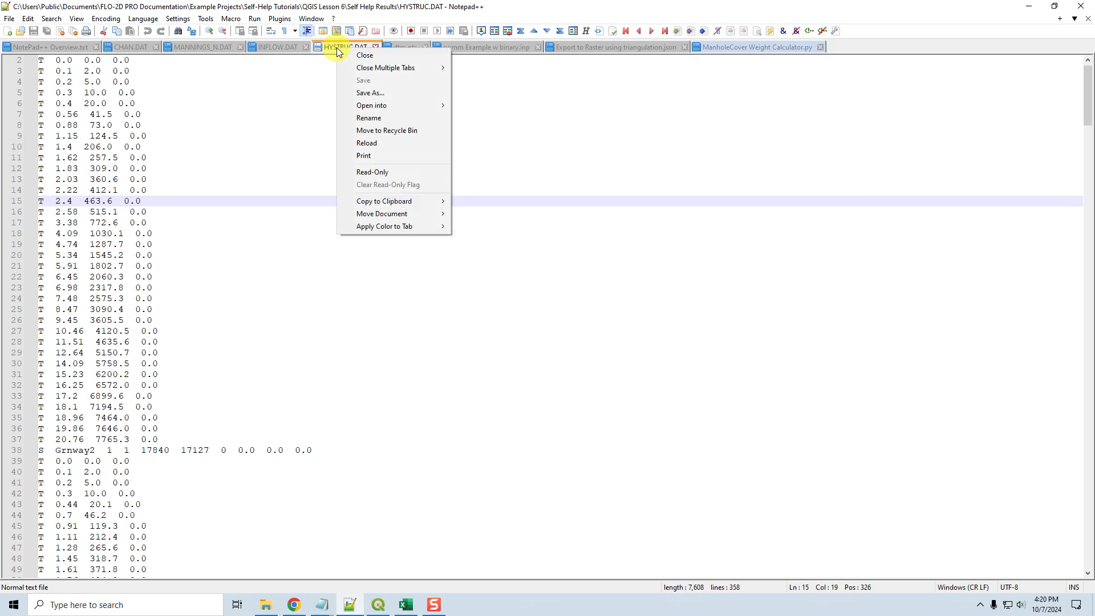
mouse_move(369, 105)
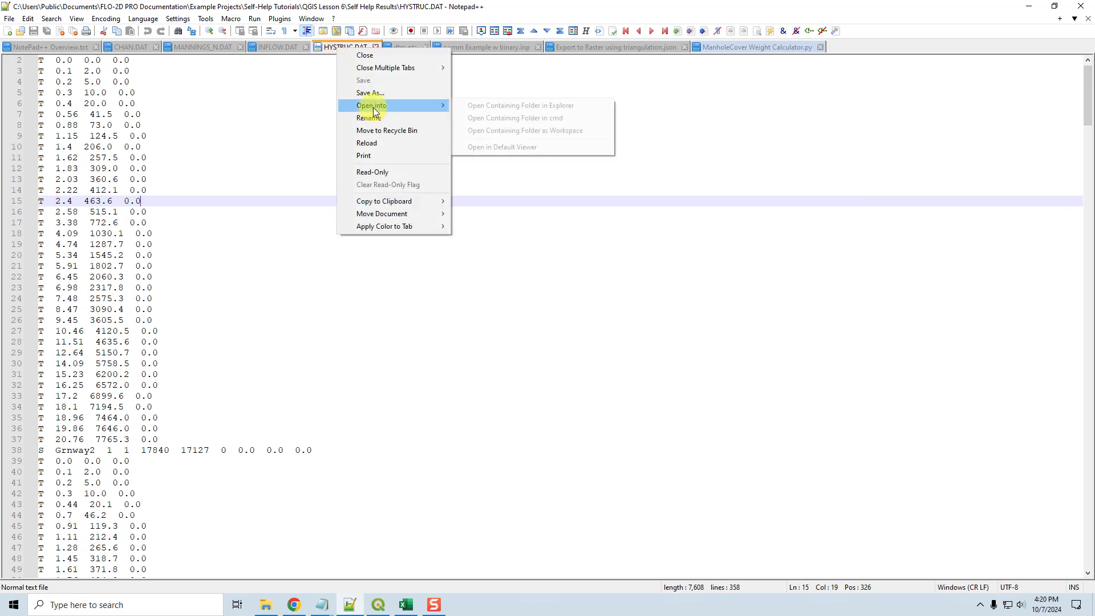
left_click(543, 107)
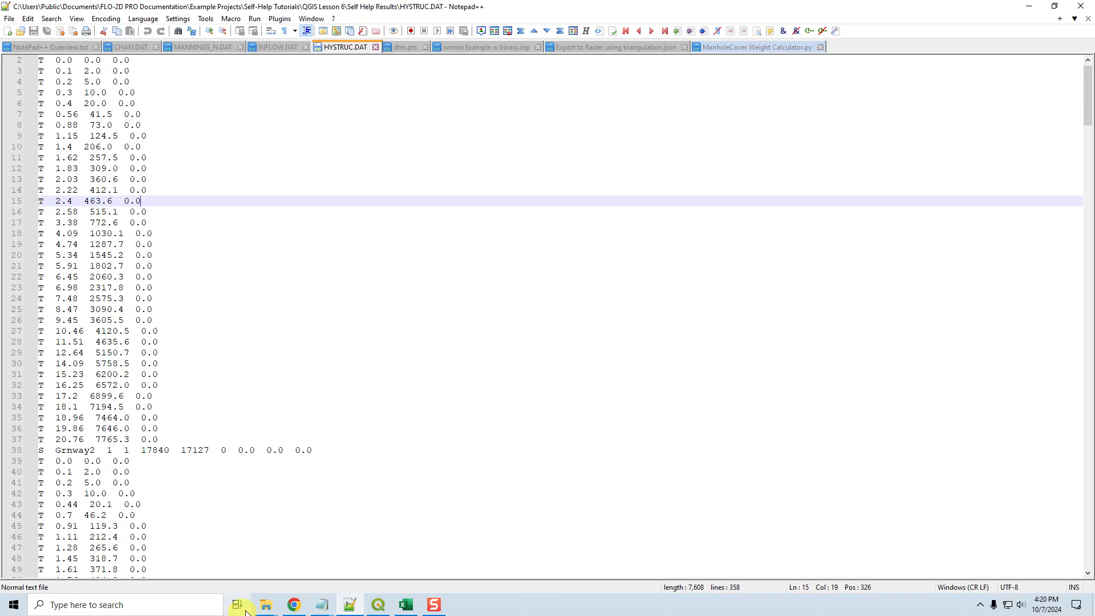
mouse_move(274, 612)
left_click(314, 556)
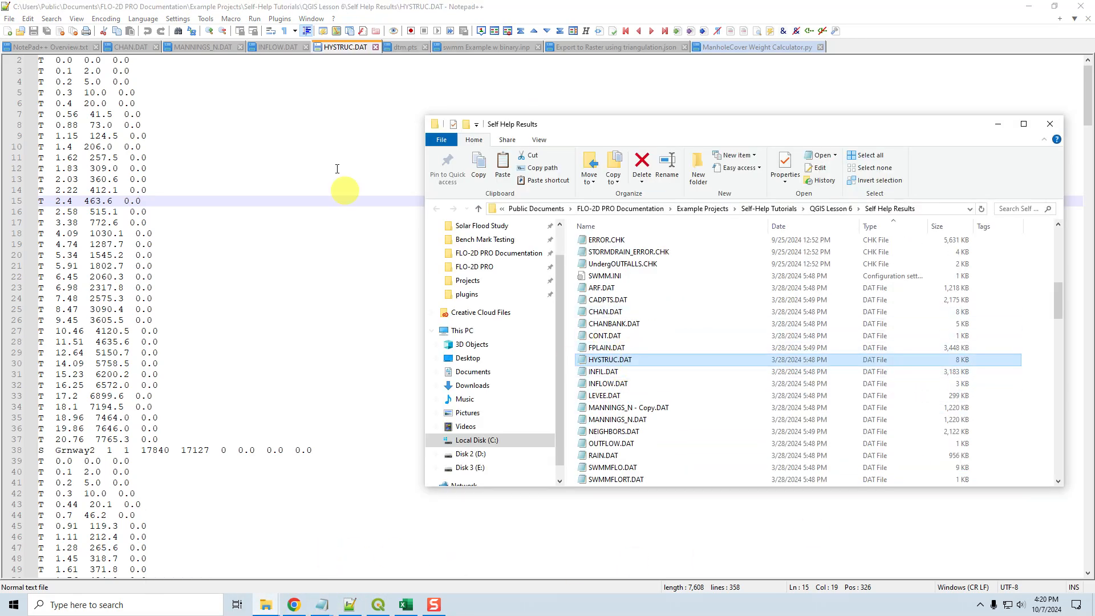
left_click(1050, 124)
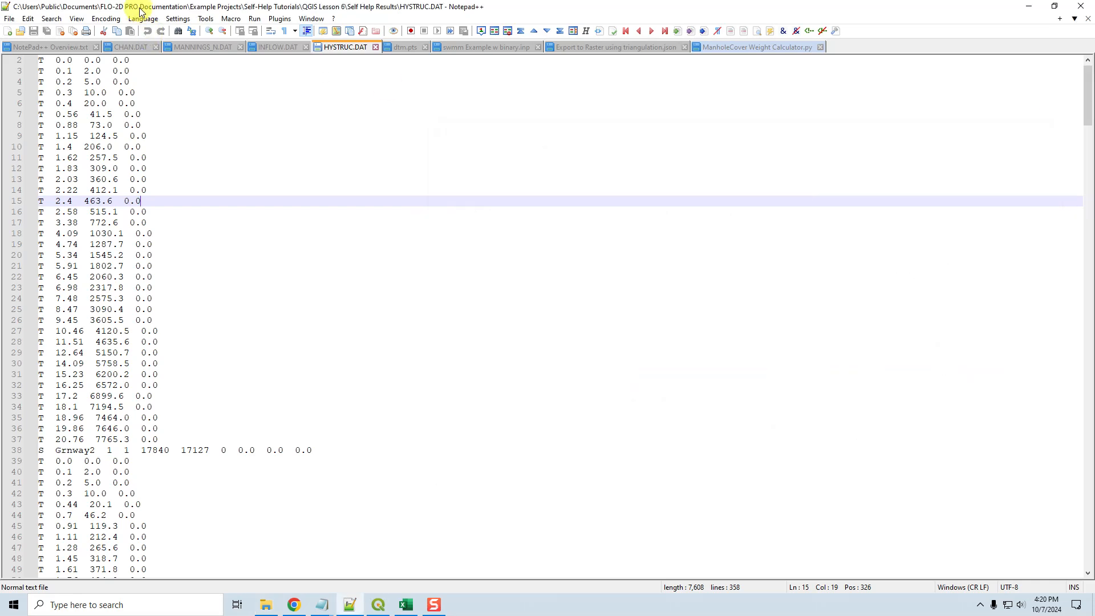
Open the folder containing HYSTRUC.DAT in Explorer again and bring its window to the front to browse the files.
right_click(337, 51)
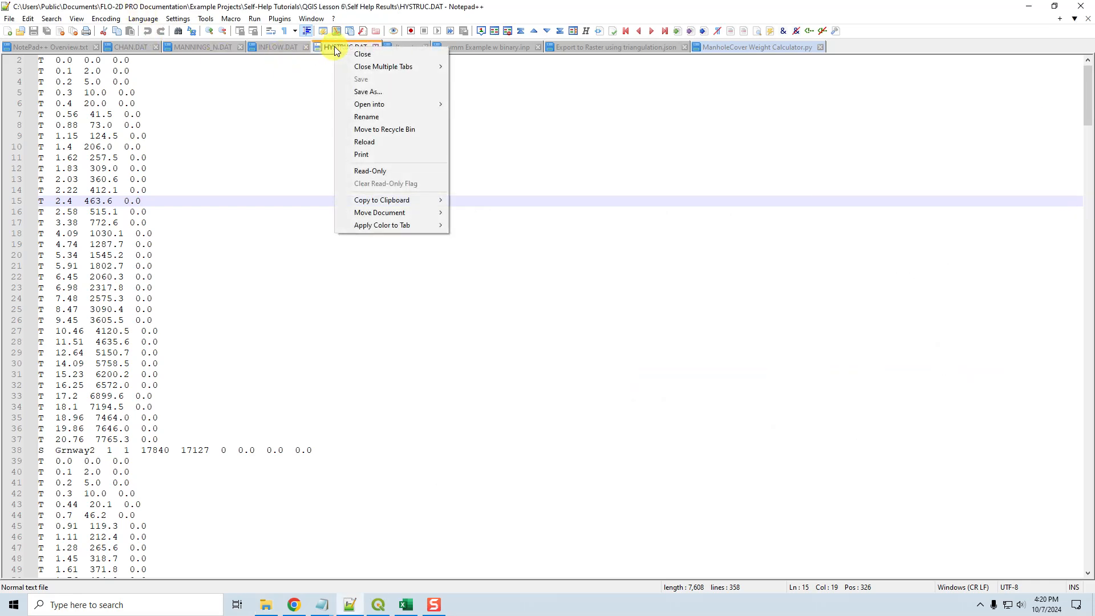
mouse_move(395, 108)
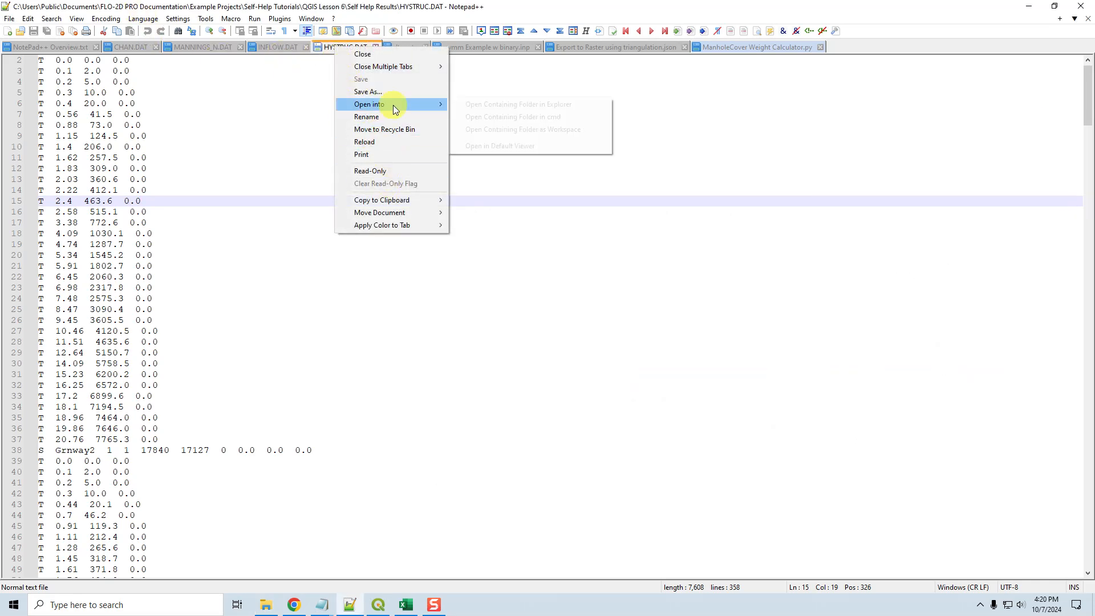
left_click(546, 106)
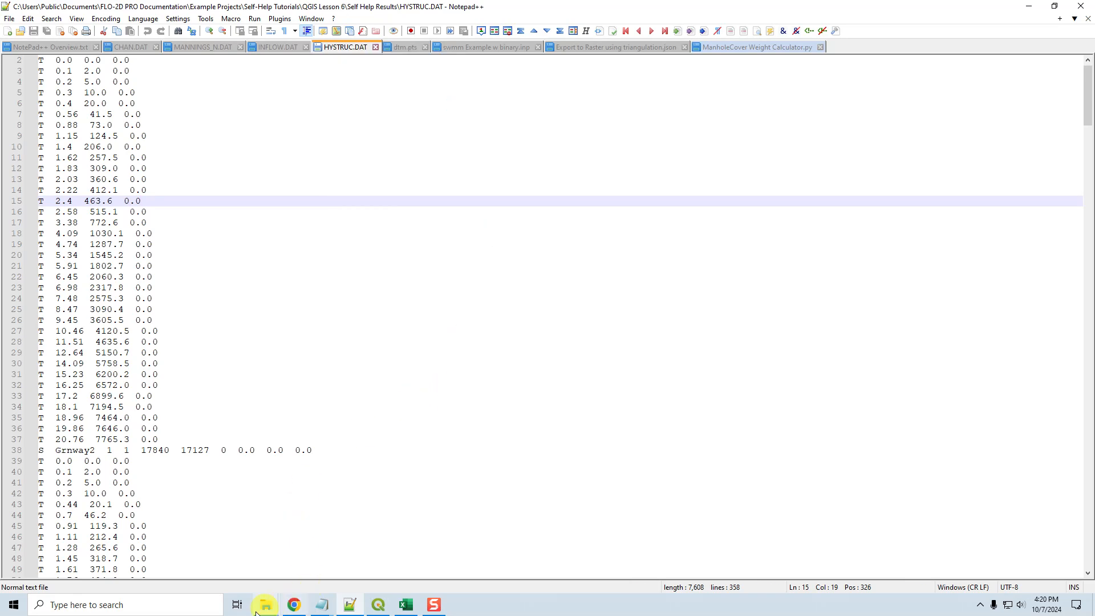
mouse_move(265, 607)
left_click(323, 548)
scroll(663, 424, "down", 4)
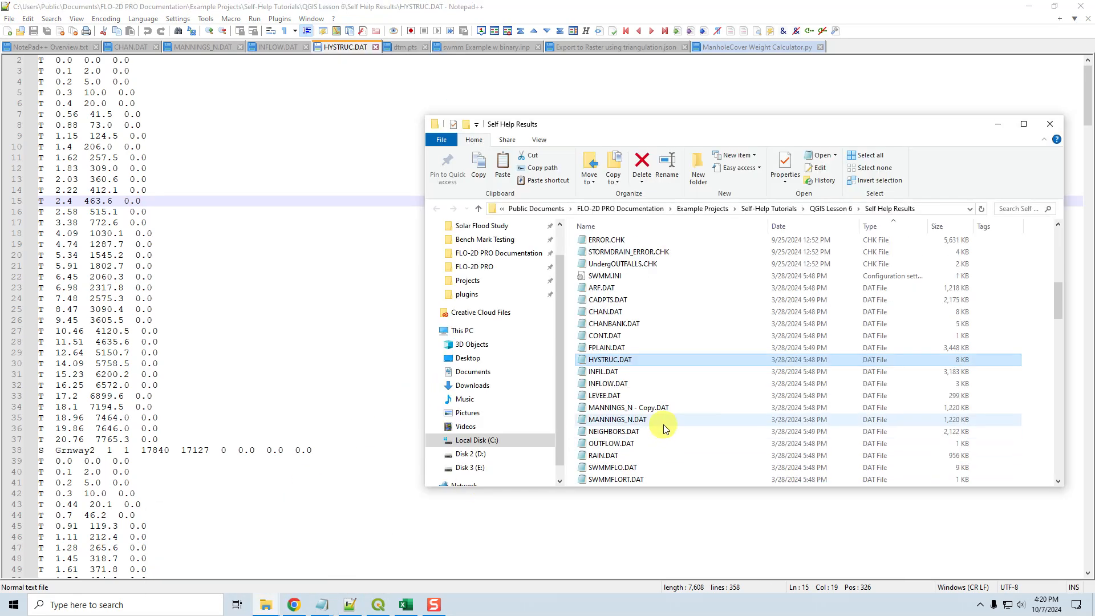
Open HYSTRUC.DAT from the folder in Notepad and change the last four values of the first line to 2, 2.0, 2.0 and 2.0.
double_click(615, 364)
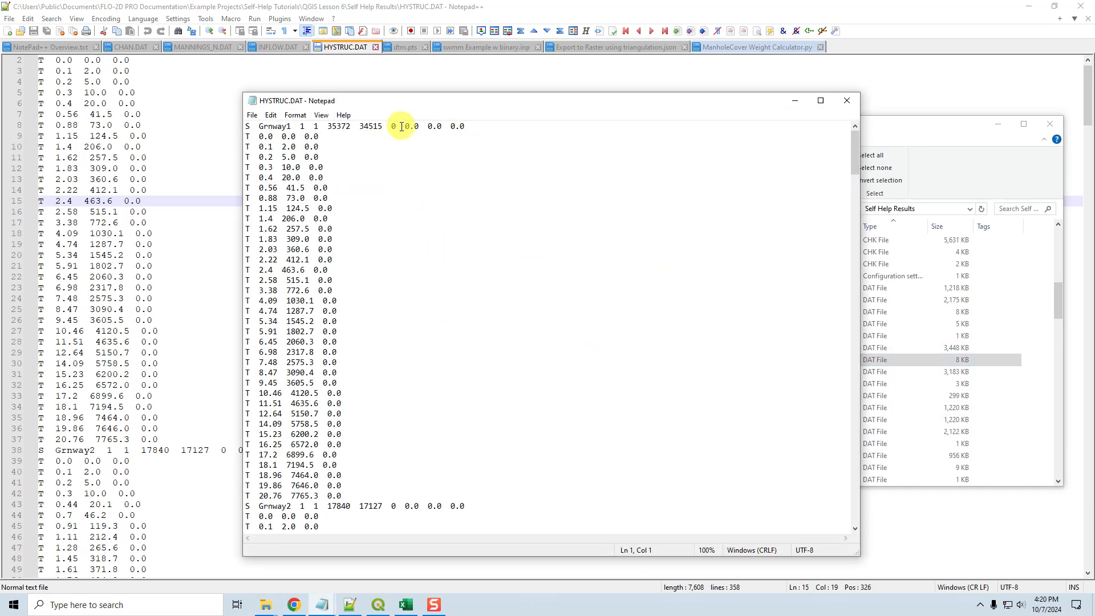
double_click(395, 126)
type("2")
double_click(407, 126)
type("2")
double_click(430, 126)
type("2.")
left_click(452, 126)
type("2")
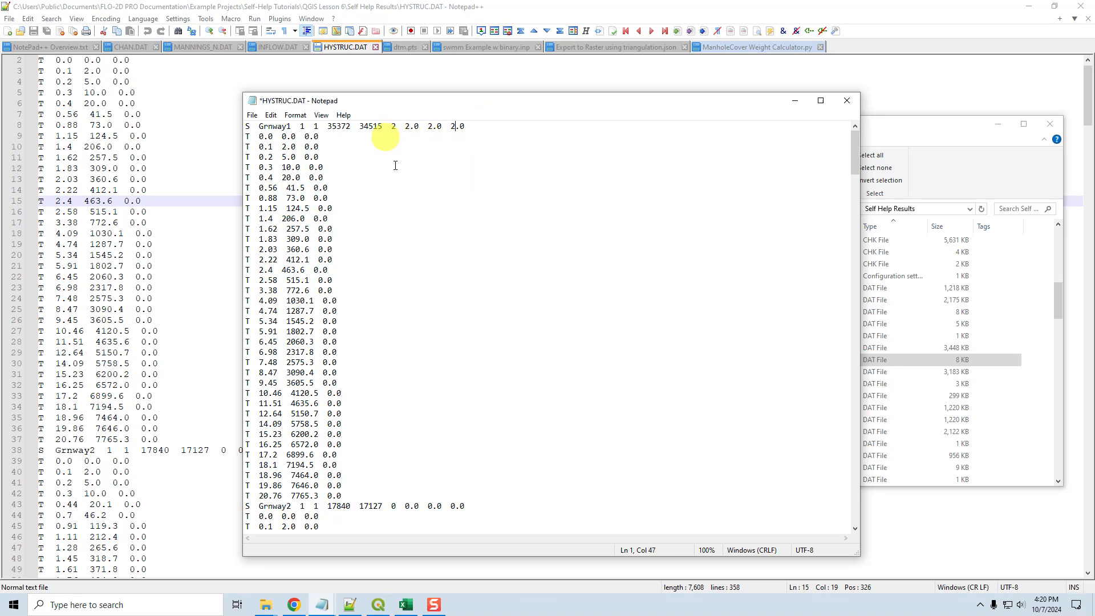
left_click(484, 164)
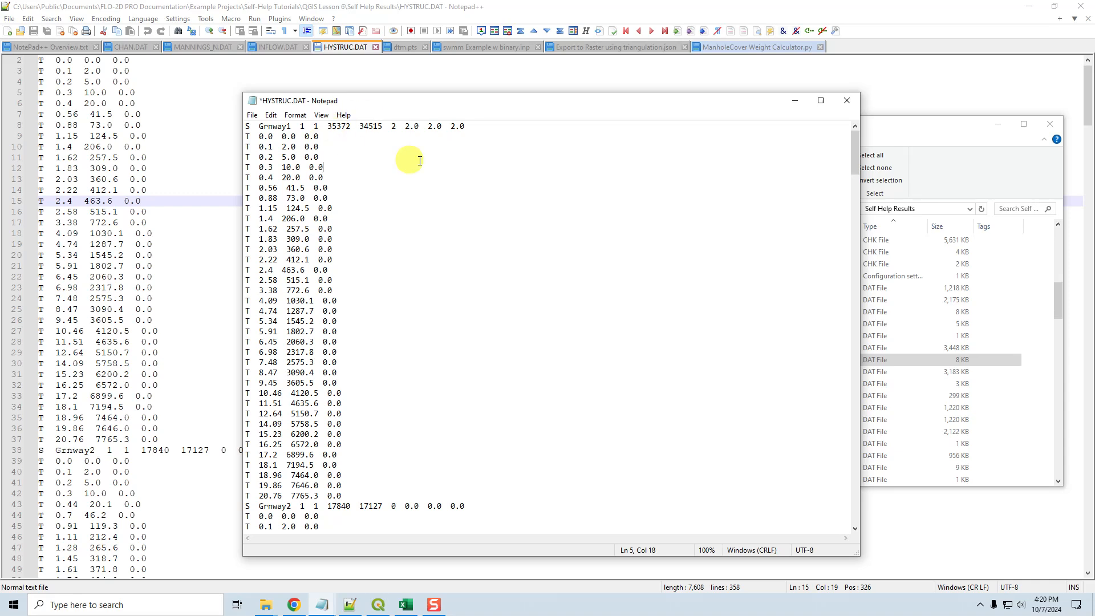
Highlight the edited values on the first line, save HYSTRUC.DAT, and close Notepad.
left_click_drag(390, 127, 498, 126)
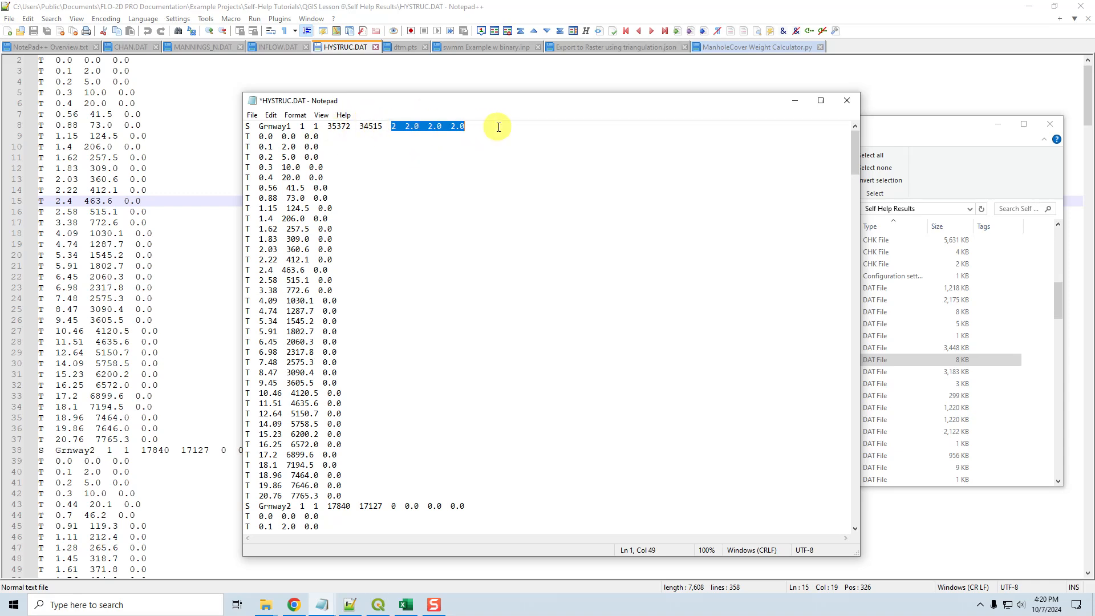
left_click(489, 226)
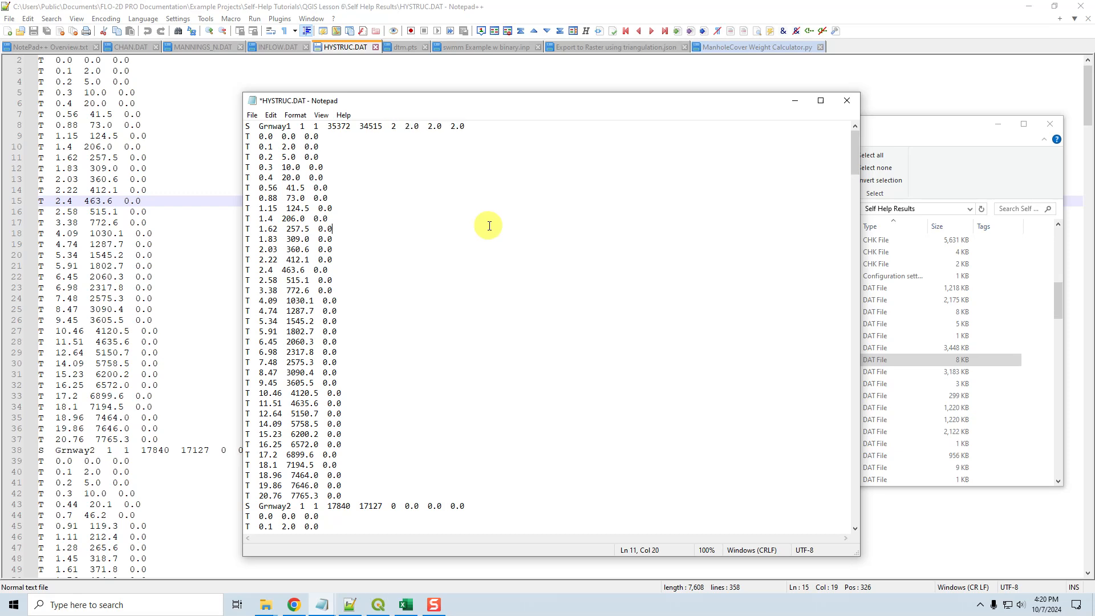
key("ctrl+s")
key("alt+F4")
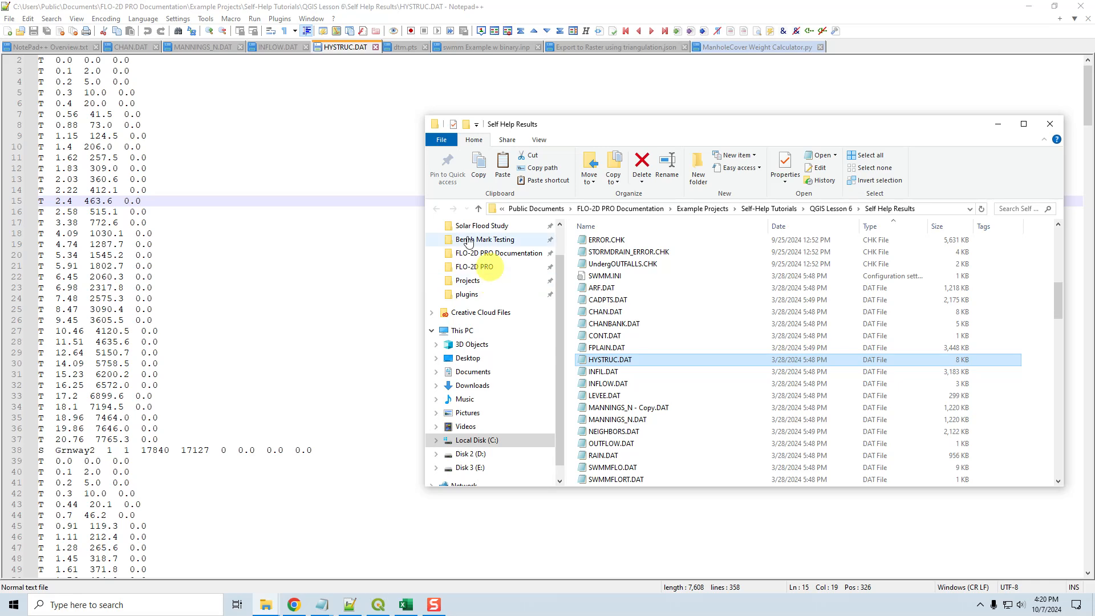
Return to Notepad++, accept reloading the externally modified HYSTRUC.DAT, and highlight the last four values on line 1.
left_click(247, 125)
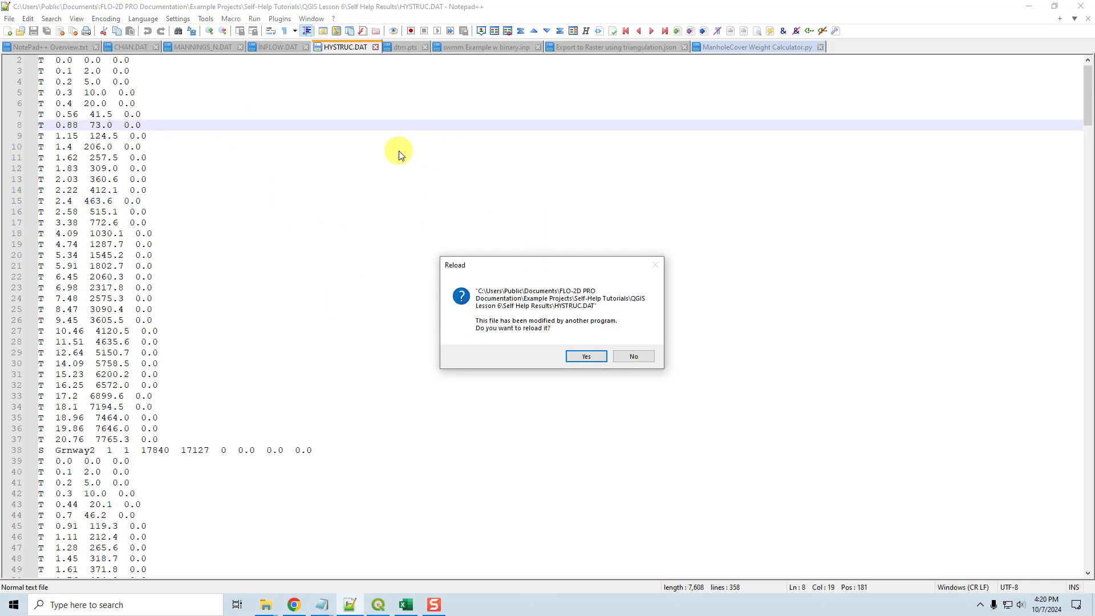
left_click(587, 356)
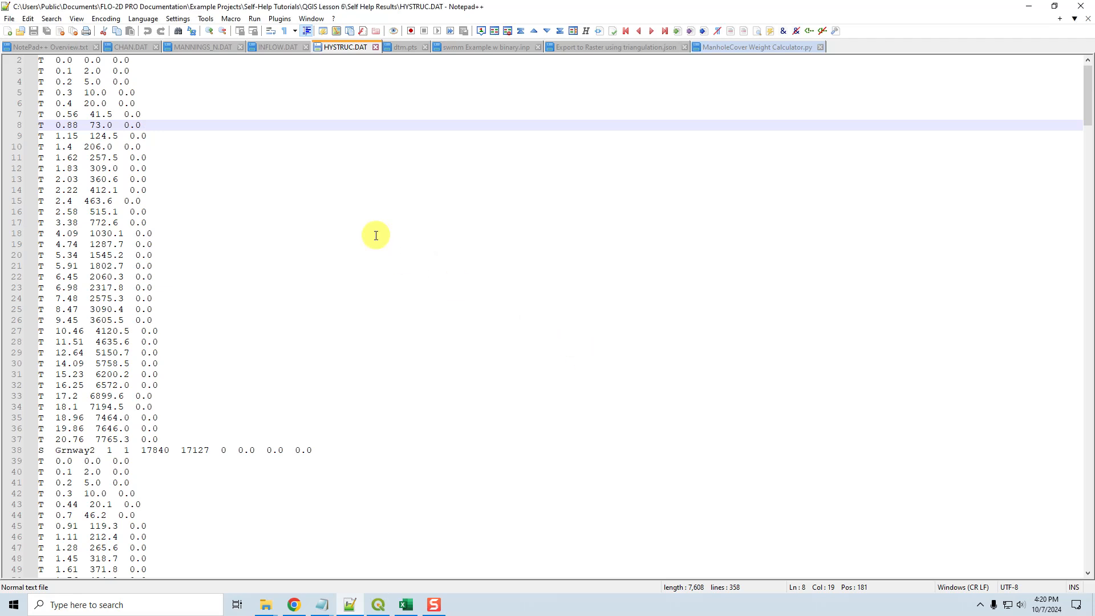
left_click_drag(216, 60, 312, 60)
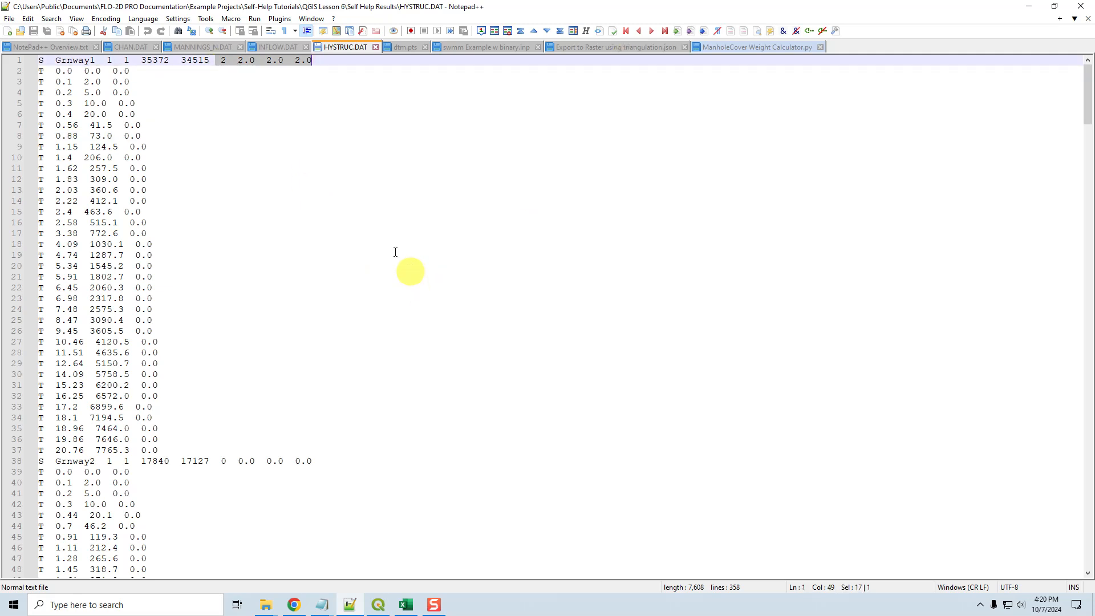
key("Down")
Replace the last four values on line 1 of HYSTRUC.DAT with 0, 0.0, 0.0 and 0.0, and save the file.
left_click_drag(223, 61, 417, 61)
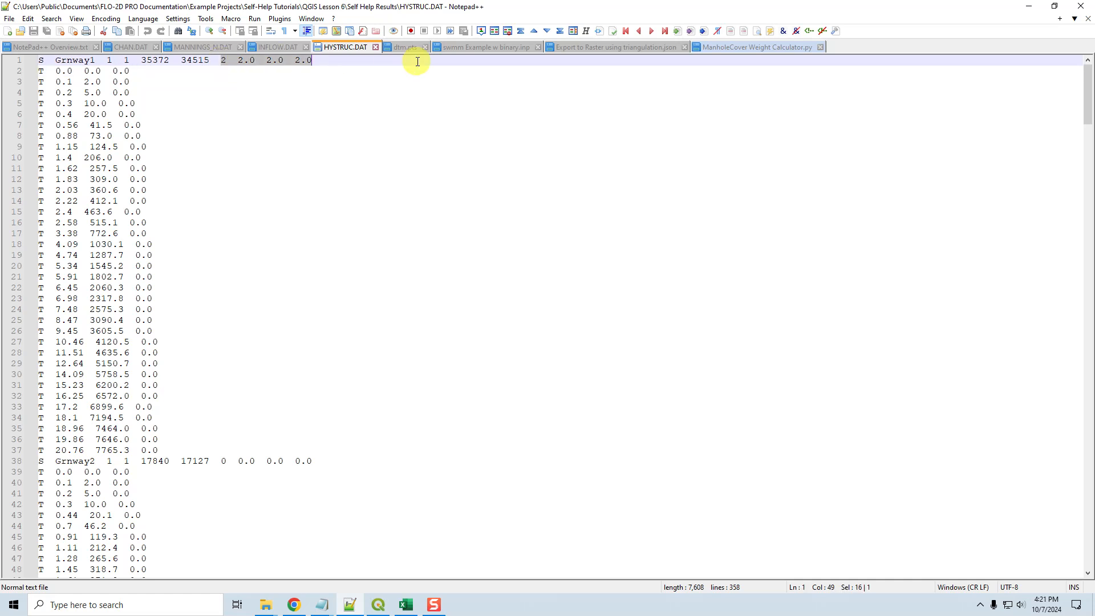
type("0")
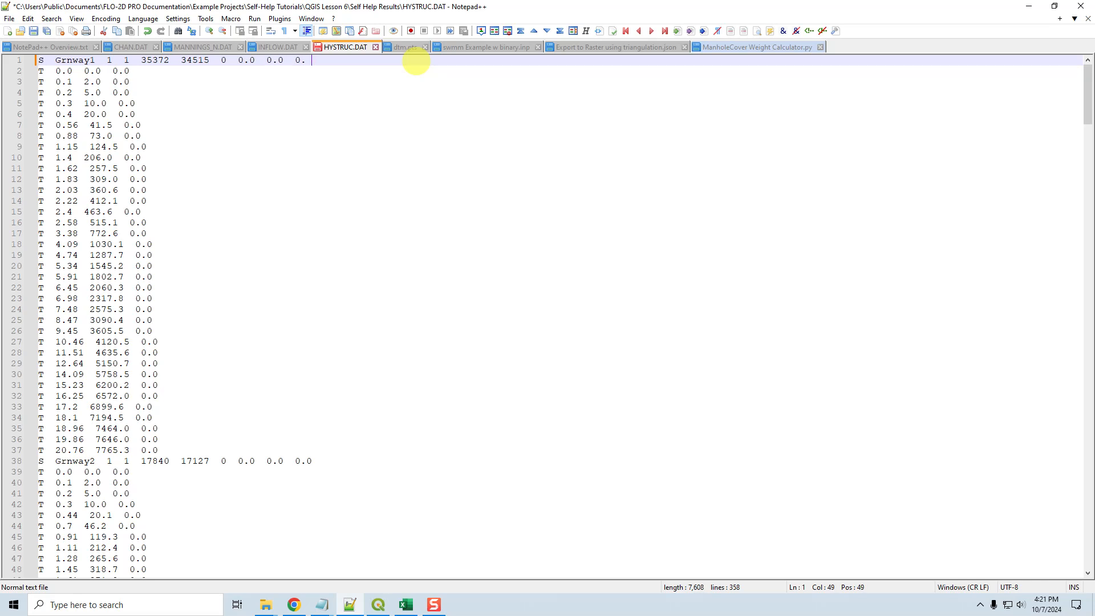
key("ctrl+s")
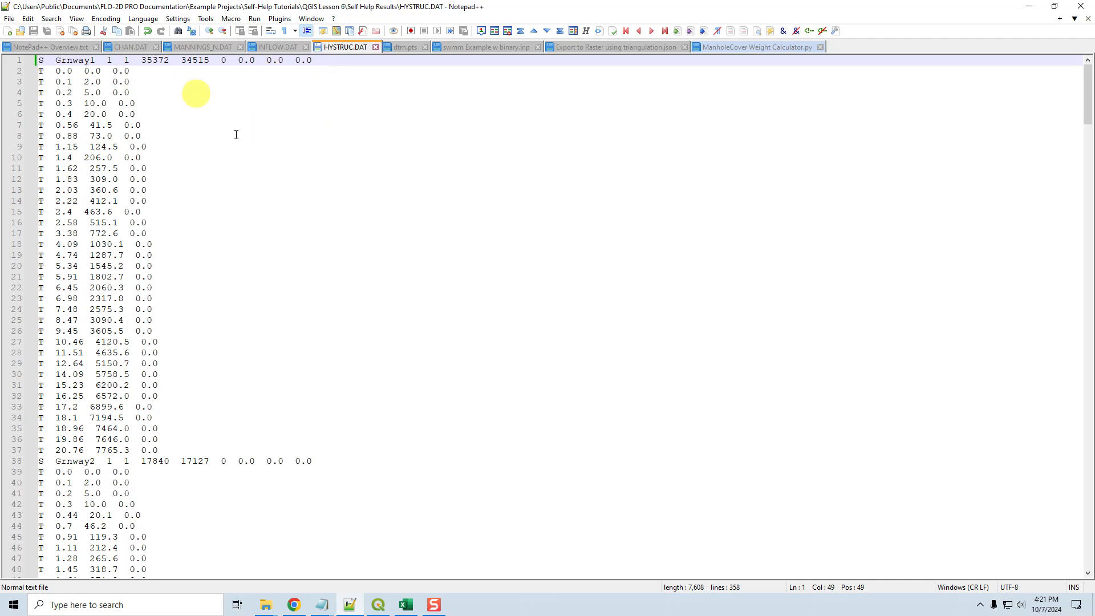
Switch to NotePad++ Overview.txt and highlight refresh on line 4 and the block mode item on line 5.
left_click(45, 45)
double_click(258, 96)
left_click_drag(284, 92, 228, 94)
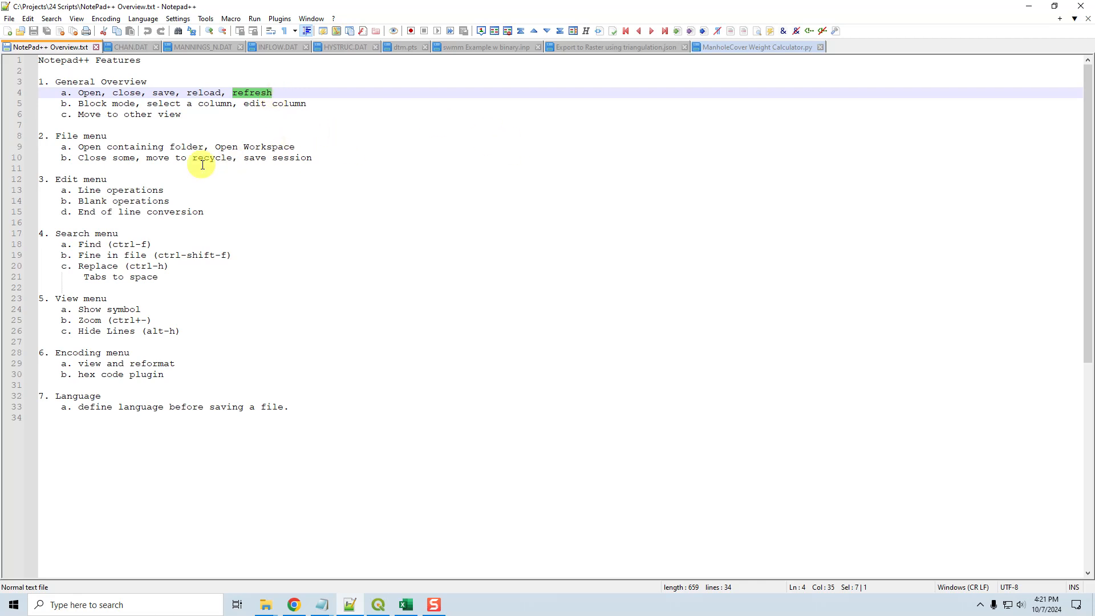
left_click_drag(79, 104, 313, 105)
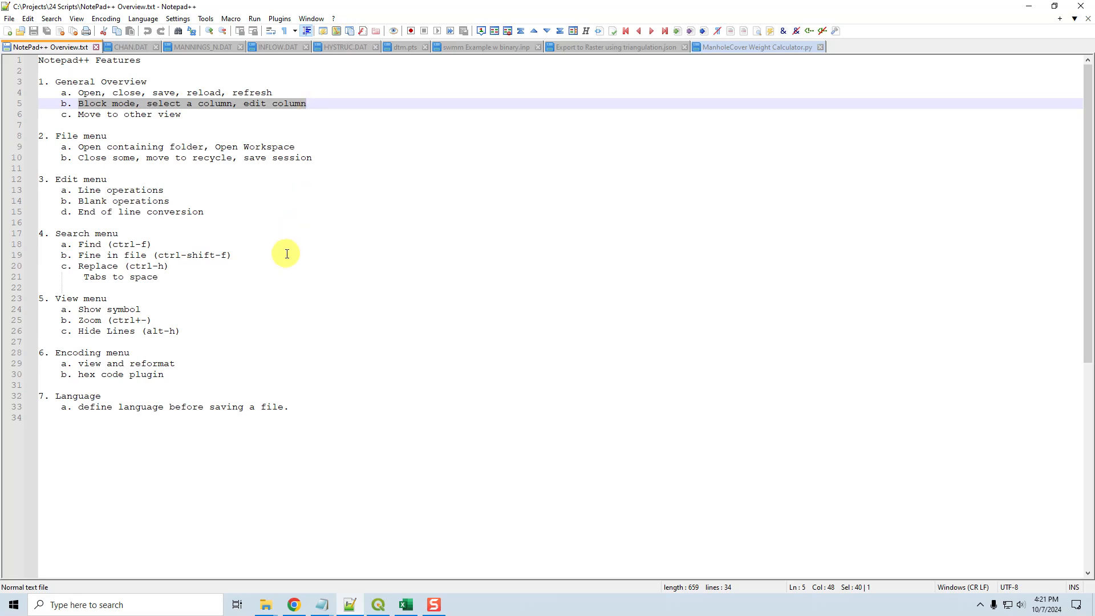
Switch to CHAN.DAT, block-select the 0.04 column from line 2 through line 193, and clear the selection.
left_click(130, 47)
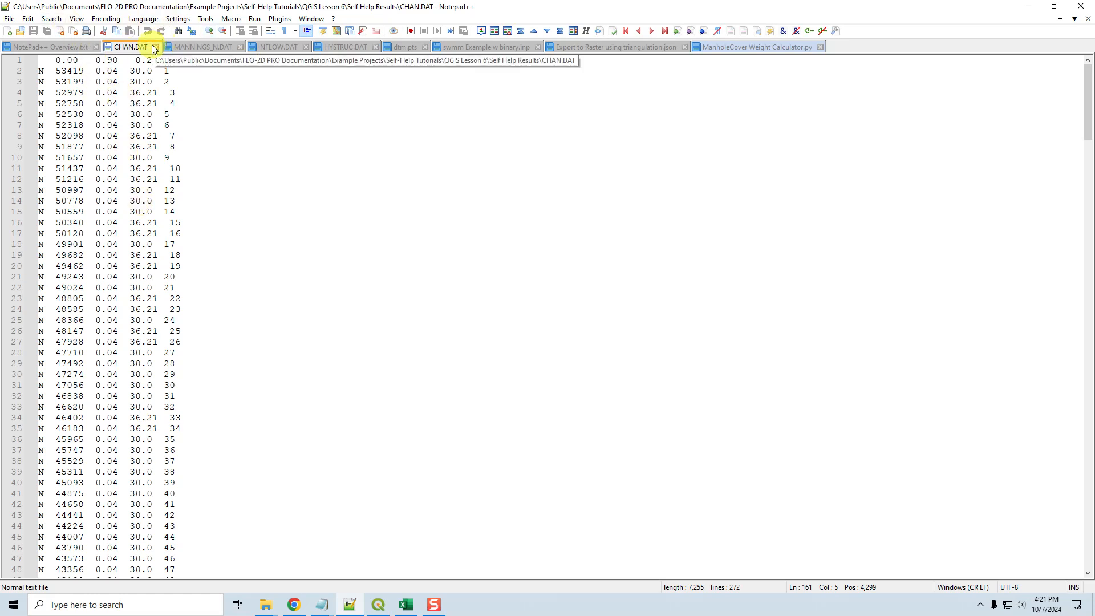
left_click_drag(96, 73, 119, 222)
scroll(276, 303, "up", 20)
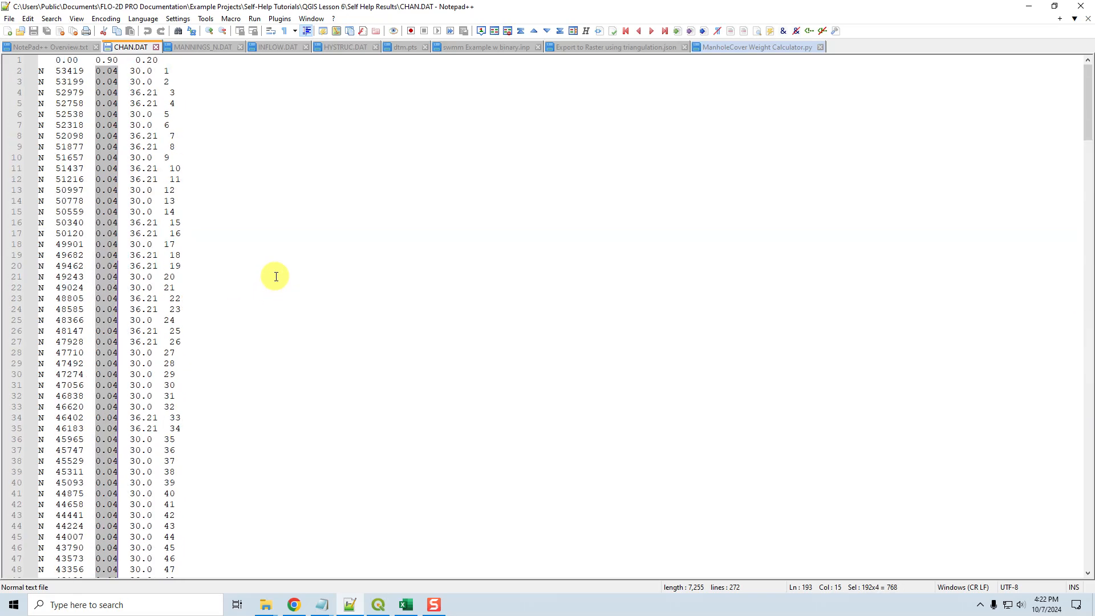
left_click(154, 92)
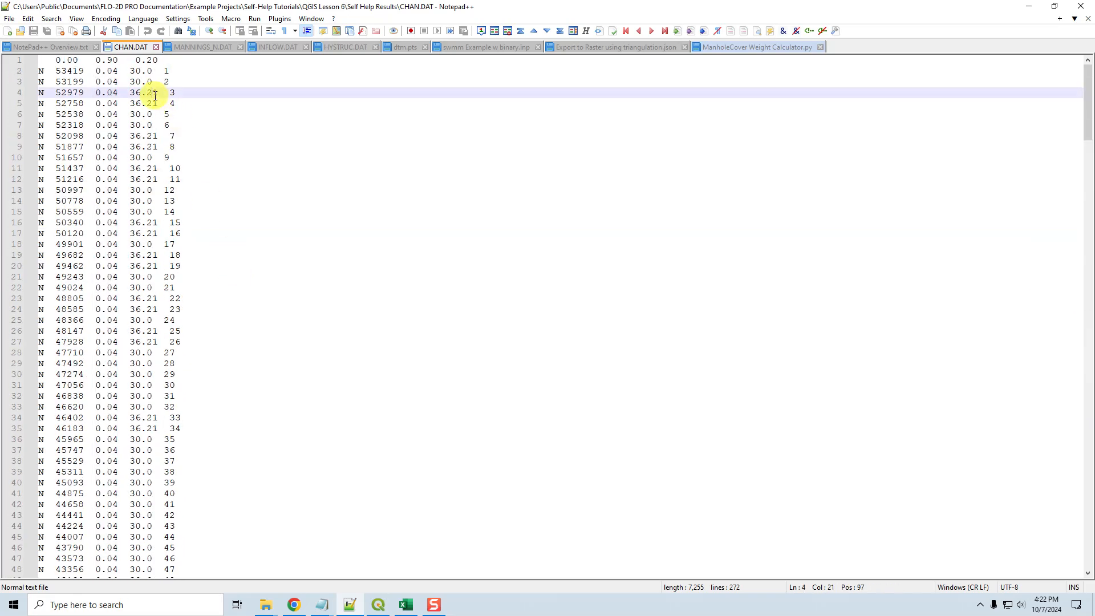
Block-select the 0.04 column in CHAN.DAT from line 2 down to line 33.
left_click(96, 70)
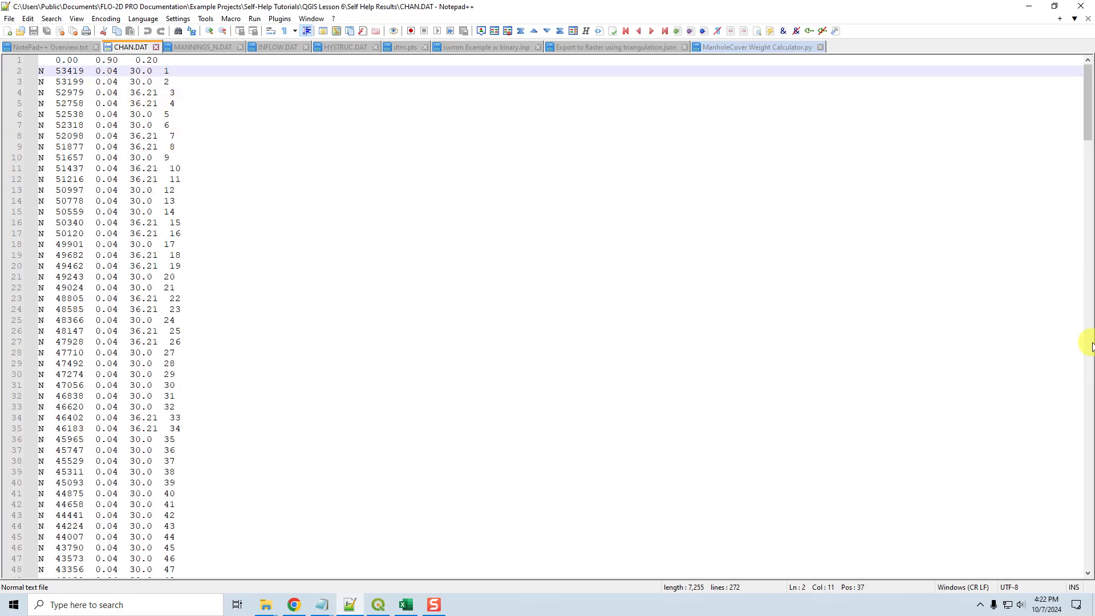
key("shift+Right")
key("shift+Right")
key("shift+Right")
key("shift+Right")
key("alt+shift+Down")
key("alt+shift+Down")
key("alt+shift+Down")
key("alt+shift+Down")
key("alt+shift+Down")
key("alt+shift+Down")
key("alt+shift+Down")
key("alt+shift+Down")
key("alt+shift+Down")
key("alt+shift+Down")
key("alt+shift+Down")
key("alt+shift+Down")
key("alt+shift+Down")
key("alt+shift+Down")
key("alt+shift+Down")
key("alt+shift+Down")
key("alt+shift+Down")
key("alt+shift+Down")
key("alt+shift+Down")
key("alt+shift+Down")
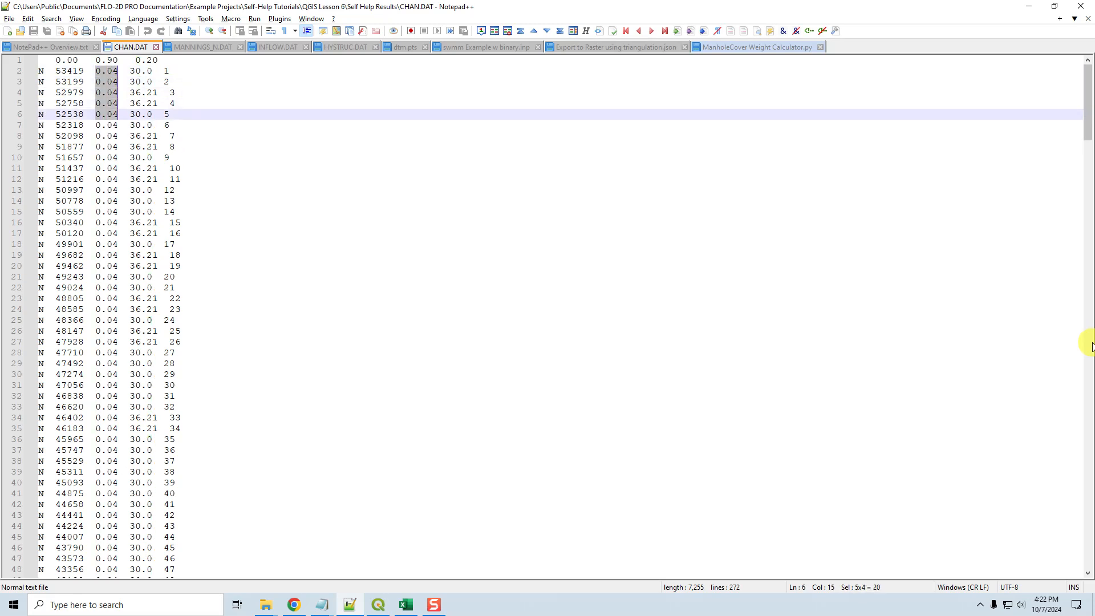
key("alt+shift+Down")
key("alt+shift+Down")
key("alt+shift+Down")
key("alt+shift+Down")
key("alt+shift+Down")
key("alt+shift+Down")
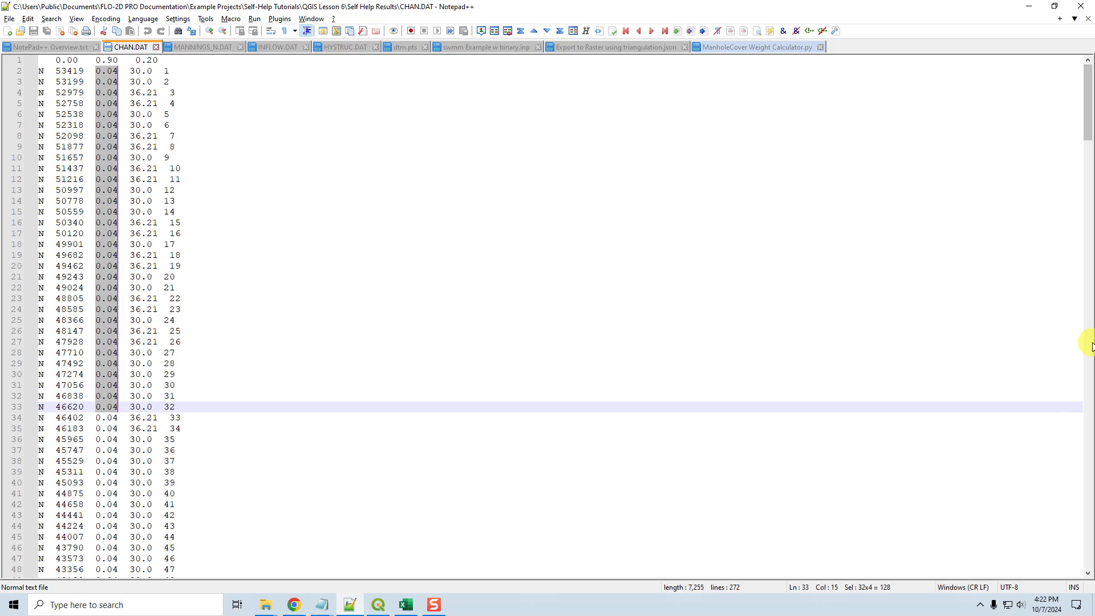
Shrink the block selection up to line 17, widen it toward the next column, and narrow it back to the 0.04 values.
key("alt+shift+Up")
key("alt+shift+Up")
key("alt+shift+Up")
key("alt+shift+Up")
key("alt+shift+Up")
key("alt+shift+Up")
key("alt+shift+Up")
key("alt+shift+Up")
key("alt+shift+Up")
key("alt+shift+Up")
key("alt+shift+Up")
key("alt+shift+Up")
key("alt+shift+Up")
key("alt+shift+Up")
key("alt+shift+Up")
key("alt+shift+Up")
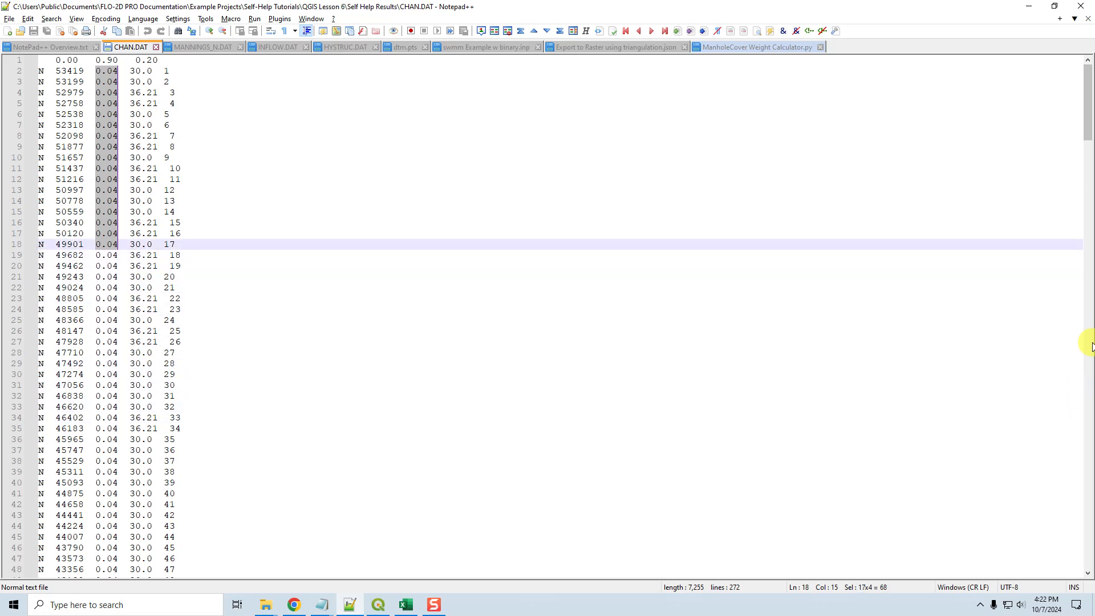
key("alt+shift+Right")
key("alt+shift+Right")
key("alt+shift+Right")
key("alt+shift+Right")
key("alt+shift+Left")
key("alt+shift+Left")
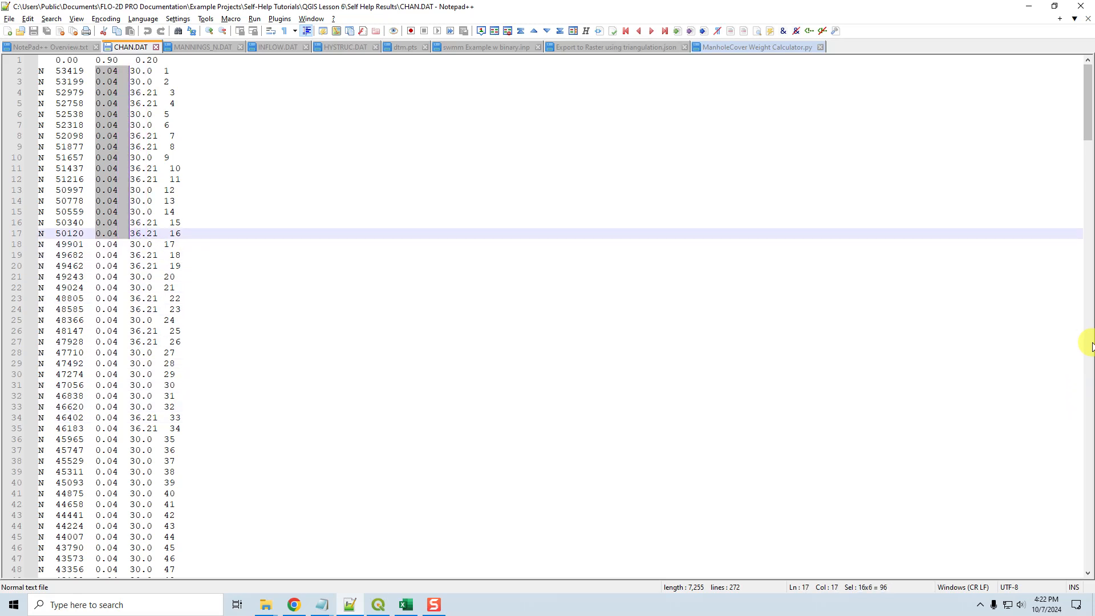
key("alt+shift+Left")
key("alt+shift+Left")
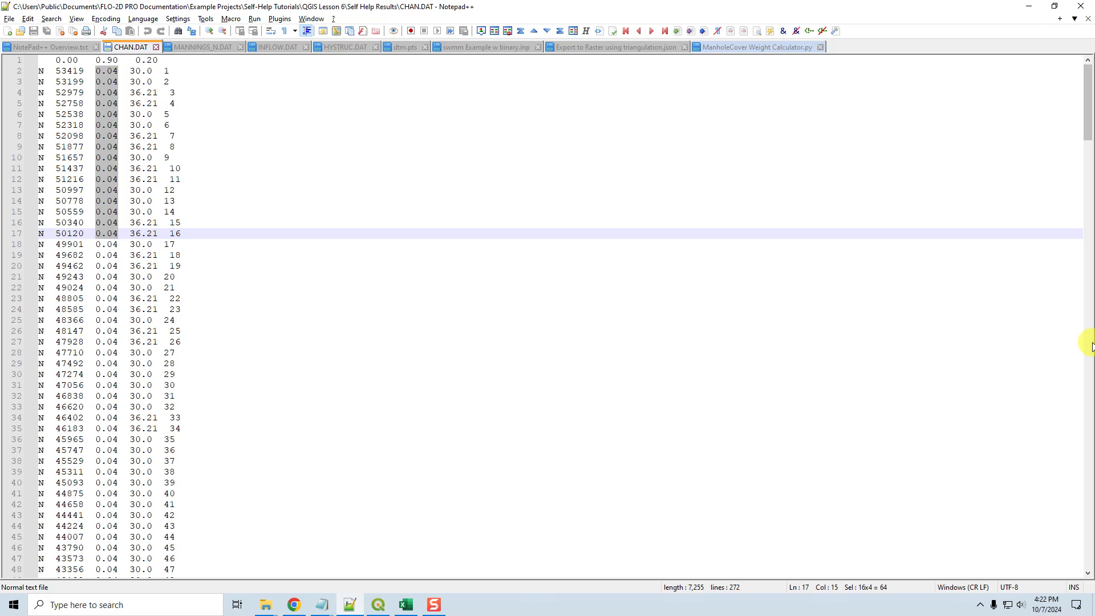
Extend the block selection by pages to line 111 and shorten it to end at line 85, above the next segment header.
key("alt+shift+Page_Down")
key("alt+shift+Page_Down")
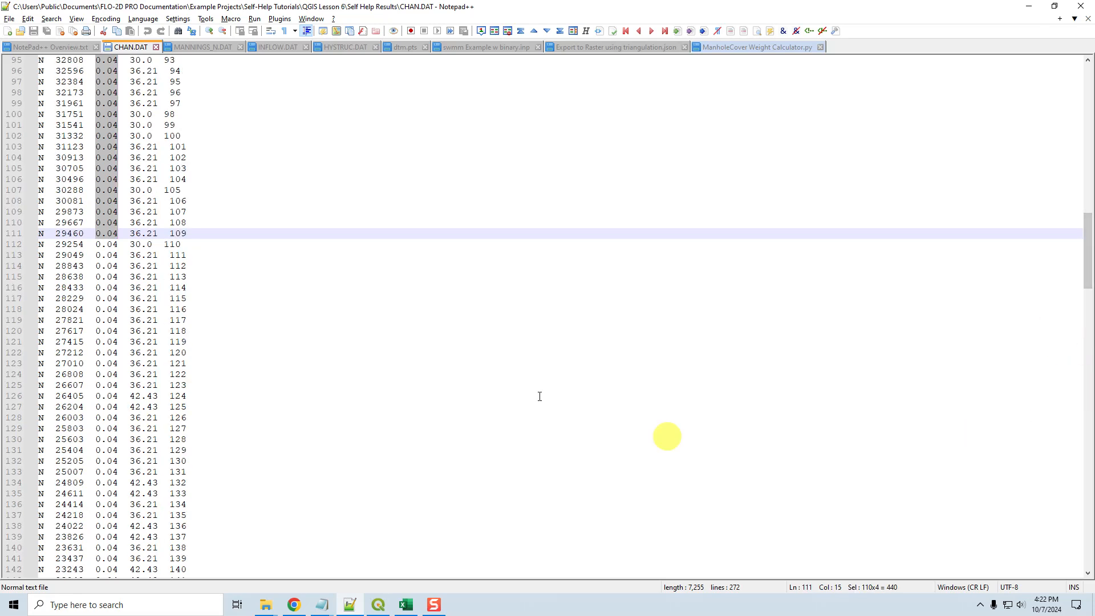
key("alt+shift+Up")
key("alt+shift+Up")
key("alt+shift+Up")
key("alt+shift+Up")
key("alt+shift+Up")
key("alt+shift+Up")
key("alt+shift+Up")
key("alt+shift+Up")
key("alt+shift+Up")
key("alt+shift+Up")
key("alt+shift+Up")
key("alt+shift+Up")
key("alt+shift+Up")
key("alt+shift+Up")
key("alt+shift+Up")
key("alt+shift+Up")
key("alt+shift+Up")
key("alt+shift+Up")
key("alt+shift+Up")
key("alt+shift+Up")
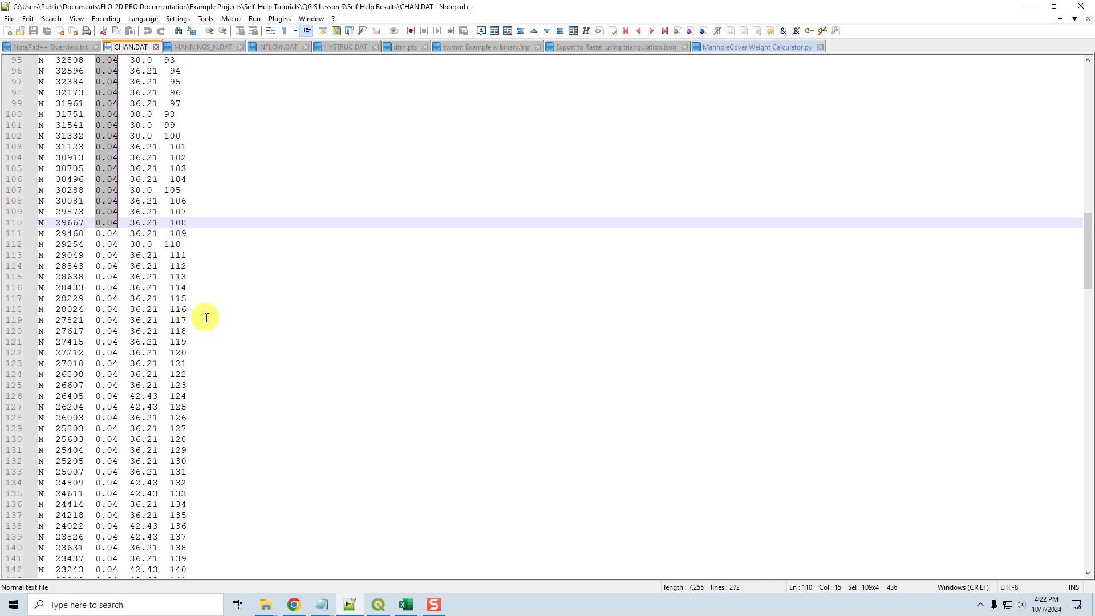
key("alt+shift+Up")
key("alt+shift+Up")
key("alt+shift+Up")
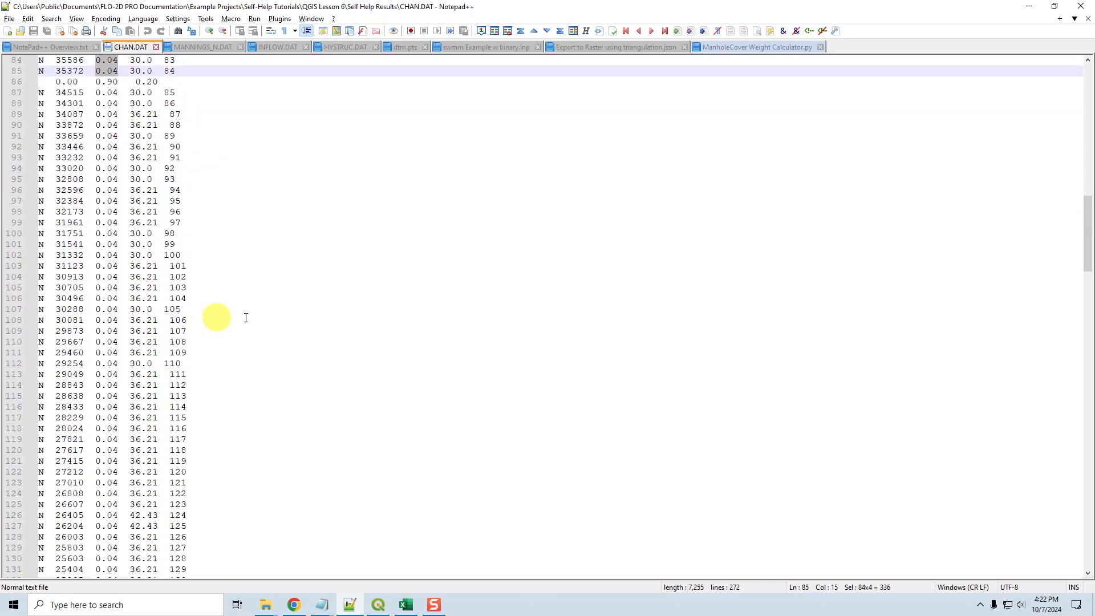
Replace the block-selected roughness values on lines 2 through 85 with 0.035 in a single column edit.
scroll(286, 318, "up", 10)
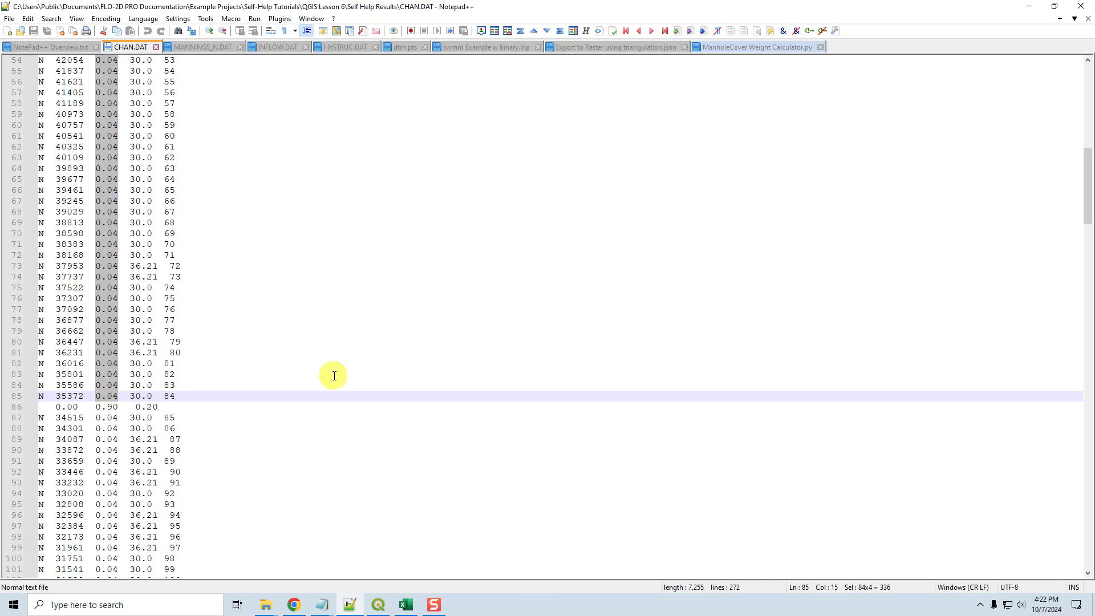
type("0")
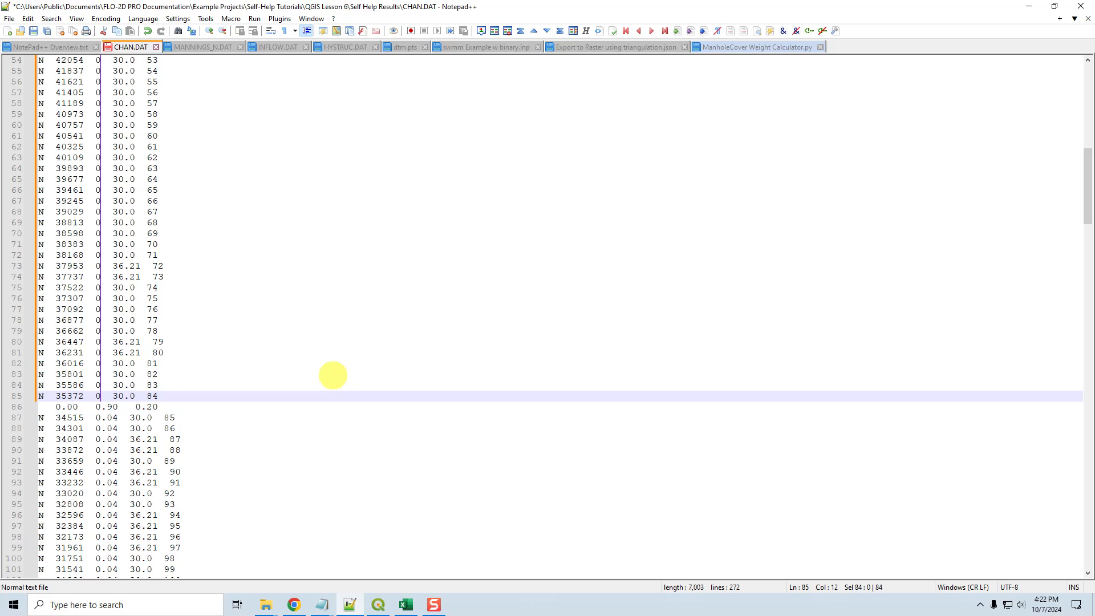
type(".035")
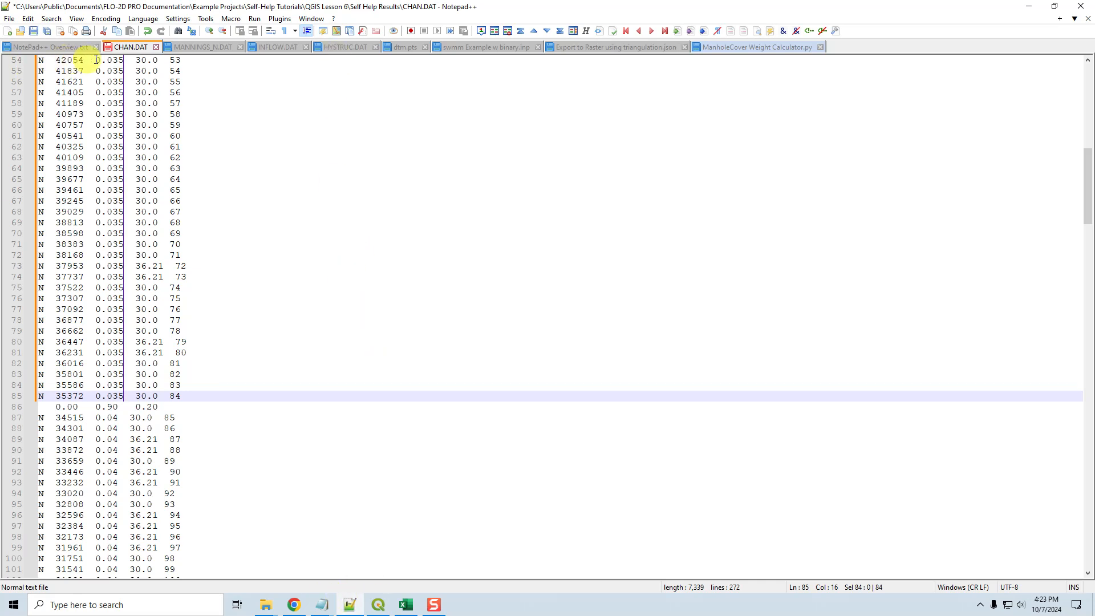
Reload CHAN.DAT from disk and agree to discard the unsaved 0.035 column edit.
left_click(254, 157)
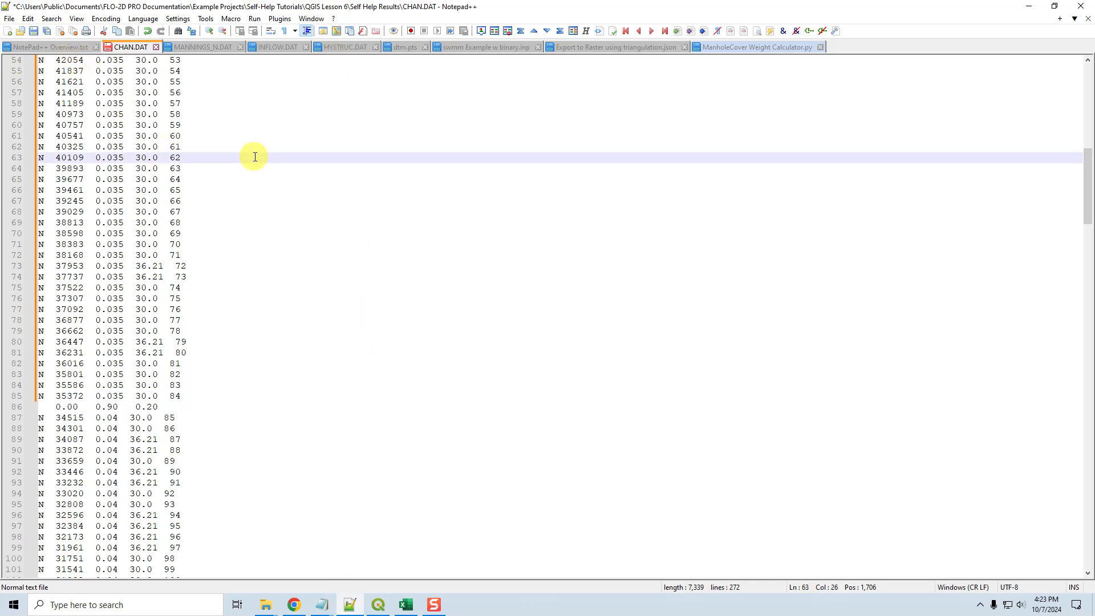
key("ctrl+r")
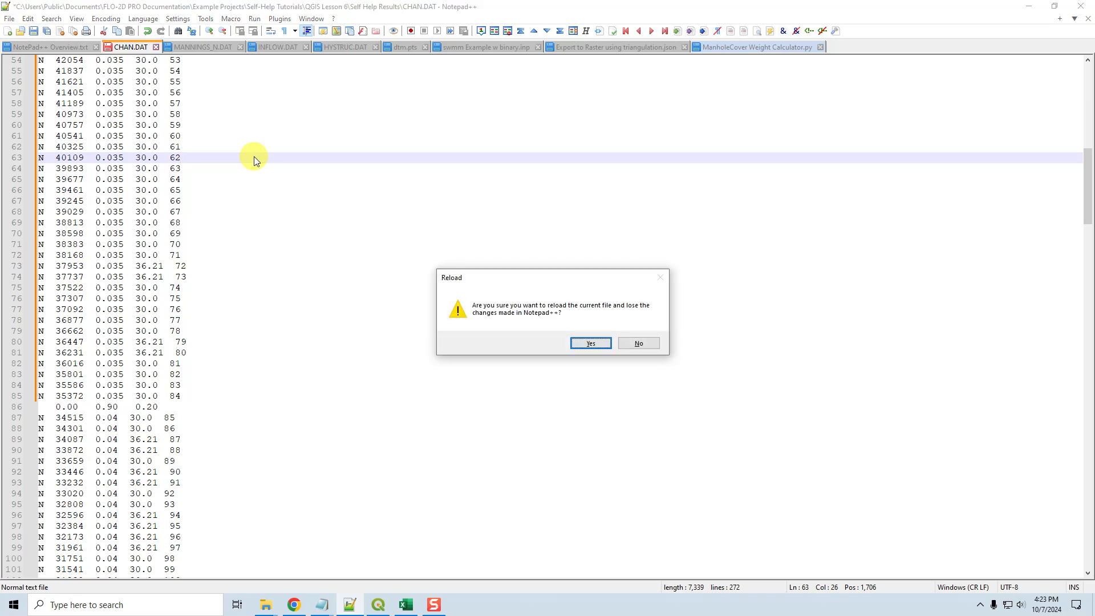
left_click(588, 342)
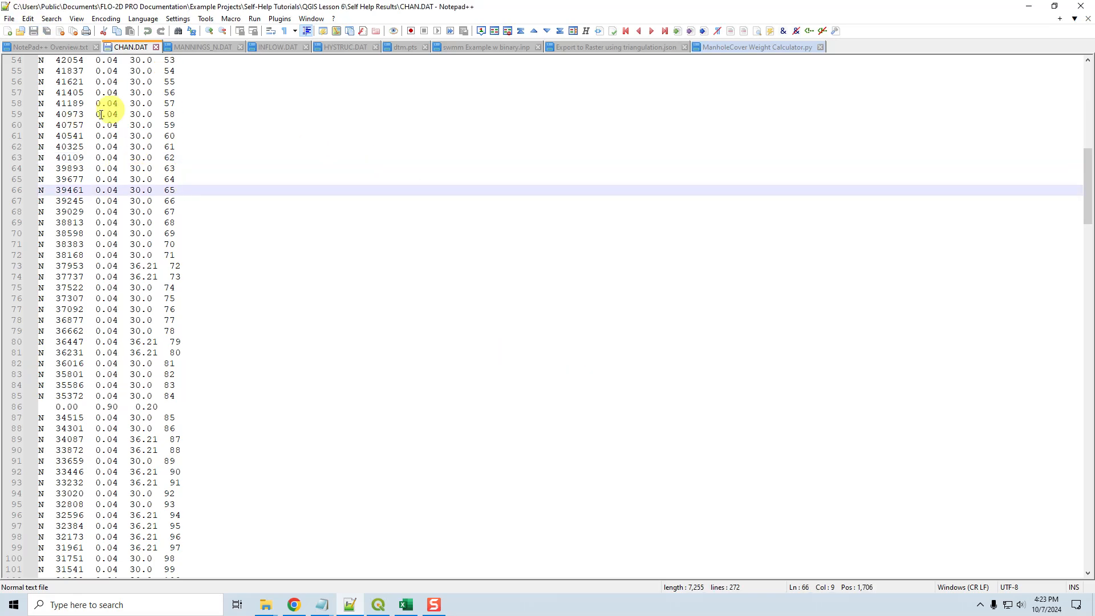
Revisit the feature outline in NotePad++ Overview.txt and switch to HYSTRUC.DAT.
left_click(22, 46)
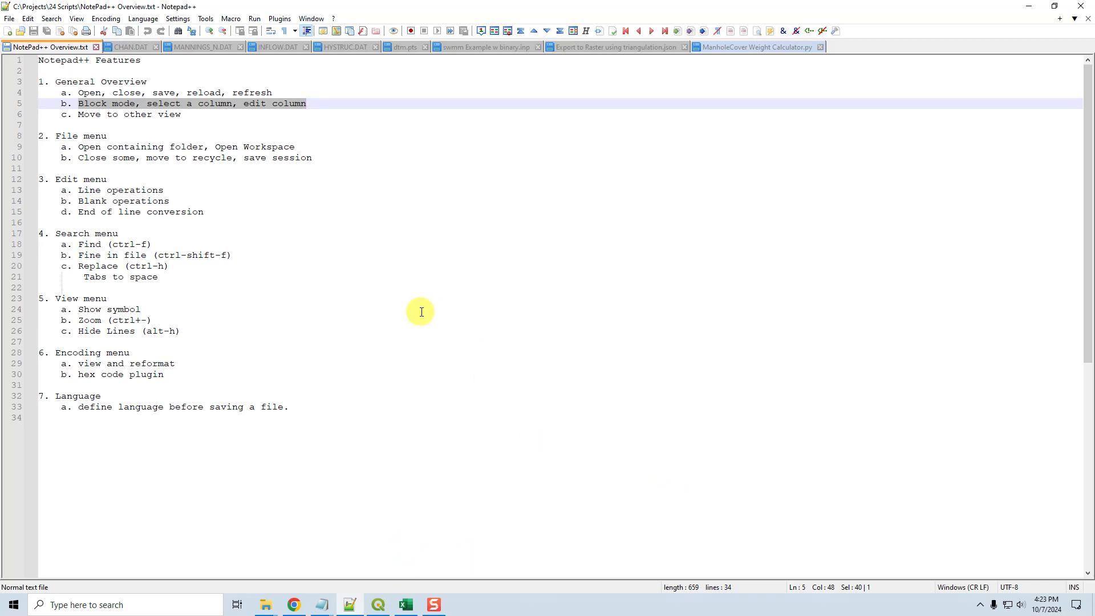
left_click(409, 607)
left_click(408, 607)
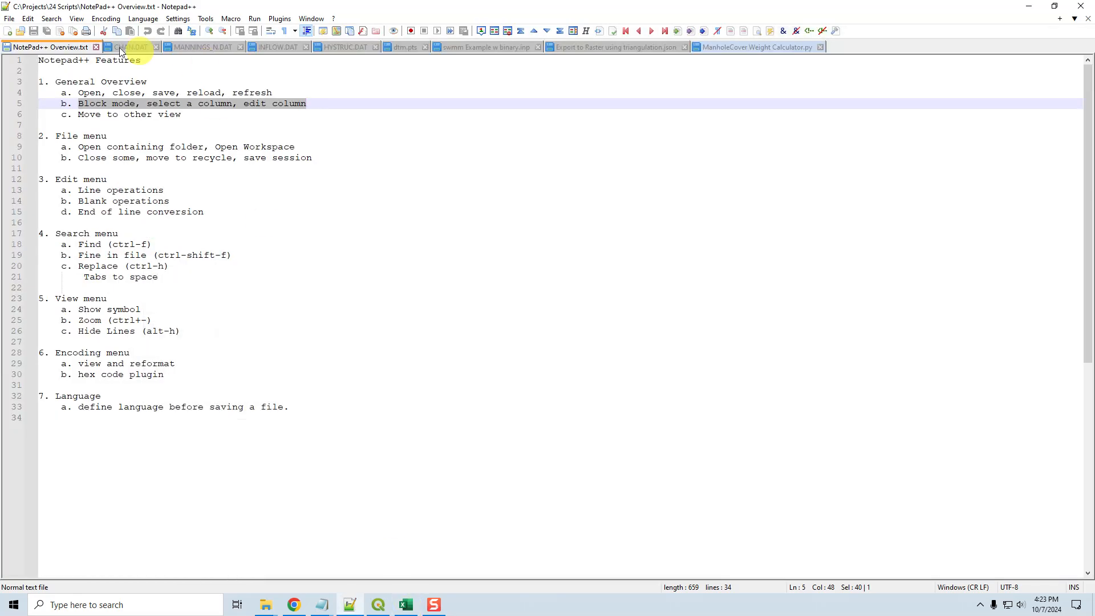
left_click(345, 47)
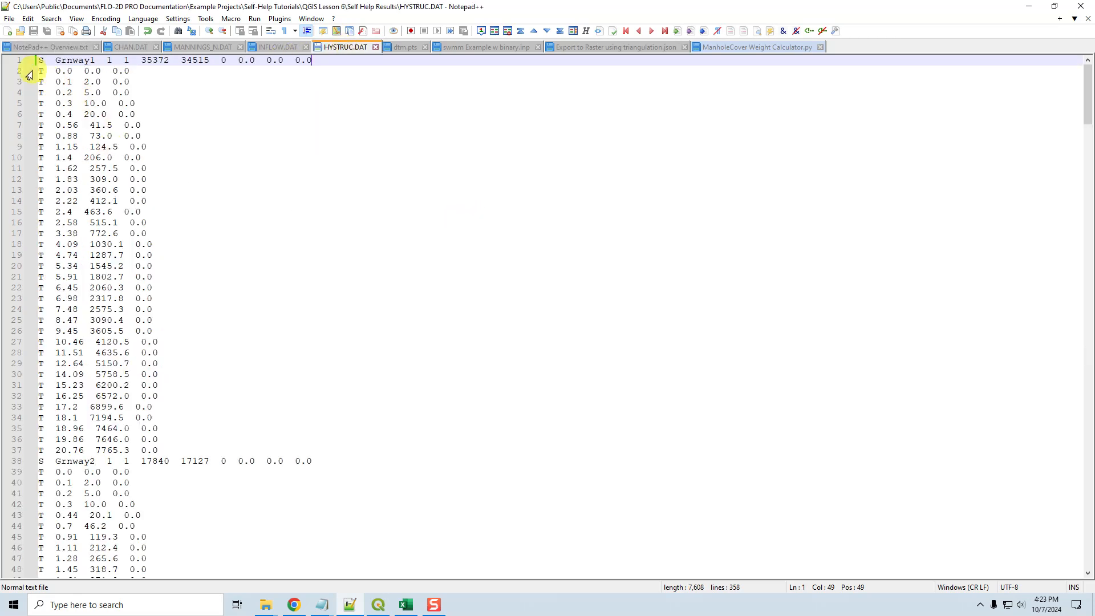
Highlight the first structure's table on lines 2 through 37 of HYSTRUC.DAT, and copy lines 95 through 106 of INFLOW.DAT.
left_click_drag(41, 68, 200, 447)
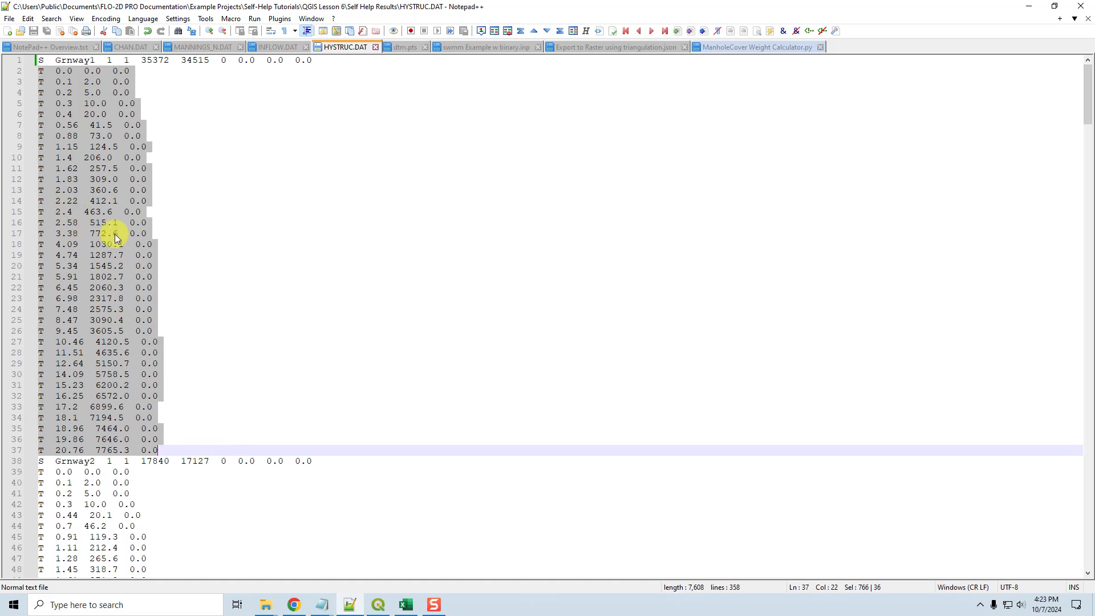
left_click(263, 47)
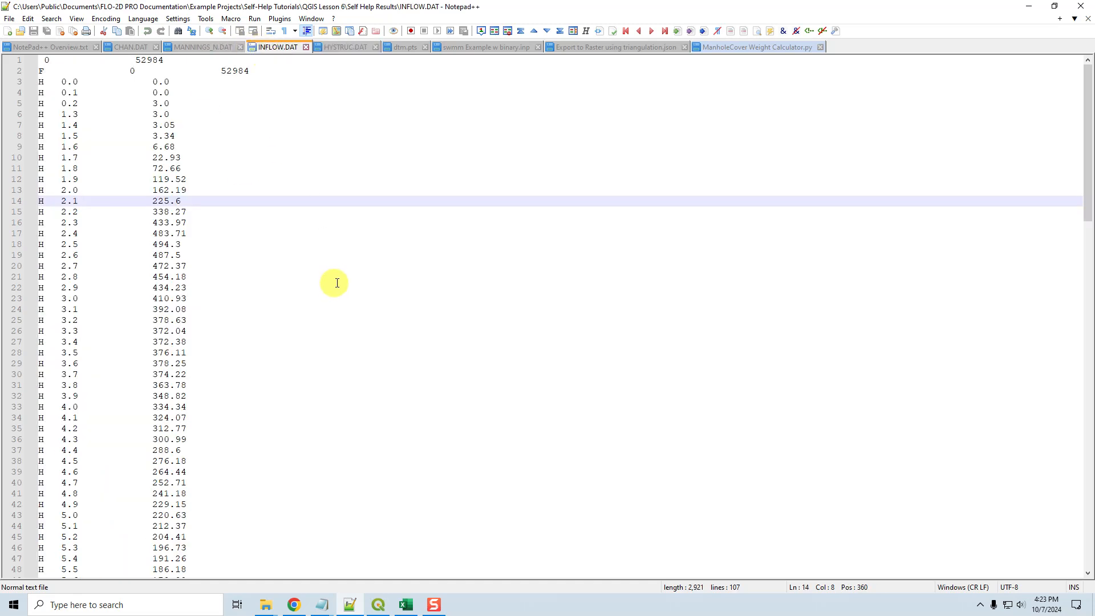
scroll(337, 283, "down", 20)
scroll(338, 282, "up", 7)
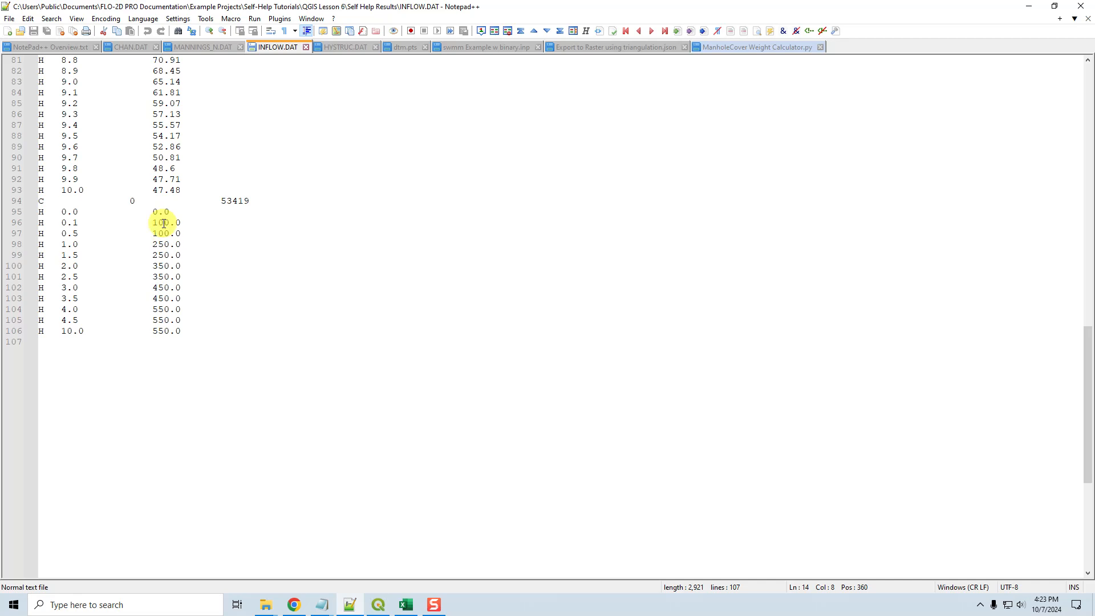
left_click_drag(39, 211, 196, 331)
key("ctrl+c")
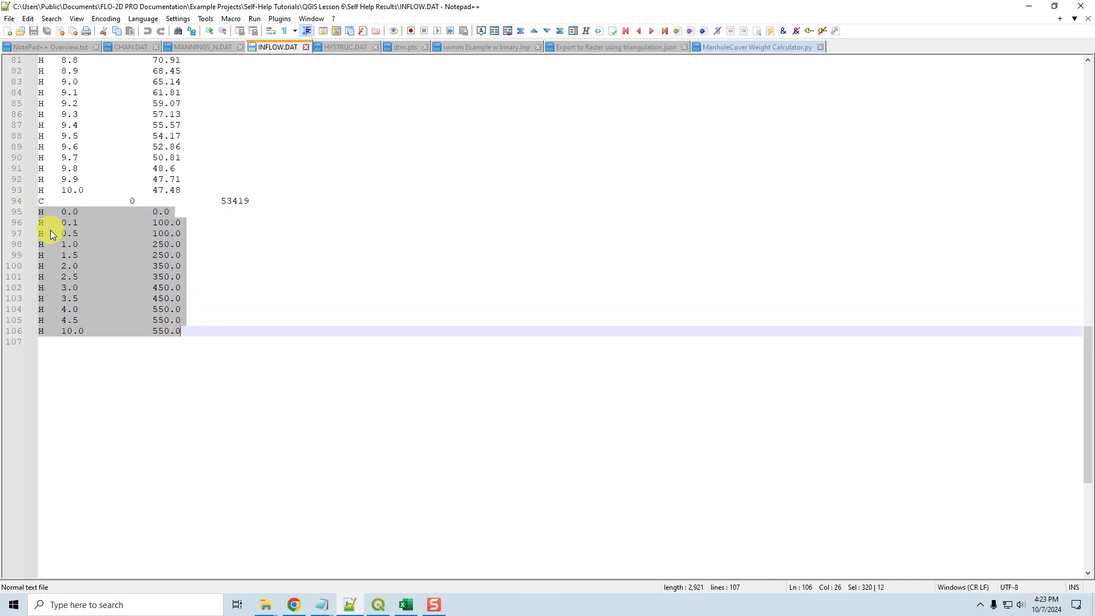
Switch to the Book1 workbook in Excel and paste the copied hydrograph lines into a new sheet at A1.
left_click(404, 606)
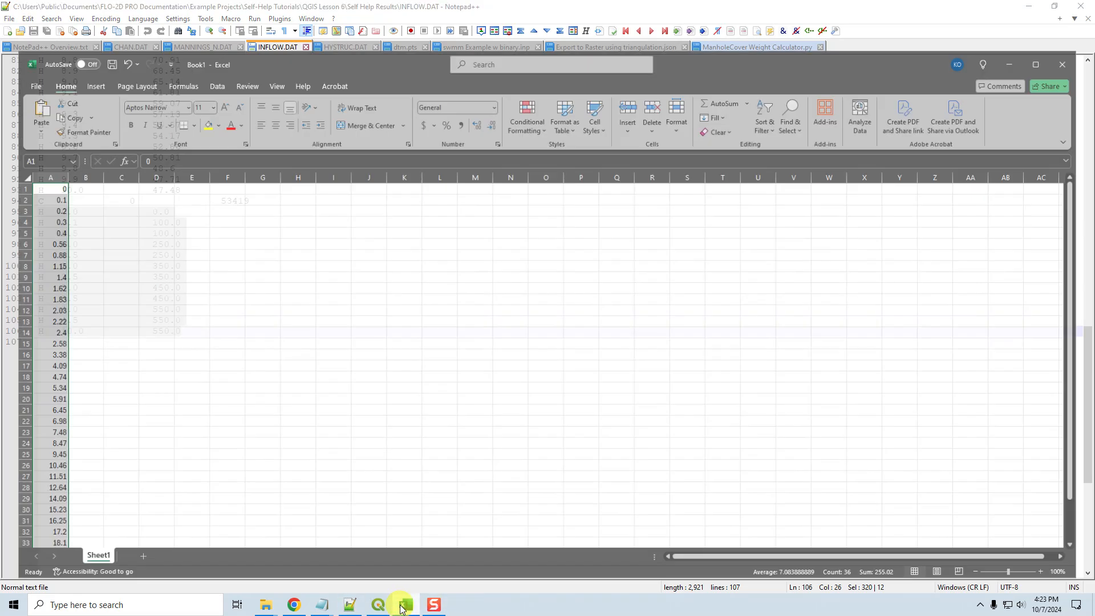
left_click(130, 551)
key("ctrl+v")
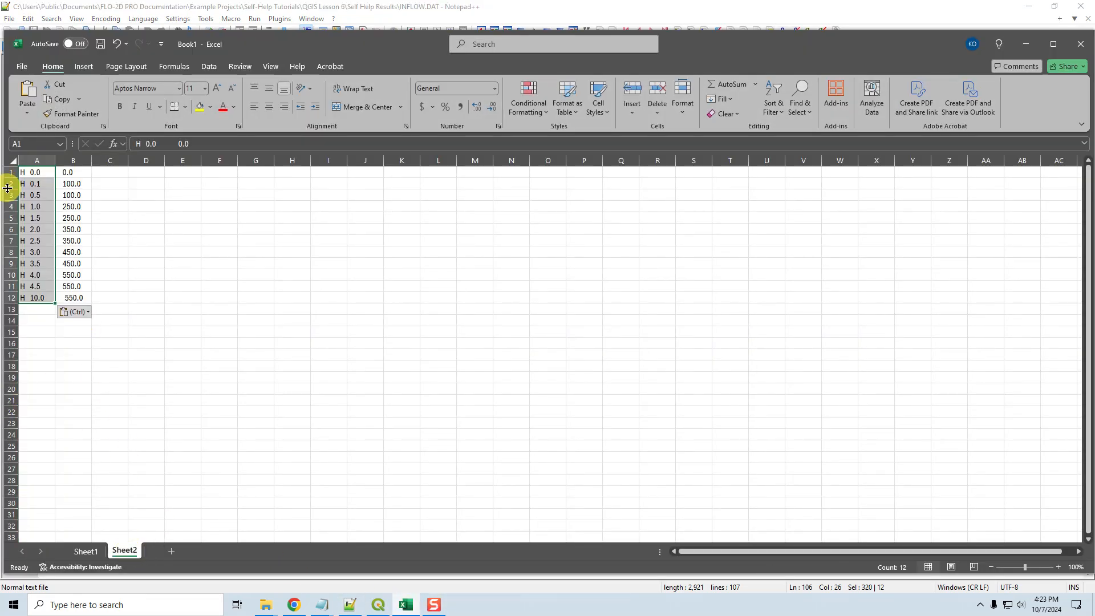
Try to split the two-column range A1:B12 with Text to Columns.
left_click(49, 206)
left_click_drag(29, 172, 70, 172)
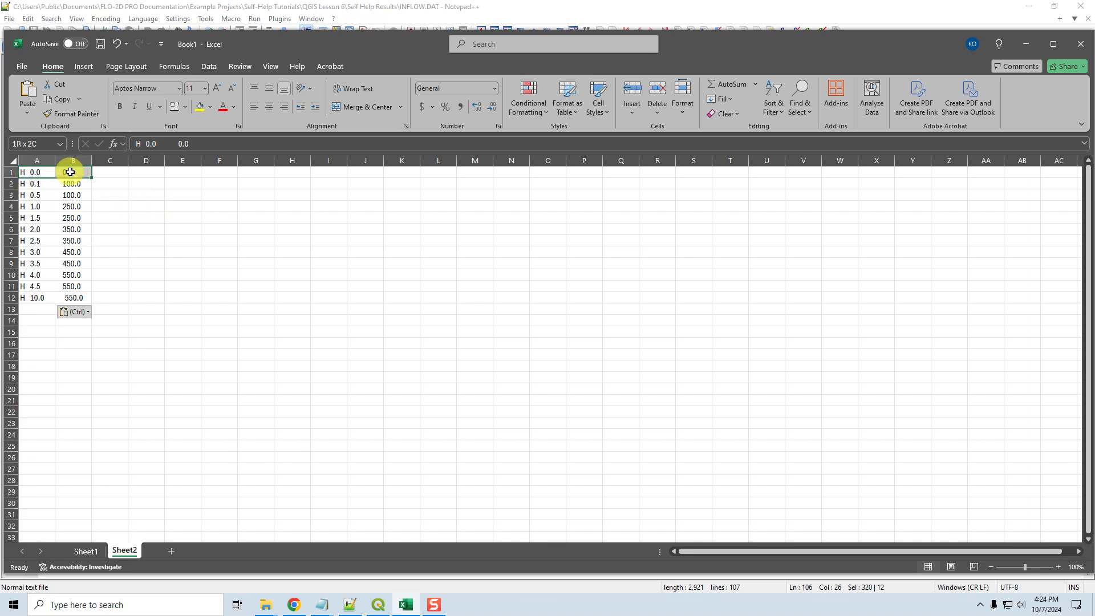
left_click_drag(73, 171, 68, 301)
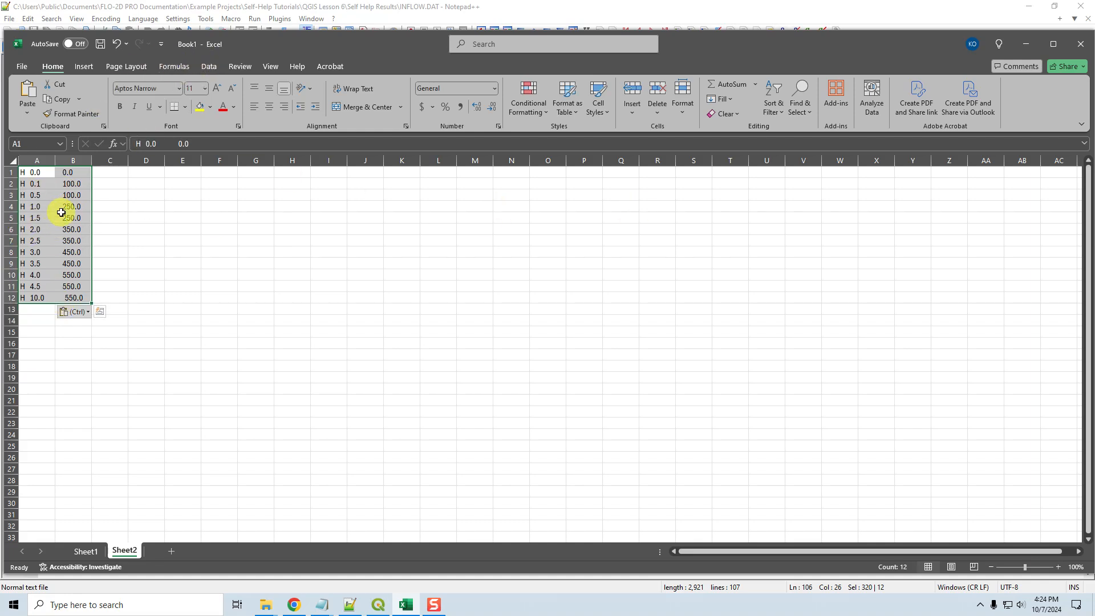
left_click(207, 67)
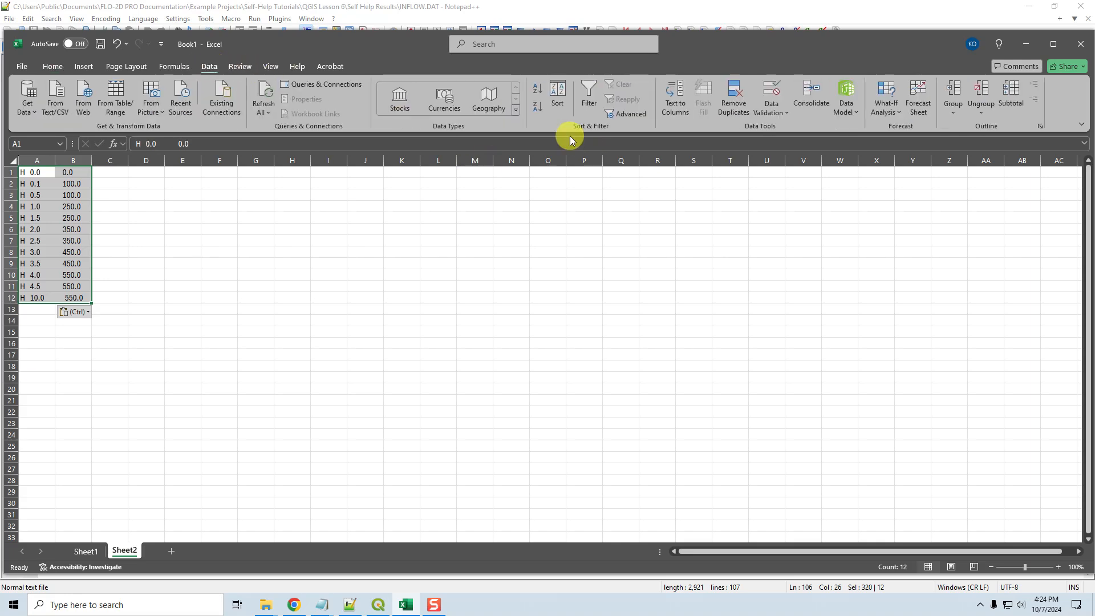
left_click(682, 107)
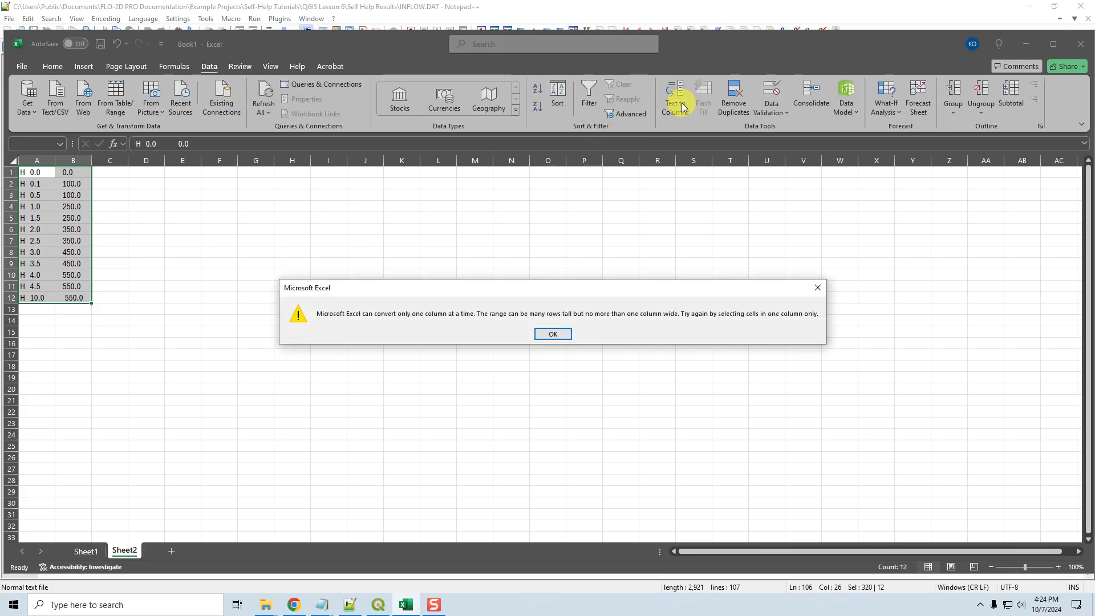
left_click(553, 333)
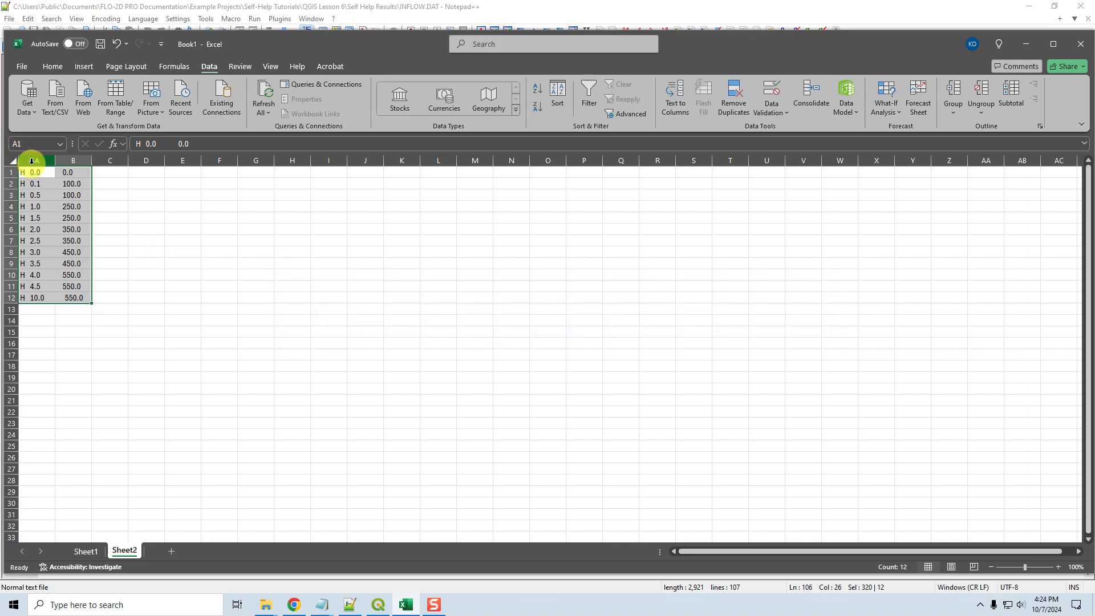
Split A1:A12 into separate columns with Text to Columns, as delimited data with space added as a delimiter.
left_click(31, 161)
left_click_drag(34, 171, 29, 298)
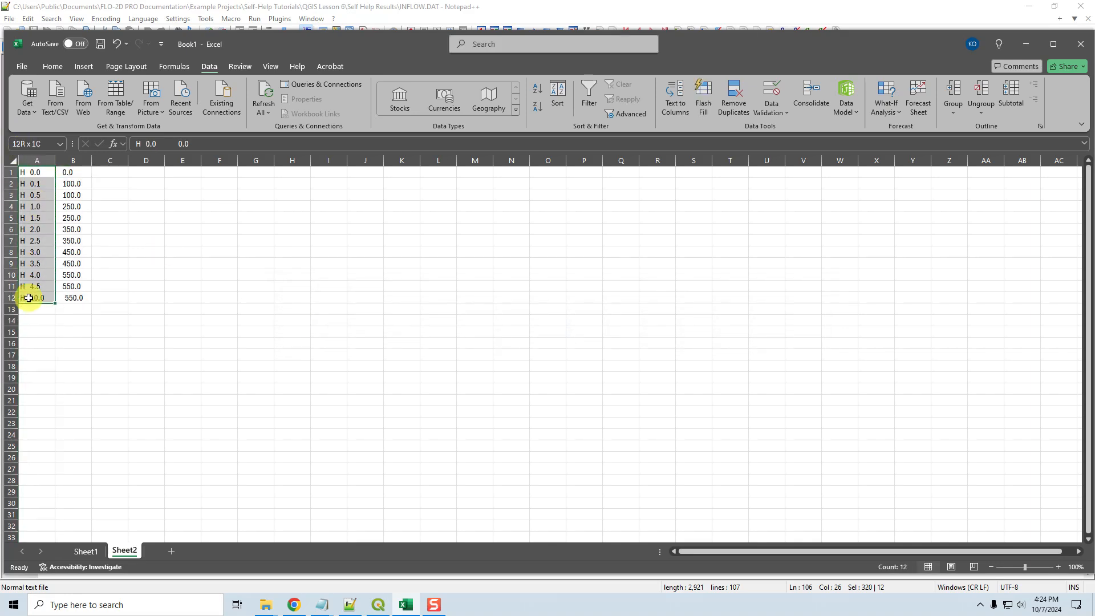
left_click(675, 97)
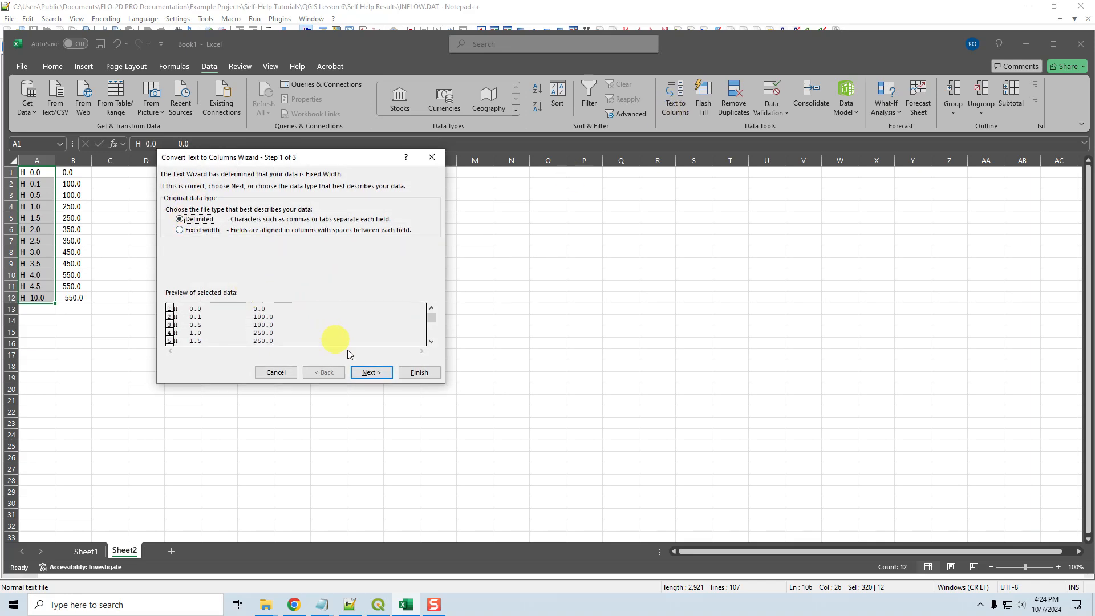
left_click(371, 372)
left_click(184, 239)
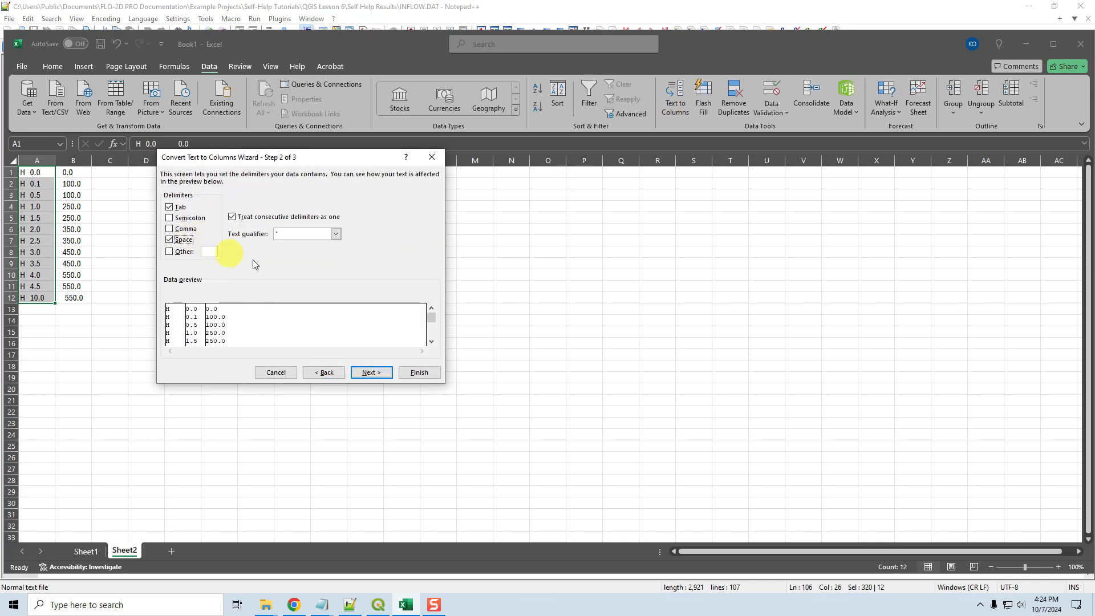
left_click(429, 376)
left_click_drag(40, 172, 100, 295)
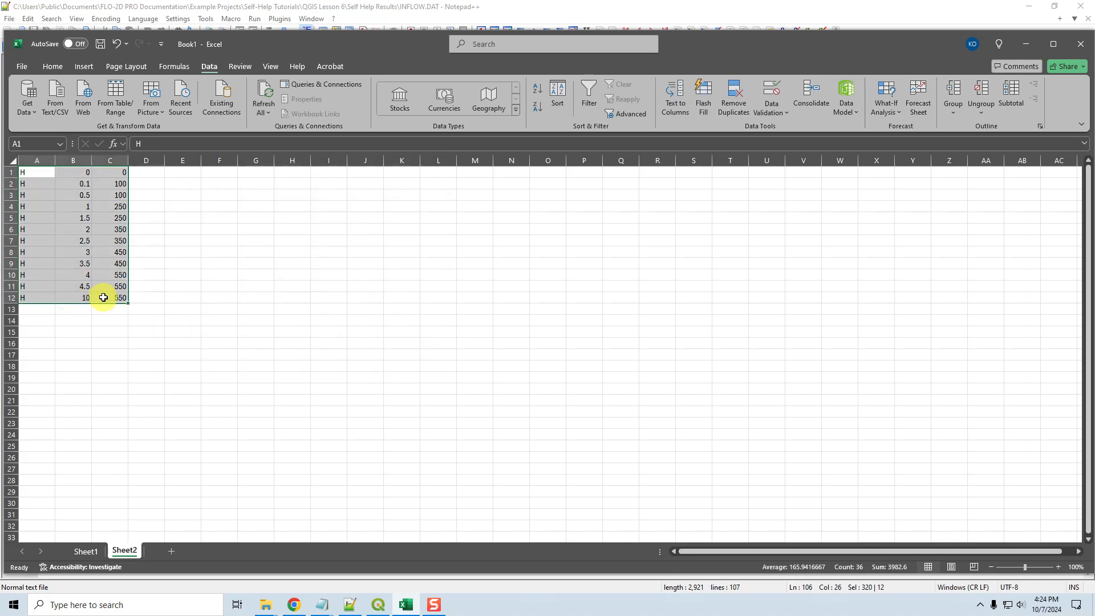
left_click(193, 219)
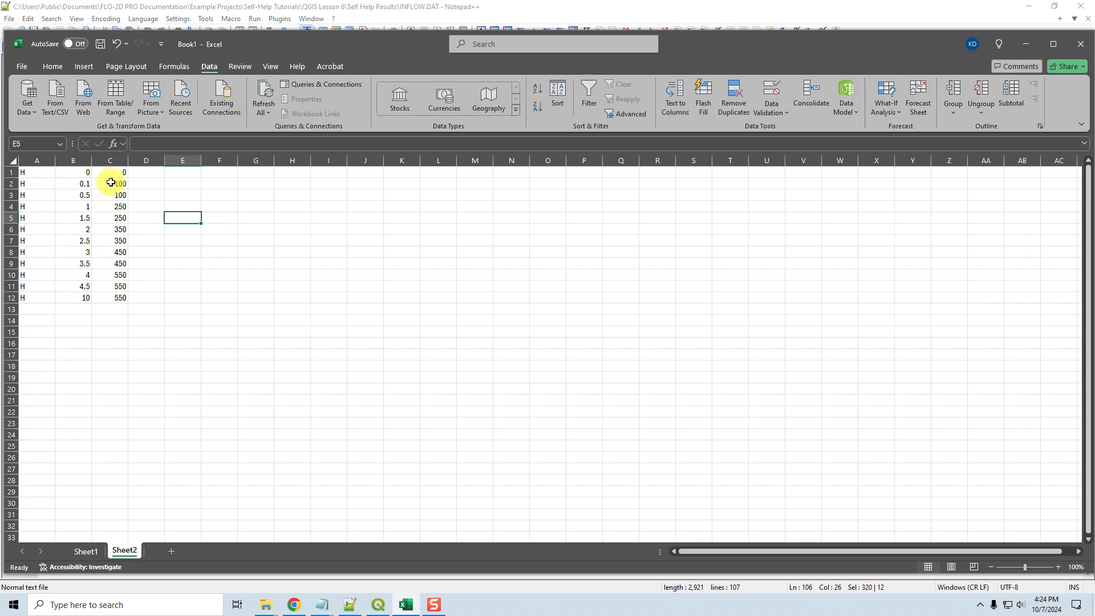
left_click(39, 172)
left_click(109, 299)
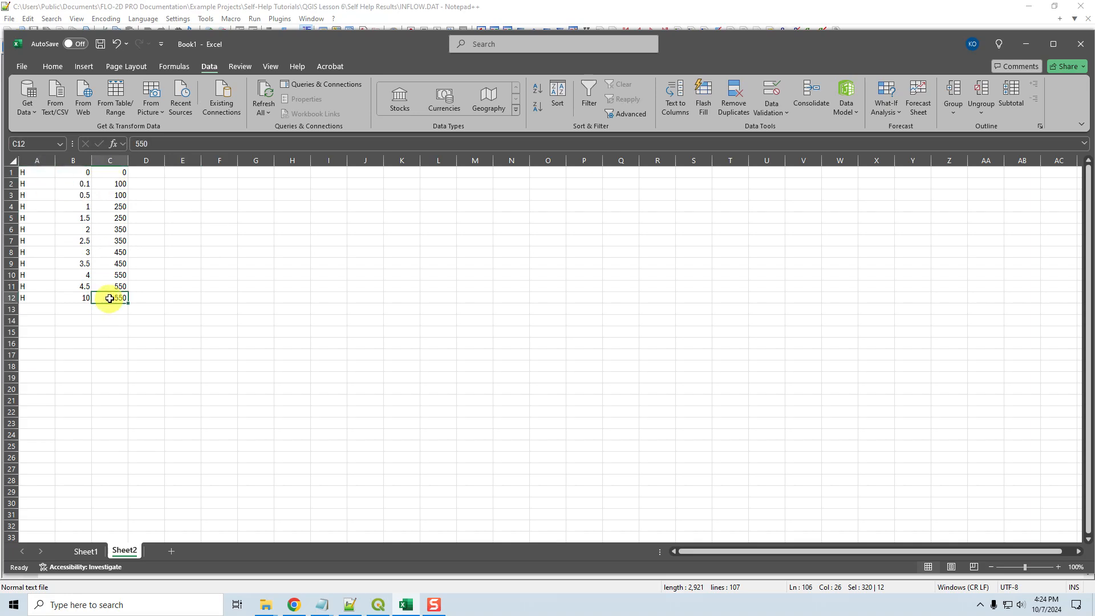
left_click_drag(117, 172, 116, 296)
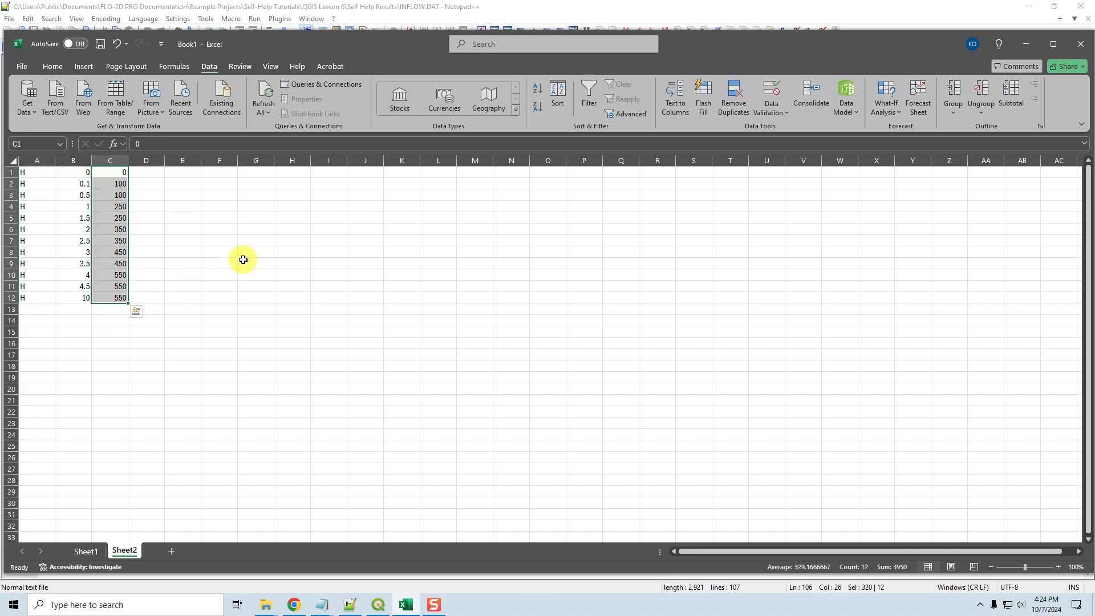
Enter the formula =C1*2 in D1 and fill it down to row 12 to double the column C discharges.
left_click(153, 173)
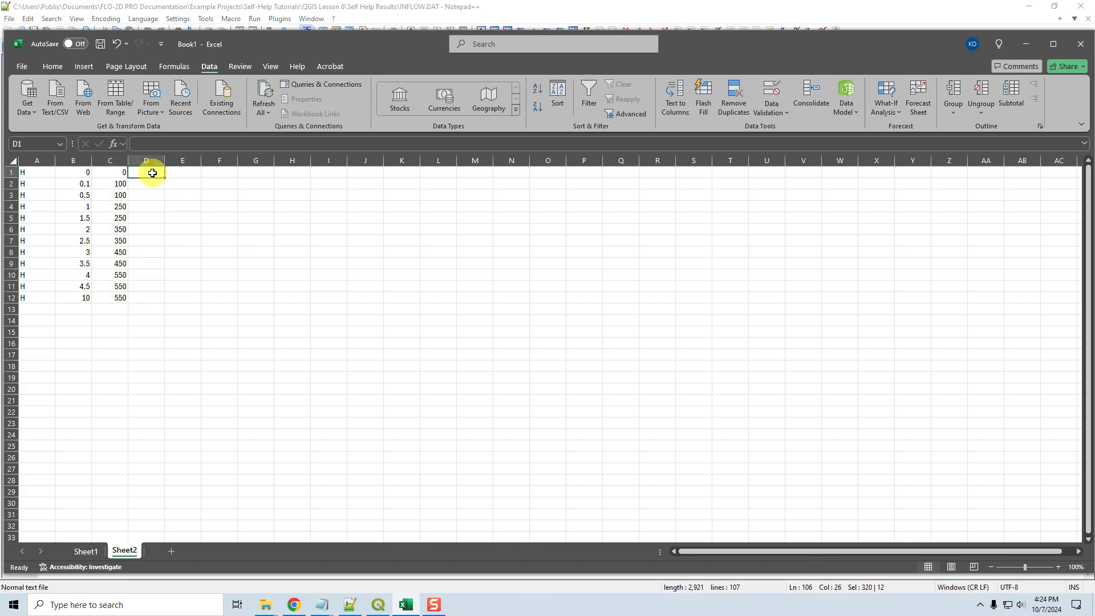
type("=")
key("Left")
type("*2")
key("Return")
left_click(152, 173)
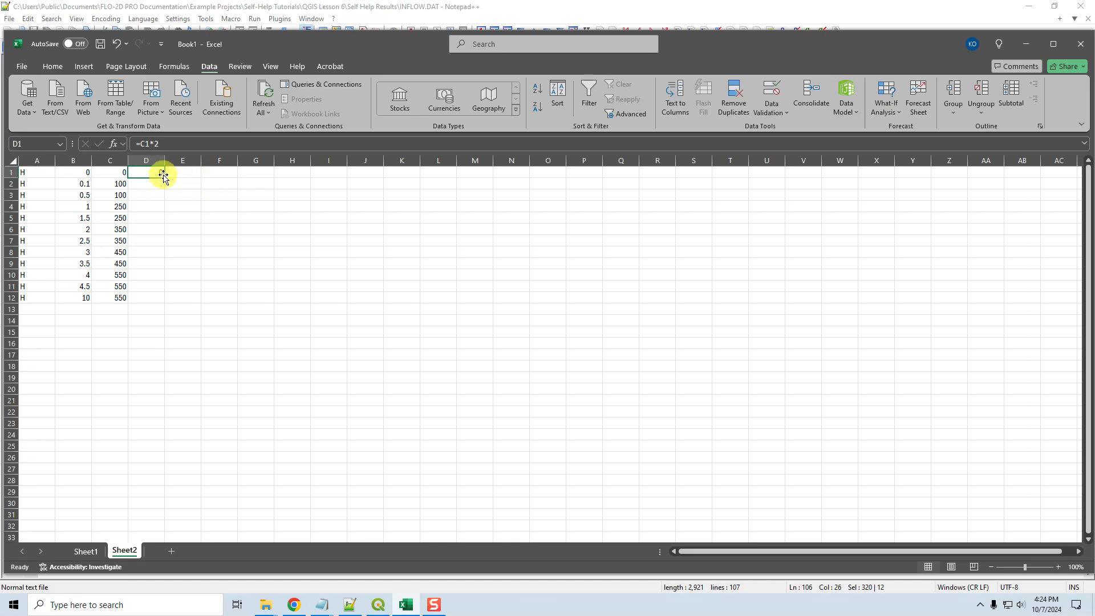
double_click(165, 178)
Paste the doubled discharges as values only over column C from C1, and clear the formulas from column D.
key("ctrl+c")
left_click(99, 172)
right_click(102, 173)
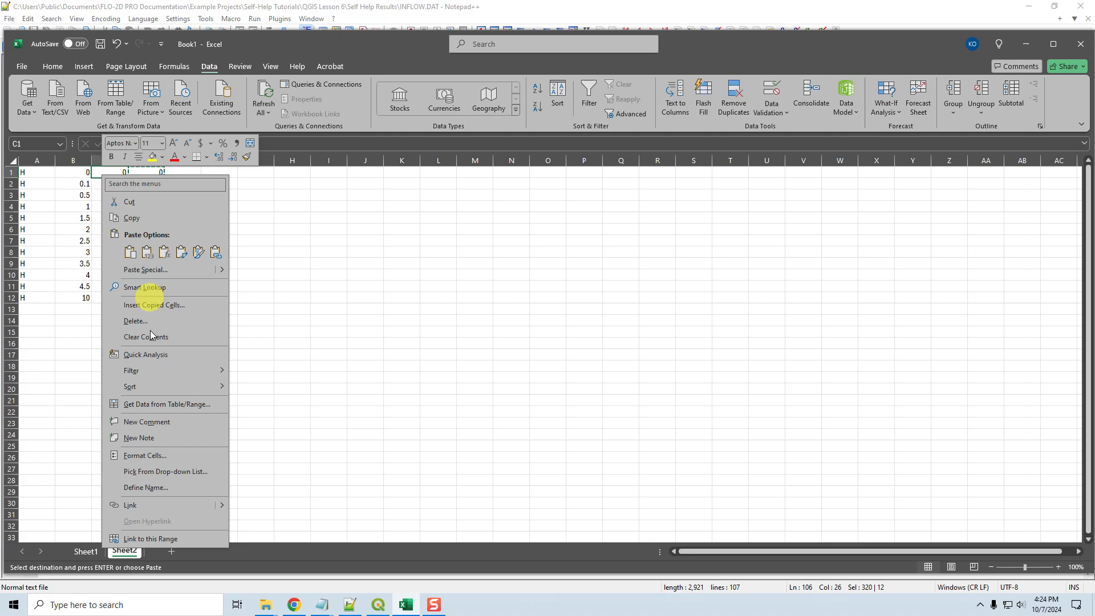
left_click(147, 252)
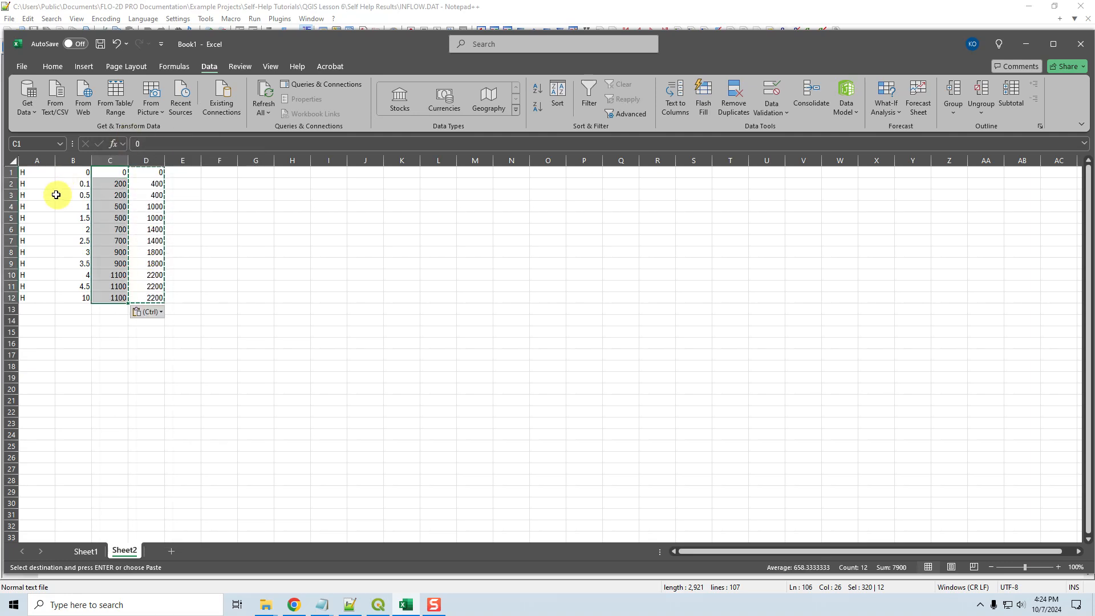
left_click(147, 161)
key("Delete")
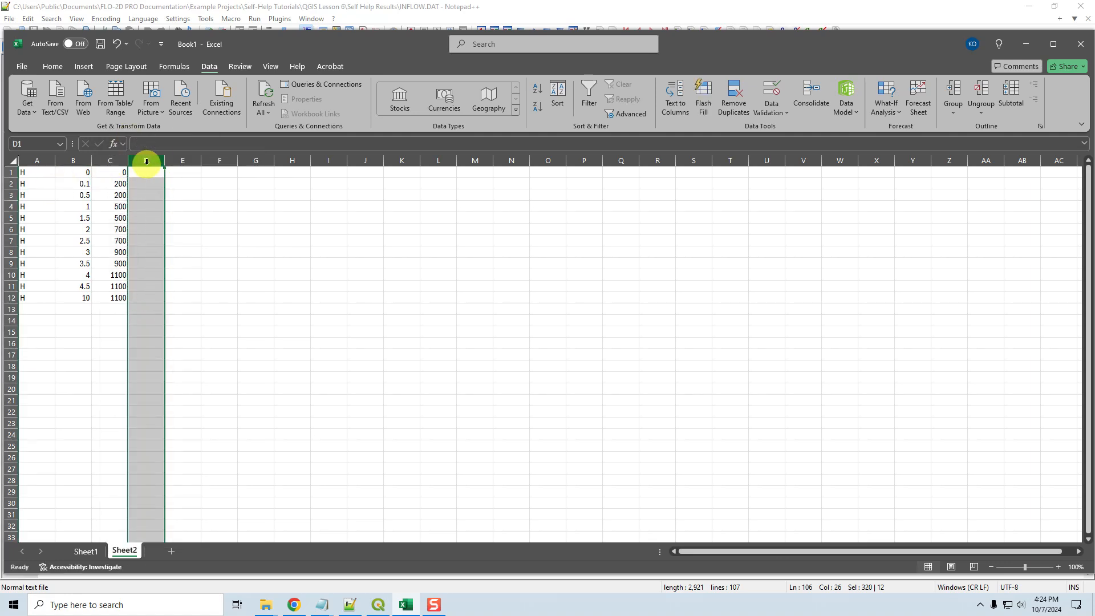
Select from A1 to the last used cell, shrink the selection to A1:C12, and release it.
left_click(34, 174)
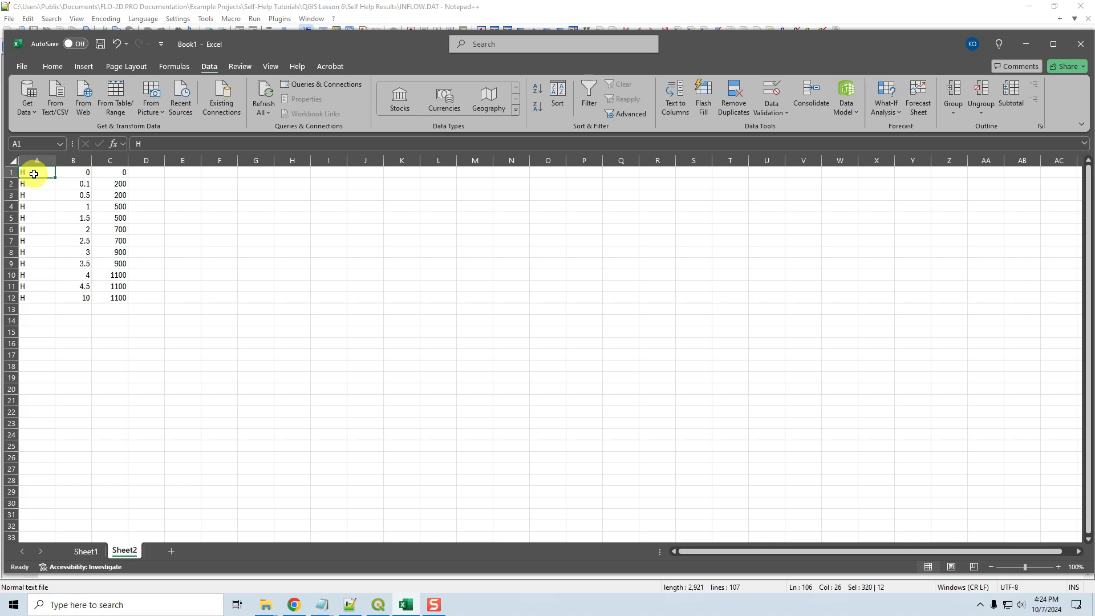
key("ctrl+shift+End")
key("shift+Left")
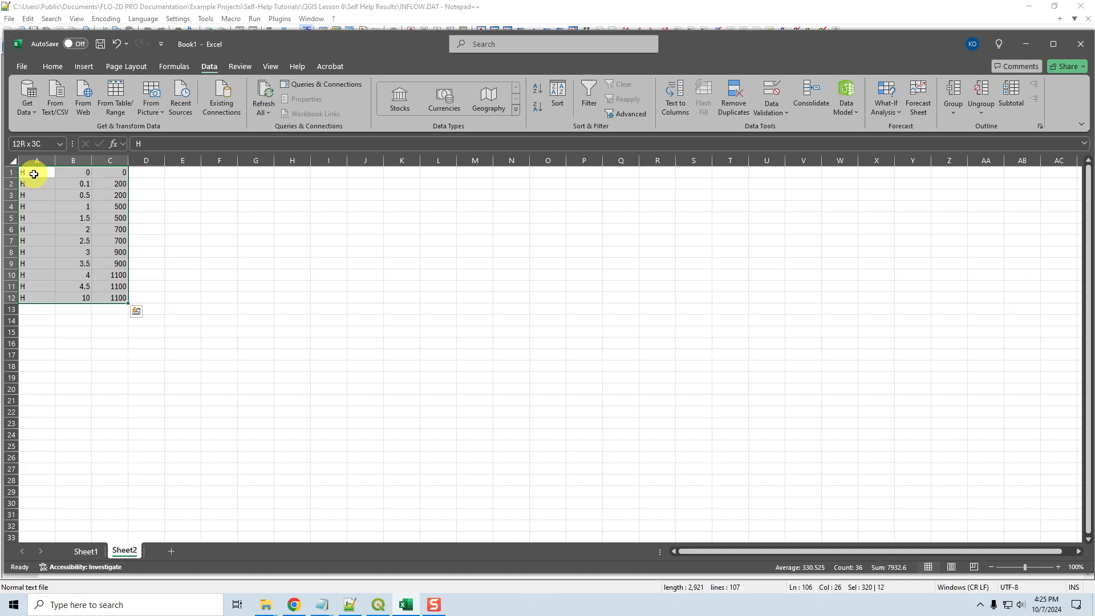
left_click(36, 207)
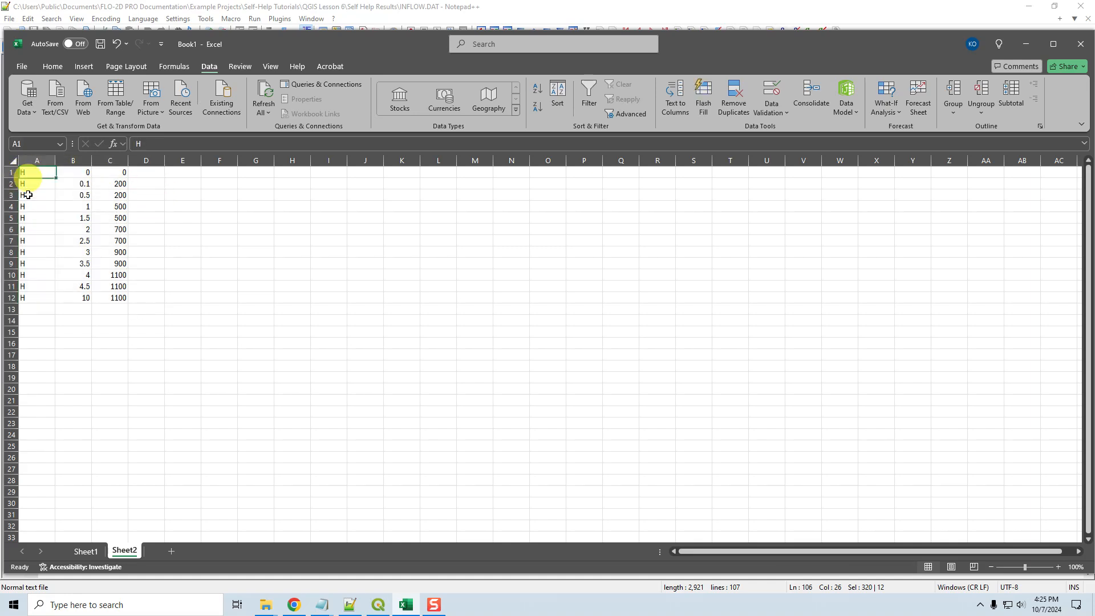
Clear the H labels from cells A1:A12.
left_click_drag(24, 177, 40, 294)
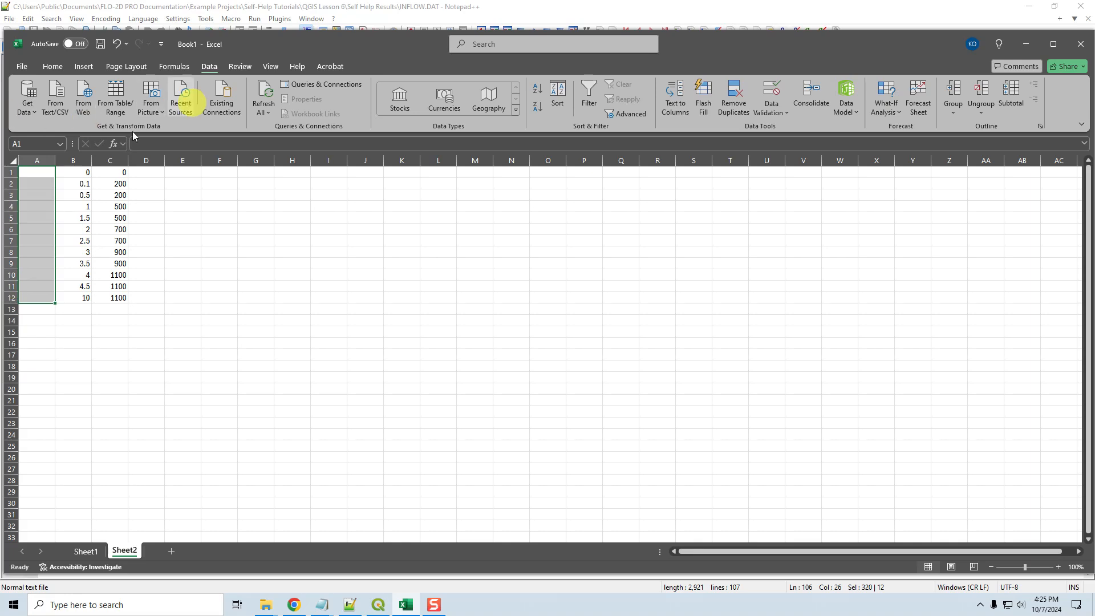
right_click(11, 174)
left_click(154, 215)
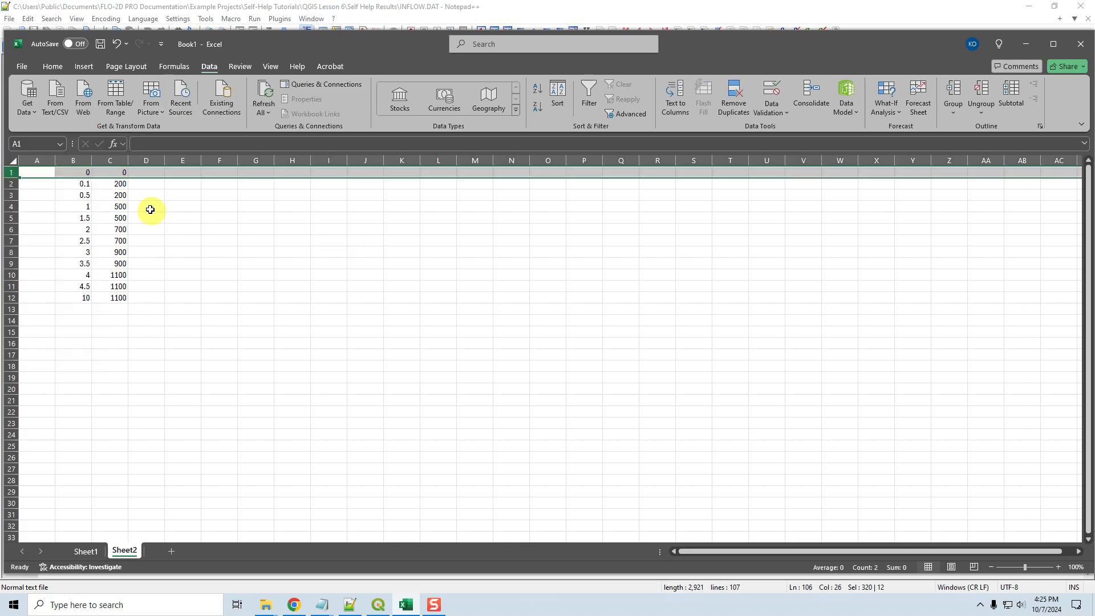
left_click(80, 169)
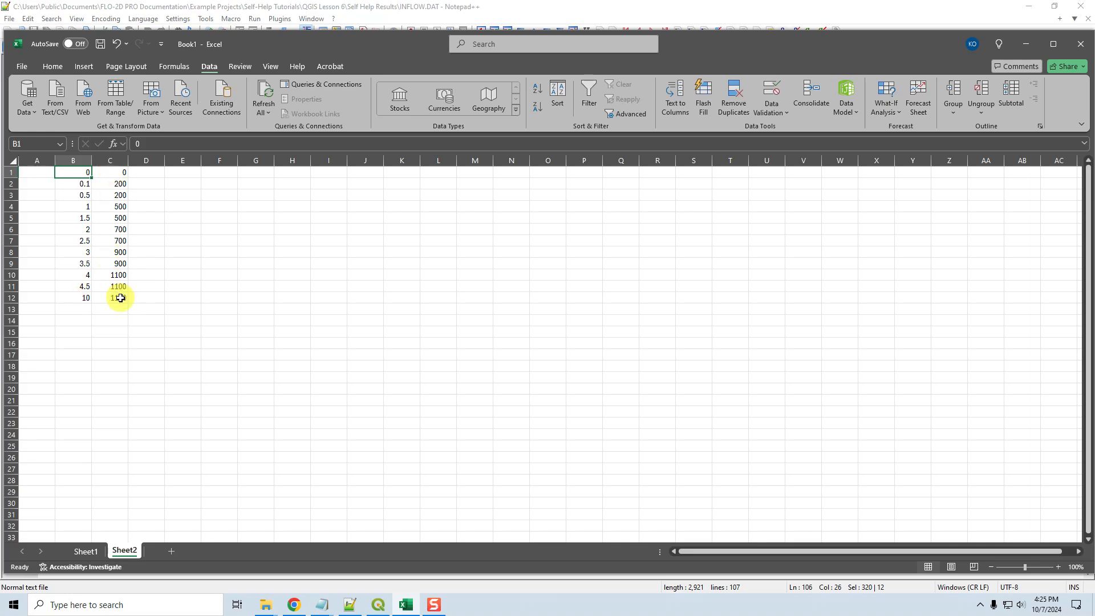
Enter H in cell A1 and fill it down column A to row 12.
left_click(37, 172)
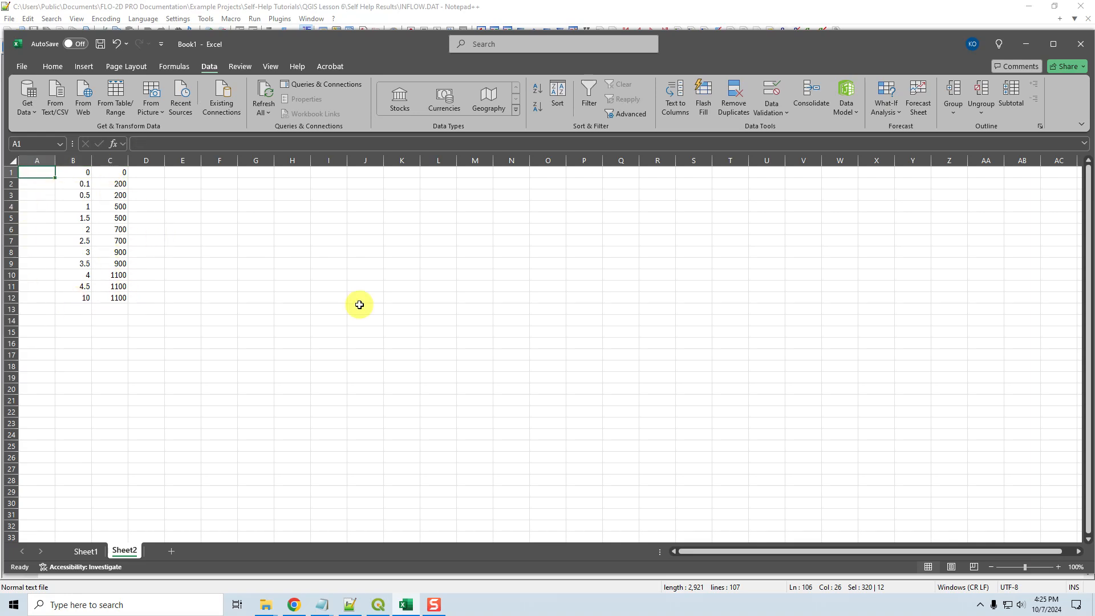
type("H")
key("Return")
key("Up")
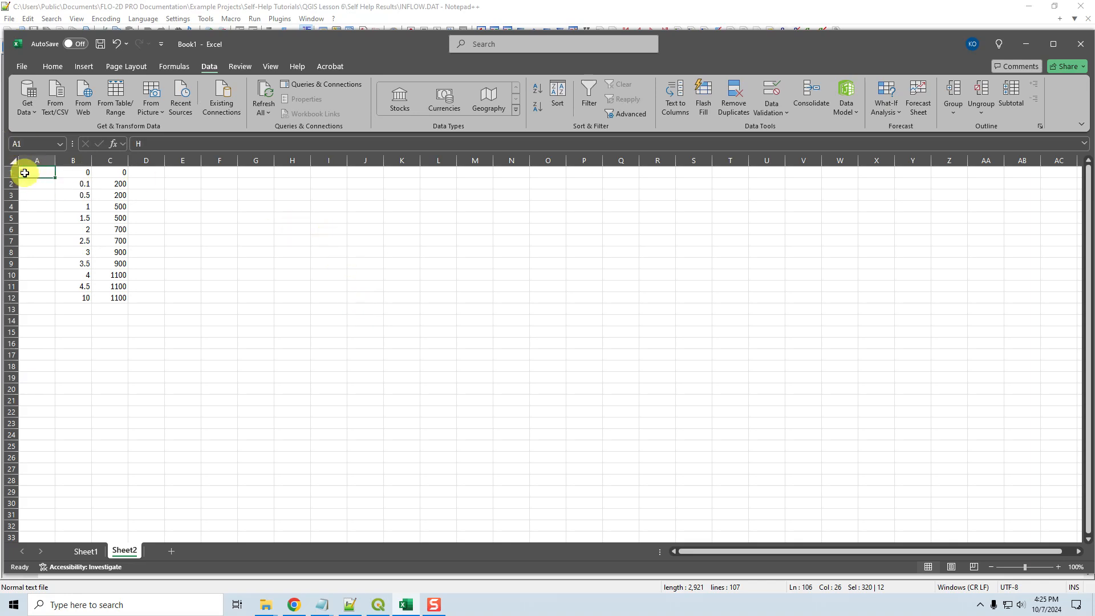
double_click(55, 179)
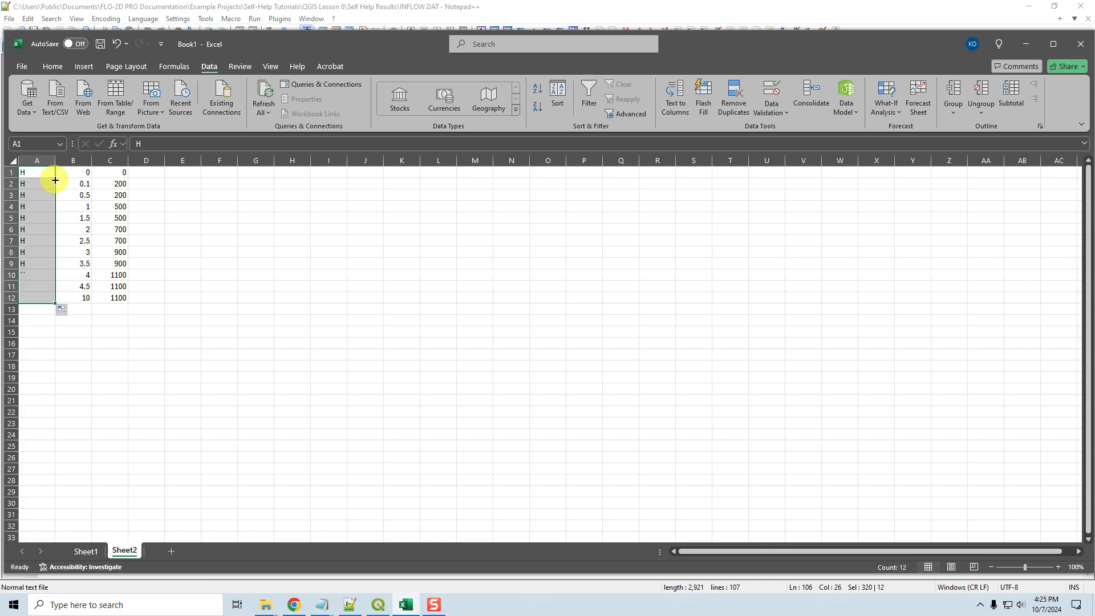
Copy A1:C12 from the Excel sheet and paste it over lines 95 to 106 of INFLOW.DAT in Notepad++.
left_click(39, 173)
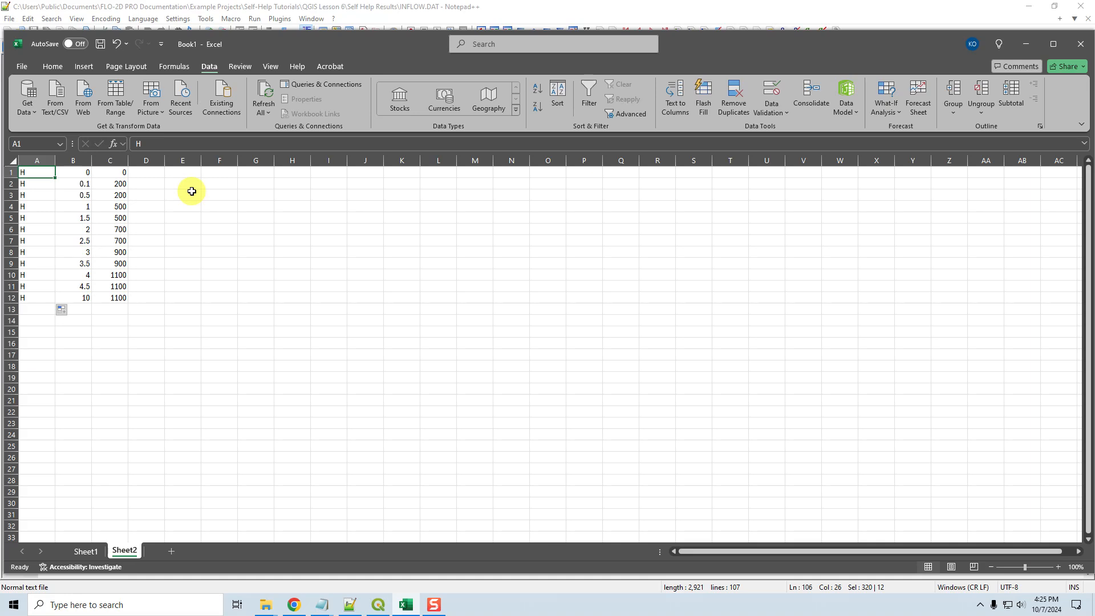
key("ctrl+a")
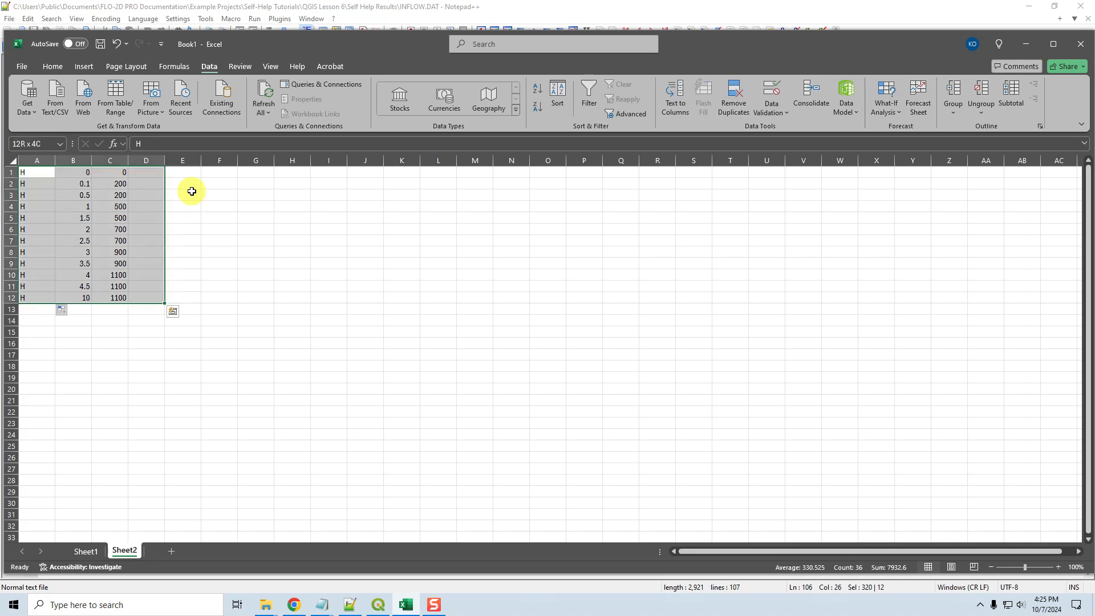
key("shift+Left")
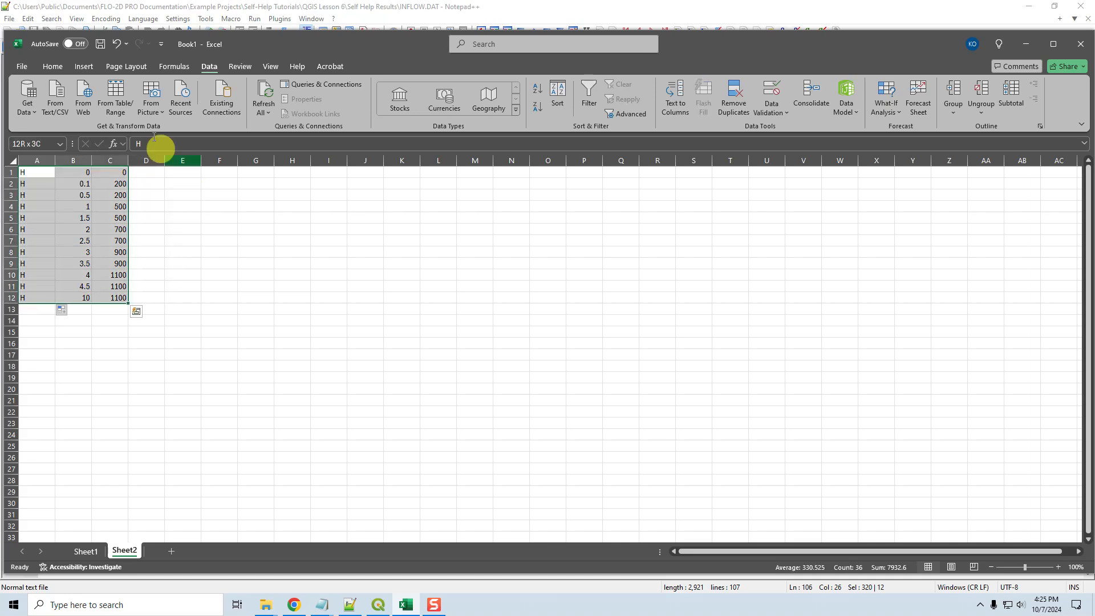
key("ctrl+c")
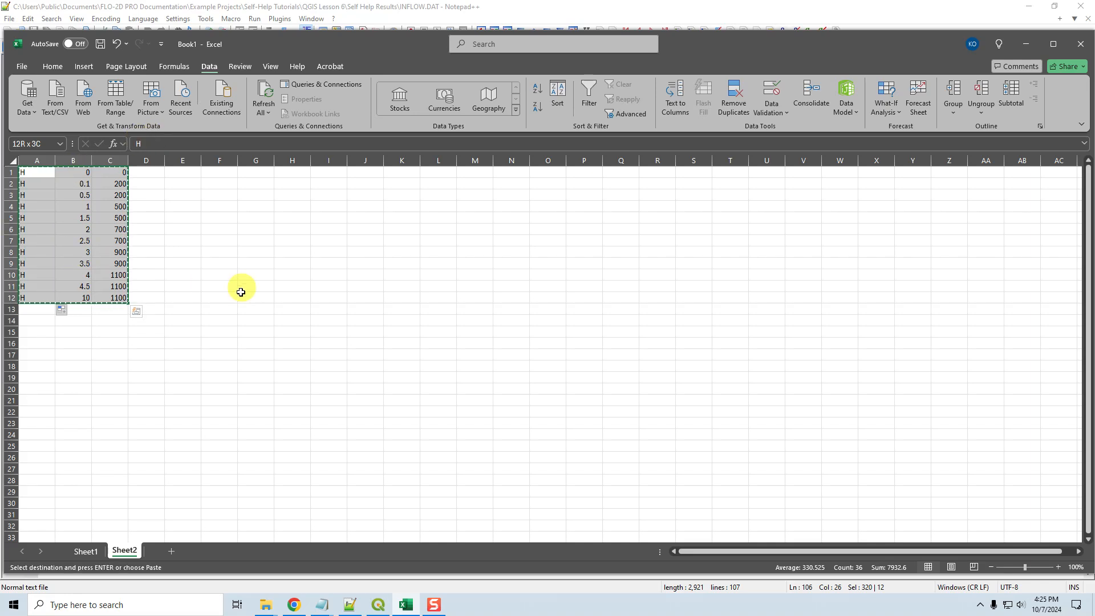
left_click(350, 604)
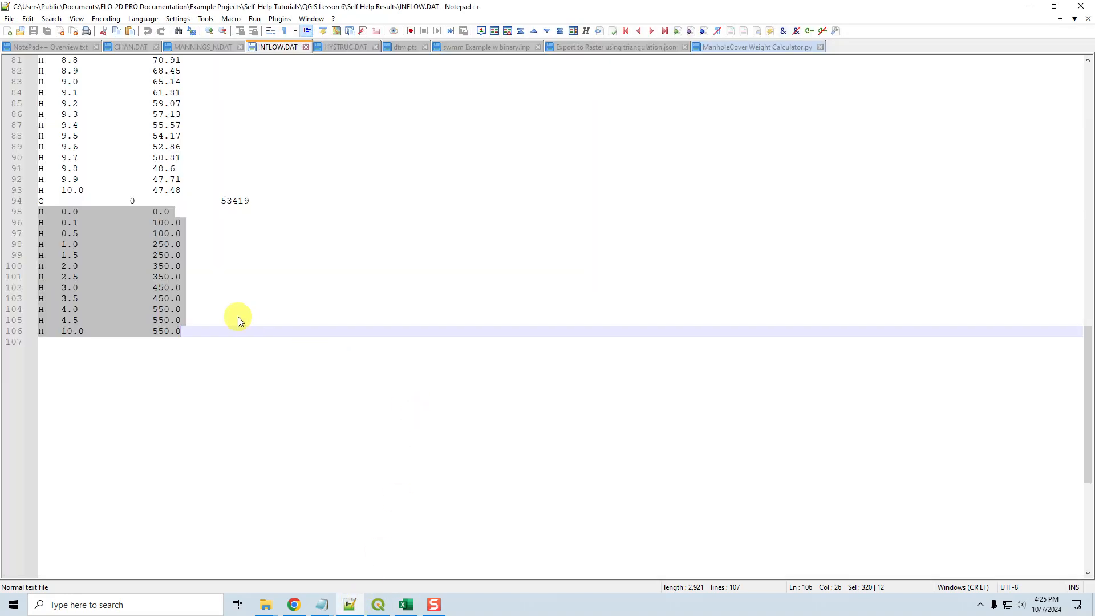
key("ctrl+v")
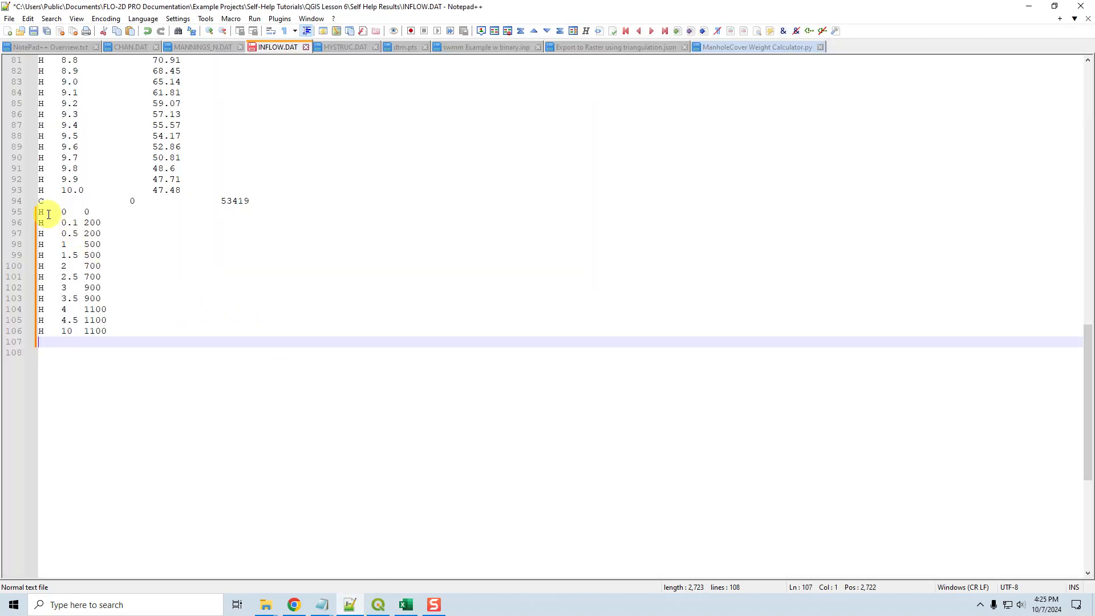
left_click_drag(43, 214, 55, 211)
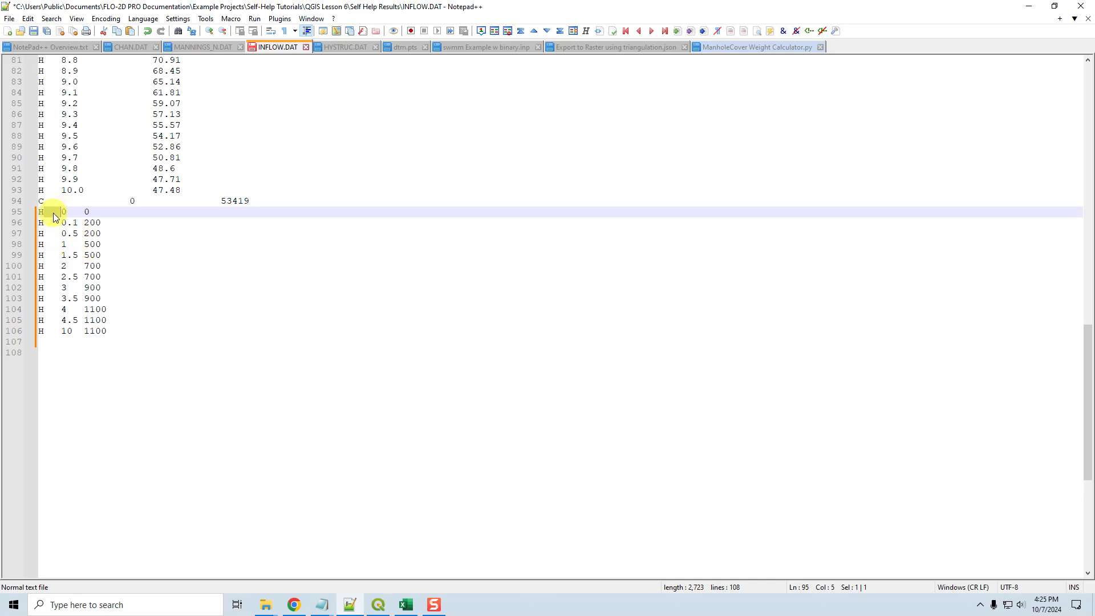
left_click_drag(67, 212, 71, 331)
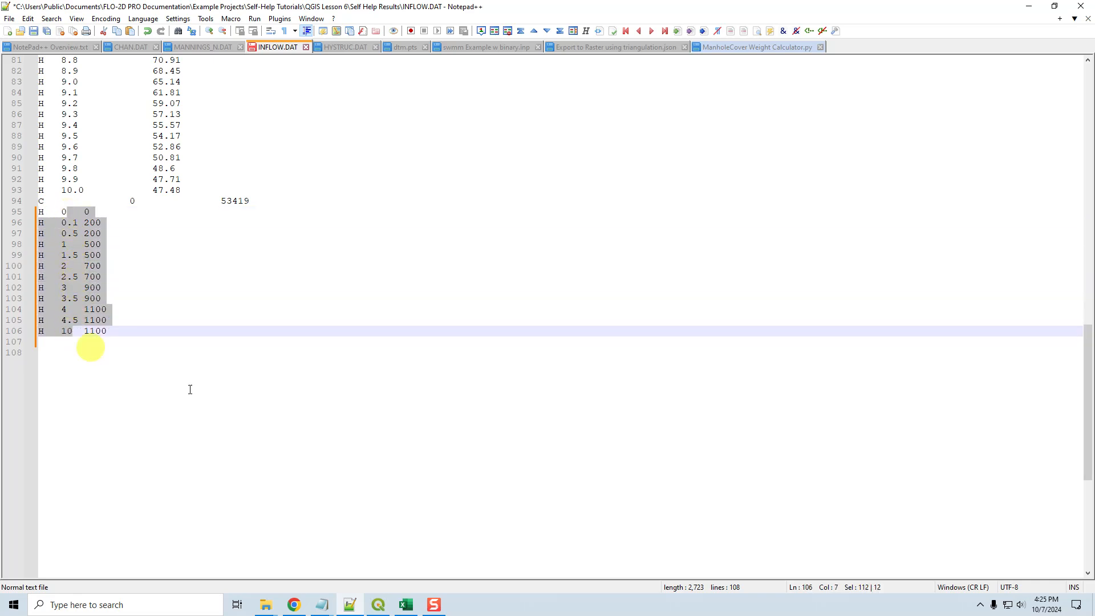
Switch back to Excel and format the time values in B1:B12 with two decimal places.
left_click(405, 605)
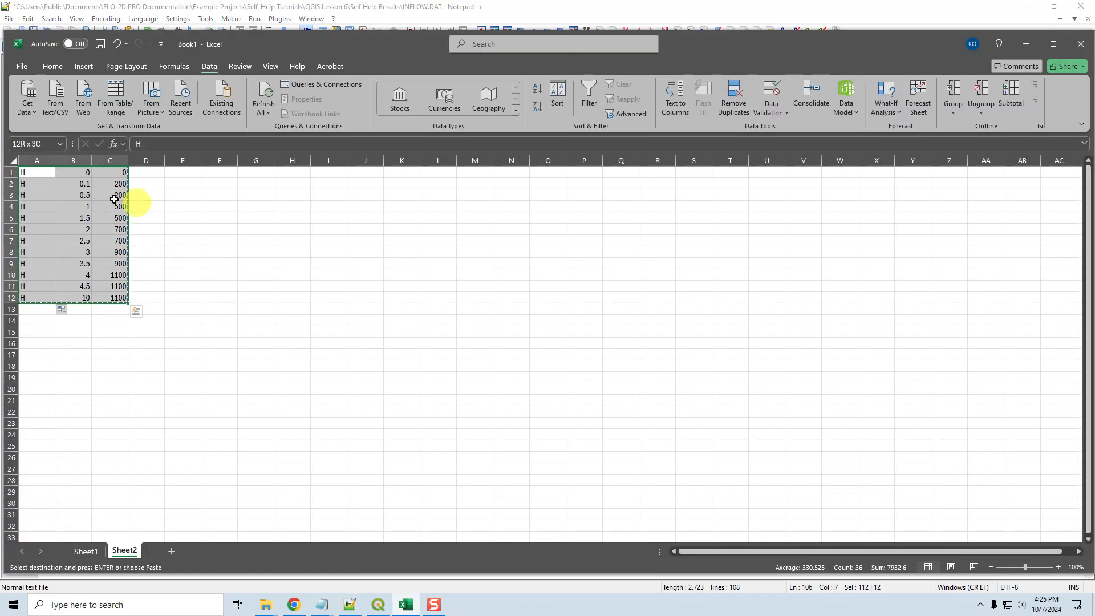
left_click(77, 172)
left_click_drag(77, 171, 73, 295)
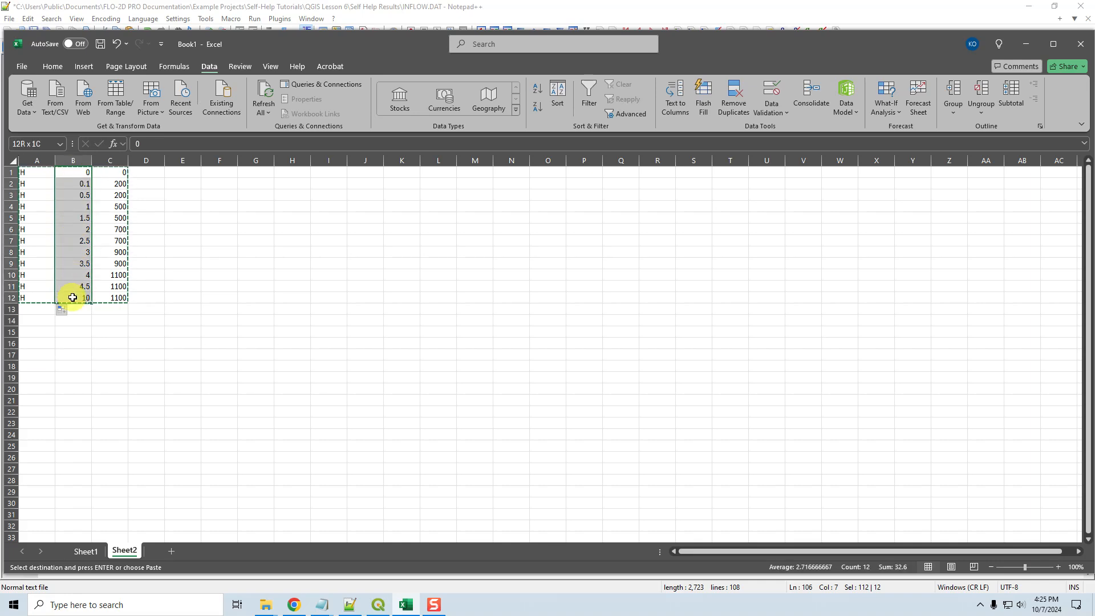
left_click(54, 67)
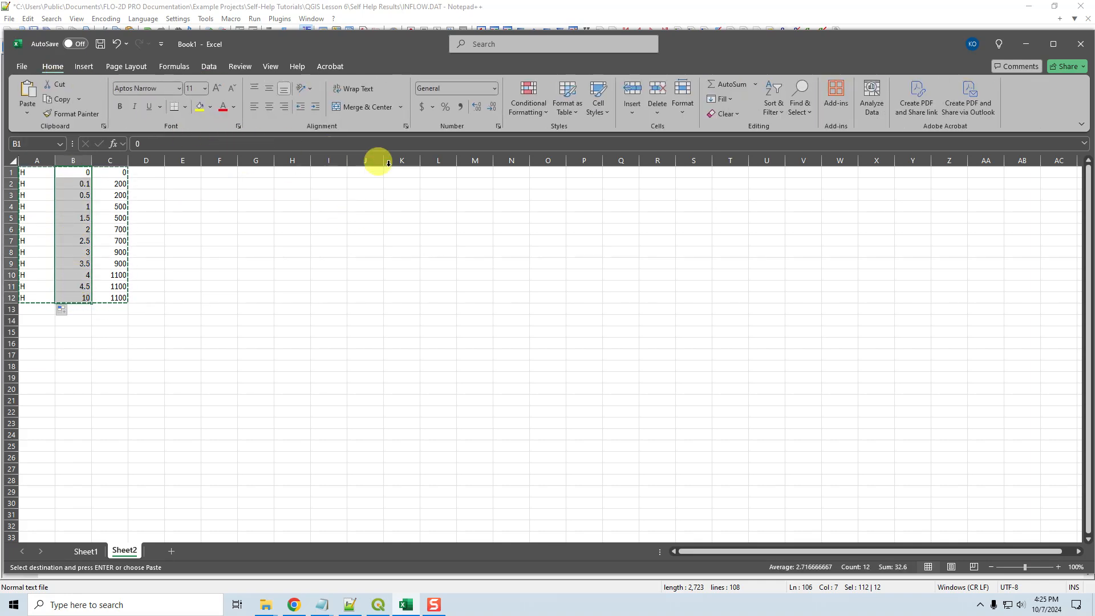
left_click(480, 108)
left_click(398, 272)
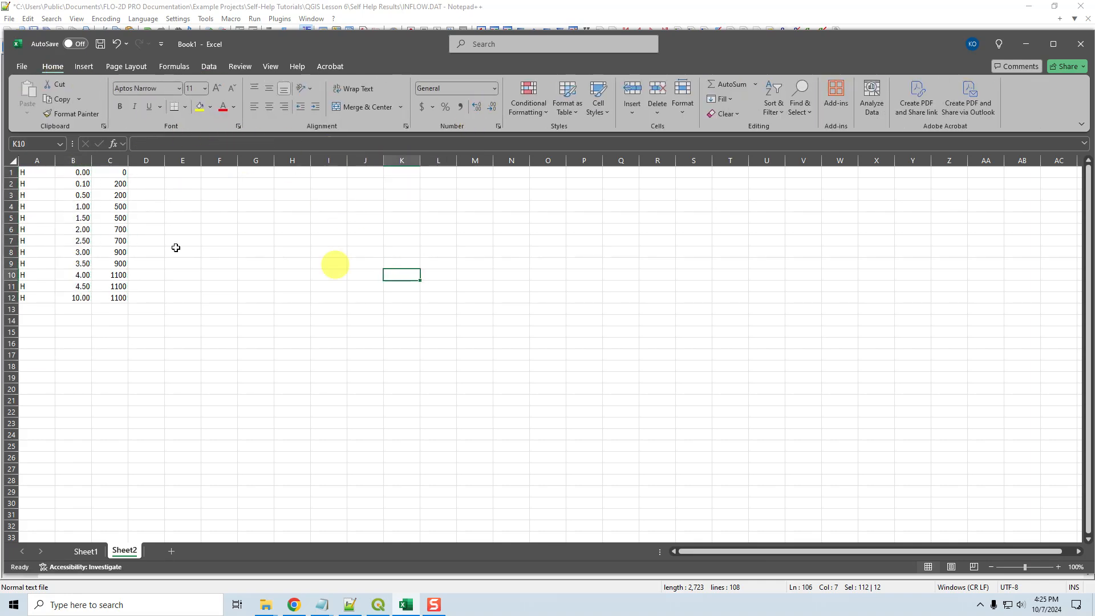
Copy the reformatted A1:C12 range and paste it over the last hydrograph block, from line 95 down, of INFLOW.DAT in Notepad++.
left_click_drag(39, 171, 122, 299)
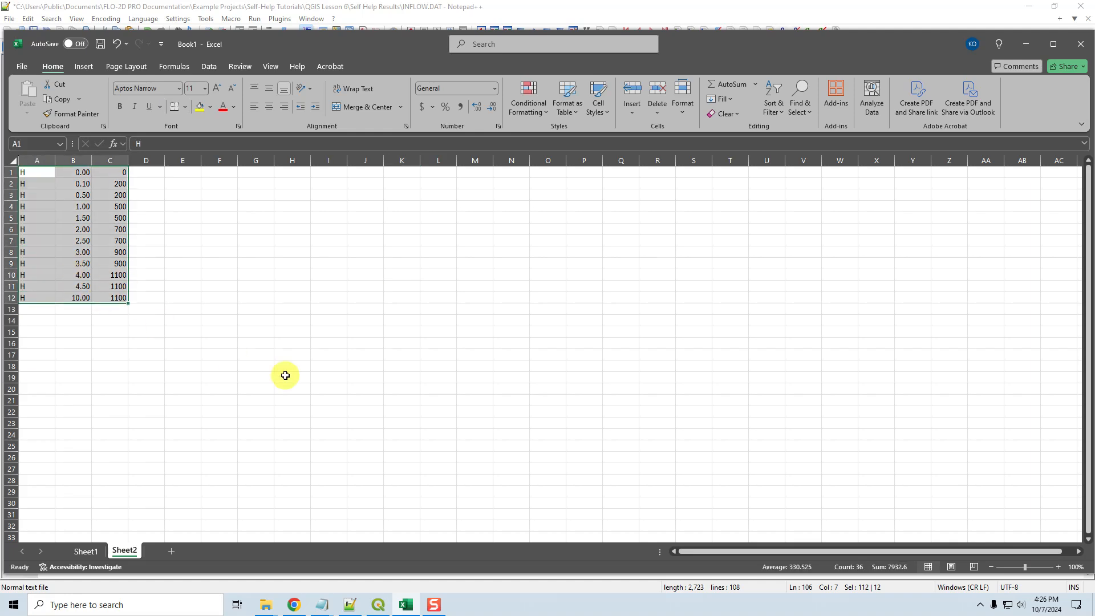
key("ctrl+c")
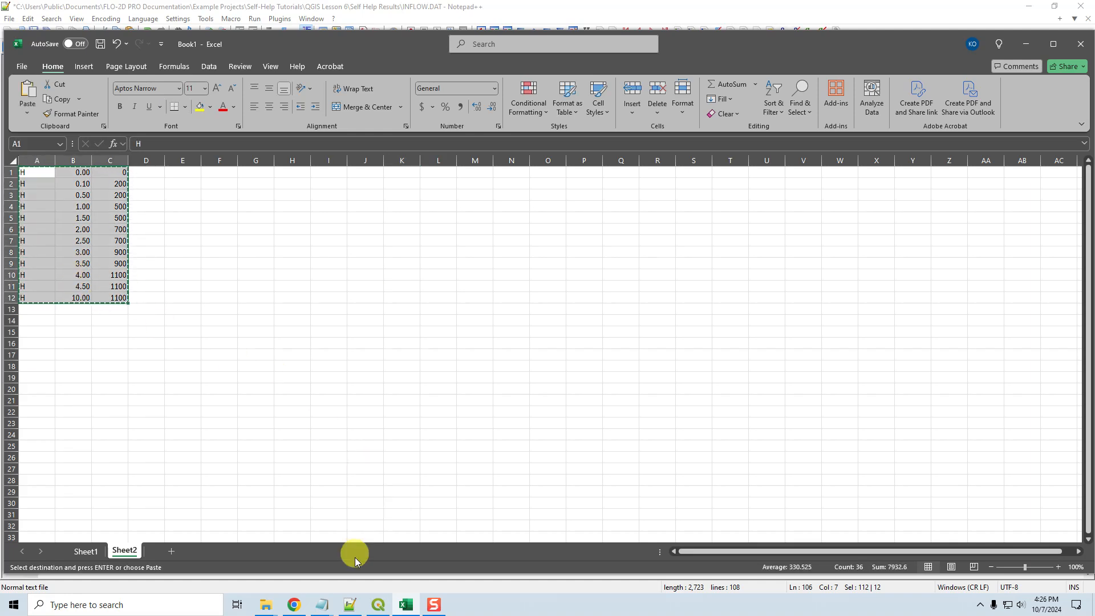
left_click(349, 605)
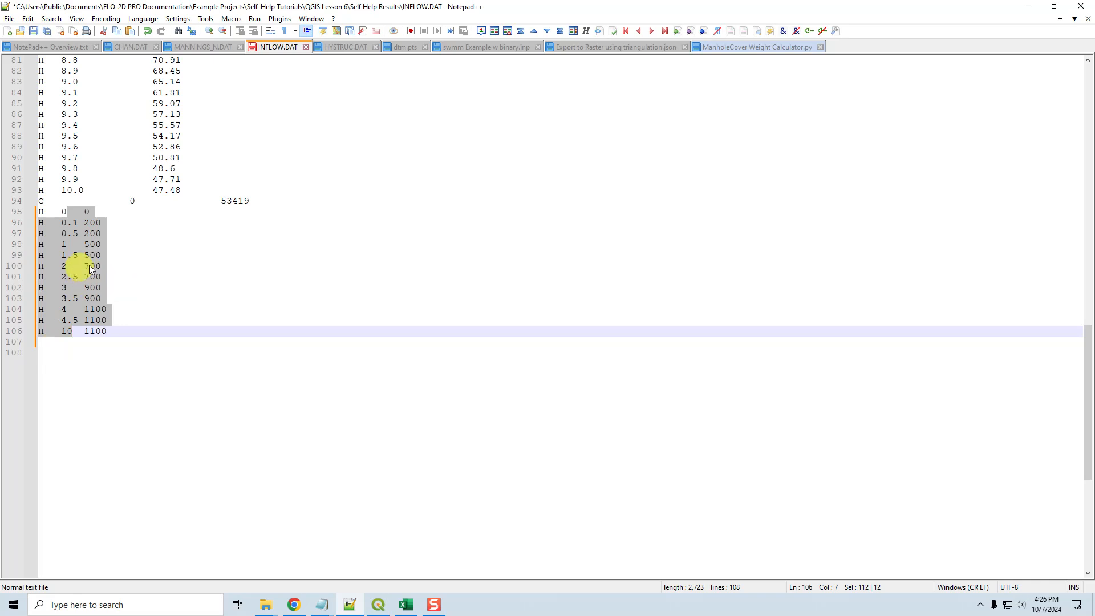
left_click(90, 266)
left_click(33, 214)
left_click(94, 234)
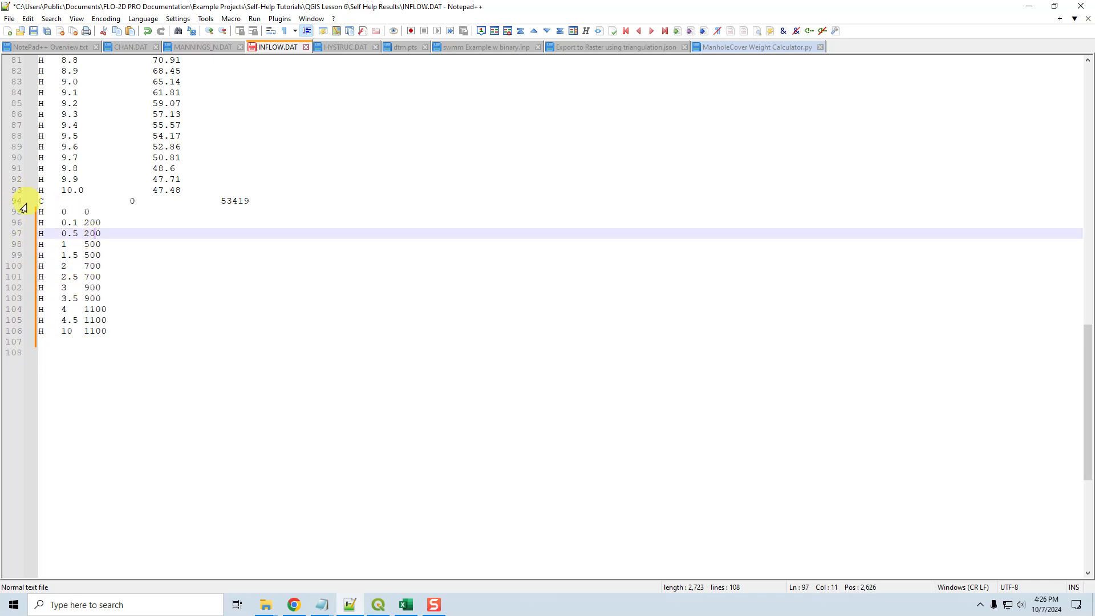
left_click_drag(41, 211, 140, 383)
key("ctrl+v")
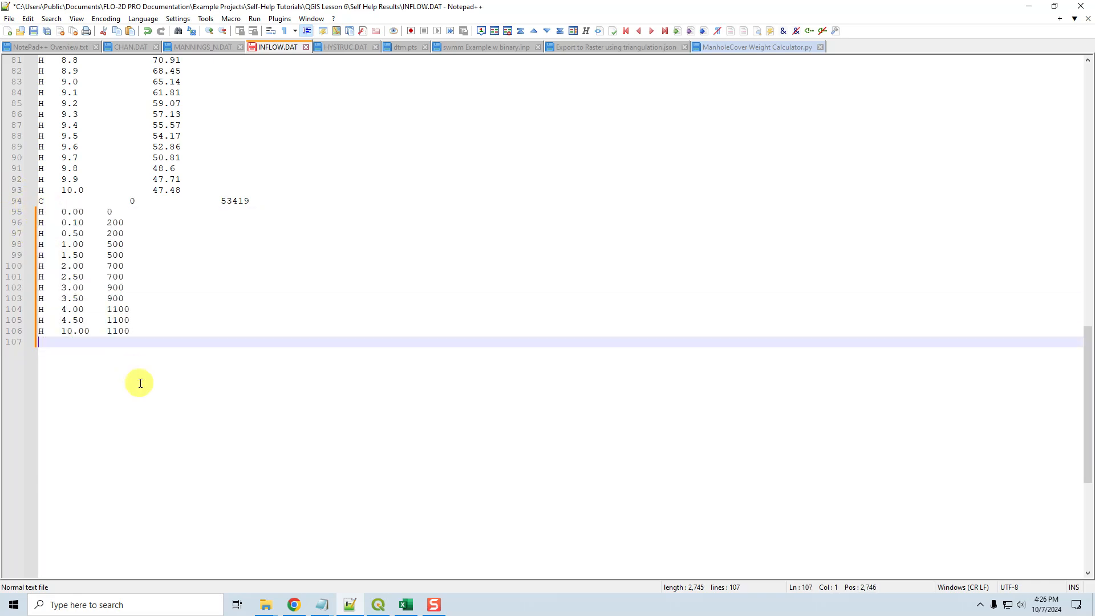
Replace all tab characters with spaces from line 95 to the end of INFLOW.DAT, and close the Replace dialog.
double_click(49, 213)
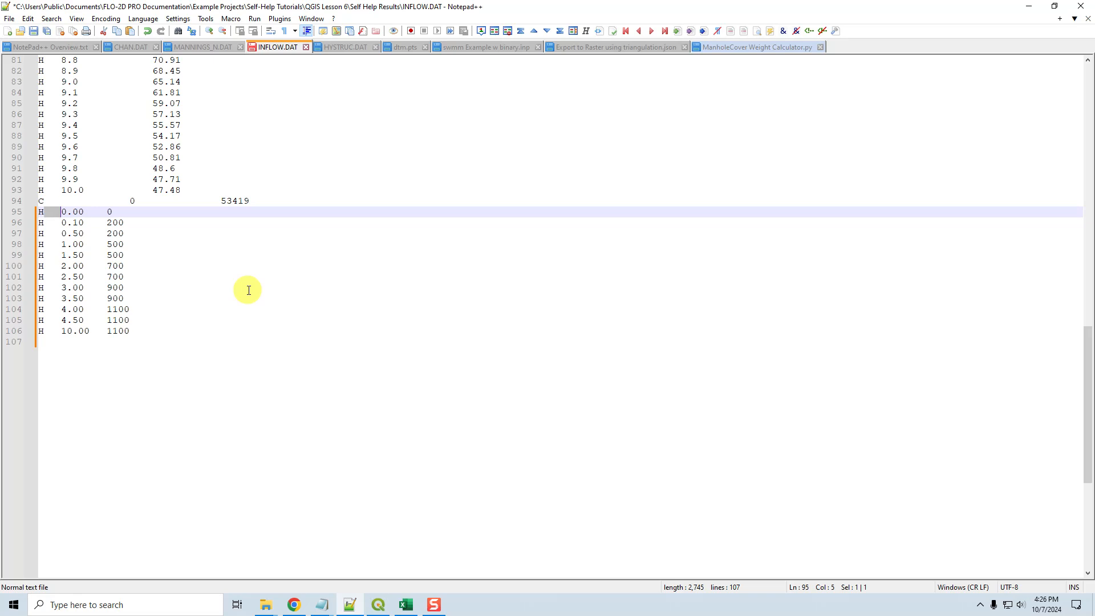
key("ctrl+h")
key("Tab")
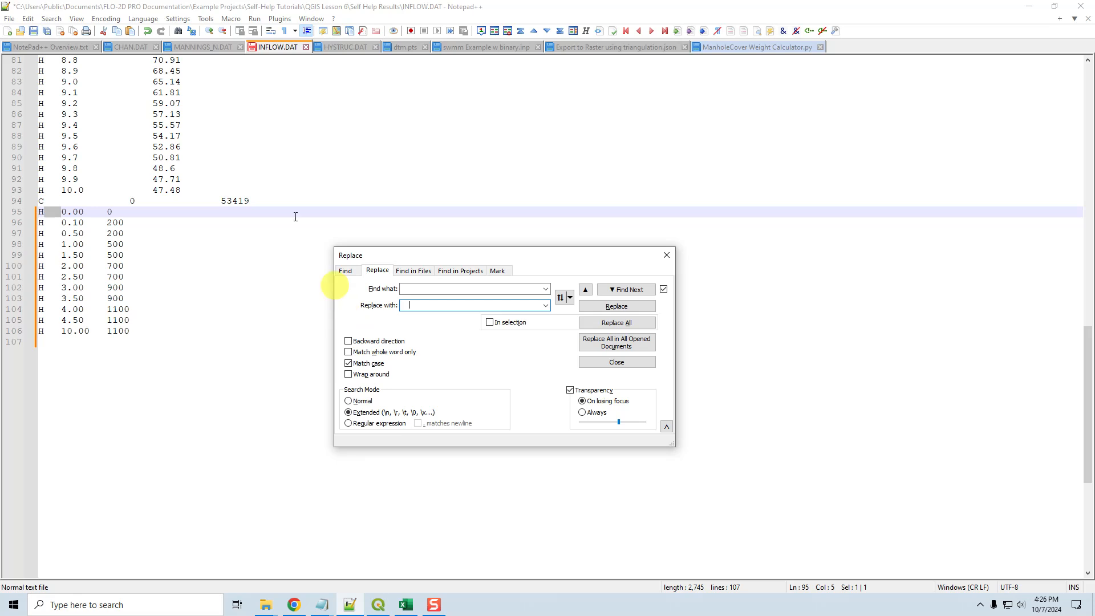
double_click(420, 291)
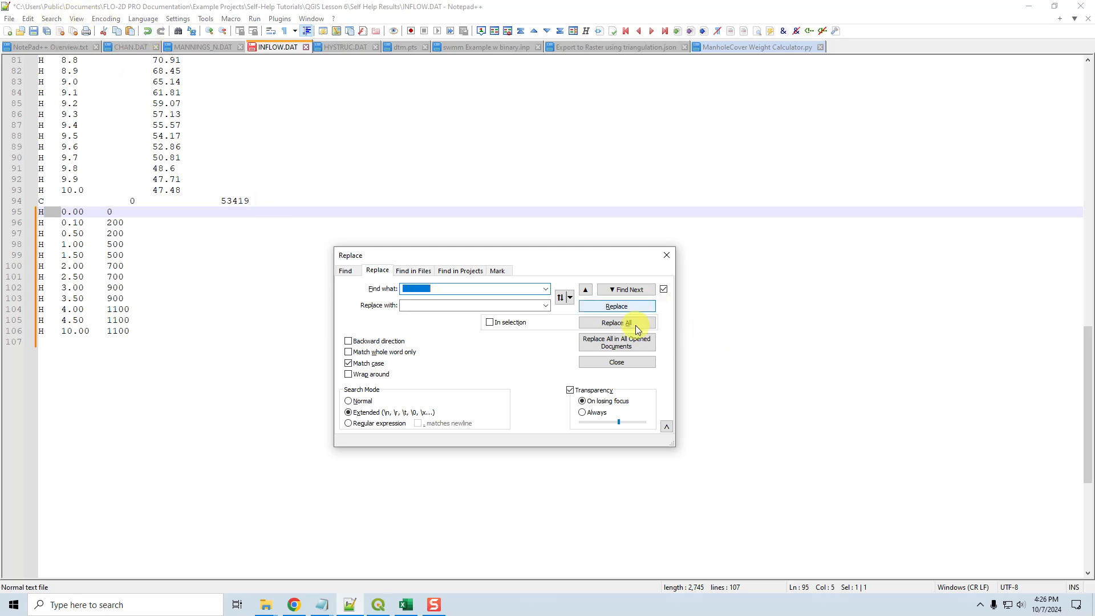
left_click(612, 324)
left_click(53, 212)
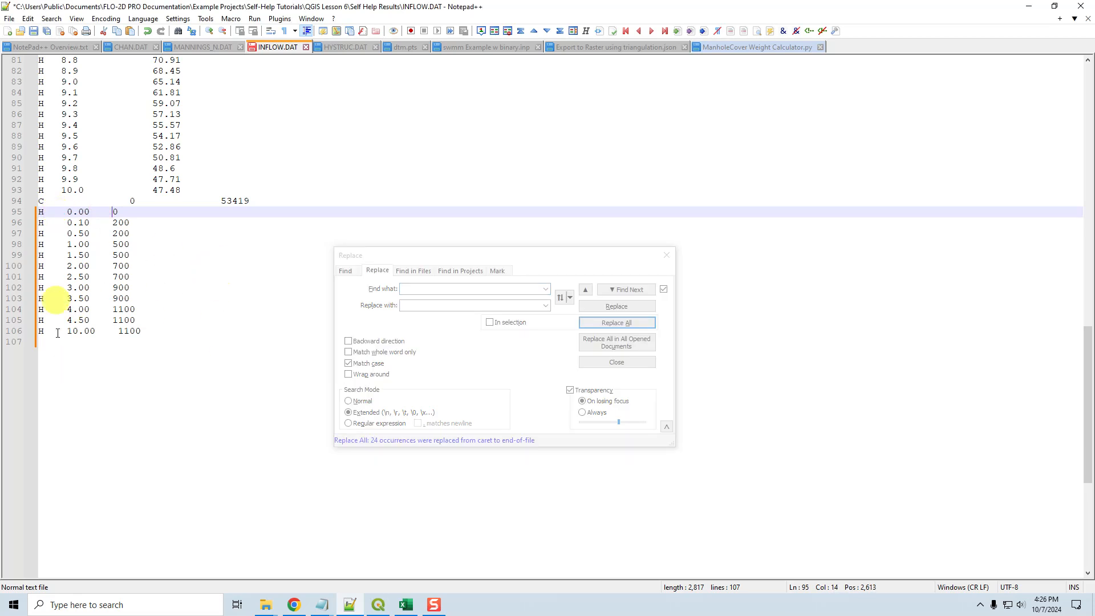
left_click(189, 341)
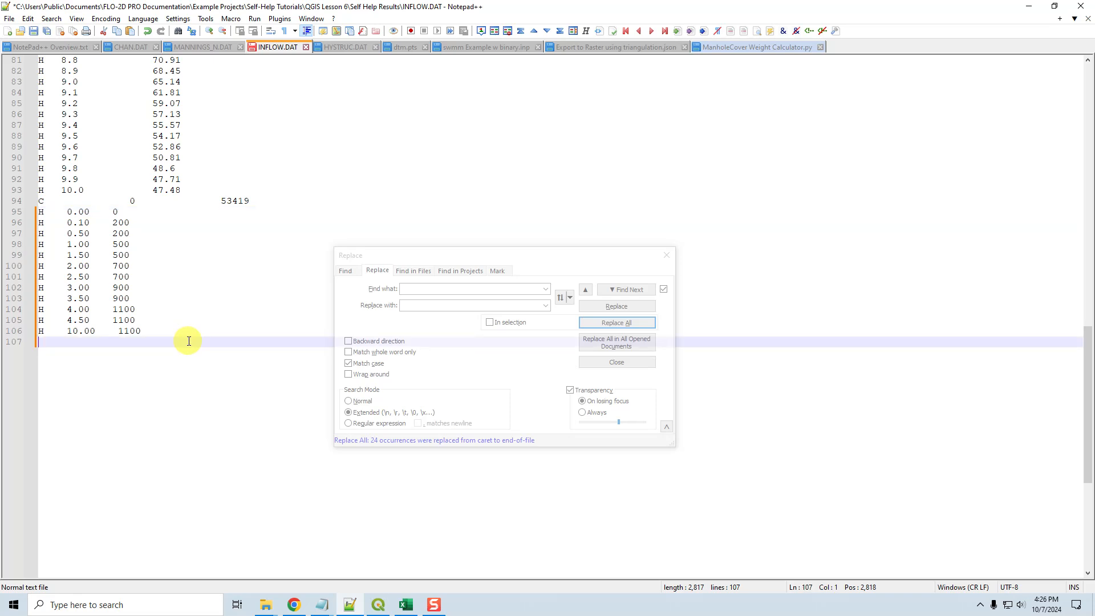
left_click(665, 257)
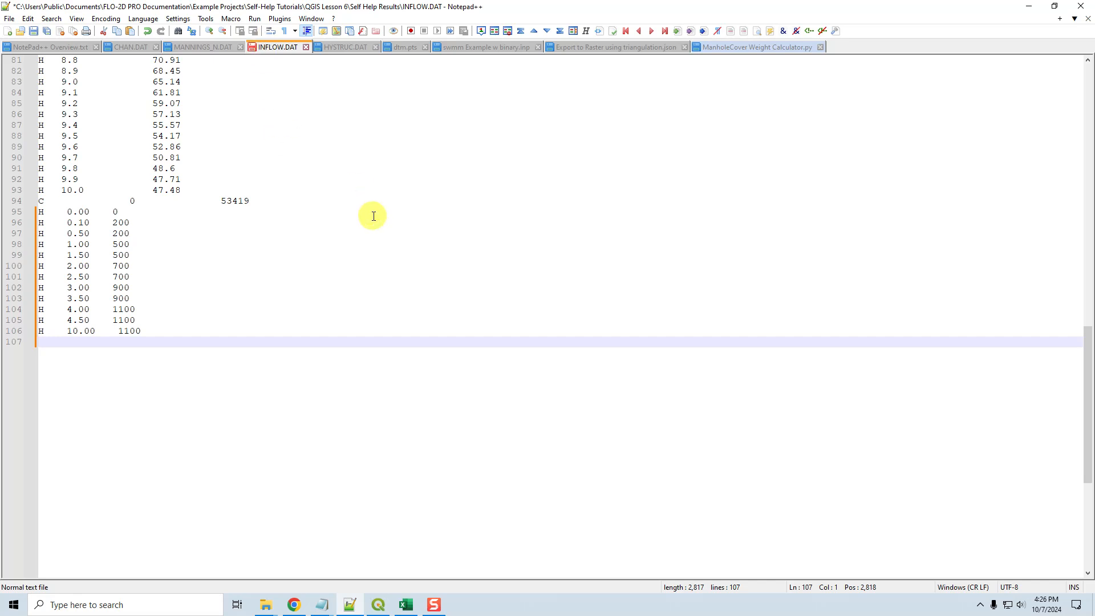
Reload INFLOW.DAT from disk, discarding the unsaved hydrograph edits.
key("ctrl+r")
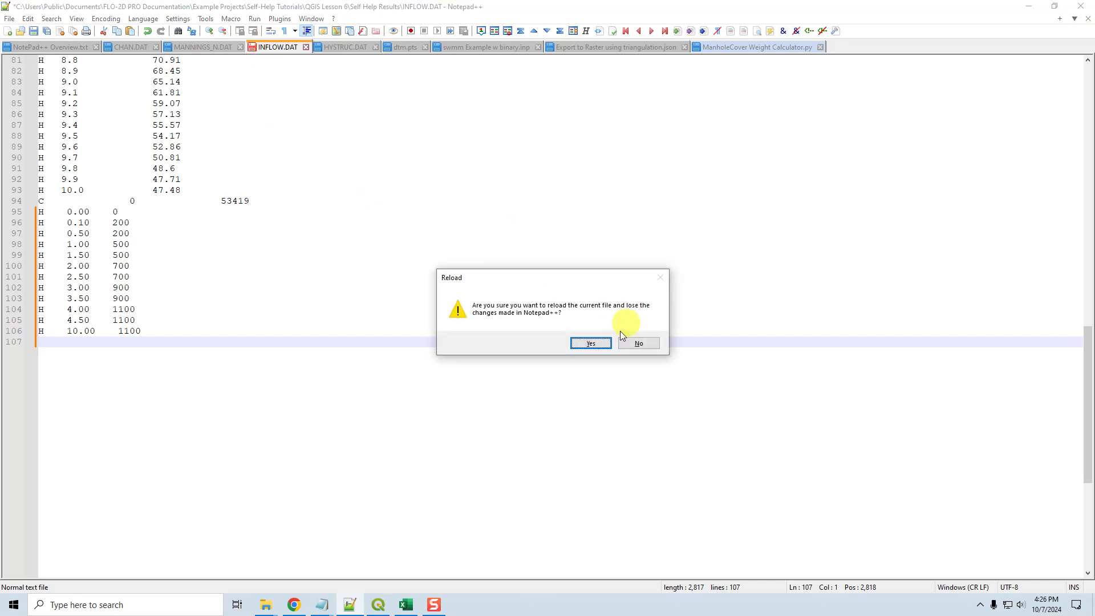
left_click(579, 344)
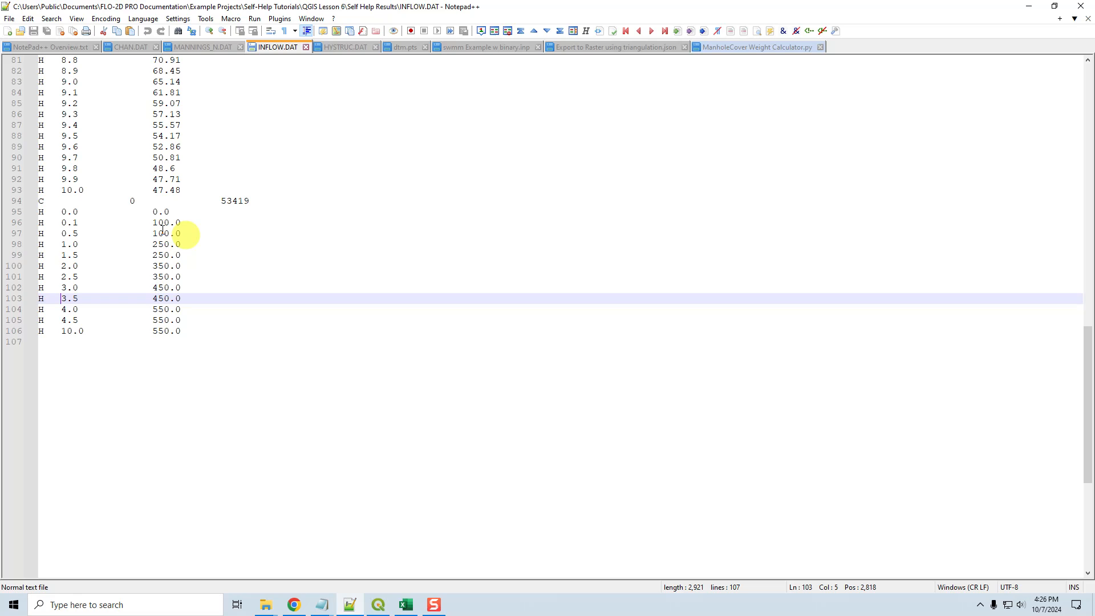
left_click(139, 213)
left_click(151, 235)
left_click(88, 267)
double_click(166, 266)
left_click(335, 233)
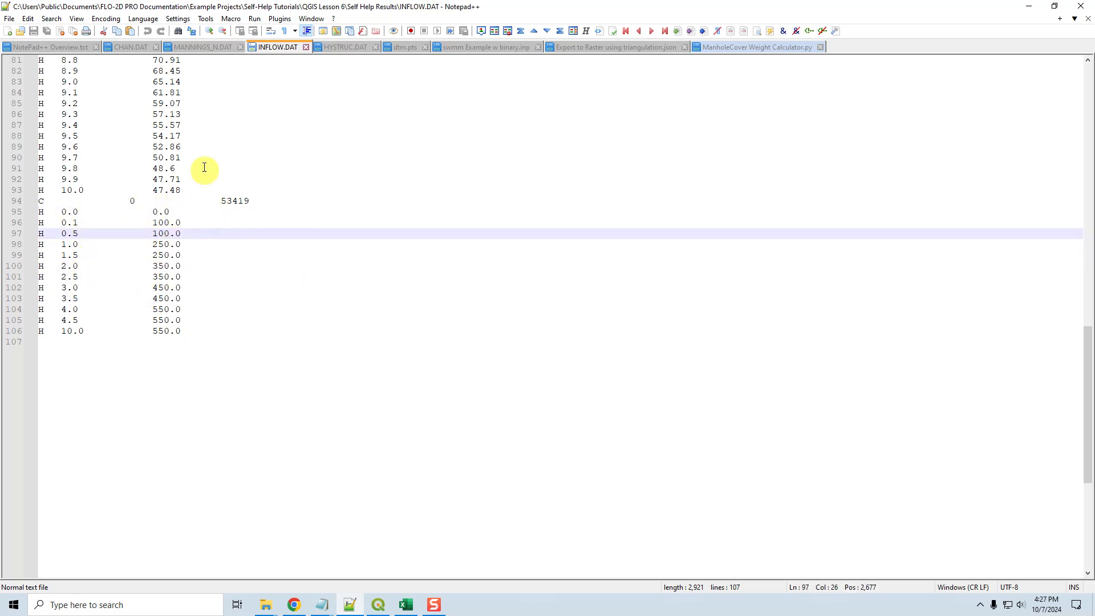
Return to NotePad++ Overview.txt and highlight the "Move to other view" item under General Overview.
left_click(57, 47)
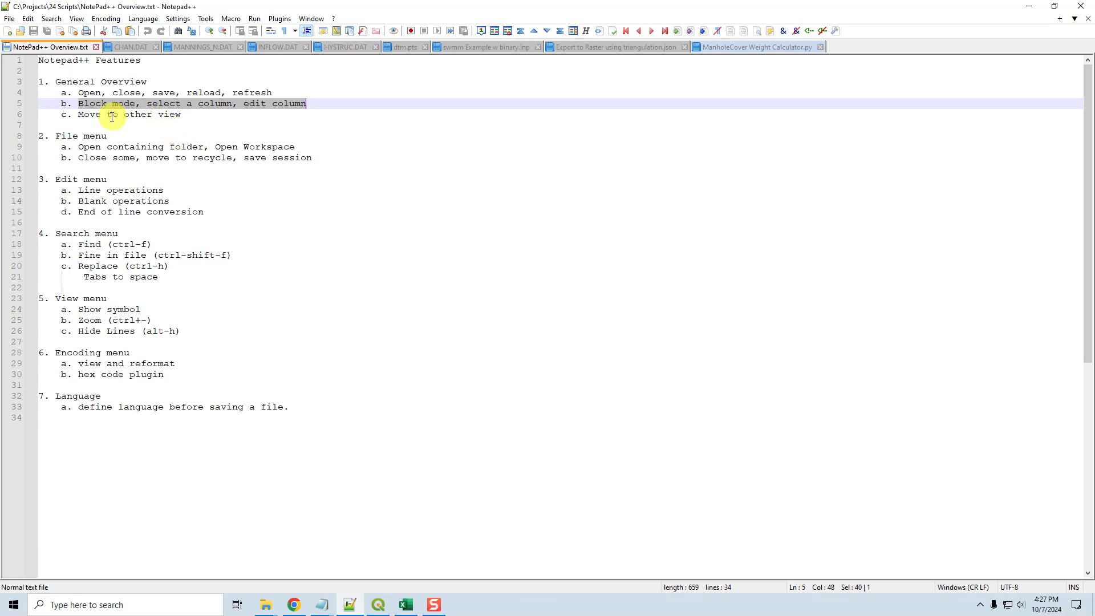
left_click_drag(79, 115, 177, 116)
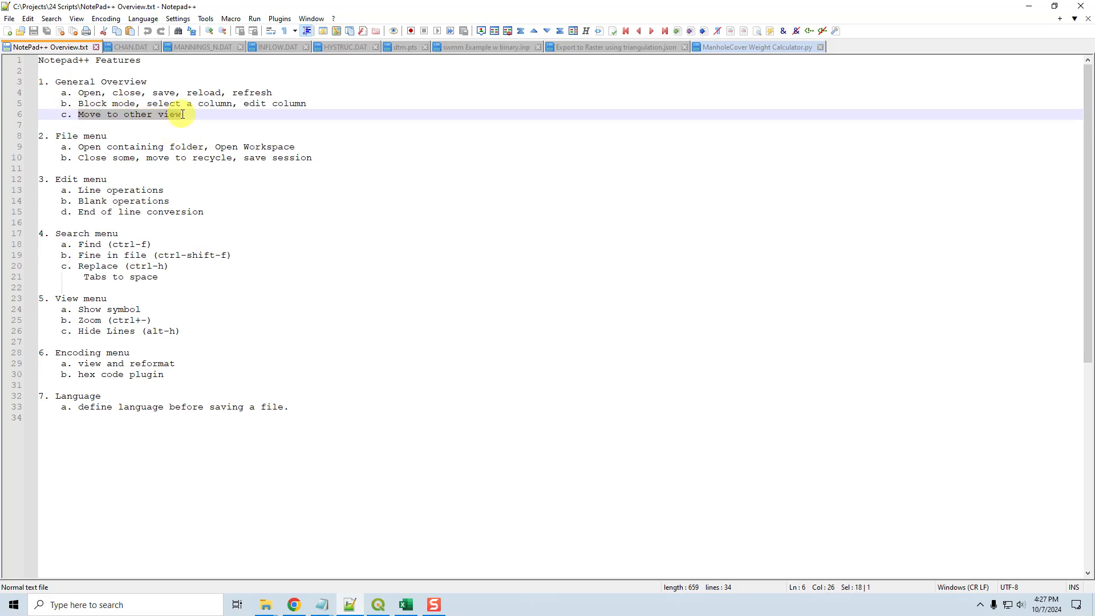
left_click(678, 281)
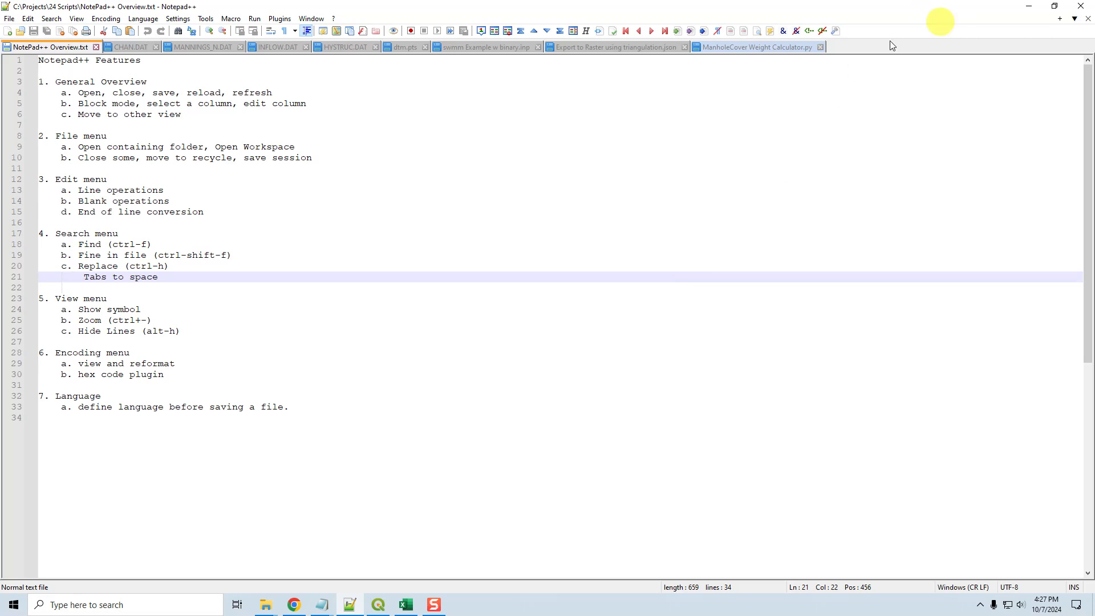
Create a new blank document and paste the entire contents of ManholeCover Weight Calculator.py into it.
double_click(850, 48)
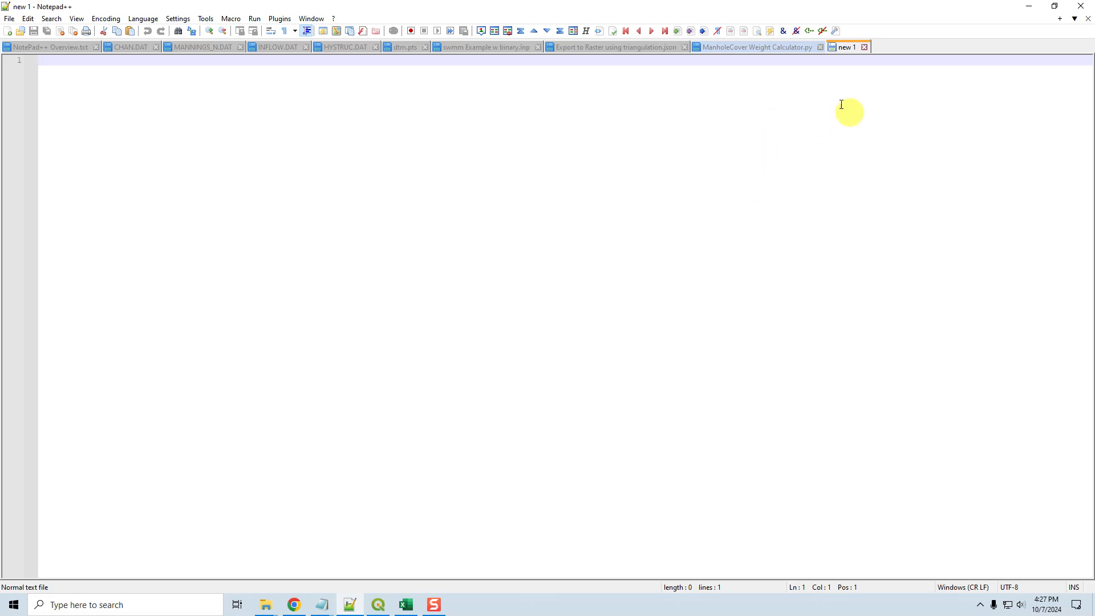
left_click(773, 48)
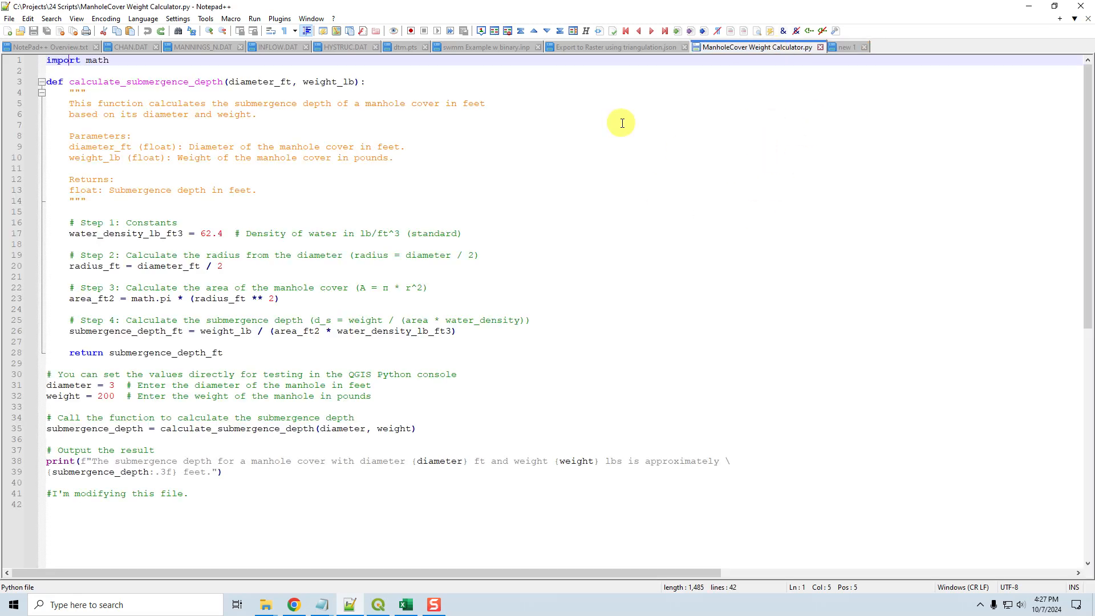
key("ctrl+a")
key("ctrl+c")
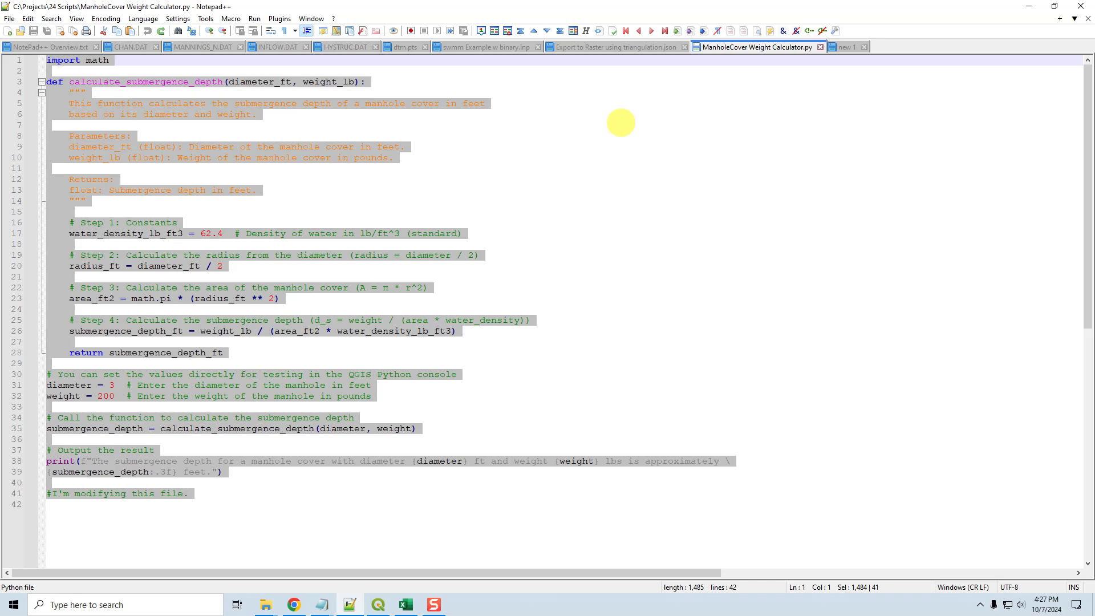
left_click(847, 47)
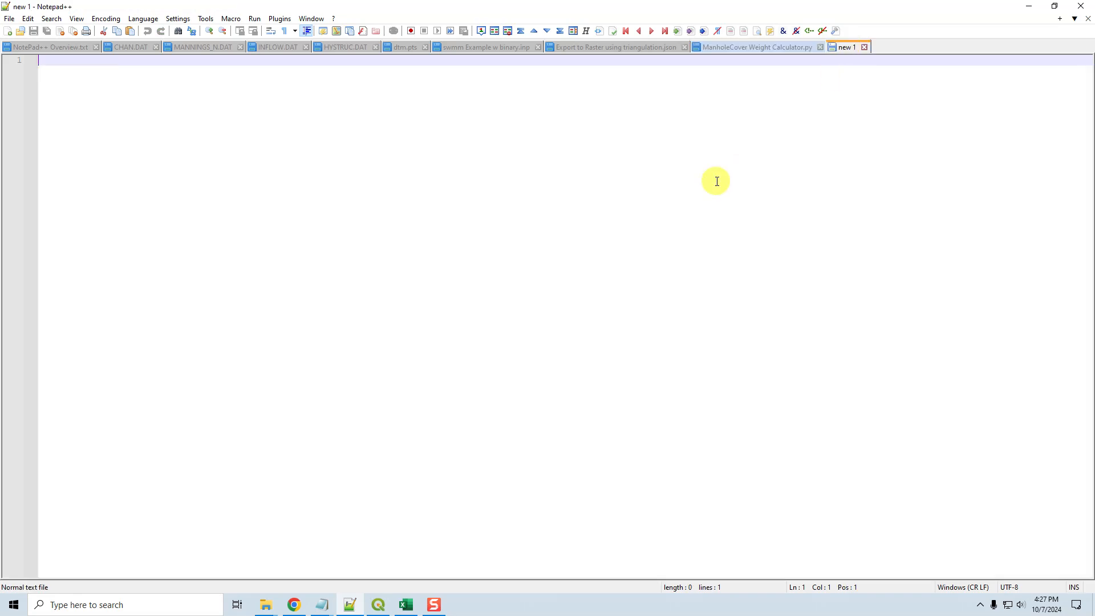
key("ctrl+v")
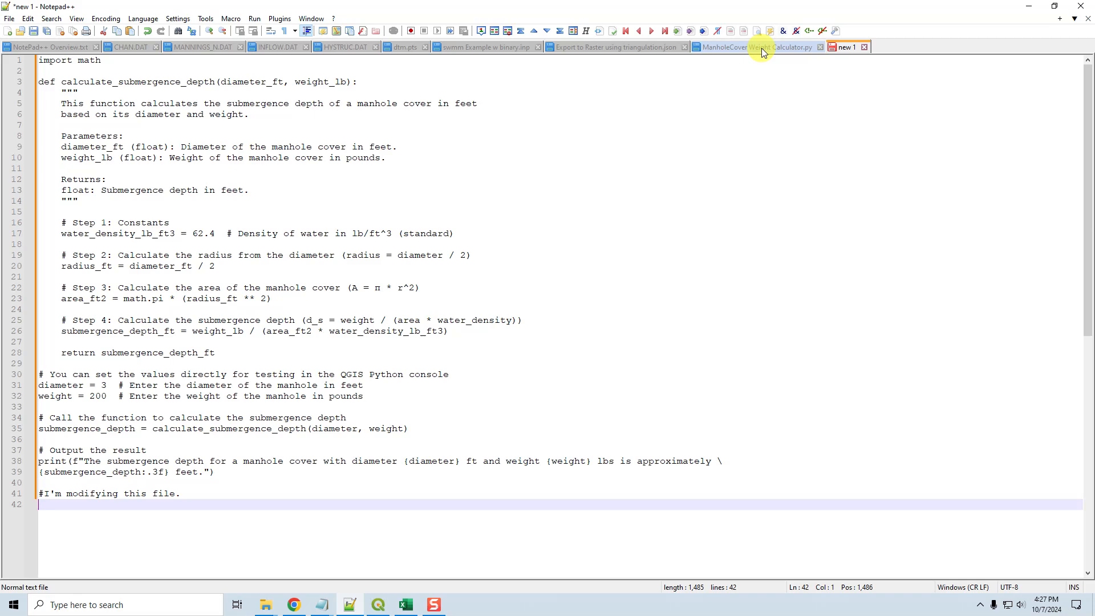
Move the unsaved new 1 document to the other view, beside ManholeCover Weight Calculator.py.
left_click(793, 47)
left_click(844, 50)
left_click_drag(845, 50, 1025, 195)
left_click_drag(1026, 195, 1027, 197)
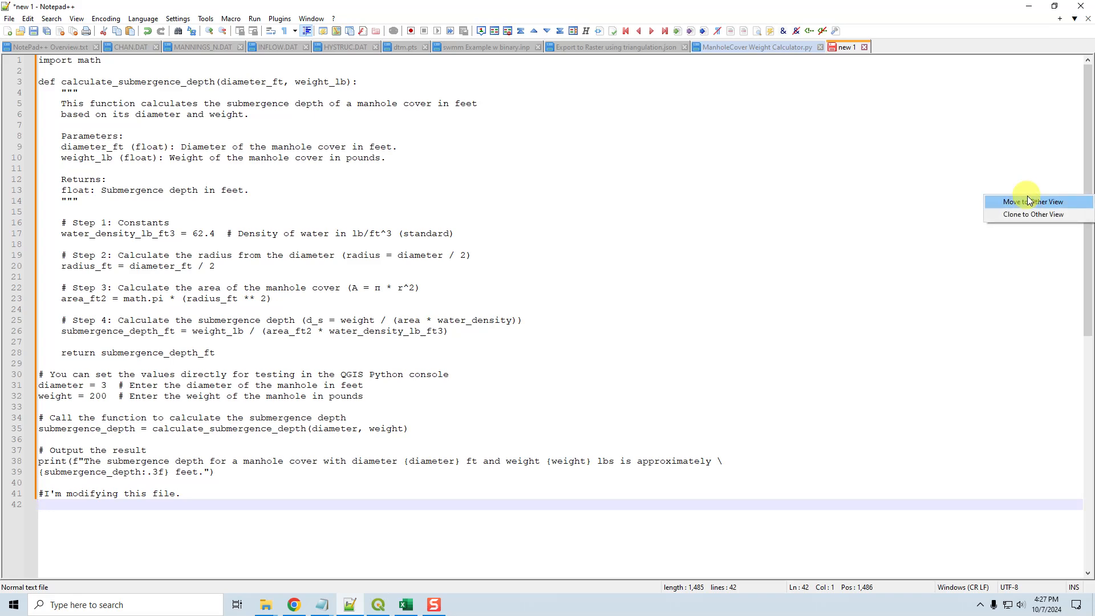
left_click(1027, 202)
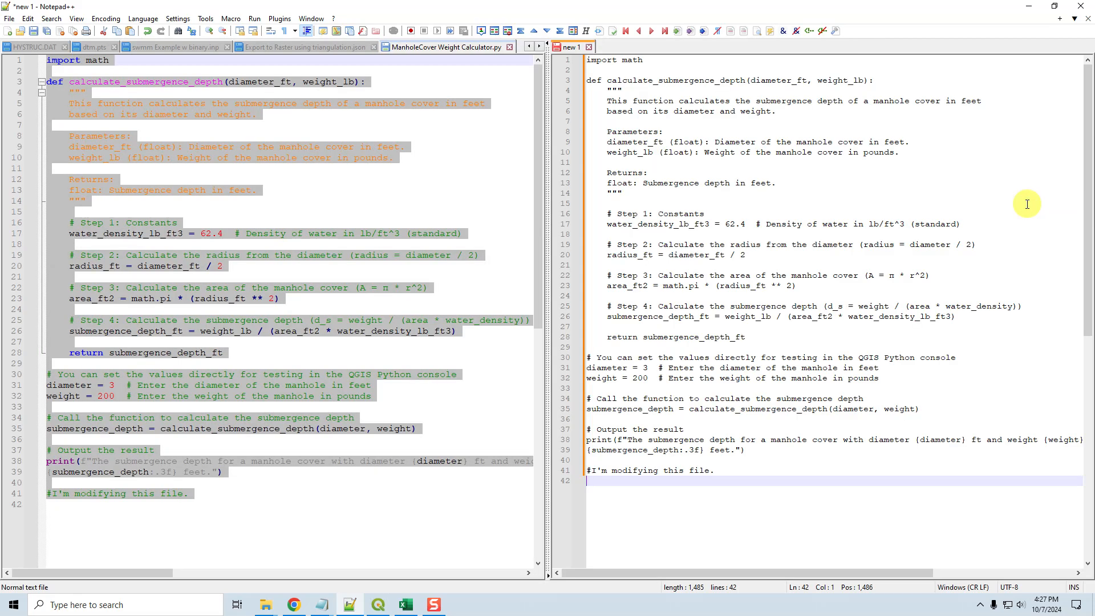
Switch between the two side-by-side views, placing the cursor in the text of each document in turn.
left_click(848, 194)
left_click(193, 118)
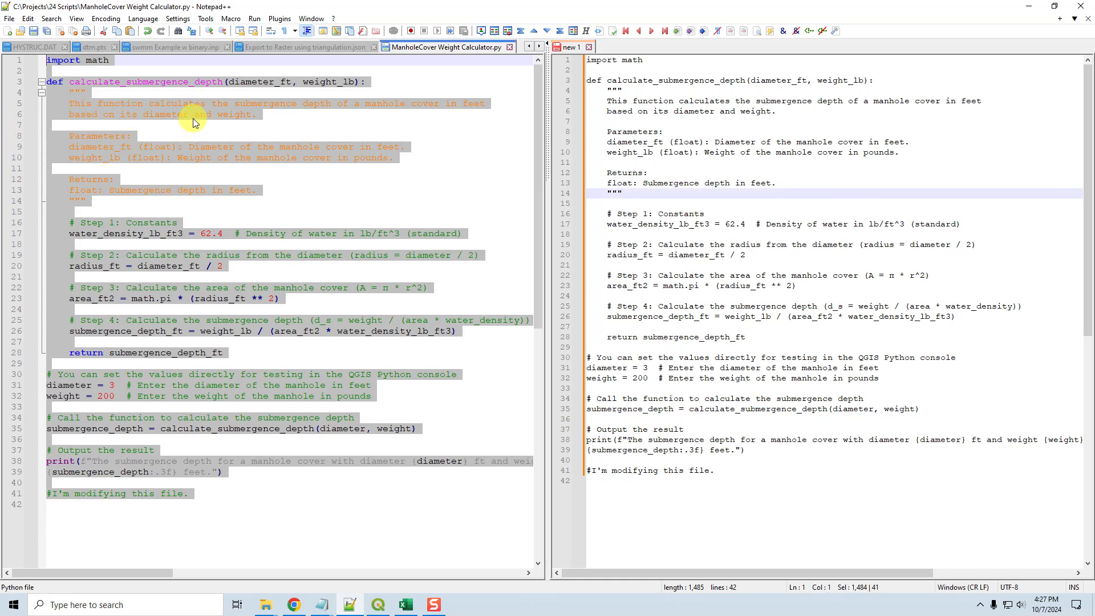
left_click(193, 119)
left_click(422, 200)
left_click(703, 214)
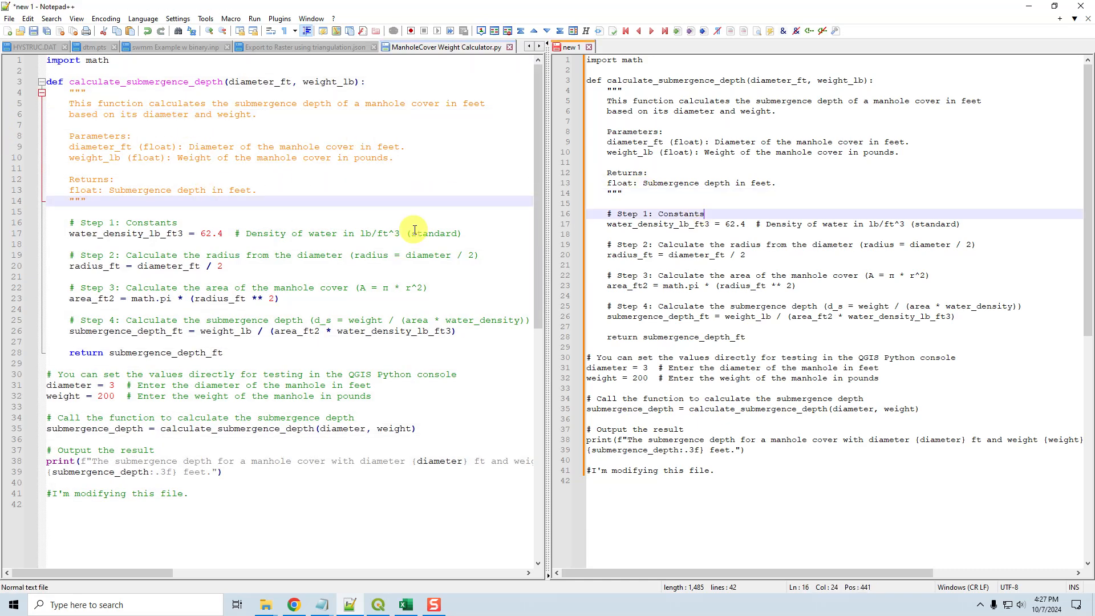
left_click(411, 233)
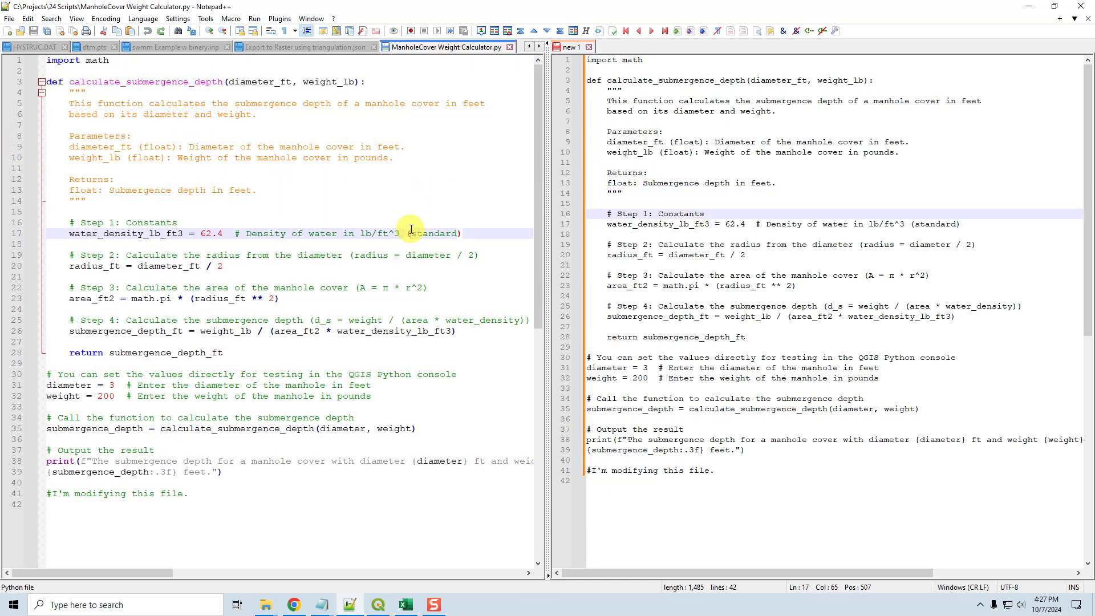
Close the new 1 document without saving it and return to NotePad++ Overview.txt.
left_click(589, 47)
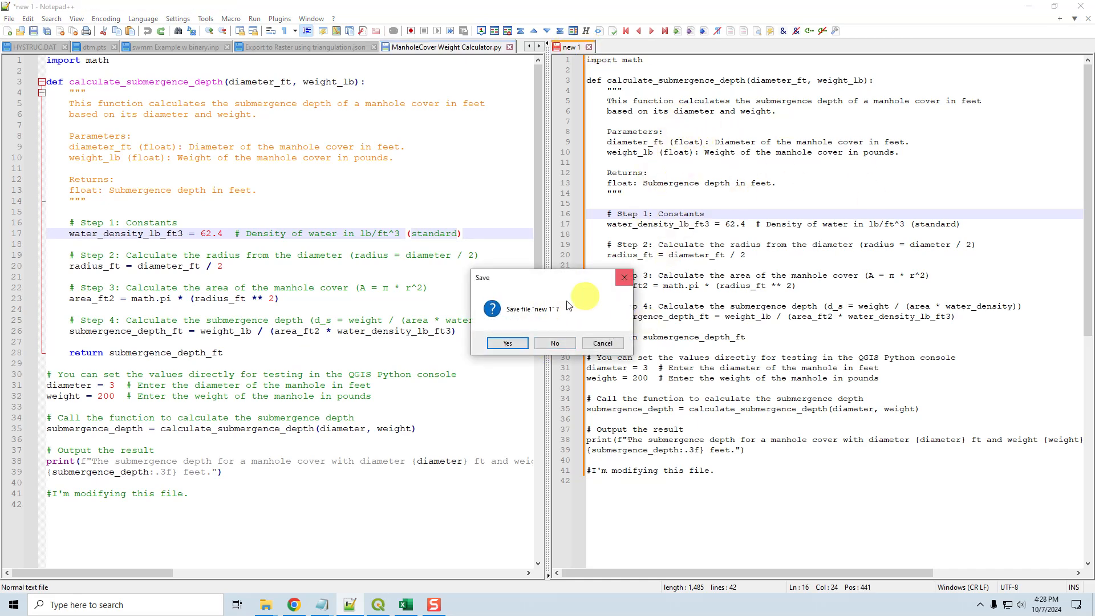
left_click(556, 343)
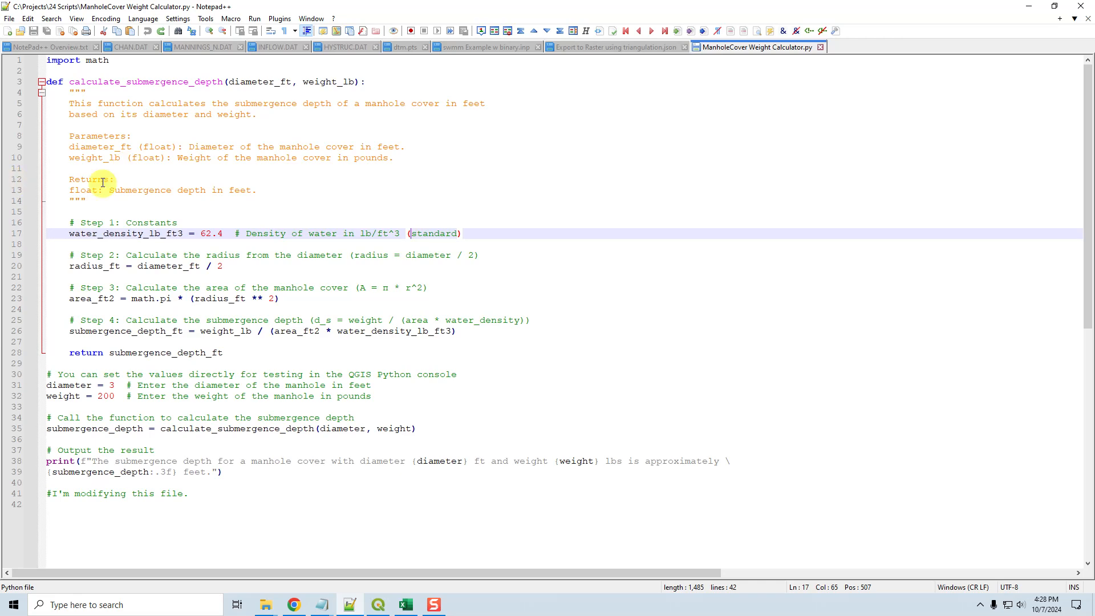
left_click(23, 47)
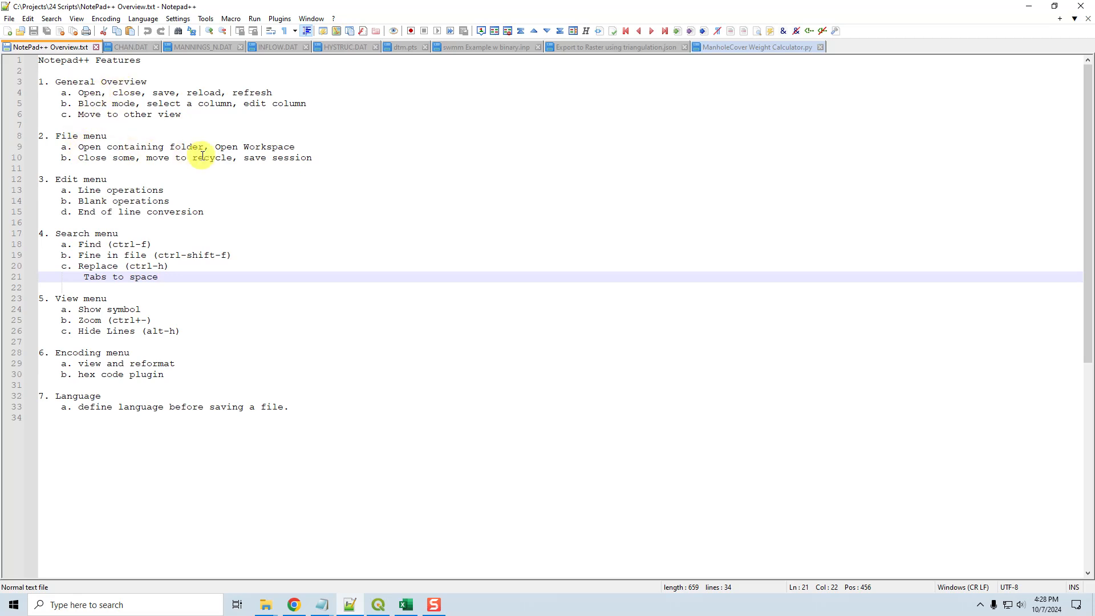
Open a command prompt in the folder containing NotePad++ Overview.txt, and close it again.
left_click(9, 19)
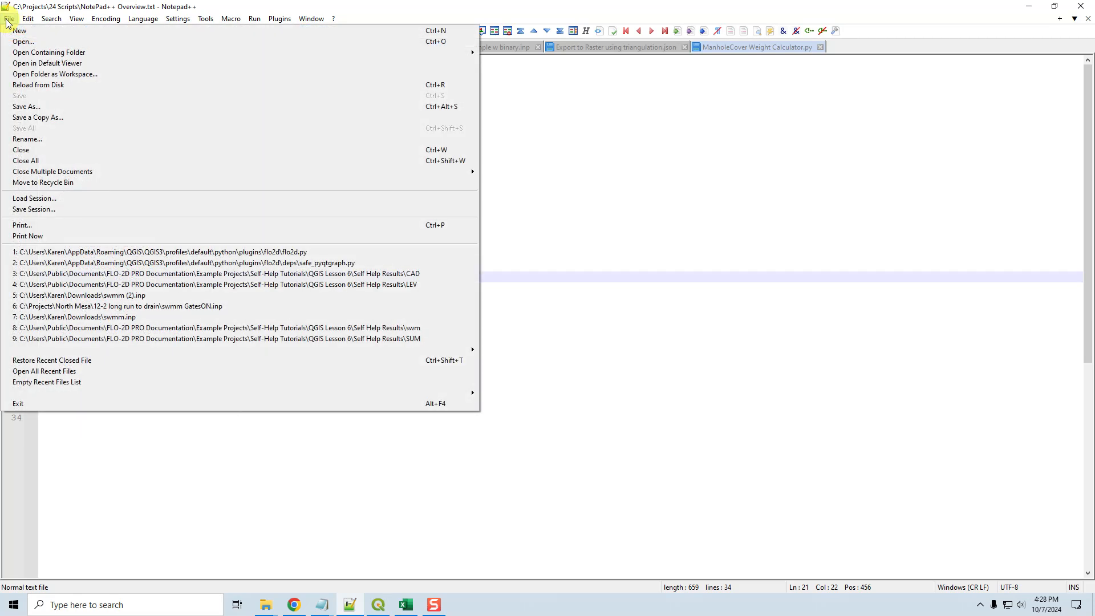
mouse_move(434, 52)
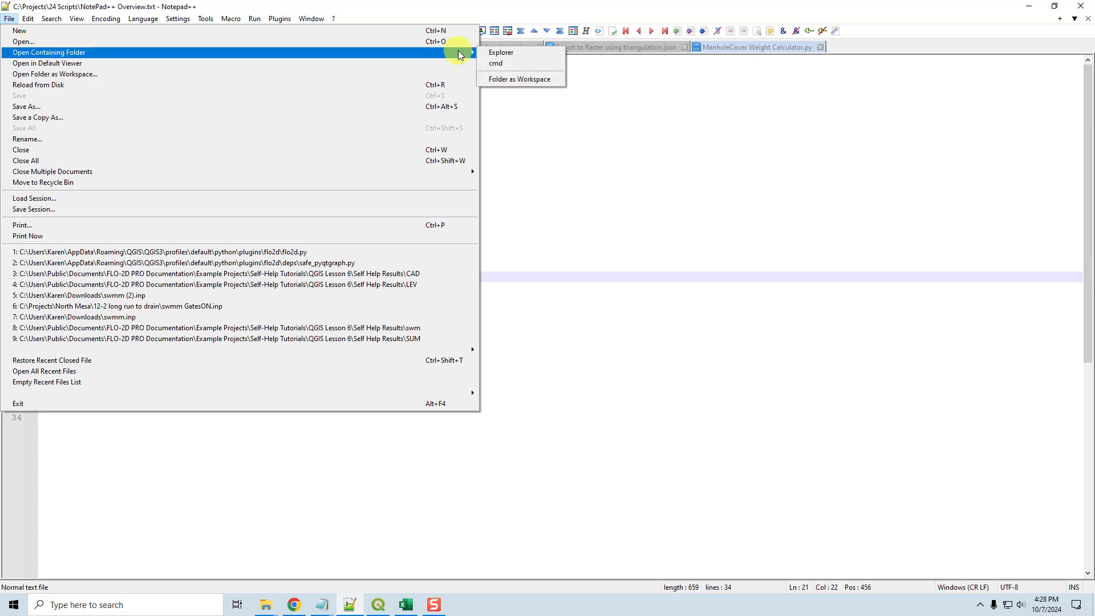
left_click(495, 64)
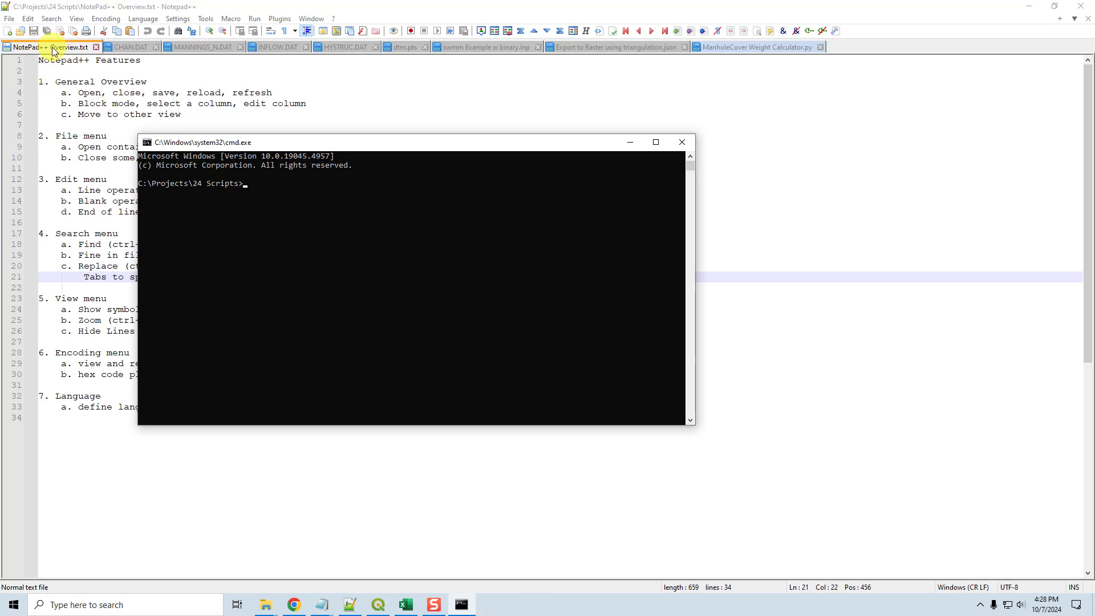
left_click(680, 142)
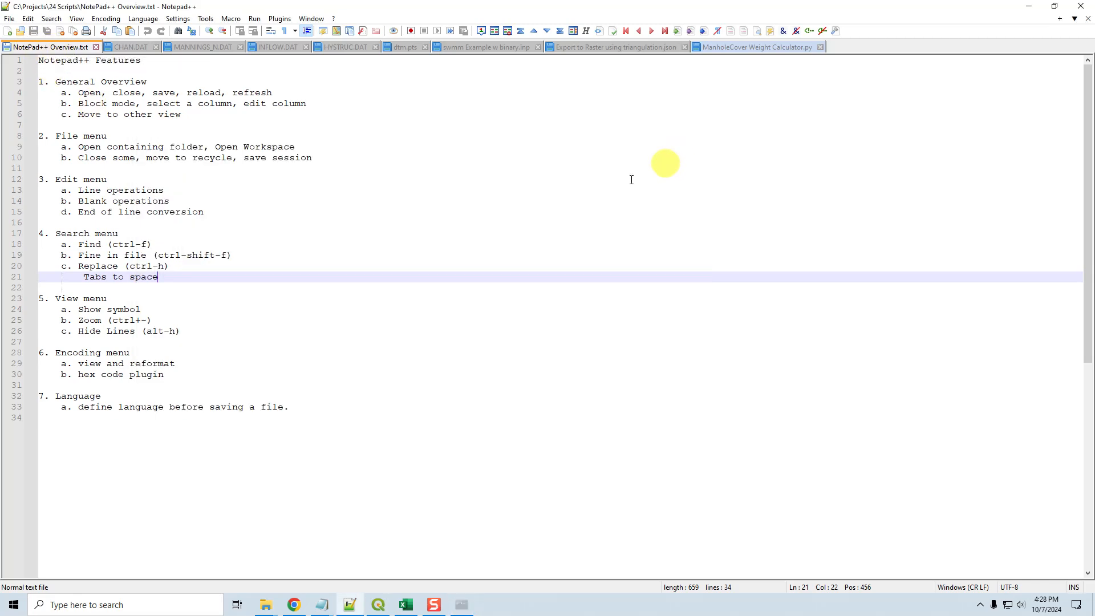
Switch to CHAN.DAT and open its containing folder in File Explorer.
left_click(130, 47)
left_click(9, 19)
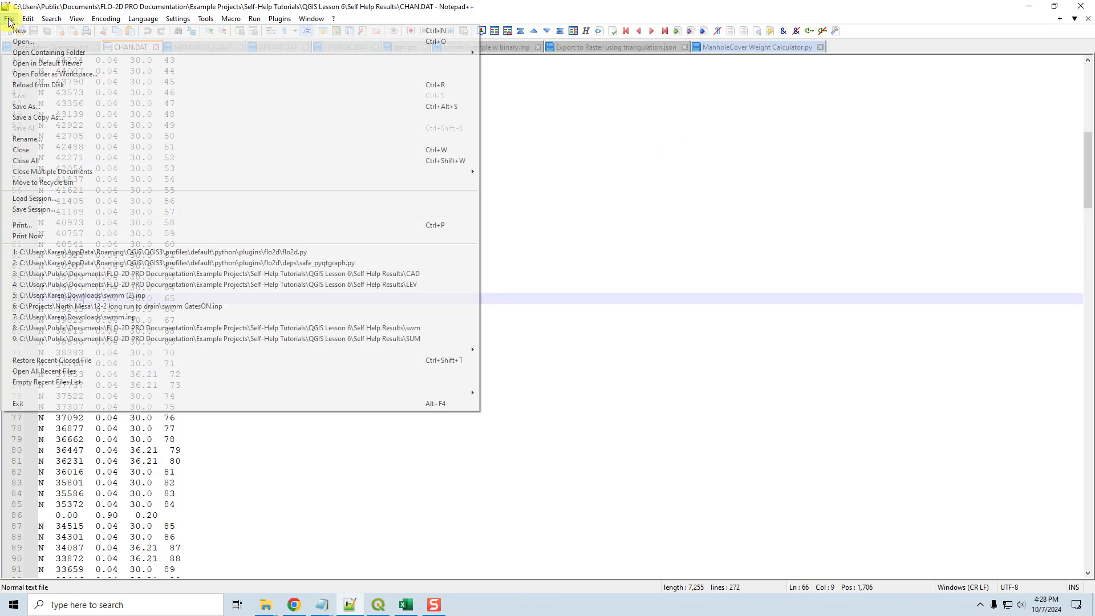
mouse_move(451, 53)
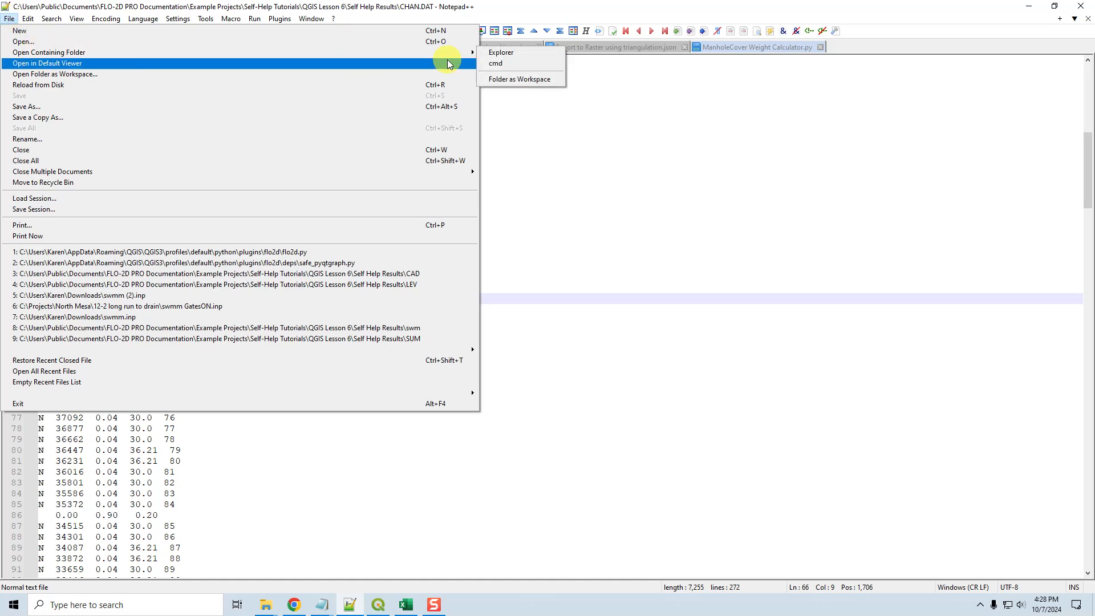
left_click(497, 52)
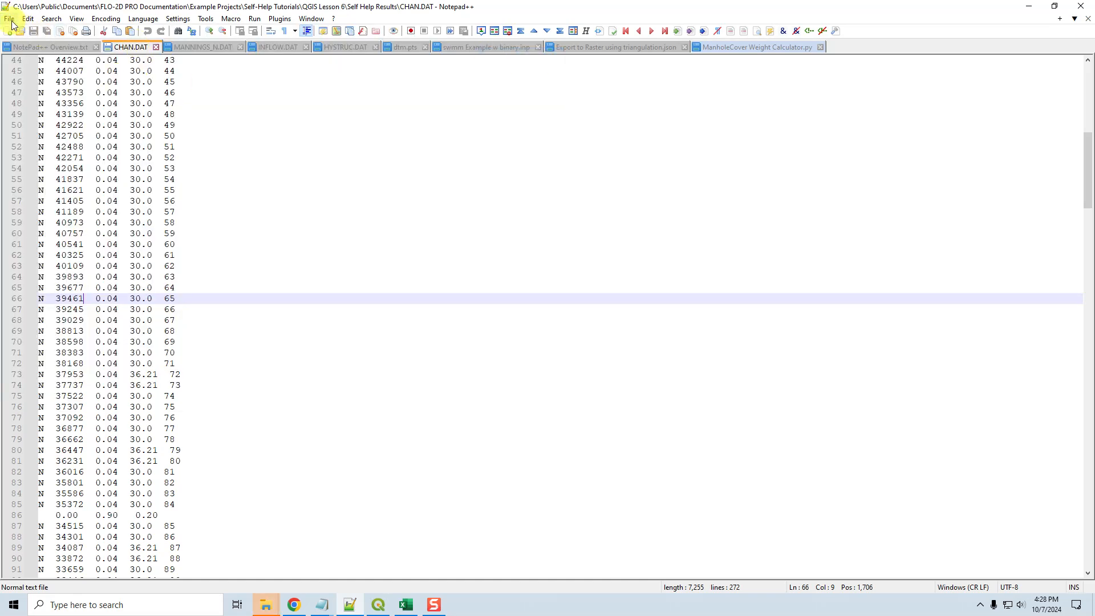
Open a command prompt in CHAN.DAT's folder, widen its window to show the full path, and close it.
left_click(11, 20)
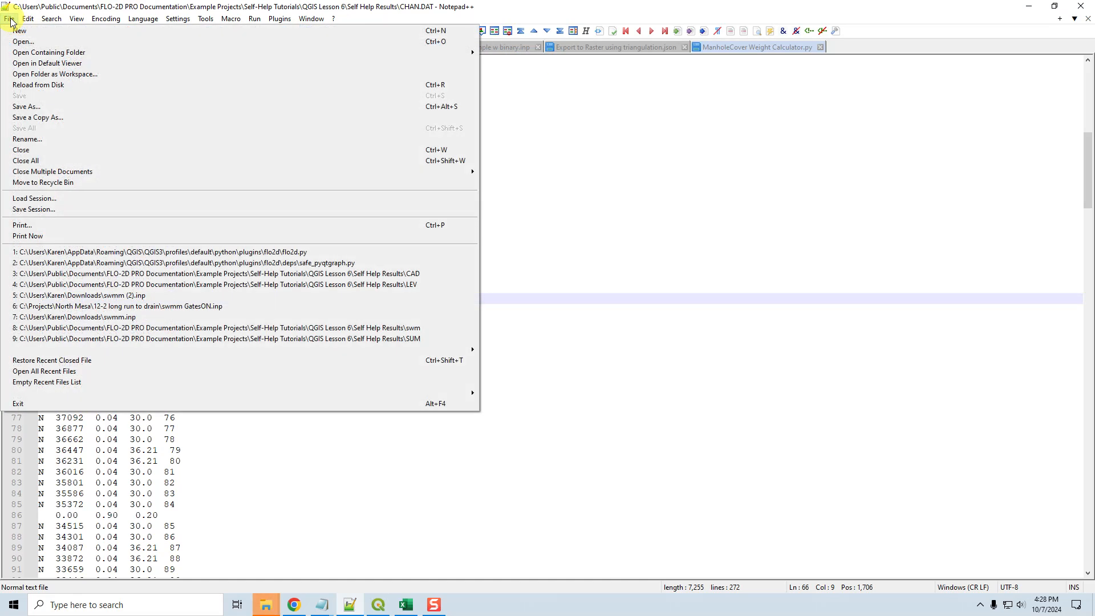
mouse_move(476, 53)
left_click(513, 65)
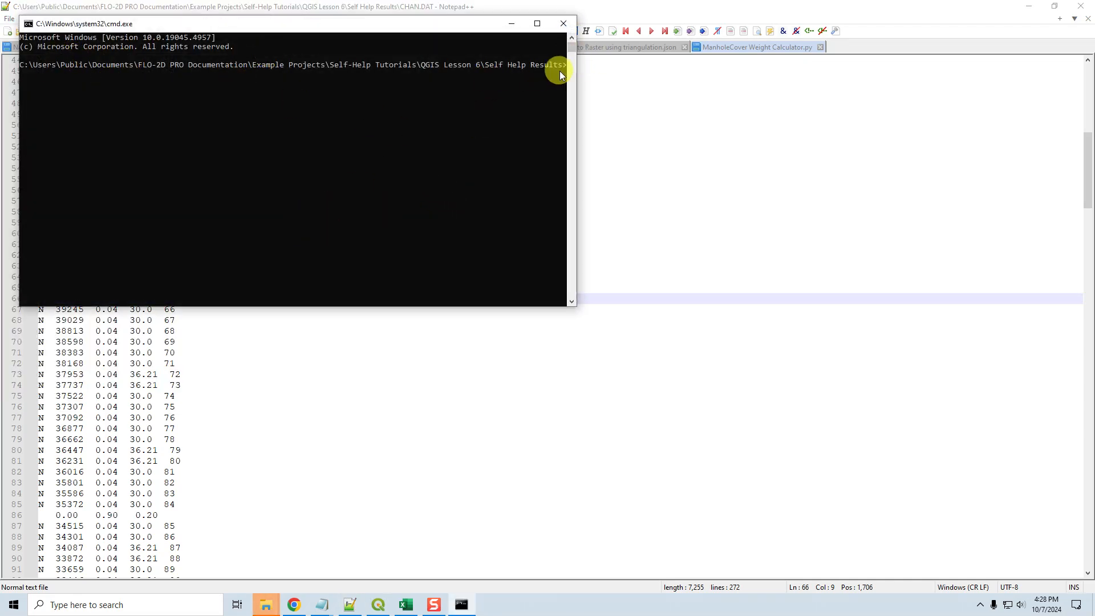
left_click_drag(577, 83, 911, 109)
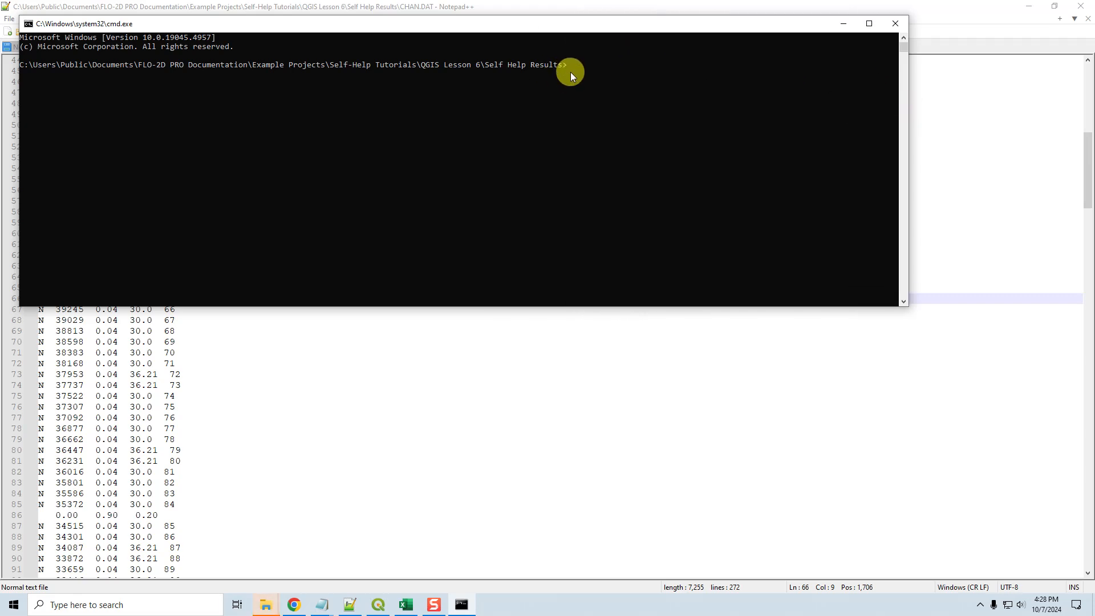
left_click(899, 24)
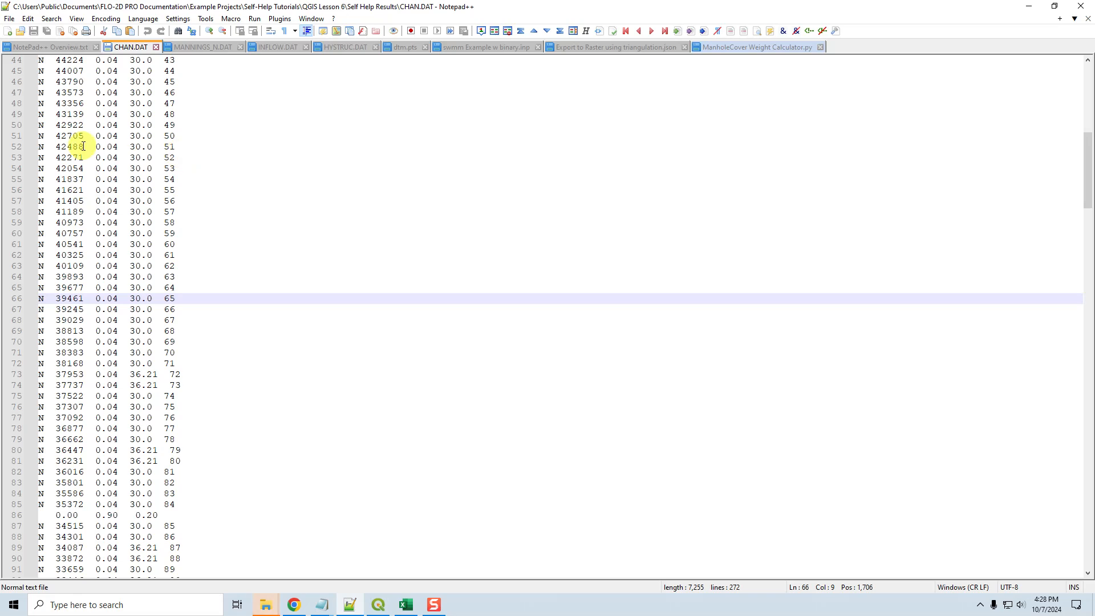
Open CHAN.DAT's containing folder in File Explorer once more and bring the Self Help Results window to the front.
left_click(9, 18)
mouse_move(43, 56)
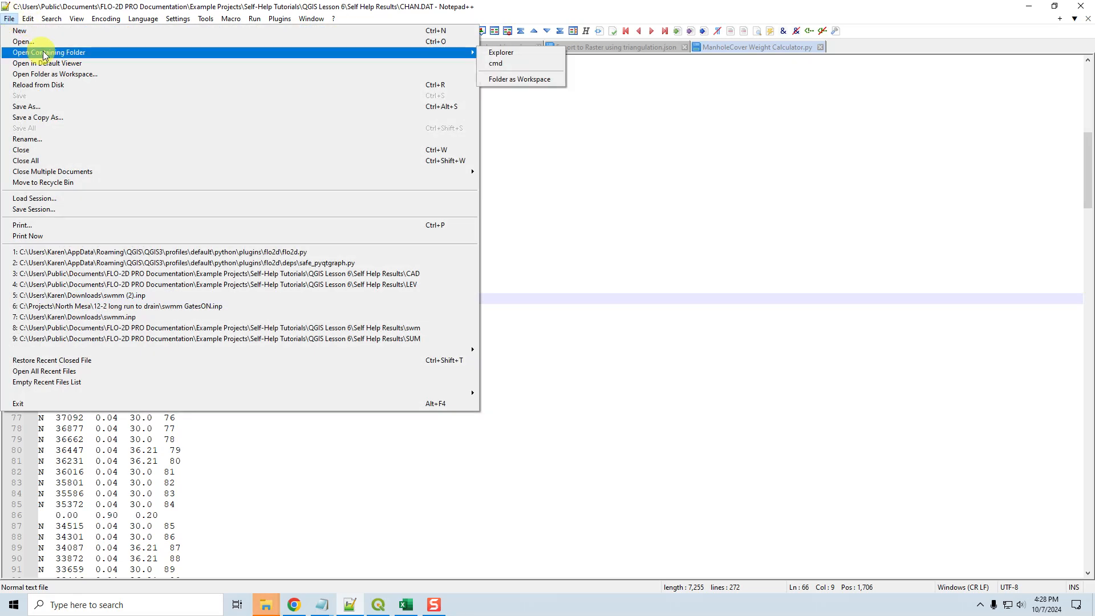
left_click(535, 53)
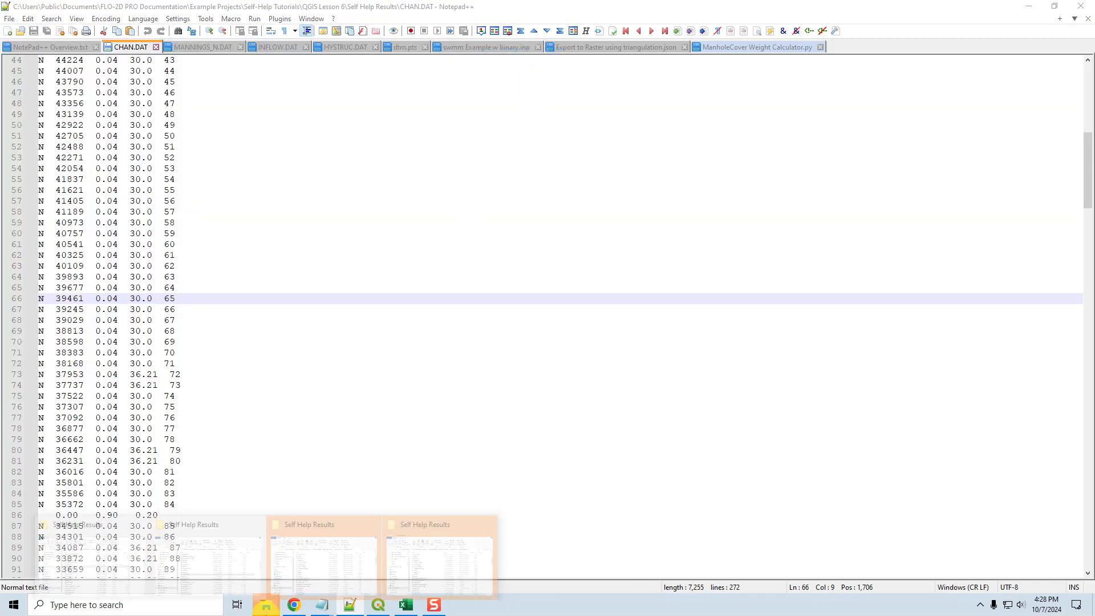
left_click(429, 548)
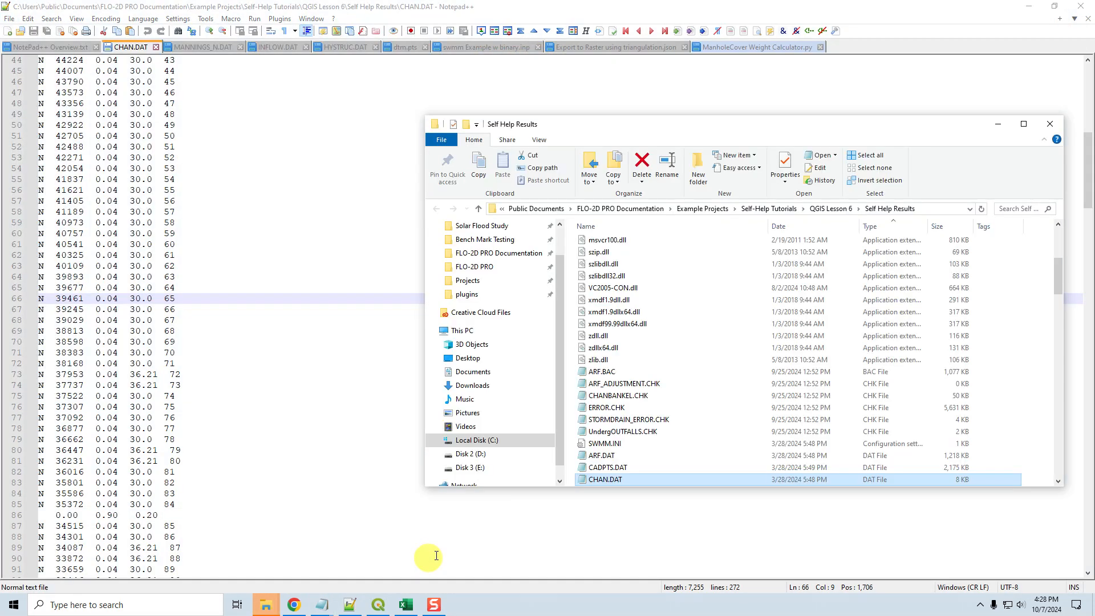
Close the duplicate Self Help Results folder windows and bring up the one that is left.
left_click(1051, 124)
mouse_move(266, 605)
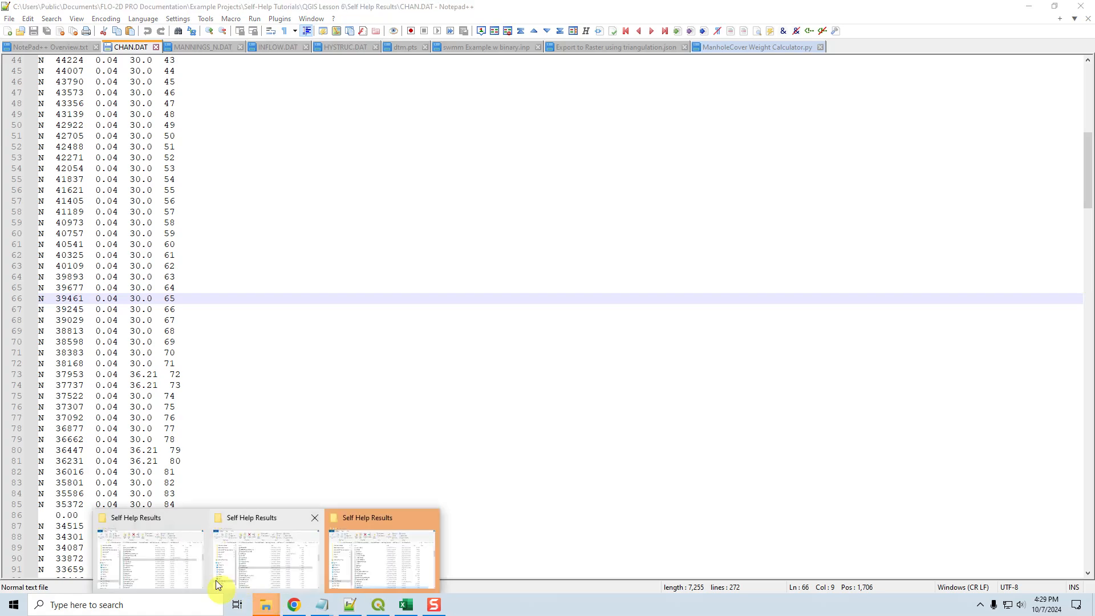
left_click(194, 520)
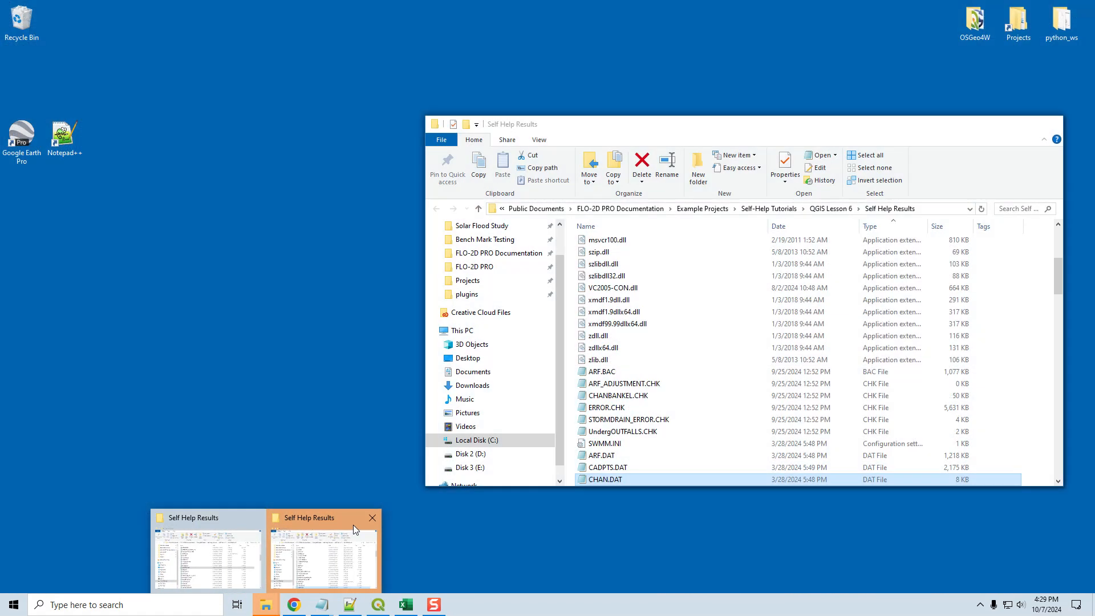
left_click(375, 516)
left_click(273, 518)
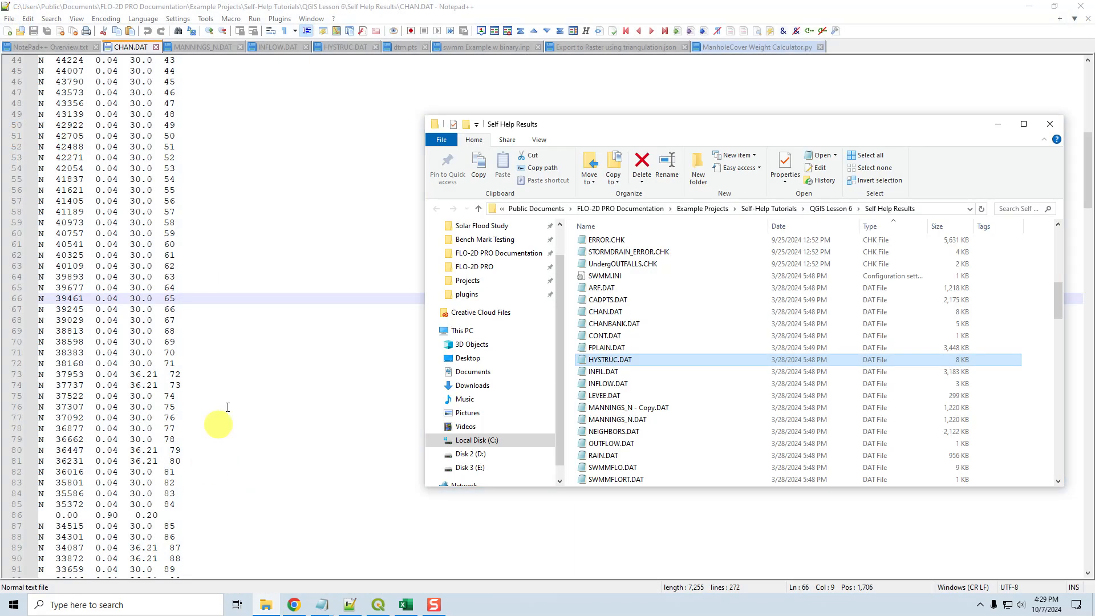
Return to NotePad++ Overview.txt, view its containing folder 24 Scripts in File Explorer, and close that folder window.
left_click(45, 47)
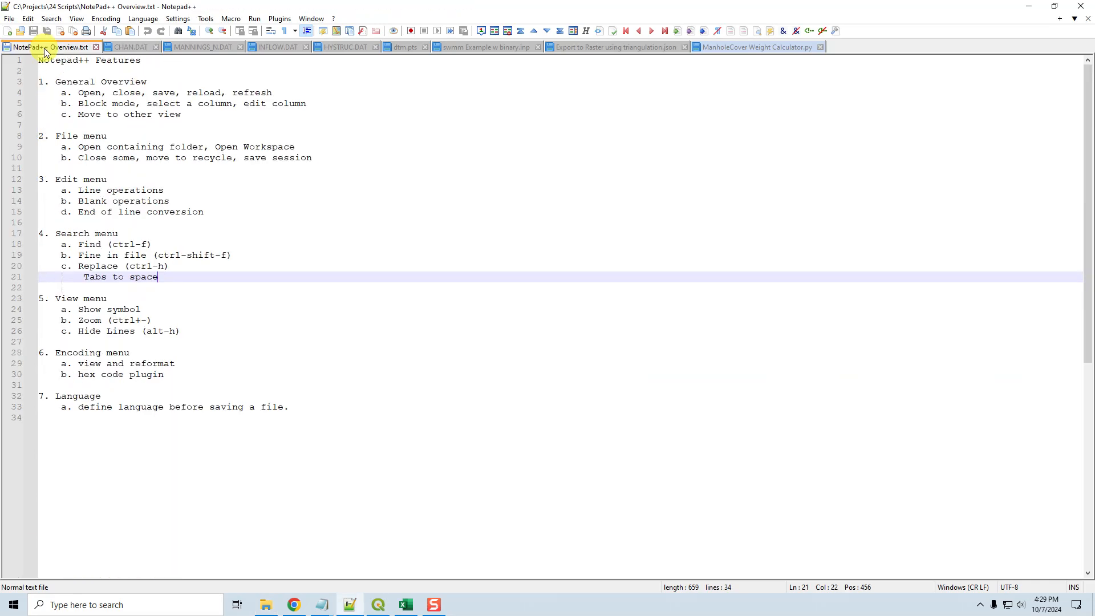
left_click(12, 19)
mouse_move(50, 52)
left_click(522, 56)
mouse_move(266, 605)
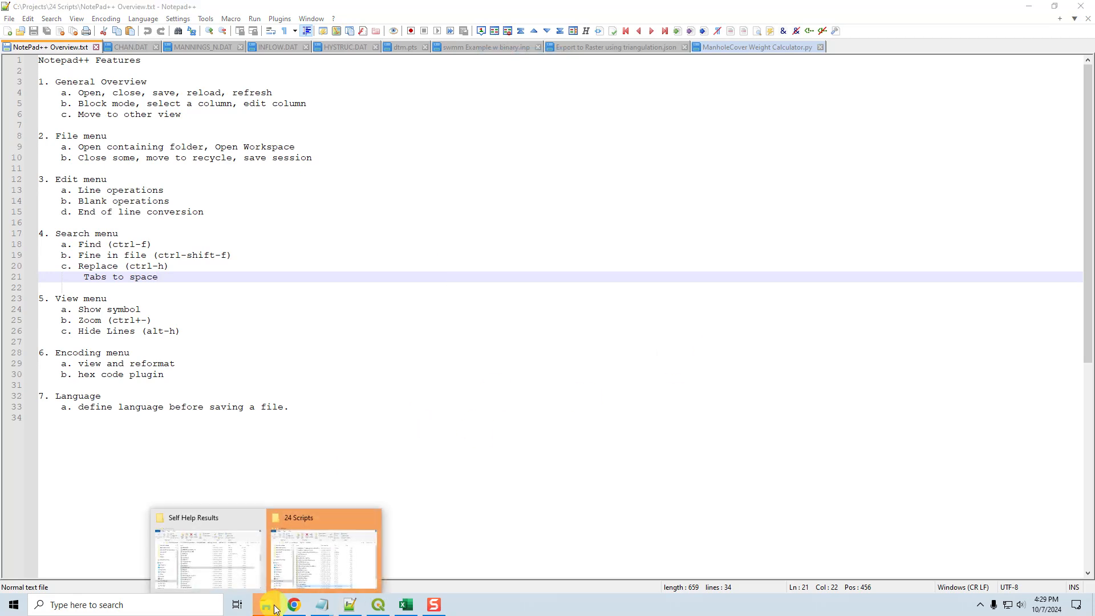
left_click(336, 553)
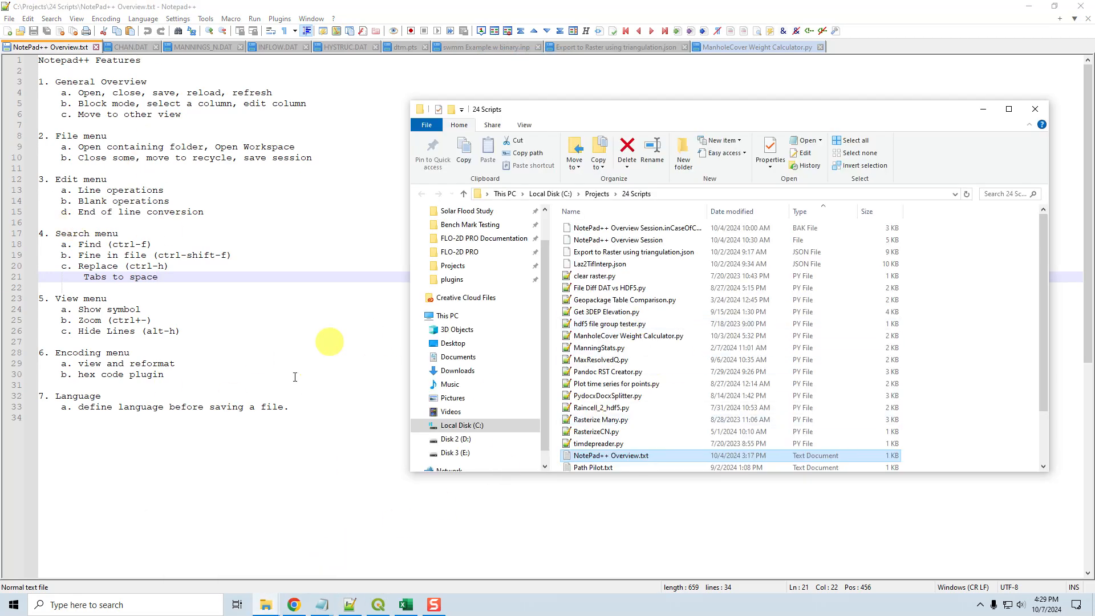
left_click(1035, 109)
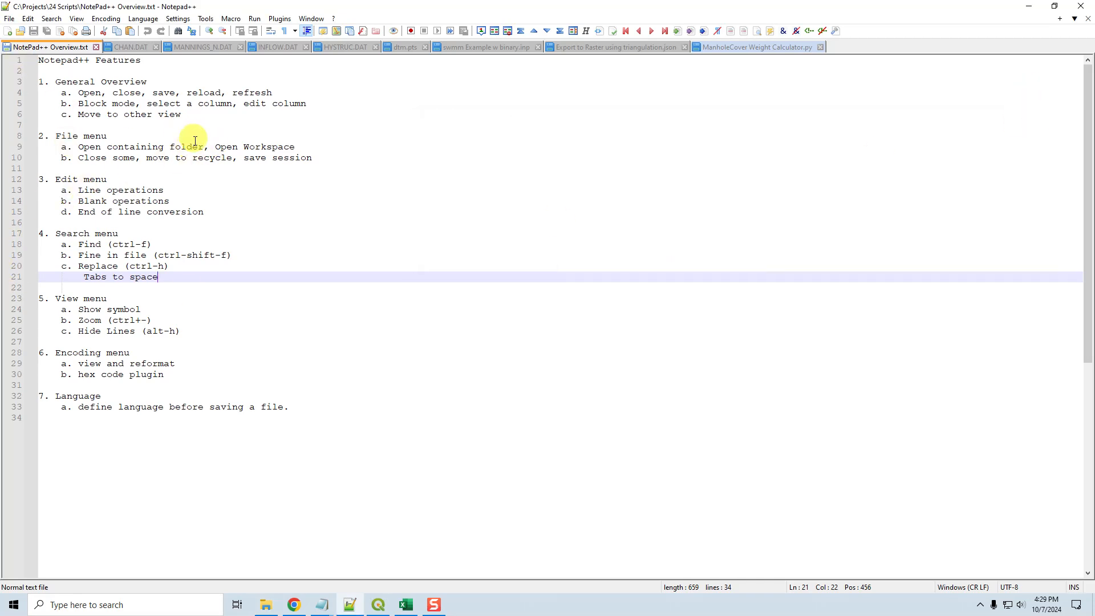
Highlight "Open Workspace" on line 9 of the overview and open the C:\Projects\24 Scripts folder as a workspace.
left_click_drag(215, 147, 296, 149)
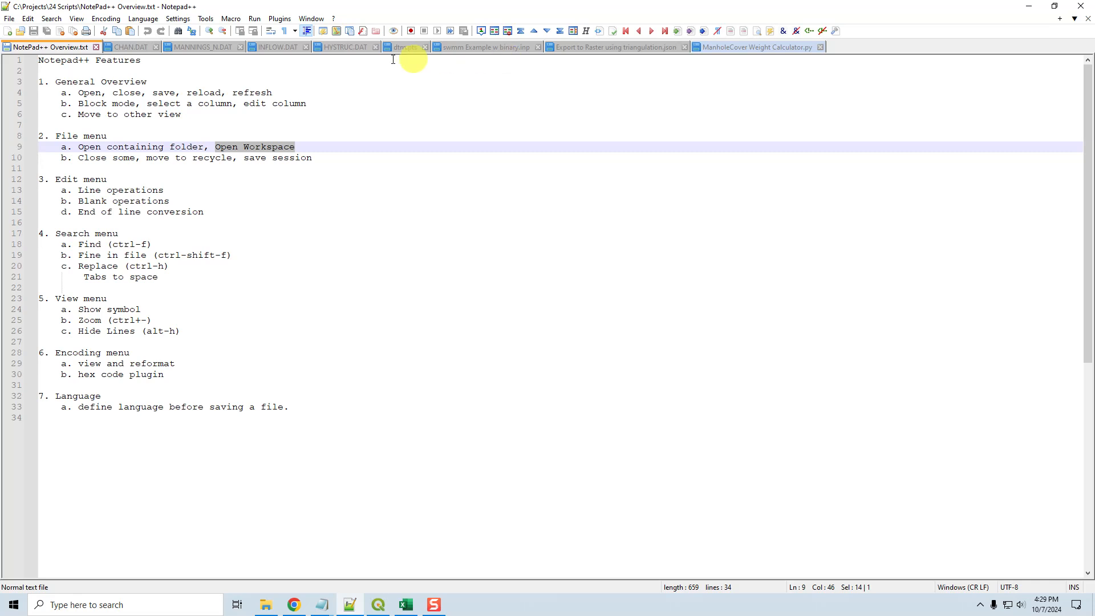
left_click(8, 18)
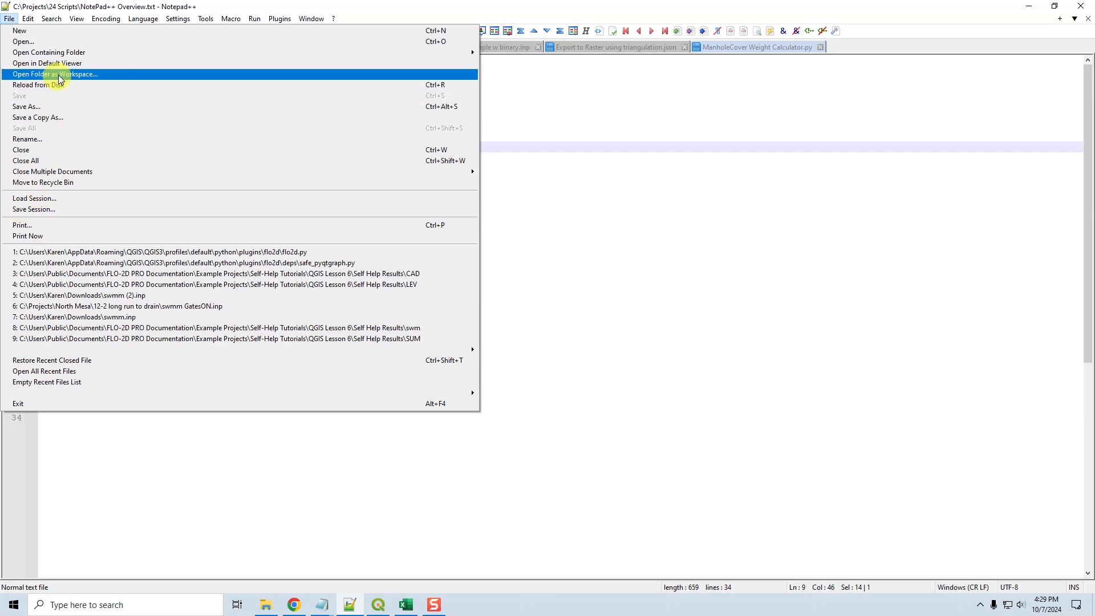
left_click(668, 196)
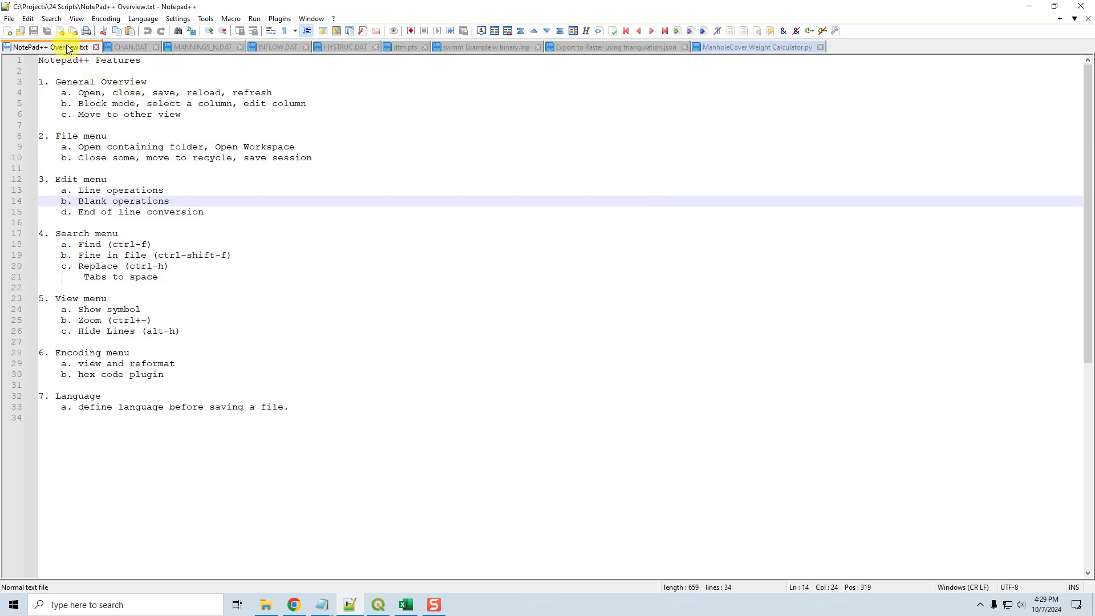
left_click(7, 18)
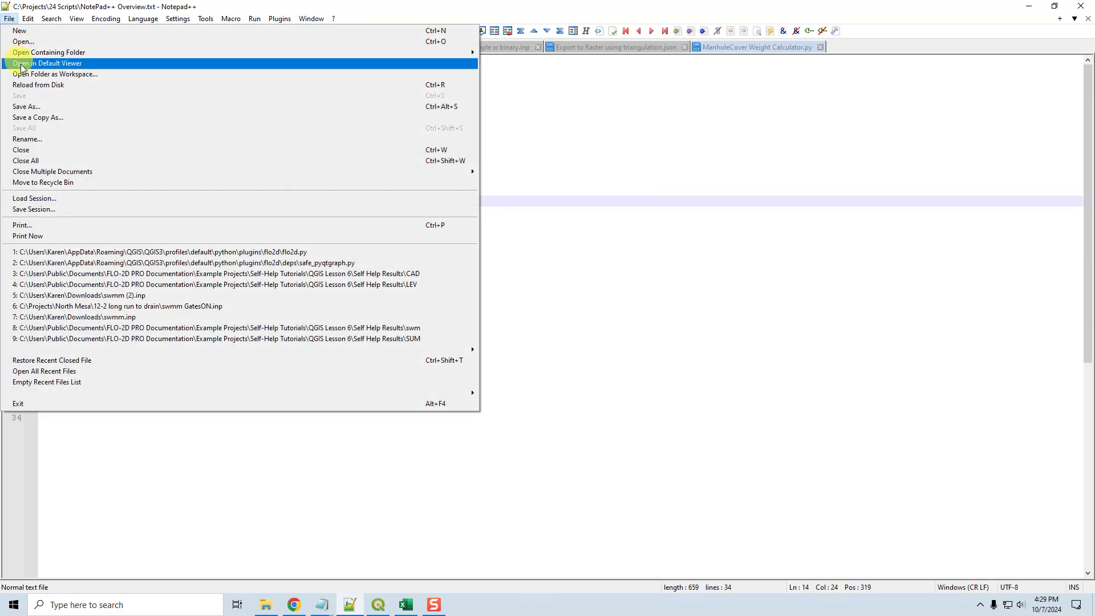
left_click(25, 76)
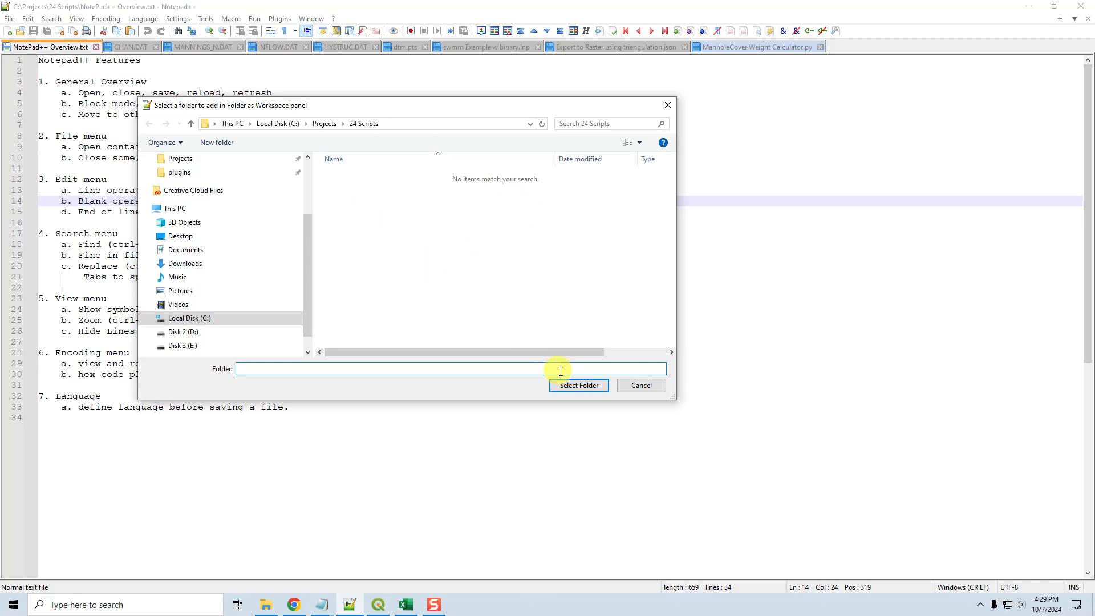
left_click(580, 385)
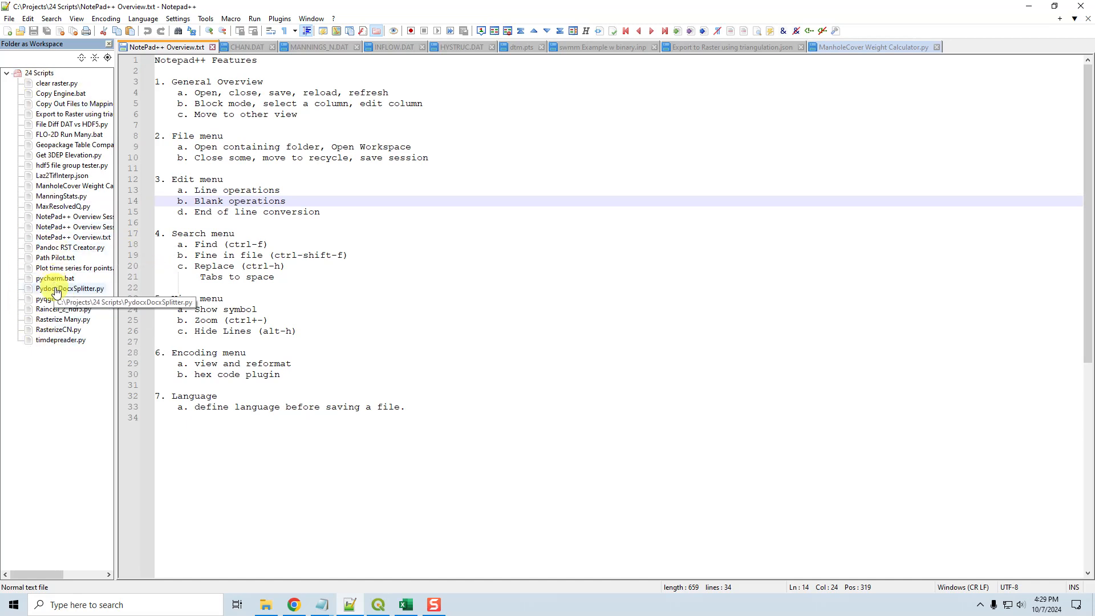
Collapse the 24 Scripts workspace folder, switch to CHAN.DAT and add its Self Help Results folder as a workspace.
left_click(108, 58)
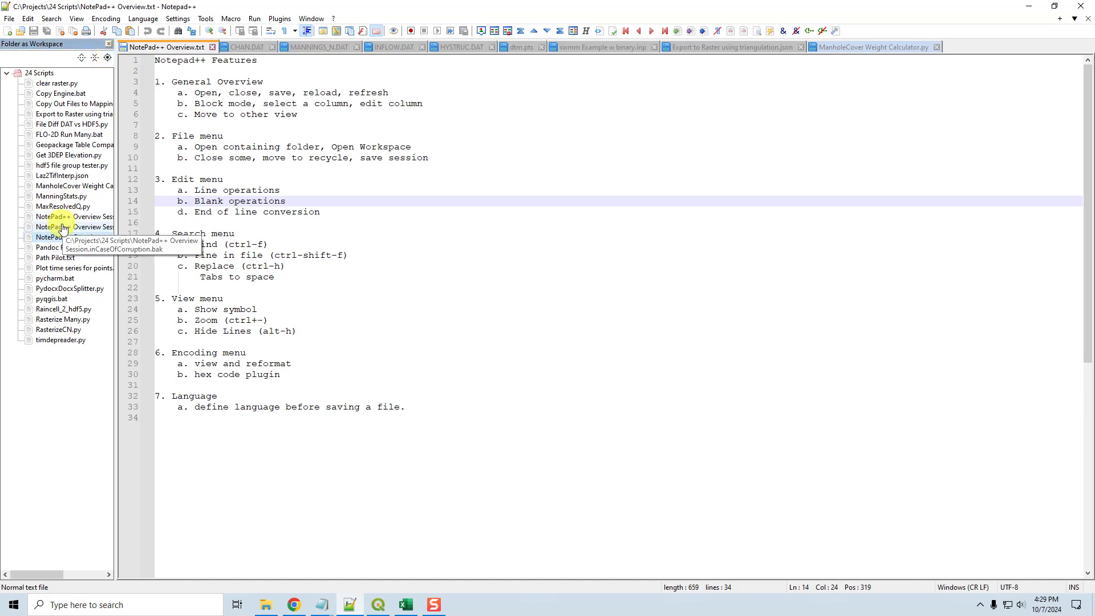
left_click(6, 74)
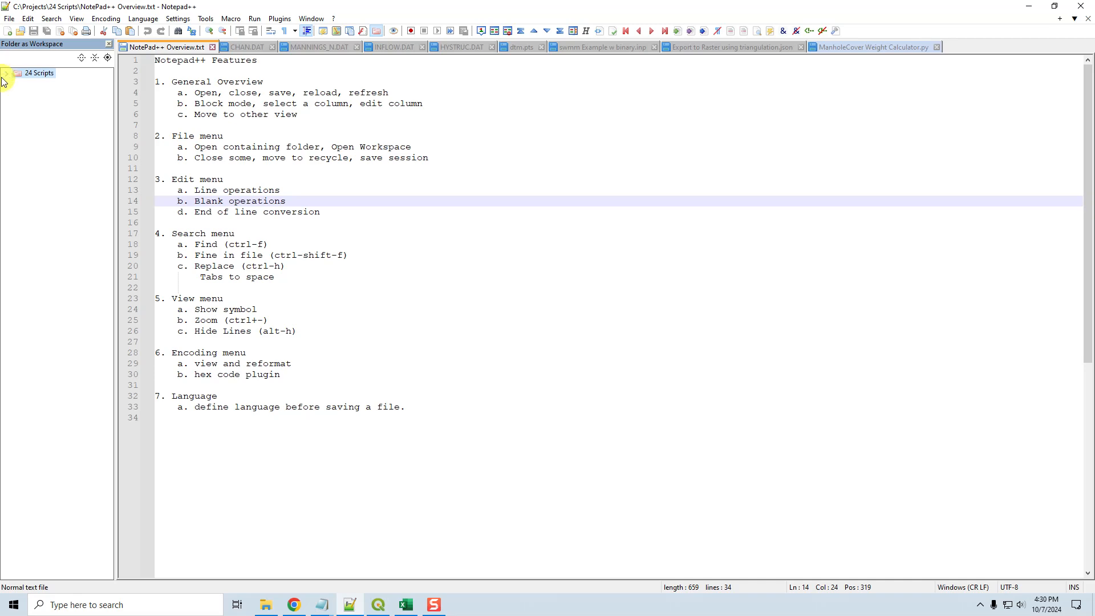
left_click(239, 48)
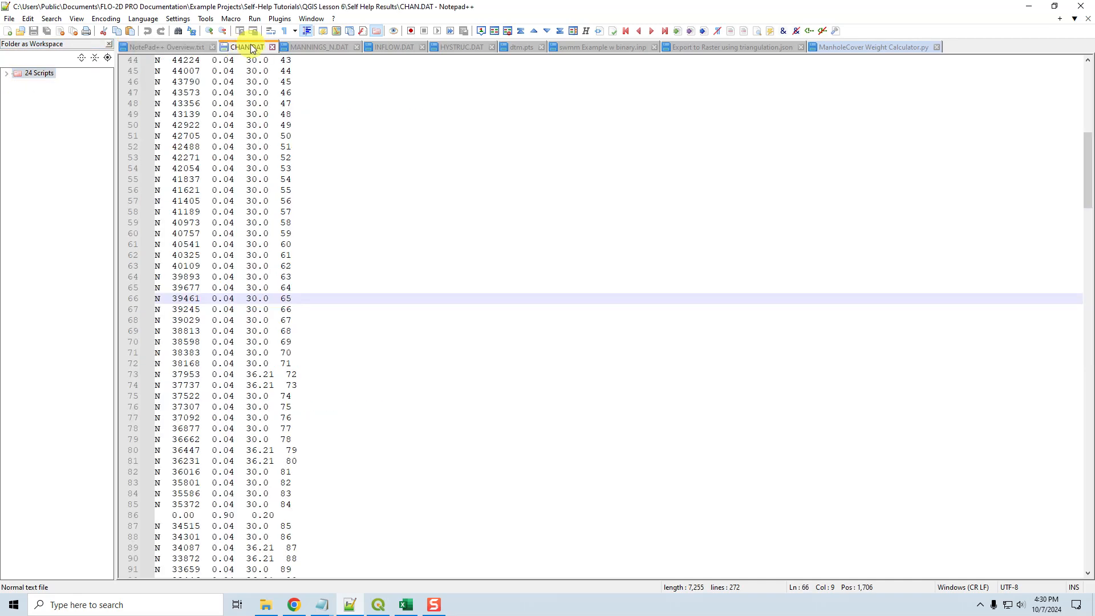
left_click(9, 19)
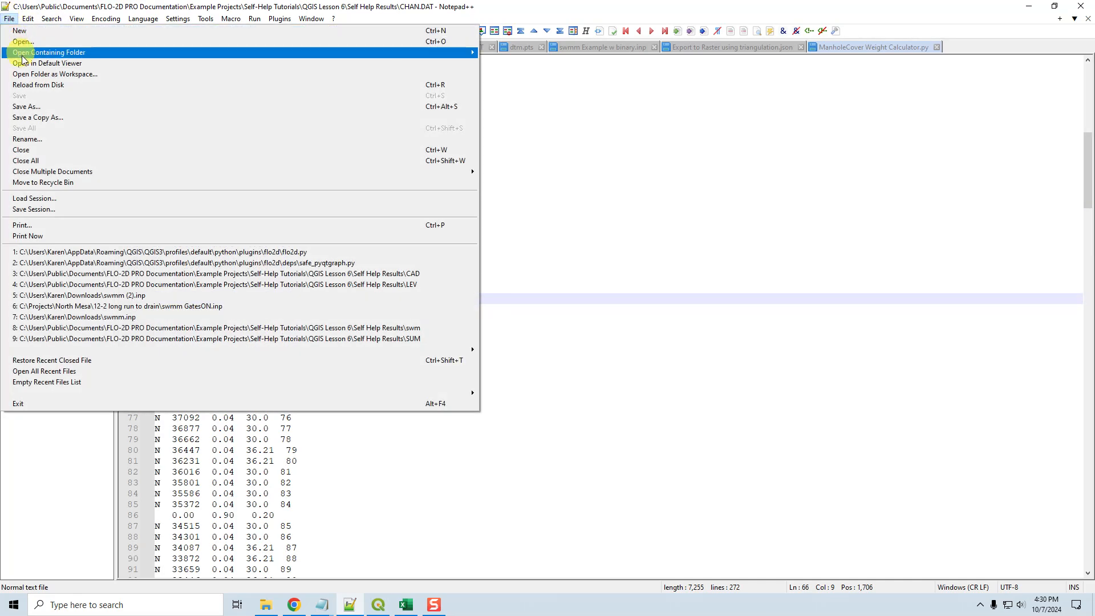
left_click(28, 75)
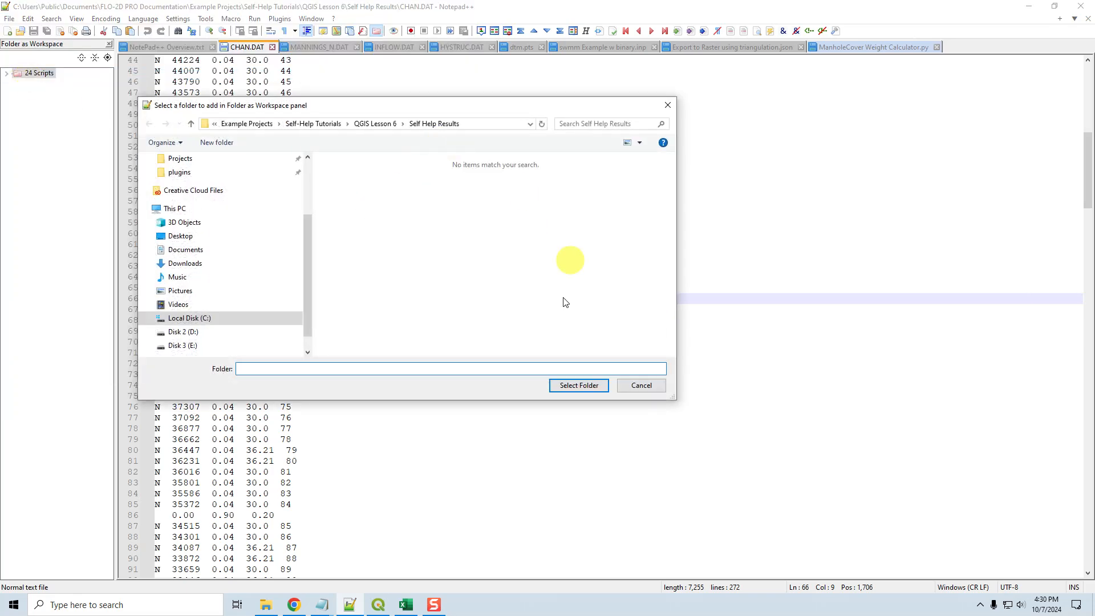
left_click(569, 385)
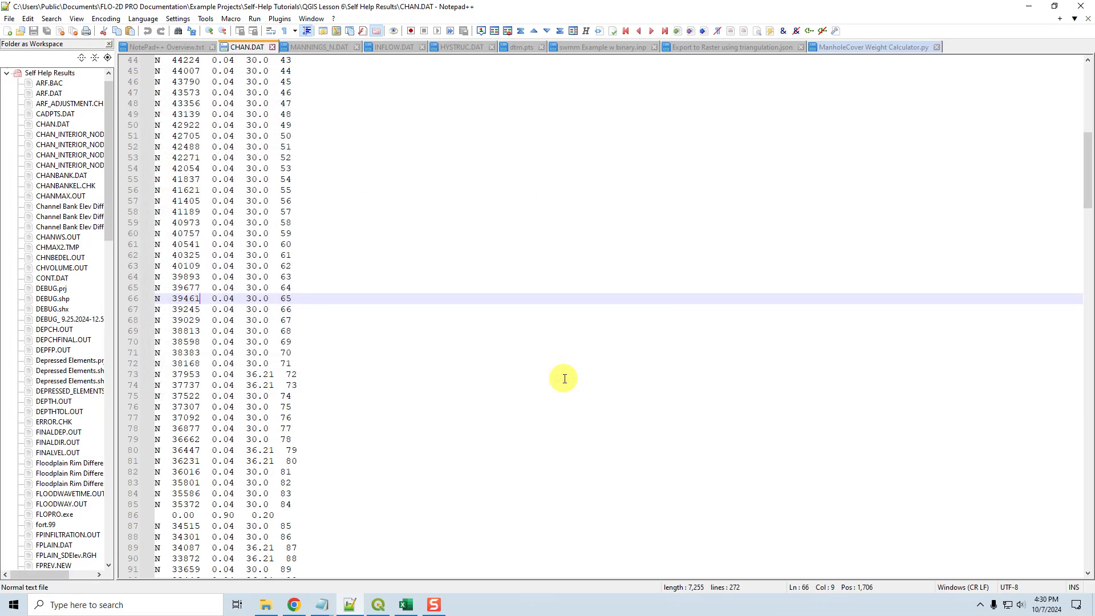
Collapse and expand the 24 Scripts and Self Help Results workspace folders, and close the Folder as Workspace view.
left_click(7, 74)
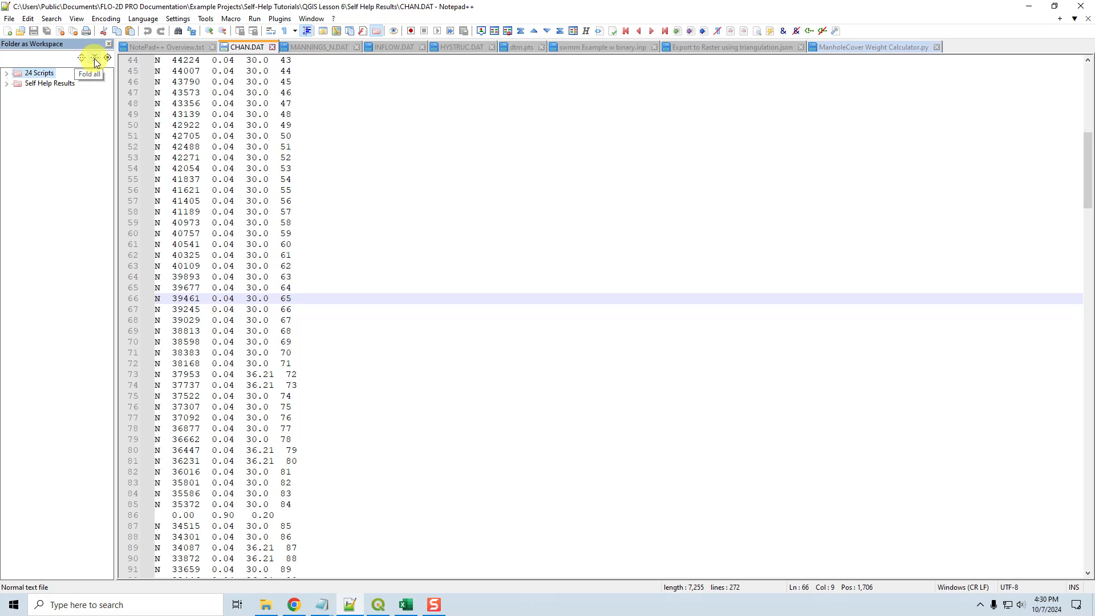
left_click(7, 74)
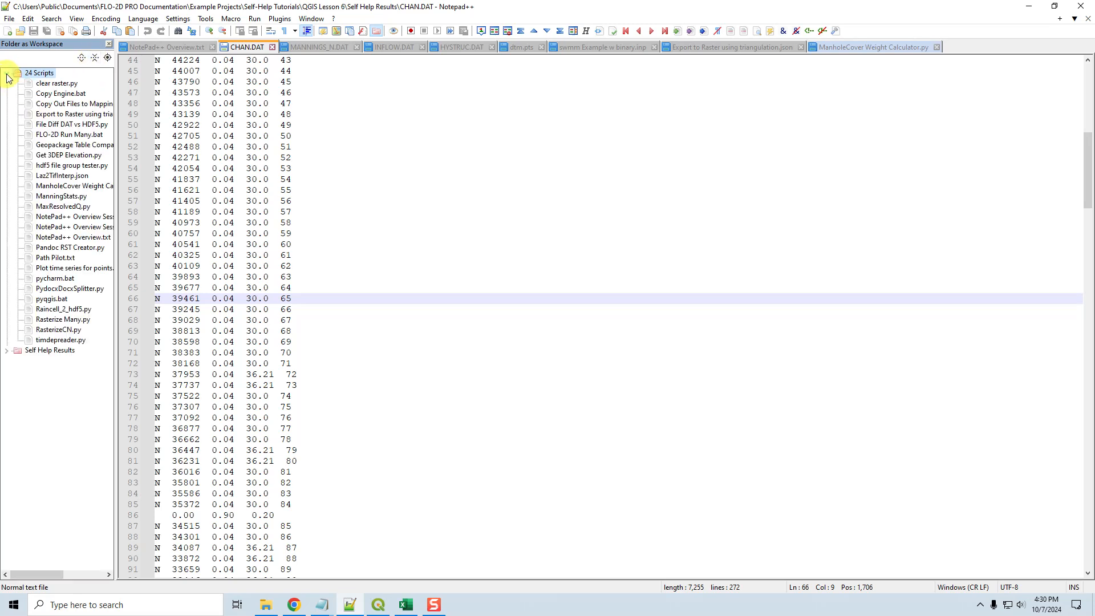
left_click(7, 74)
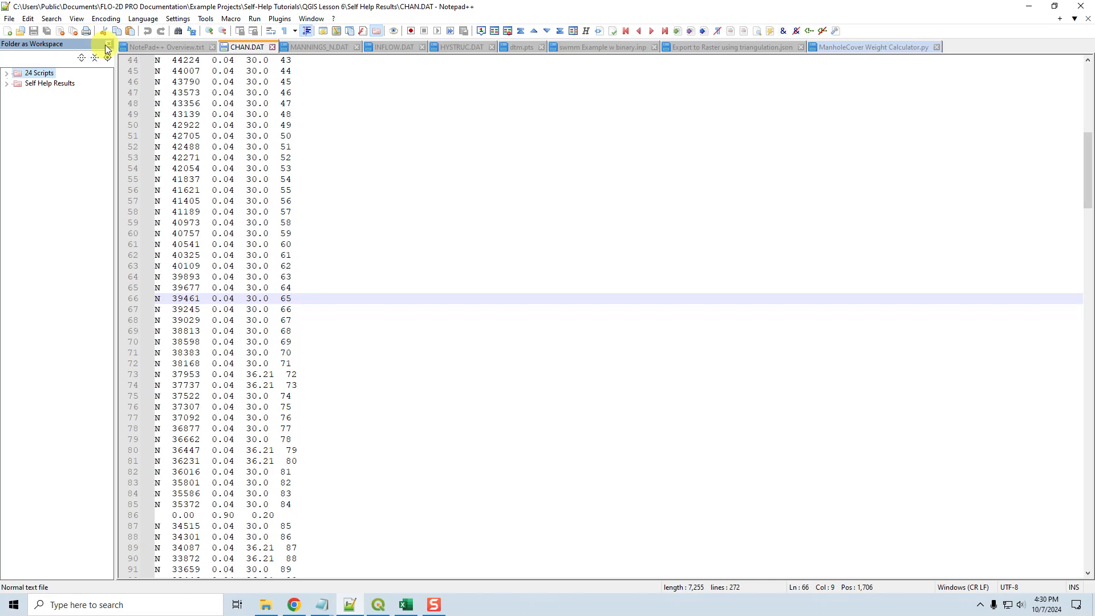
double_click(32, 84)
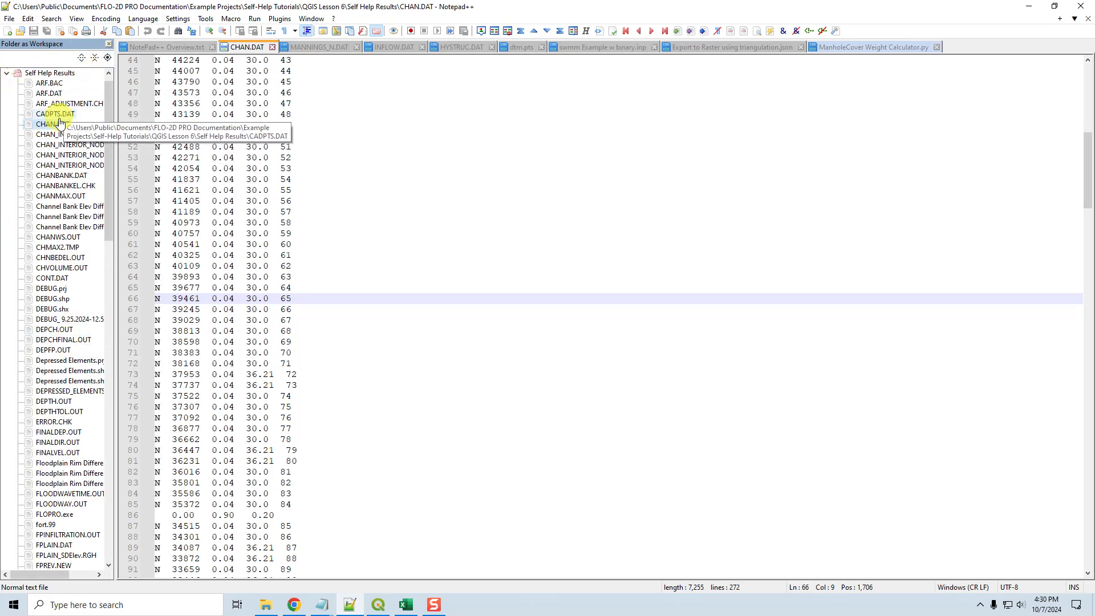
left_click(111, 45)
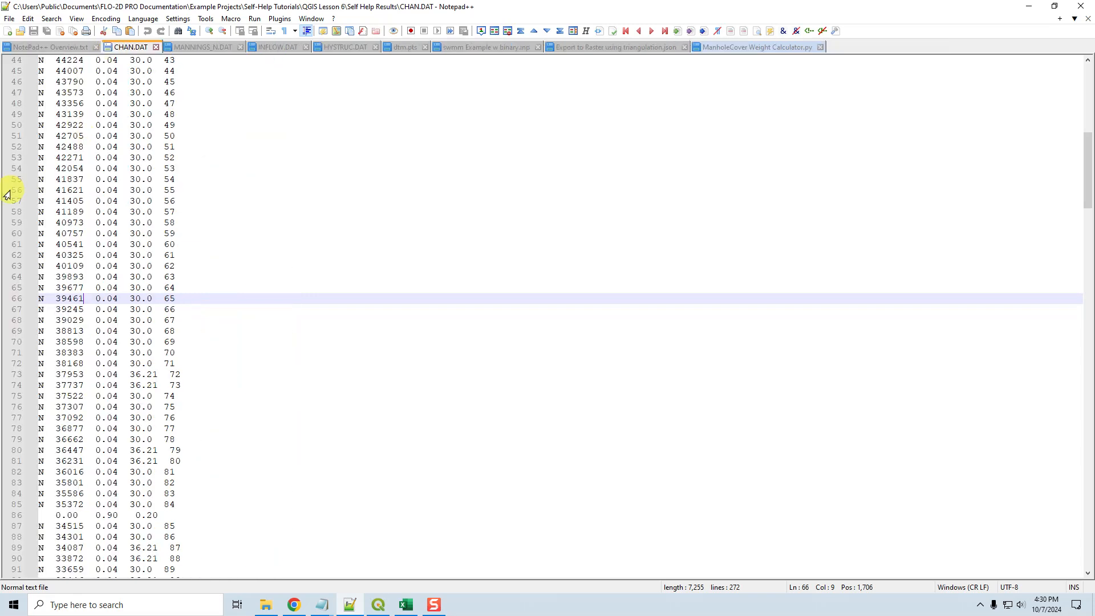
Return to NotePad++ Overview.txt and highlight "Close some, move to recycle, save session" on line 10.
left_click(14, 47)
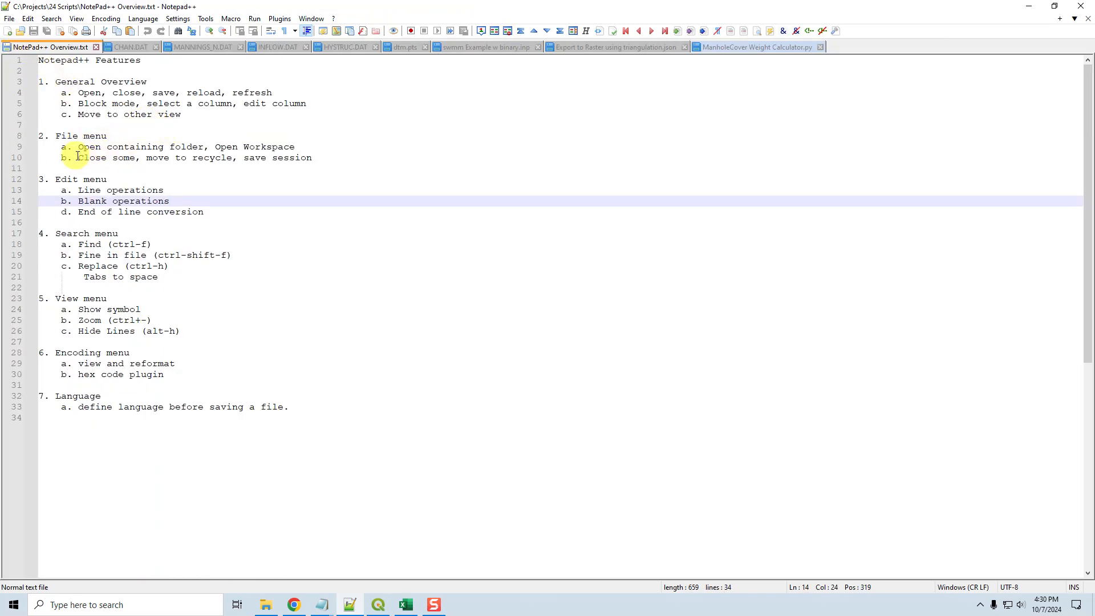
left_click_drag(78, 158, 323, 158)
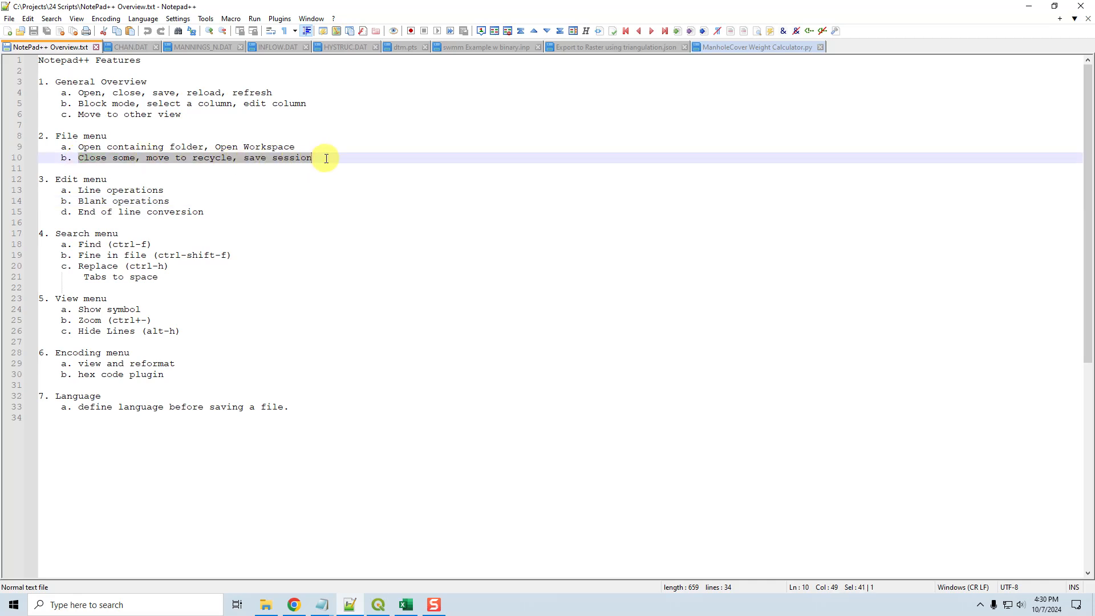
left_click(323, 160)
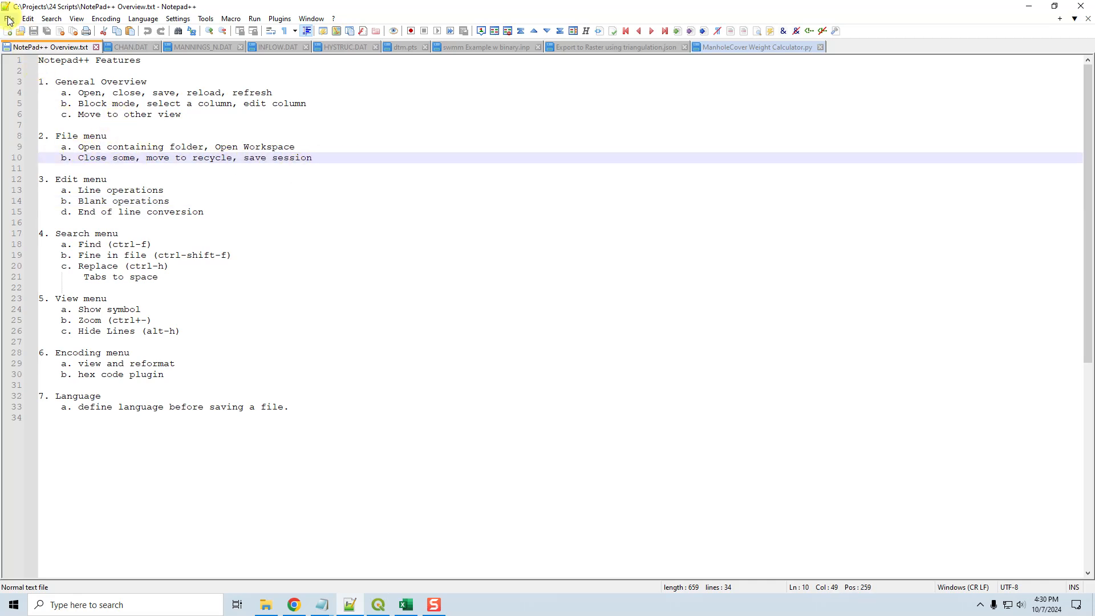
Look through the options for closing multiple documents, such as all but the active one or all unchanged, without closing any.
right_click(57, 54)
mouse_move(95, 70)
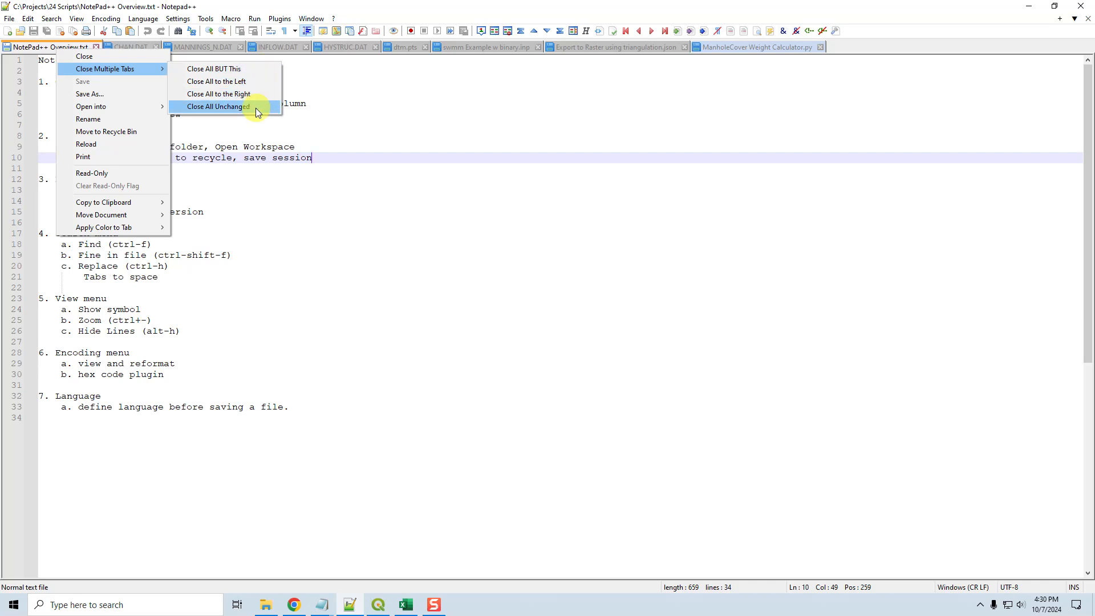
left_click(10, 21)
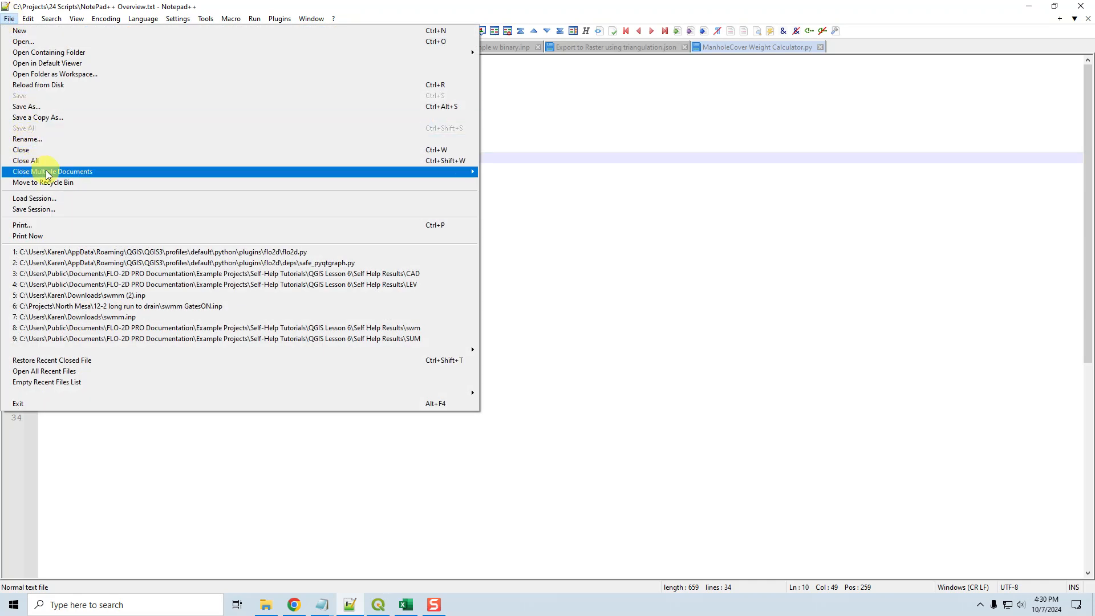
mouse_move(41, 171)
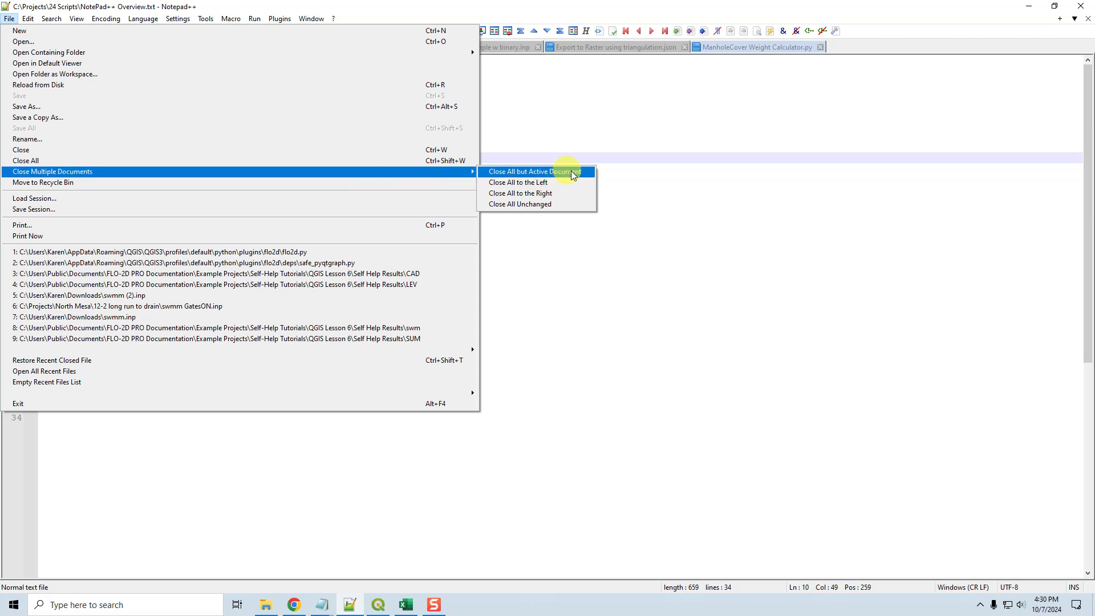
left_click(582, 253)
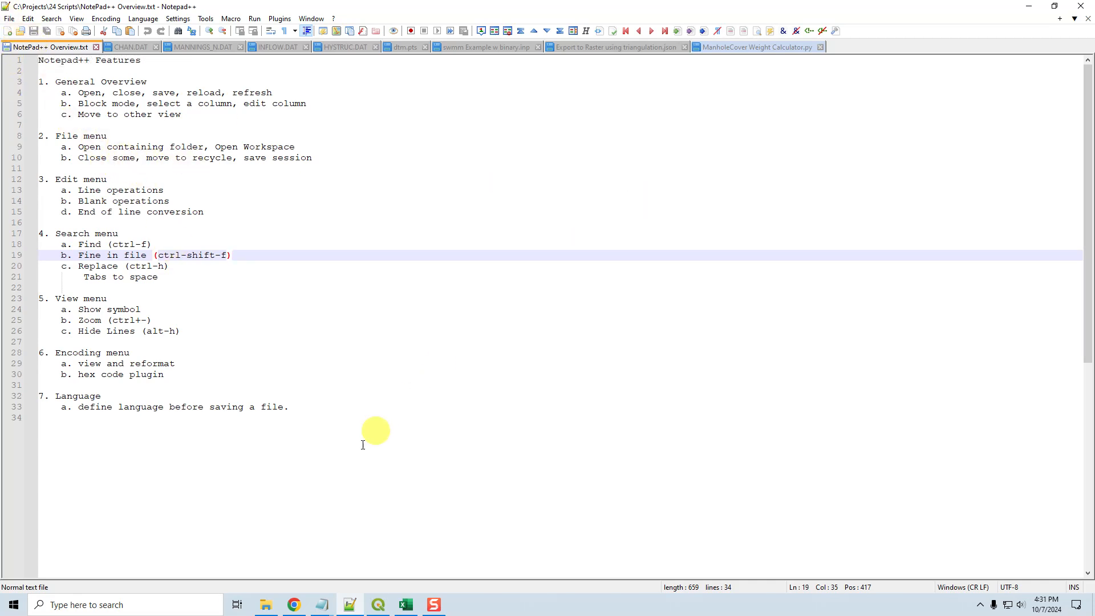
Duplicate CHAN.DAT within the Self Help Results folder in File Explorer and open CHAN - Copy.DAT in Notepad++.
left_click(268, 609)
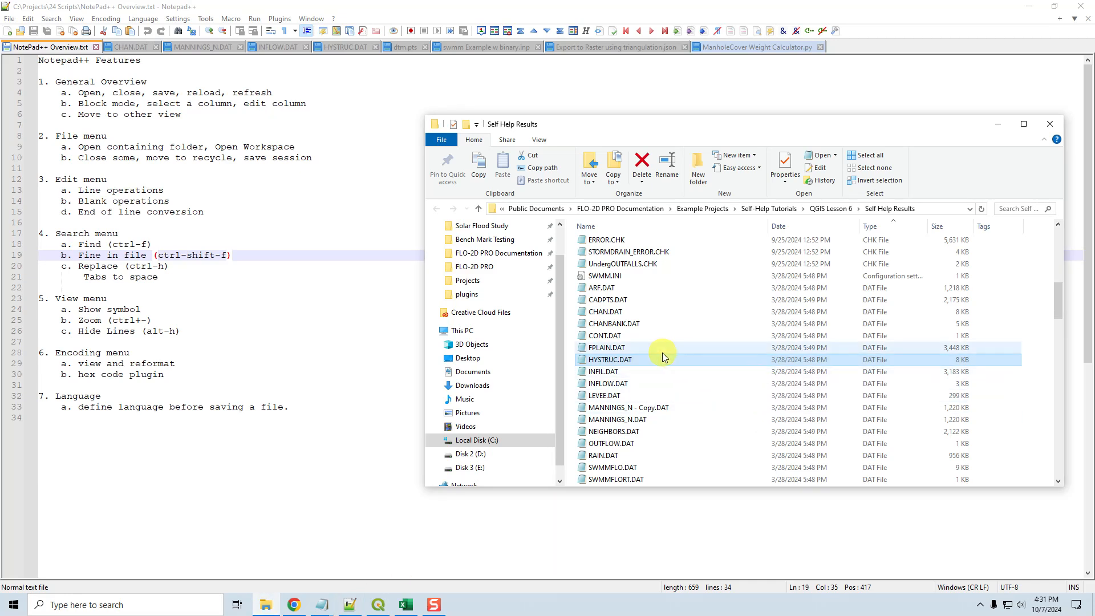
left_click(607, 349)
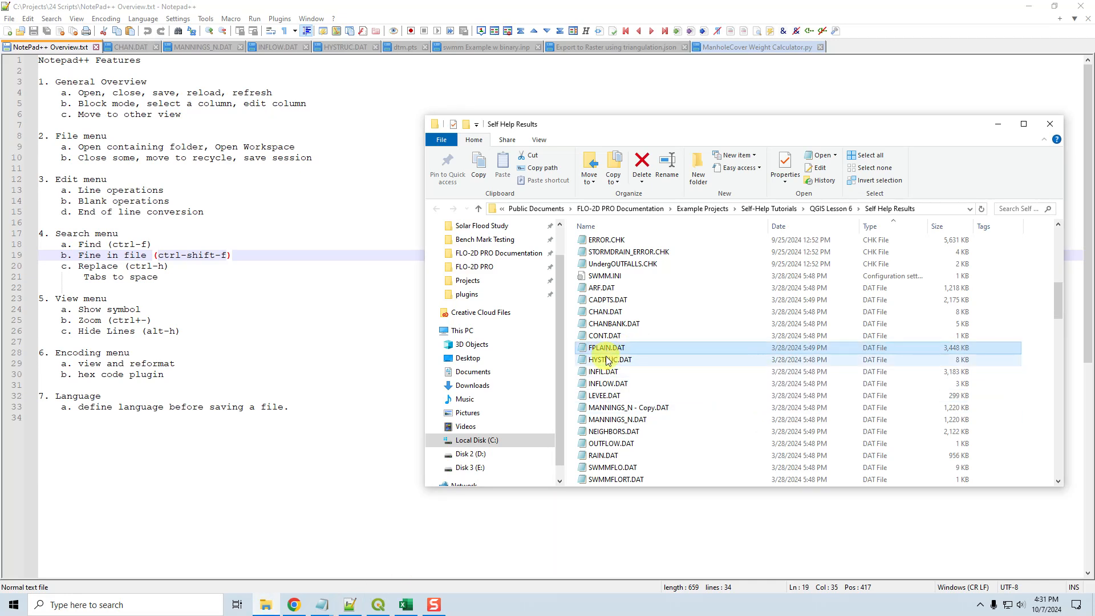
left_click(603, 314)
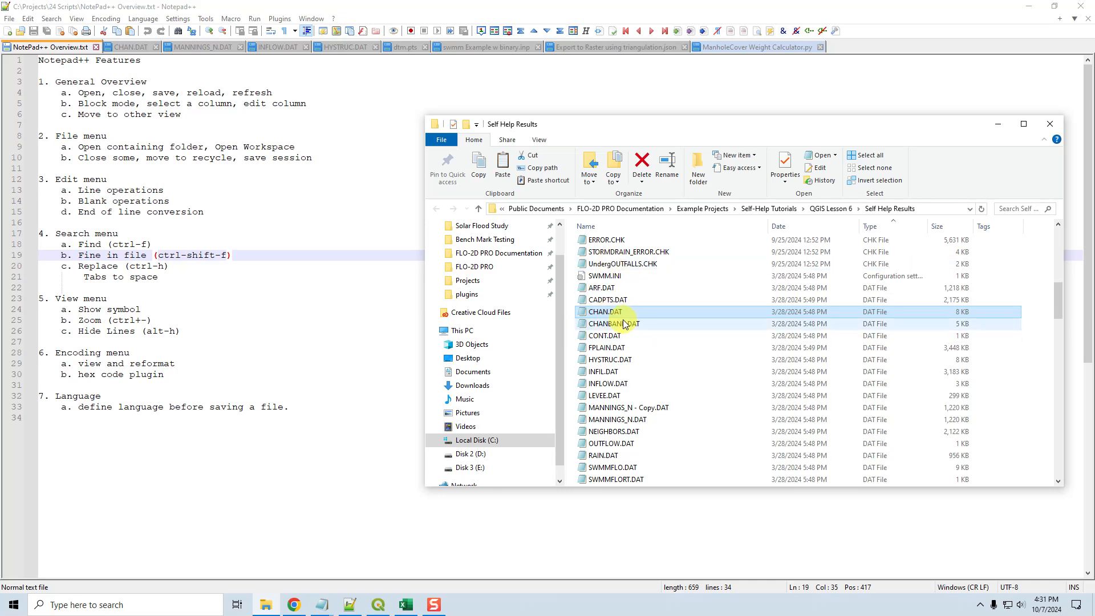
key("ctrl+v")
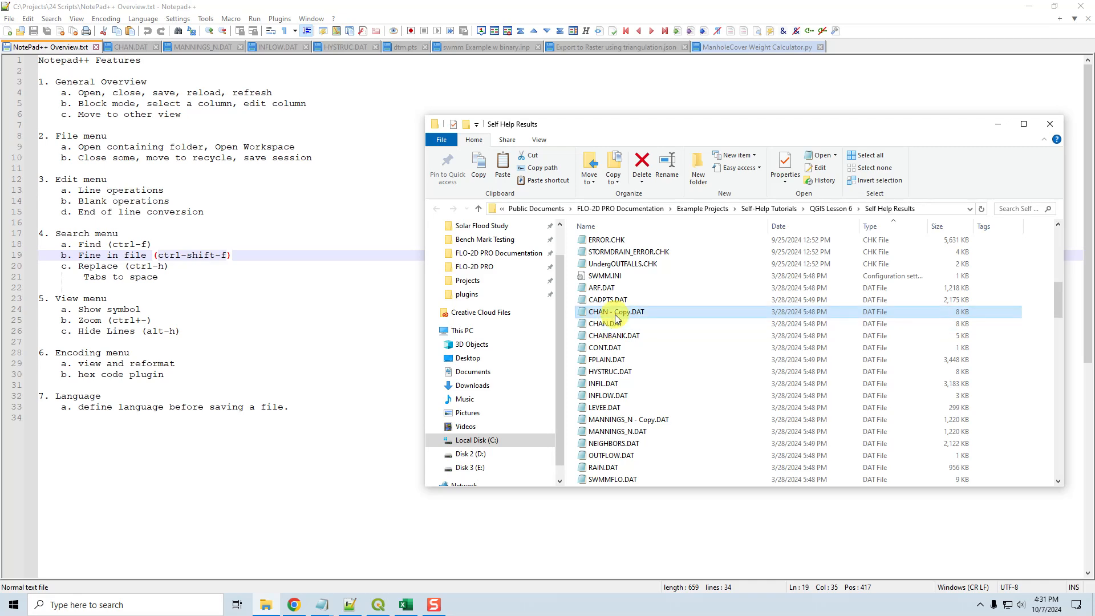
left_click_drag(621, 313, 371, 317)
Move CHAN - Copy.DAT to the other view and compare it side by side with CHAN.DAT from line 1.
left_click(126, 48)
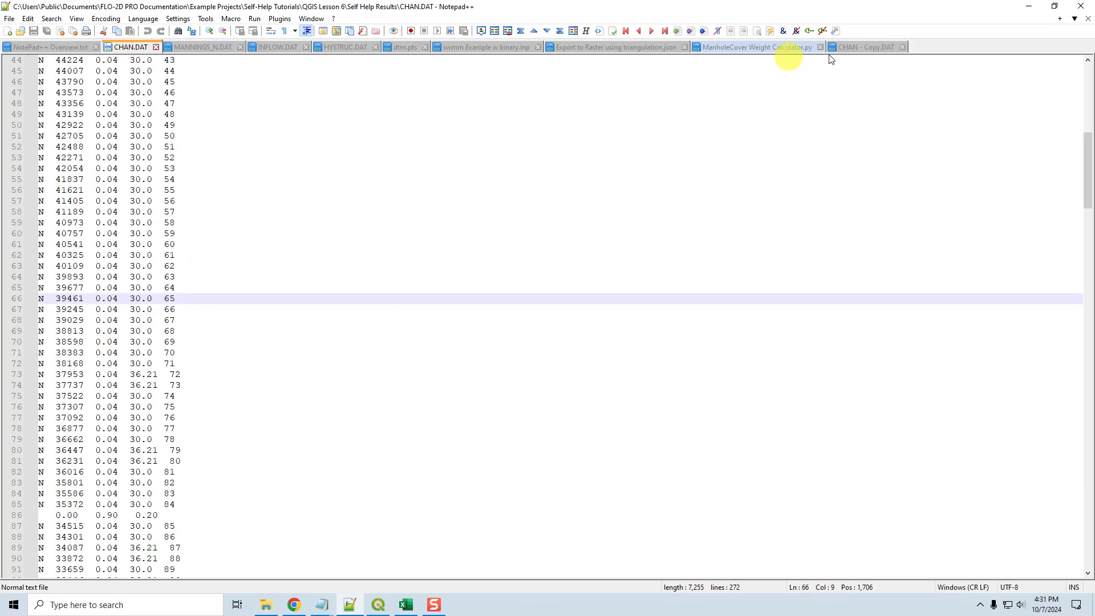
left_click(870, 49)
left_click_drag(1034, 253, 1034, 253)
left_click(1022, 257)
left_click(127, 49)
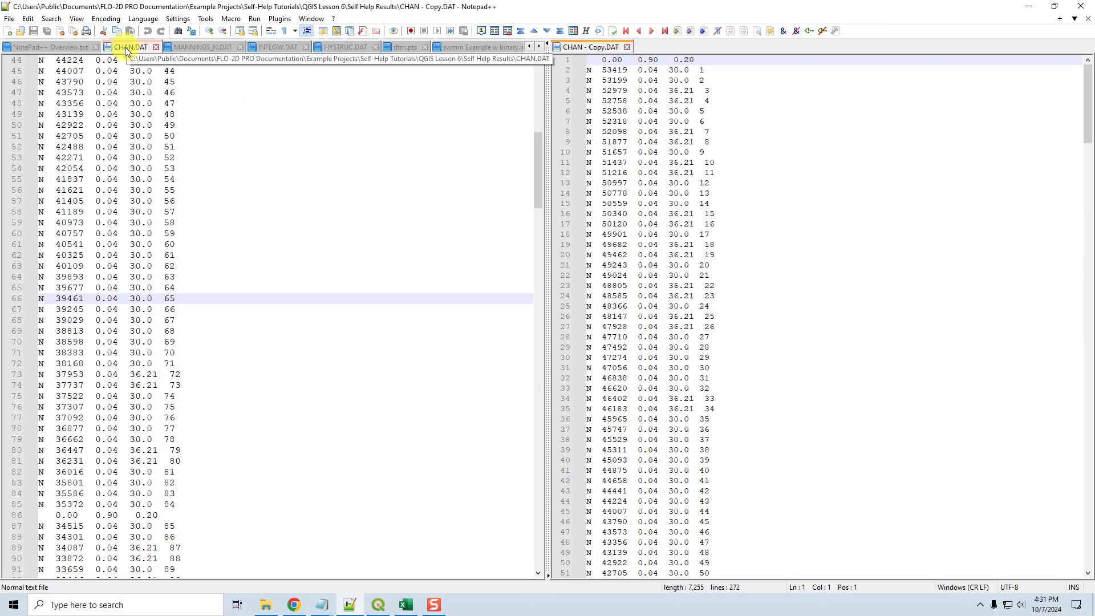
scroll(278, 194, "up", 14)
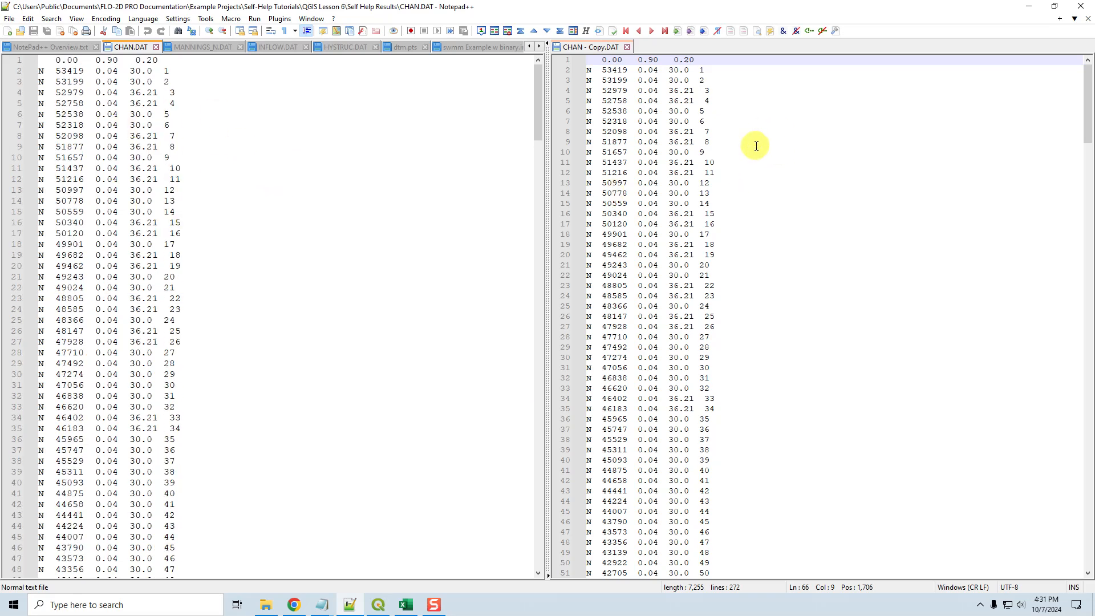
Move the original CHAN.DAT to the Recycle Bin and confirm the deletion.
left_click(8, 19)
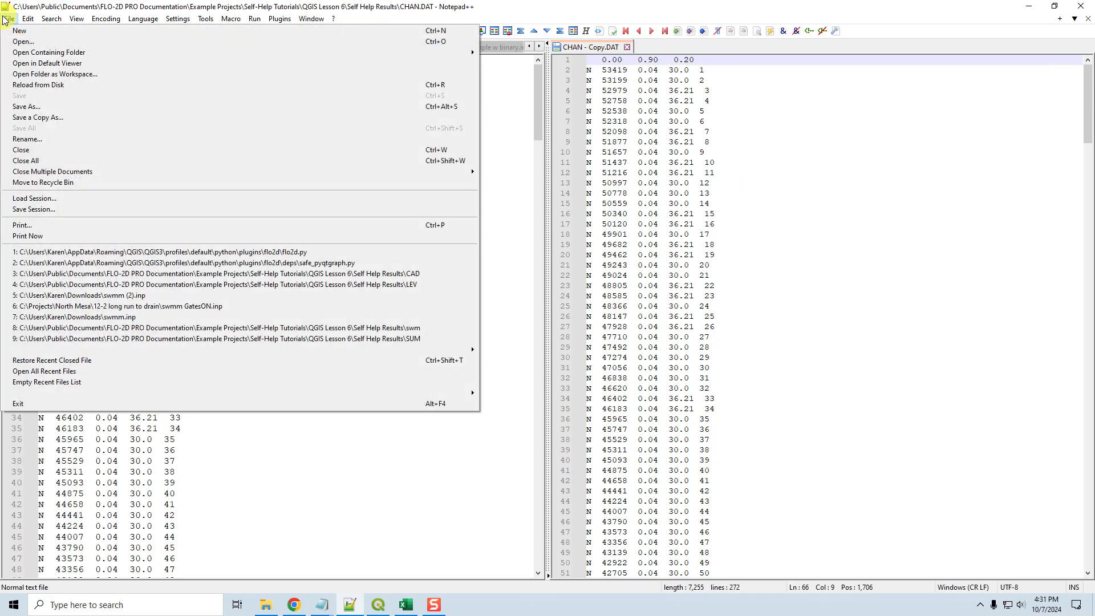
left_click(26, 182)
left_click(581, 360)
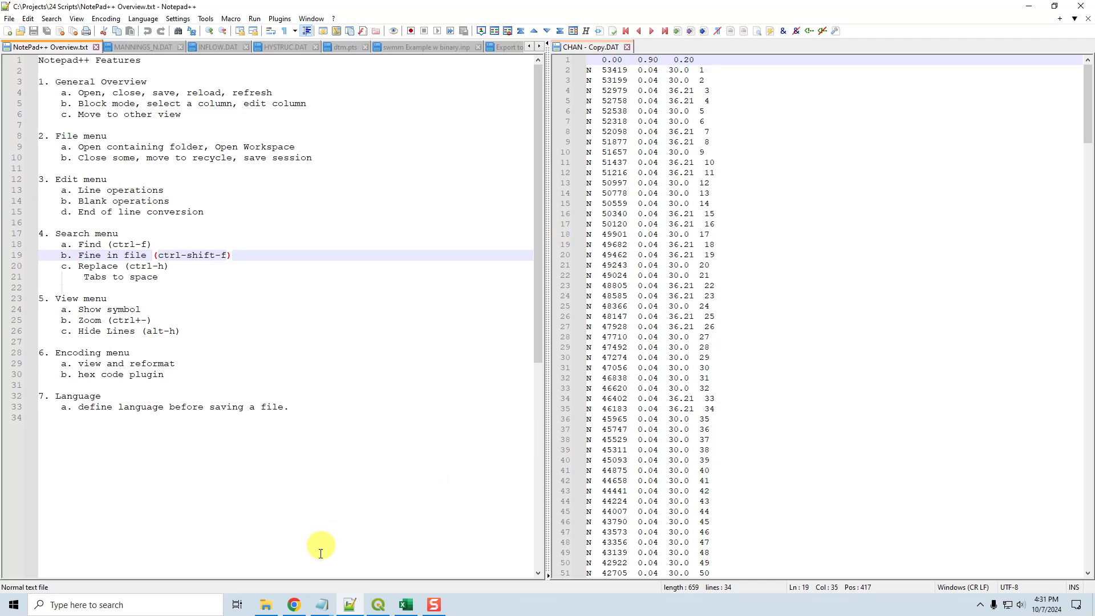
Rename CHAN - Copy.DAT as CHAN.DAT in File Explorer and decline to keep the missing copy open in Notepad++.
left_click(273, 611)
left_click(606, 315)
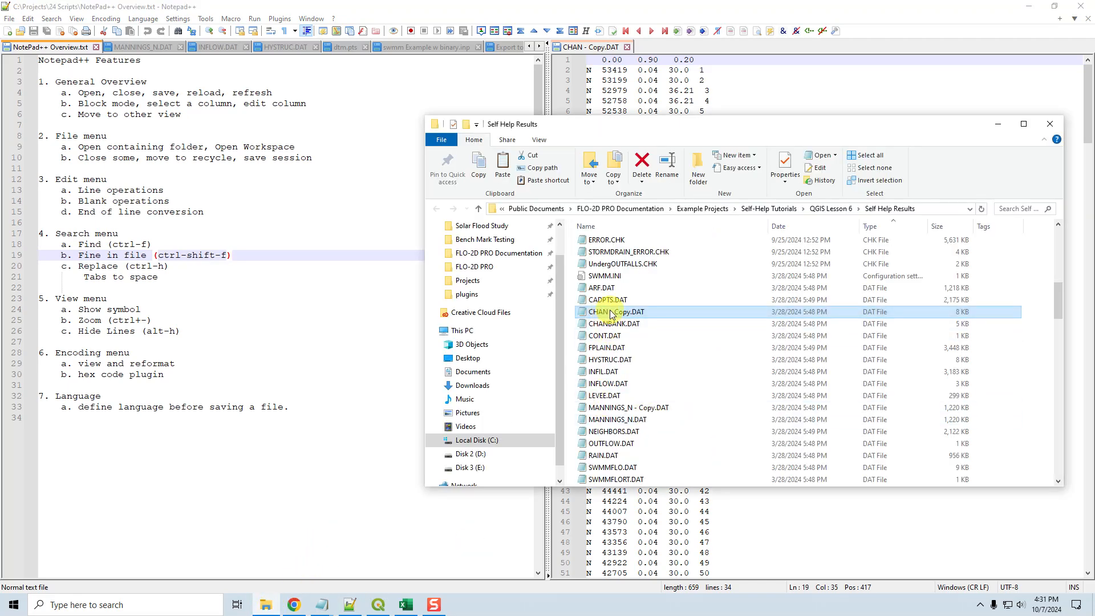
left_click(609, 313)
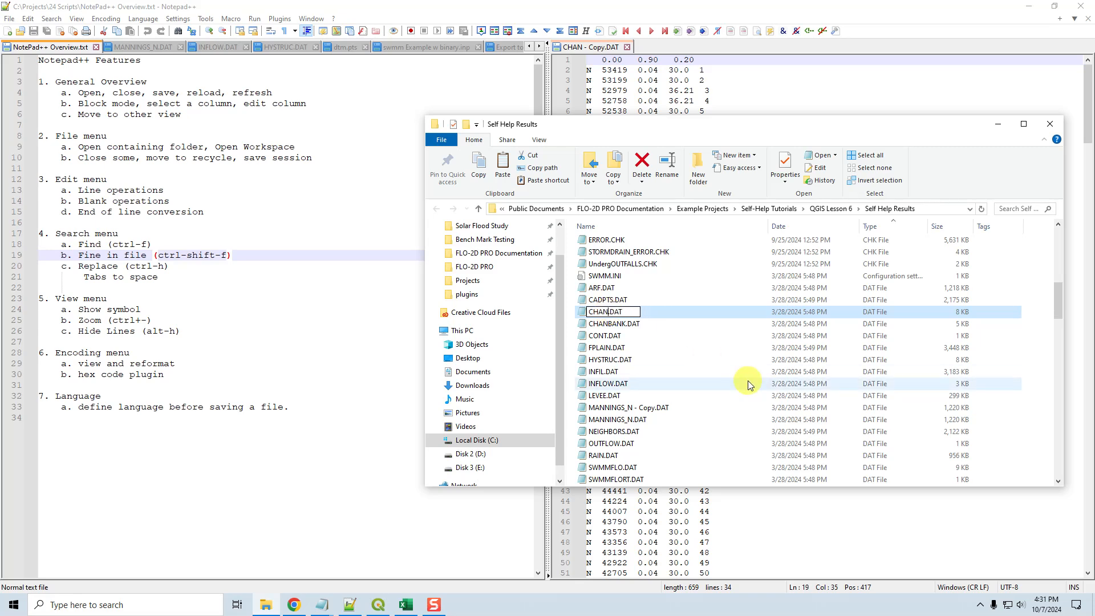
left_click(748, 383)
left_click(995, 124)
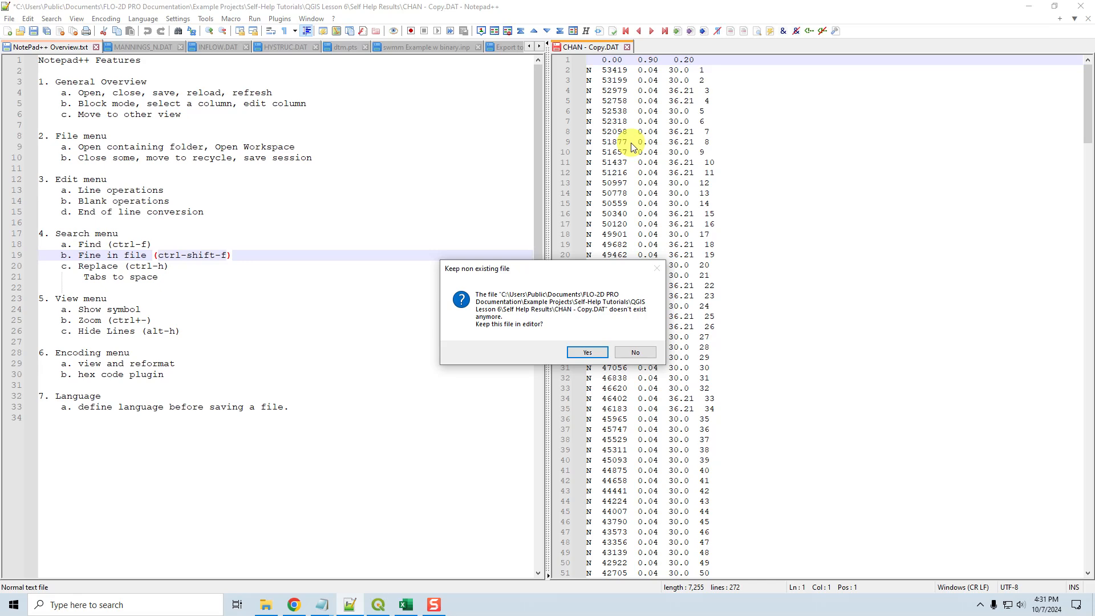
left_click(632, 353)
Open the renamed CHAN.DAT from File Explorer in Notepad++ and place its tab right after NotePad++ Overview.txt.
left_click(266, 605)
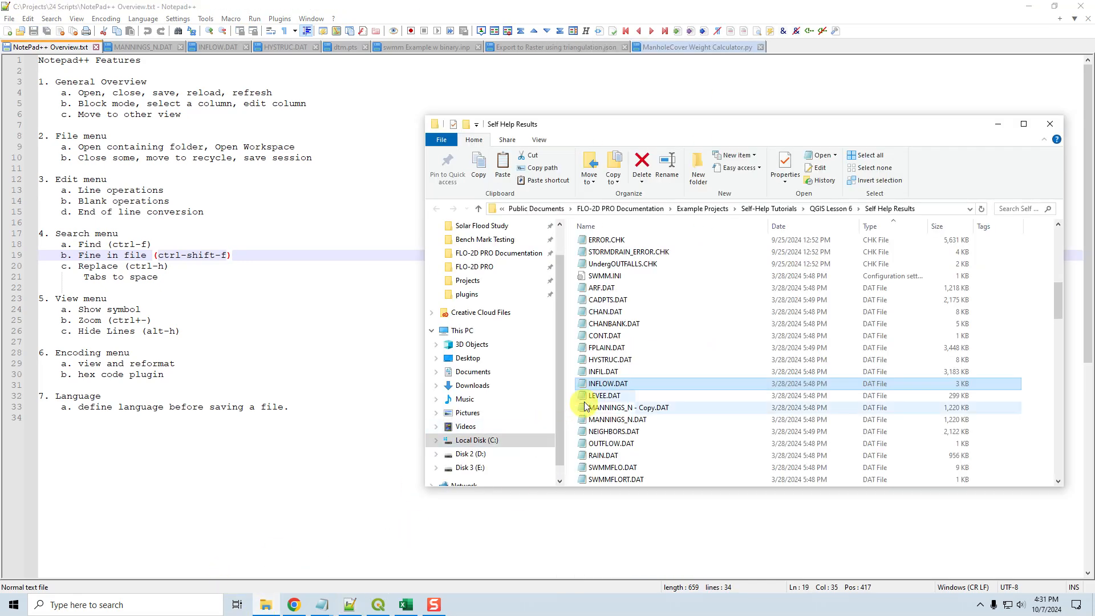
left_click_drag(605, 311, 358, 334)
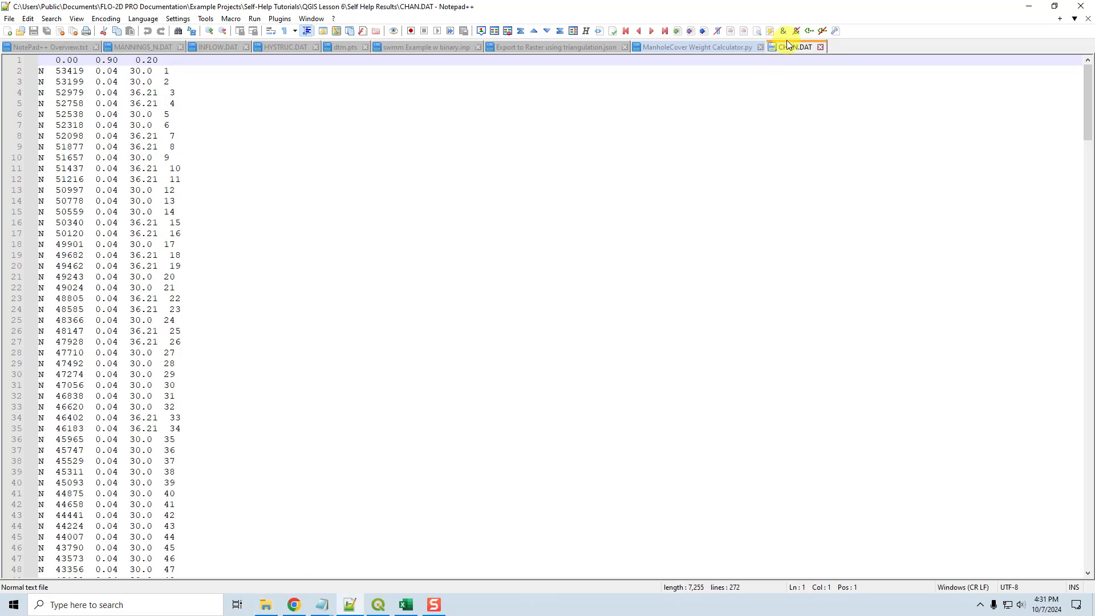
left_click_drag(773, 48, 143, 48)
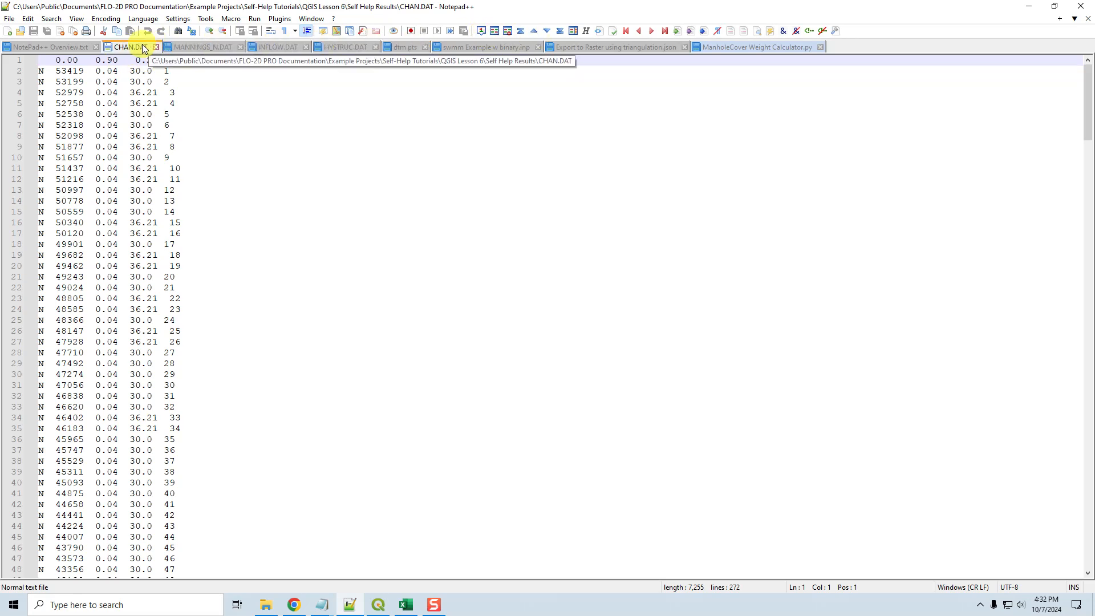
Switch to NotePad++ Overview.txt, highlight its save session topic and check the load and save session commands.
left_click(57, 47)
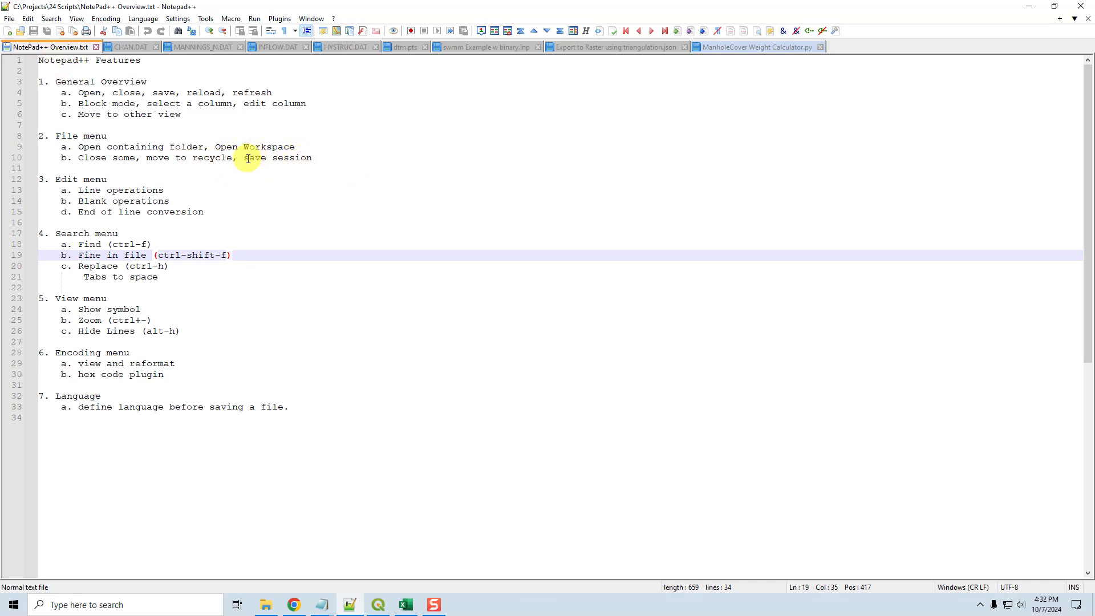
left_click_drag(244, 158, 312, 158)
left_click(4, 19)
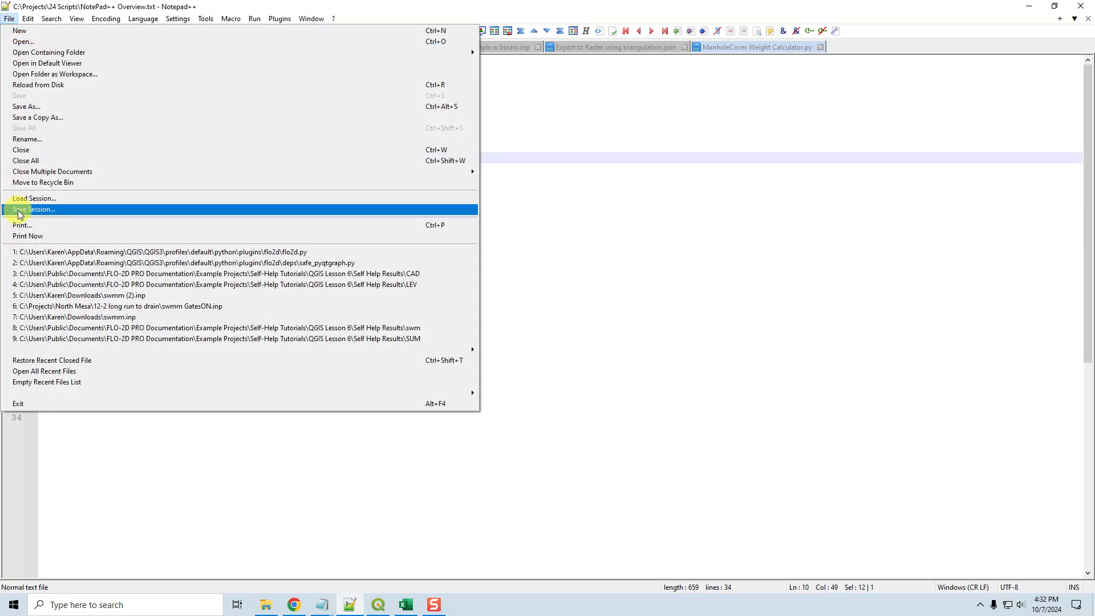
left_click(798, 235)
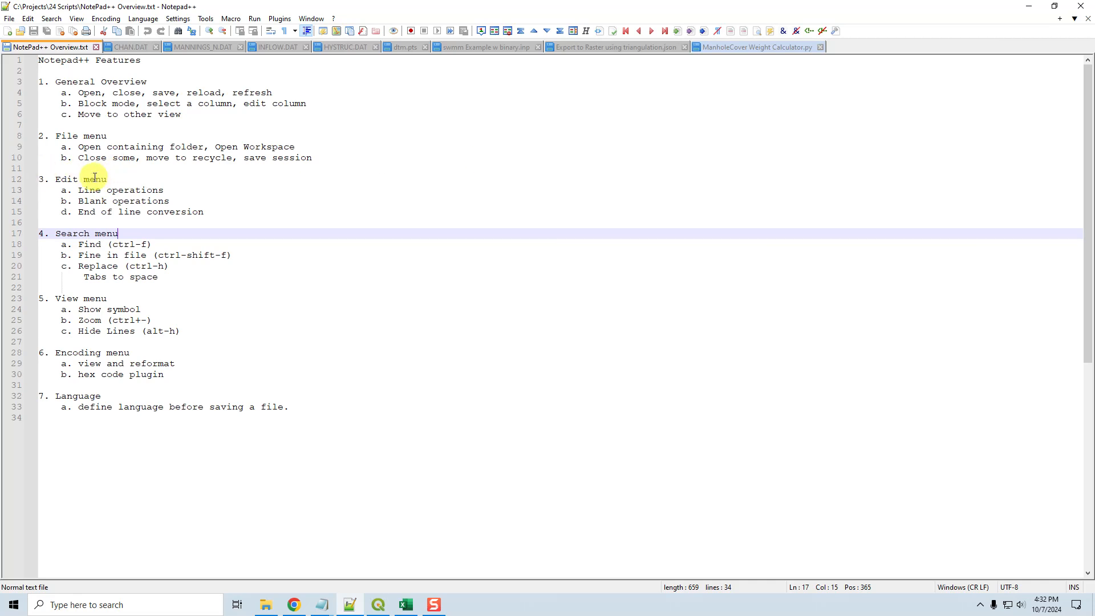
Select the "3. Edit menu" heading in the outline and try to remove empty lines with that selection active.
left_click_drag(106, 181, 40, 181)
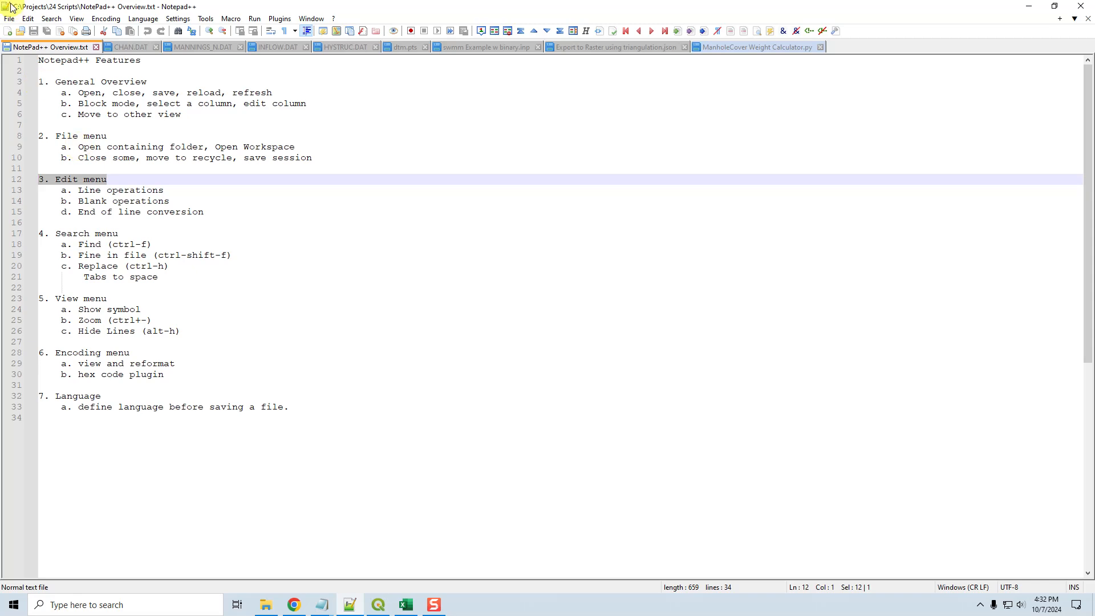
left_click(27, 19)
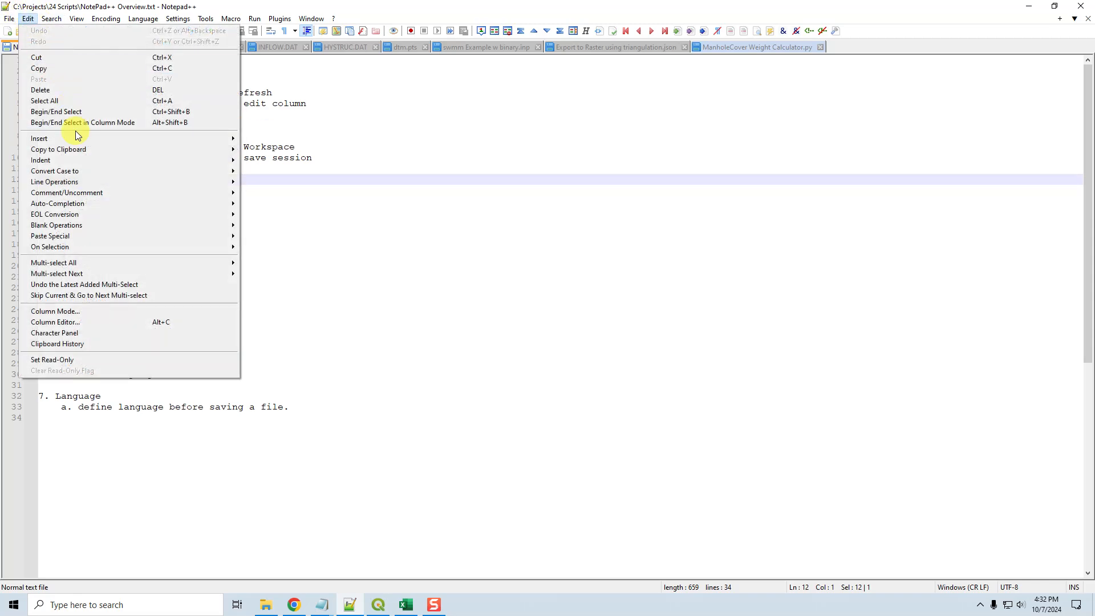
mouse_move(224, 180)
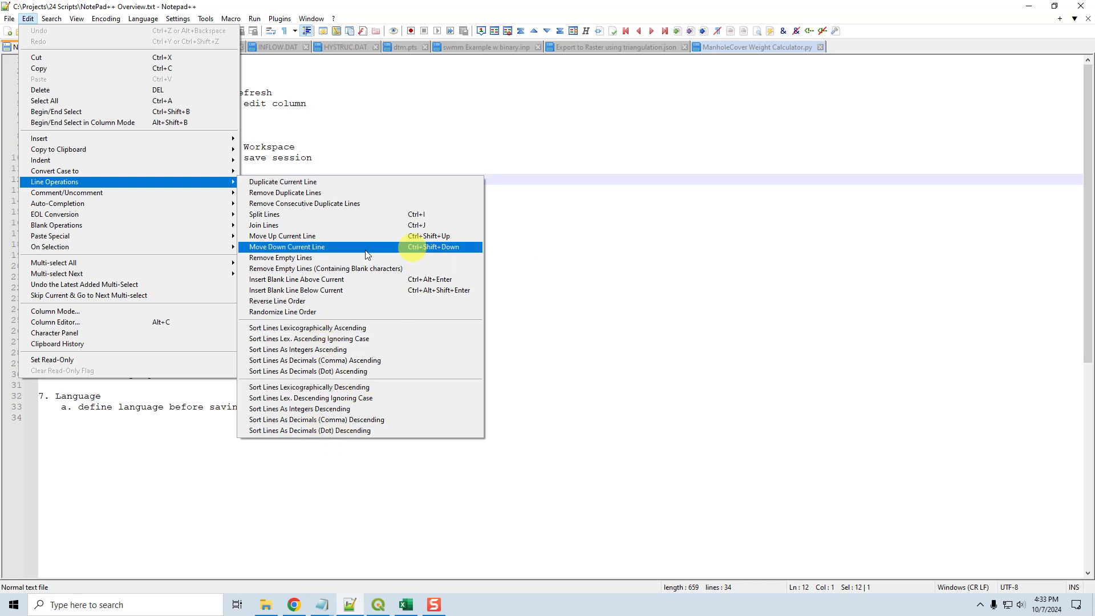
left_click(294, 258)
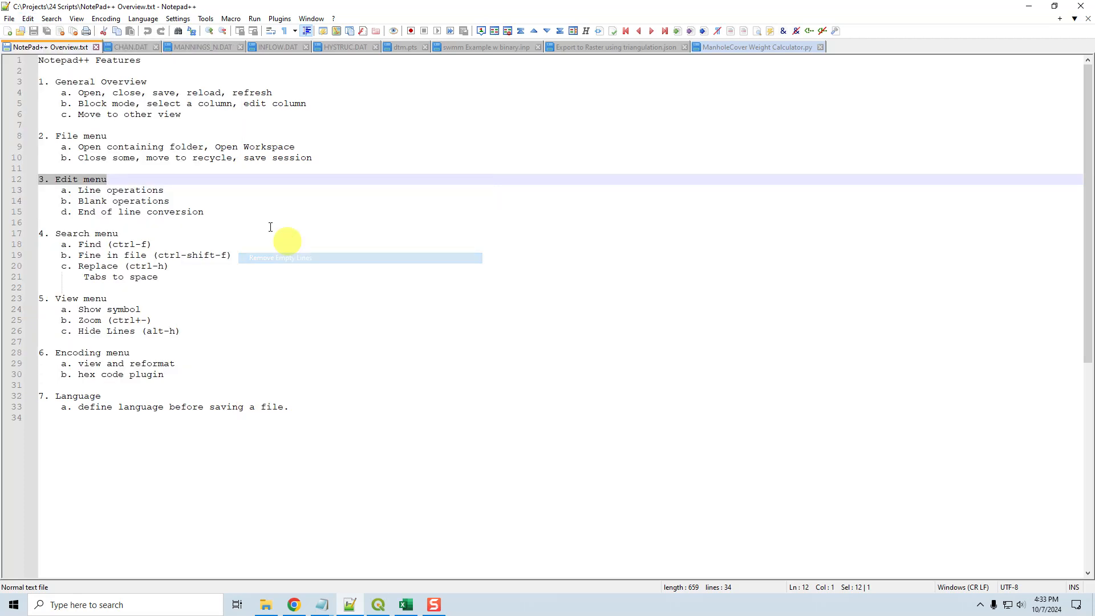
Remove the empty lines from the whole outline, starting with the cursor at the beginning of line 1.
left_click(40, 64)
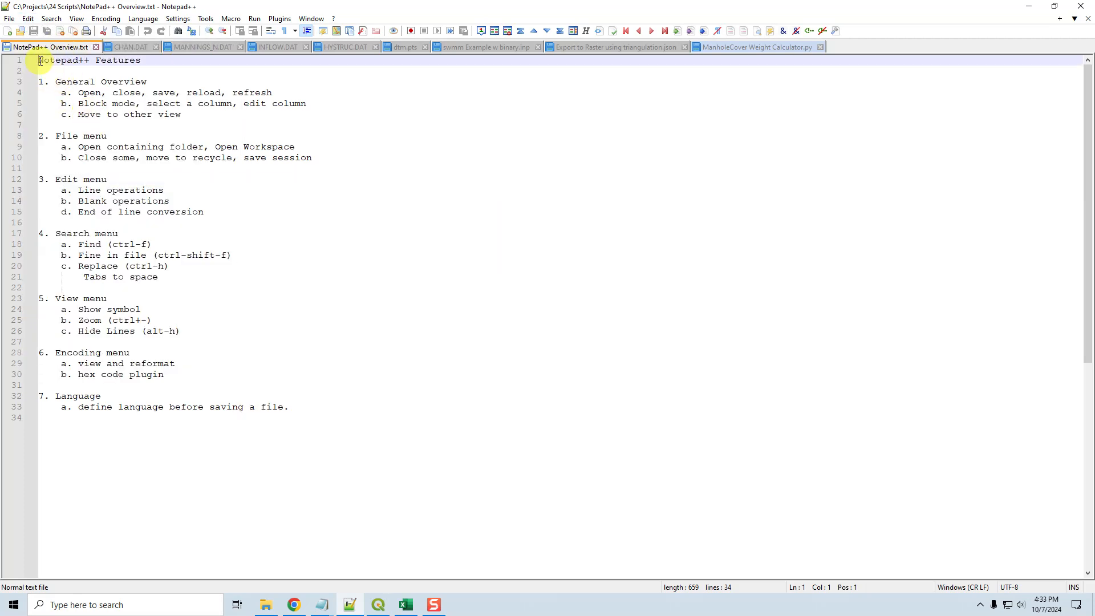
left_click(29, 18)
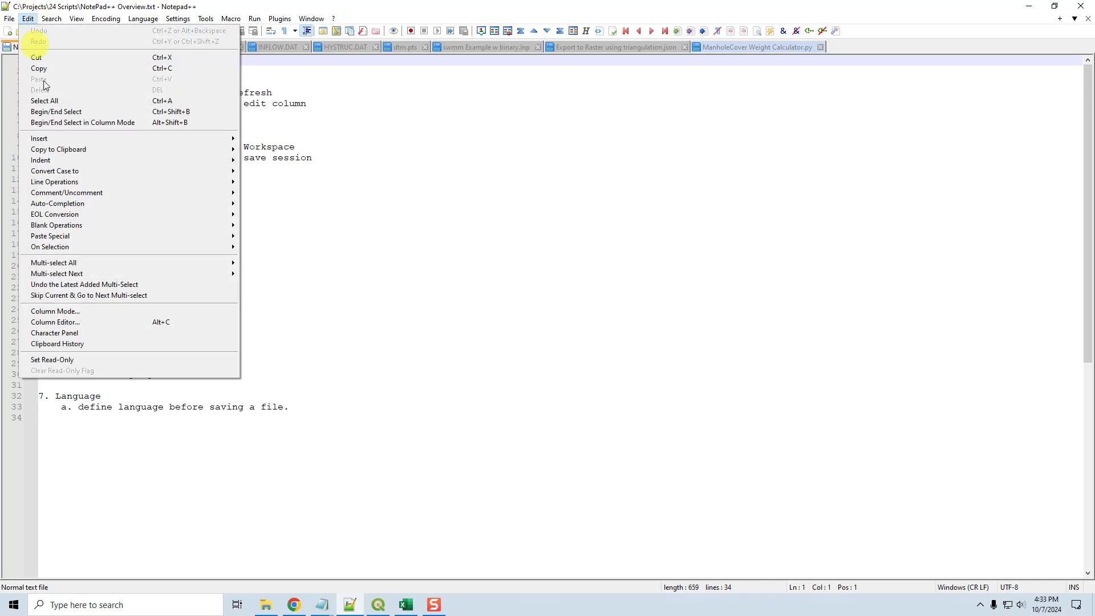
mouse_move(54, 181)
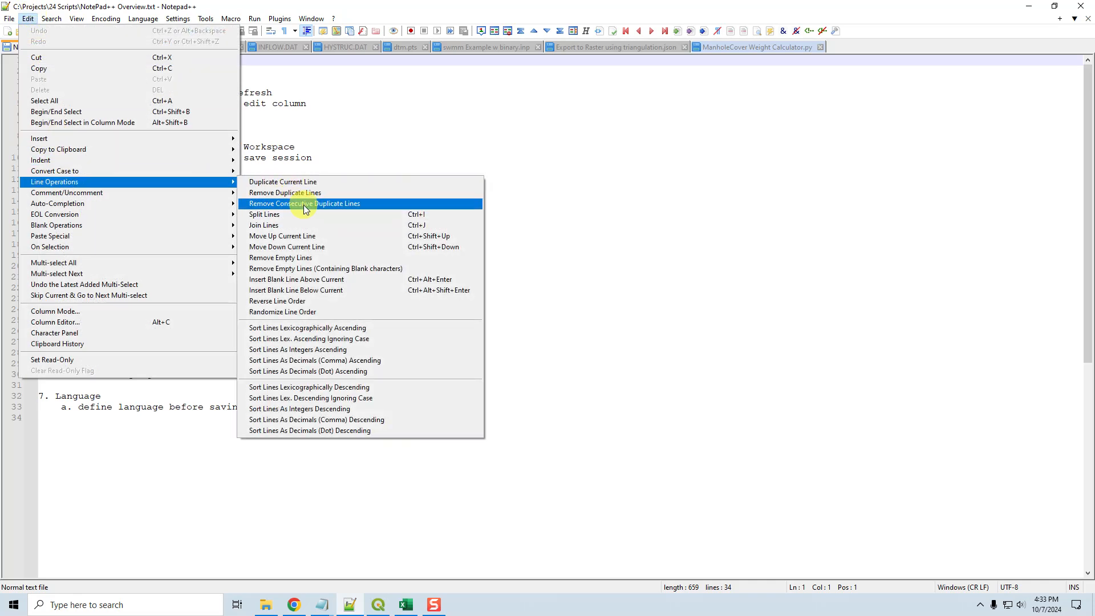
left_click(298, 260)
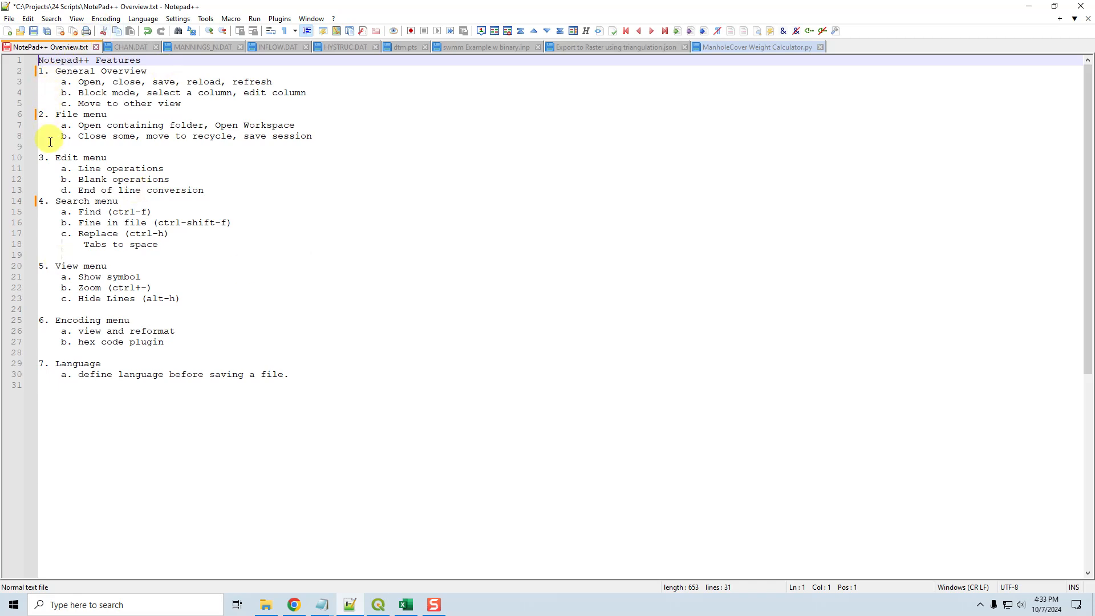
Select the whitespace in the remaining blank lines and try to remove empty lines containing blank characters with line 28 selected.
left_click_drag(80, 255, 29, 254)
left_click(75, 311)
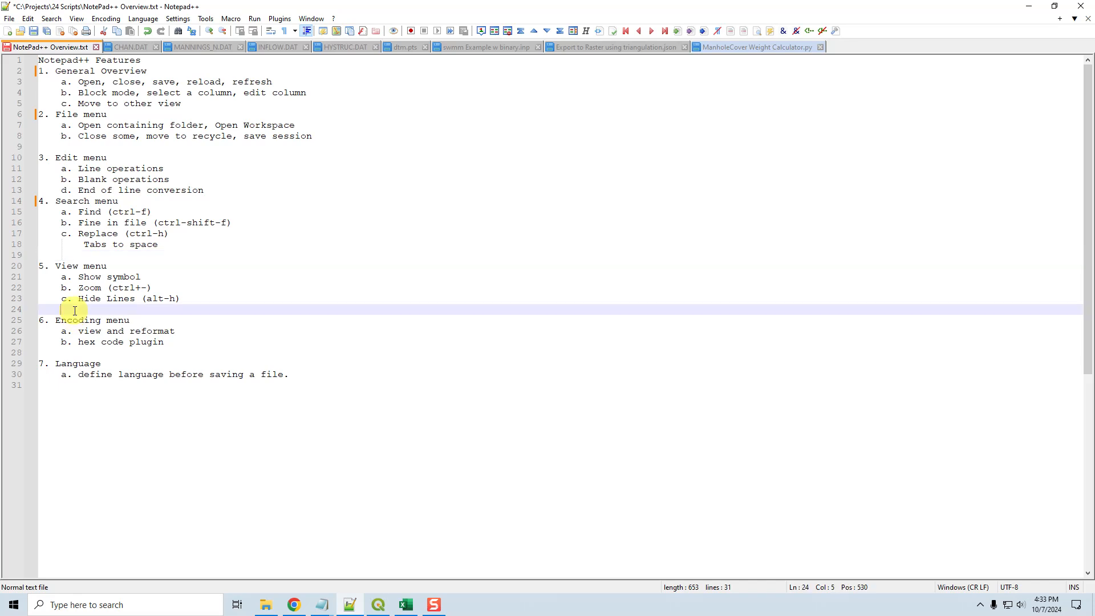
left_click_drag(48, 354, 12, 358)
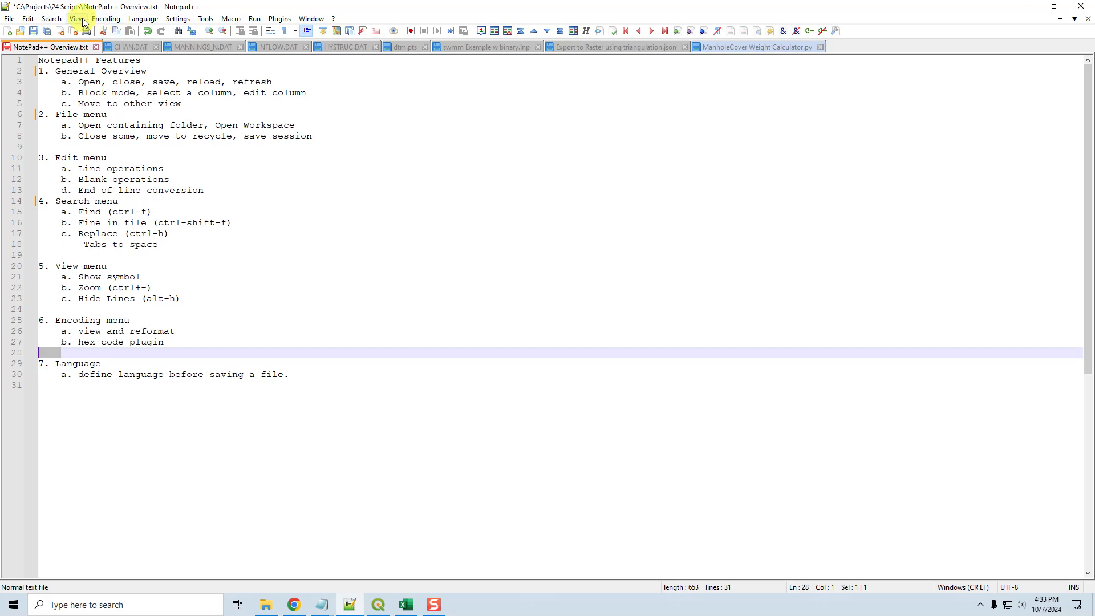
left_click(51, 18)
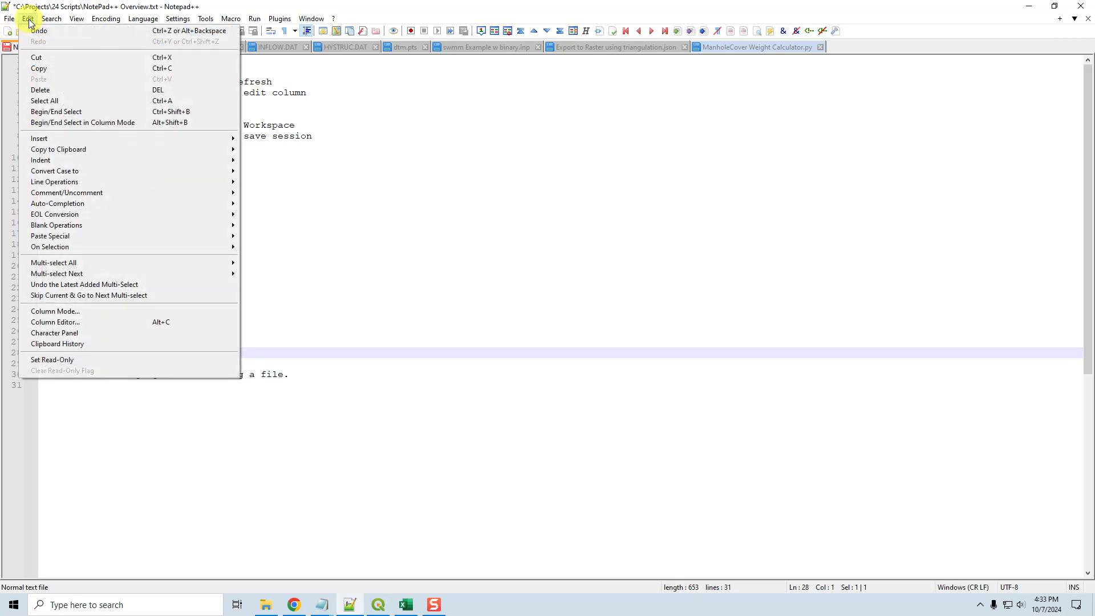
mouse_move(28, 18)
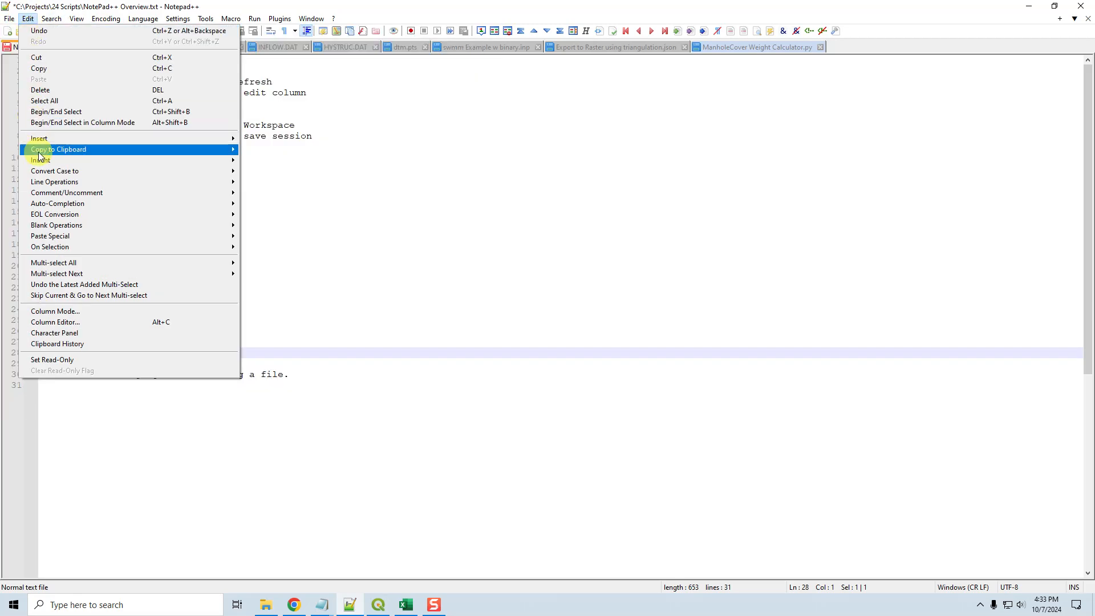
mouse_move(54, 181)
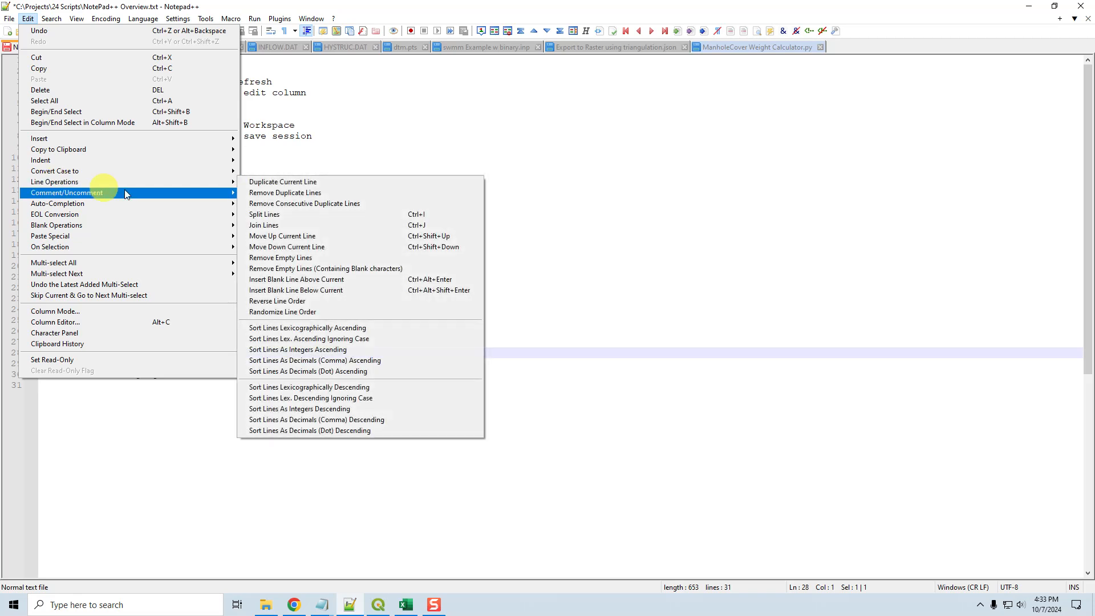
left_click(328, 269)
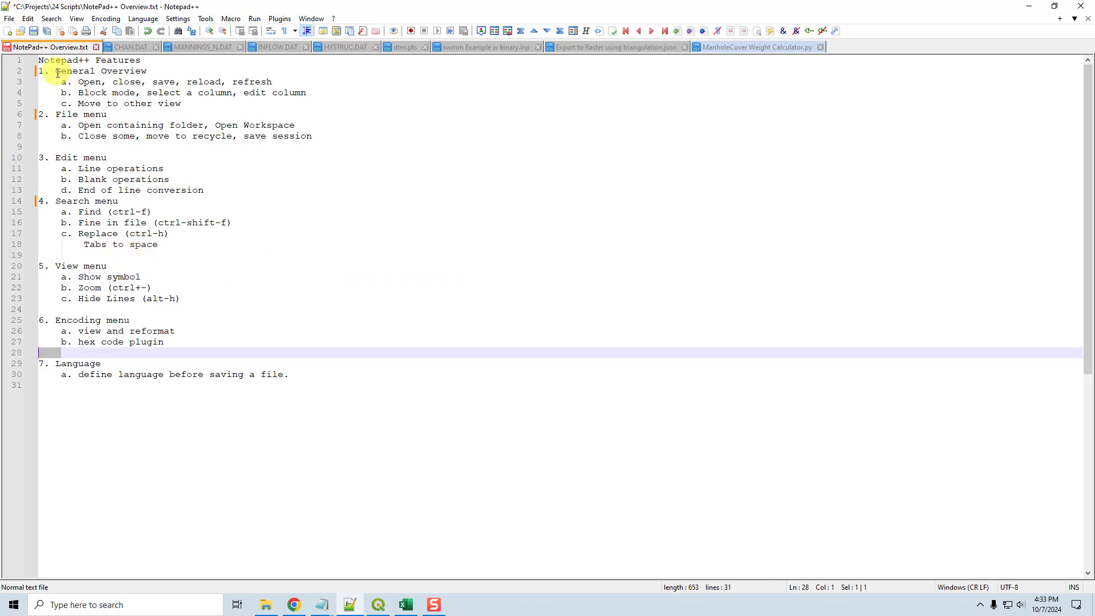
Remove the empty lines containing blank characters from the whole outline, and reload the file from disk to discard the edits.
left_click(41, 60)
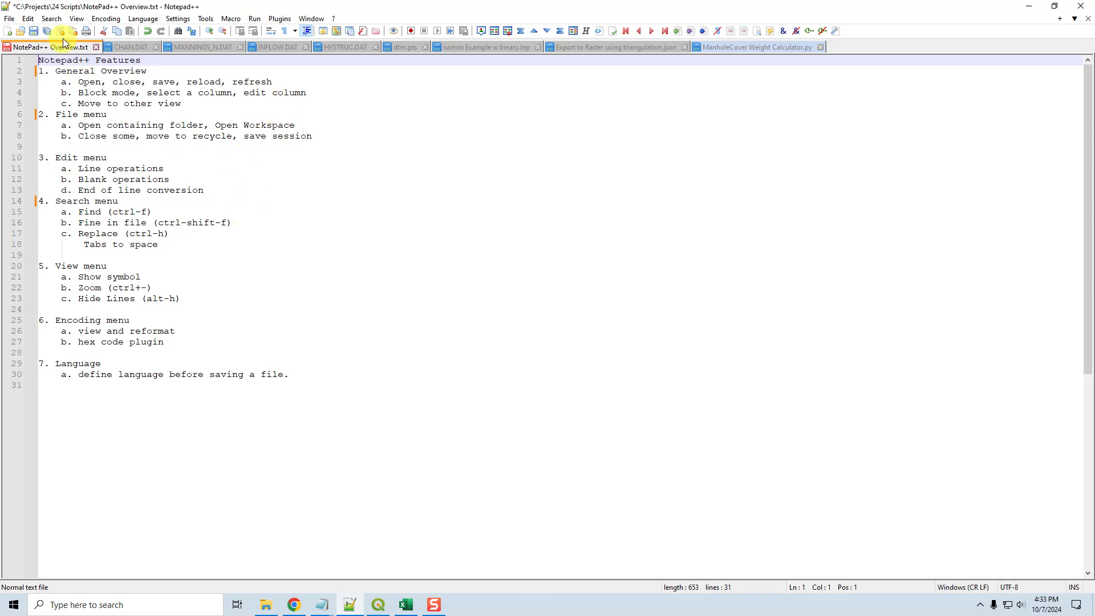
left_click(30, 20)
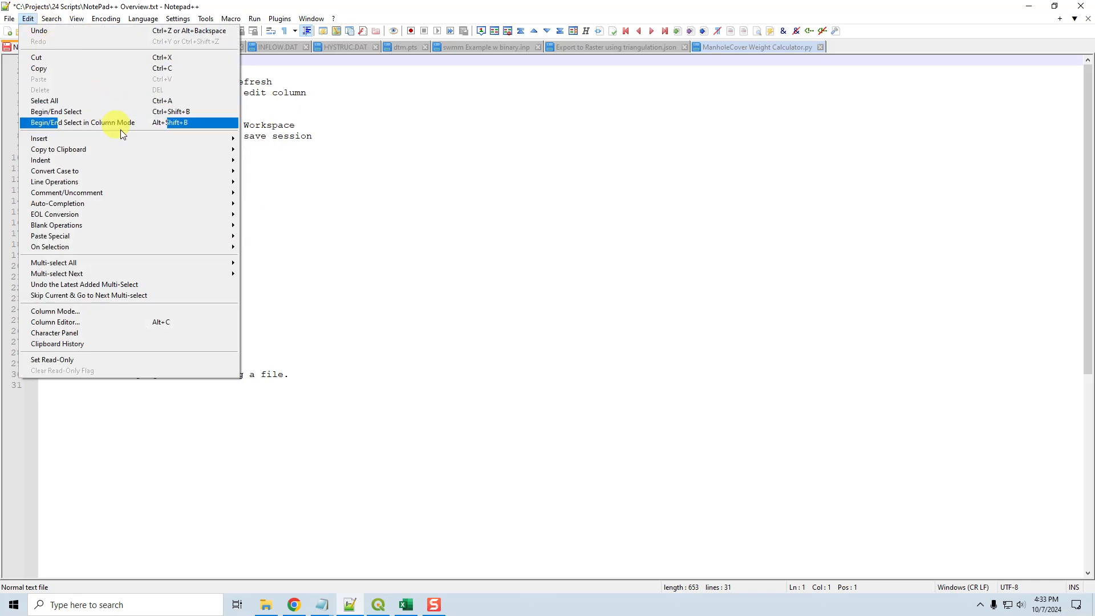
mouse_move(147, 184)
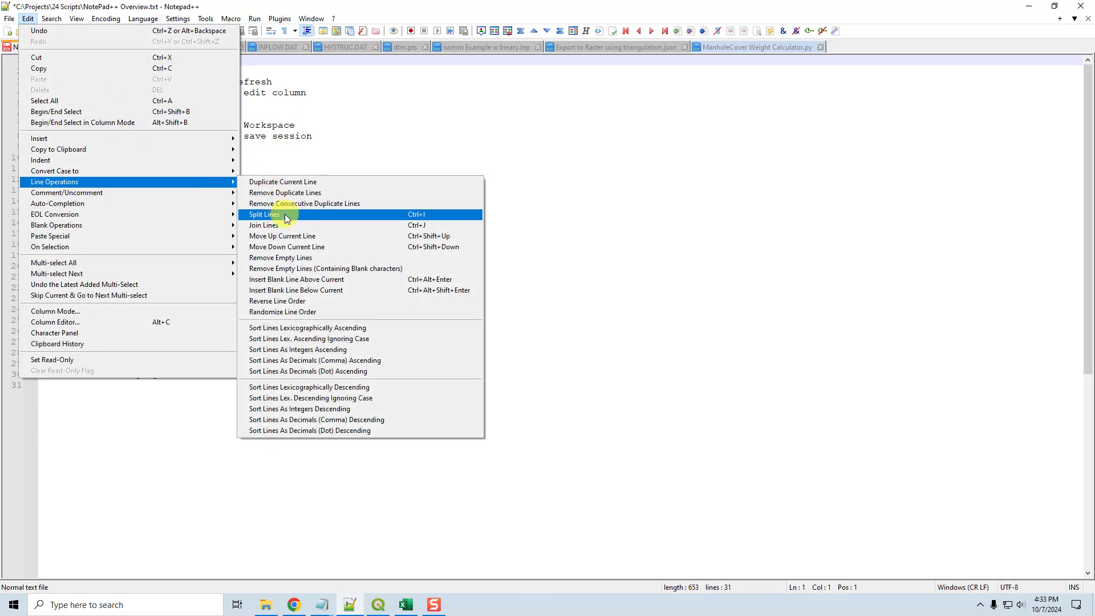
left_click(316, 269)
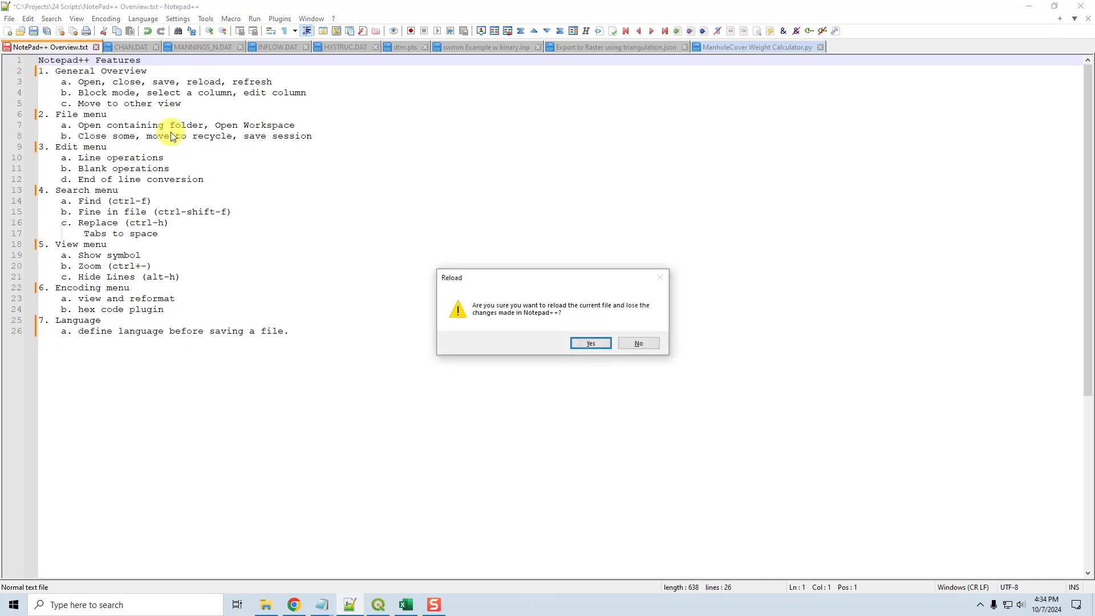
left_click(584, 343)
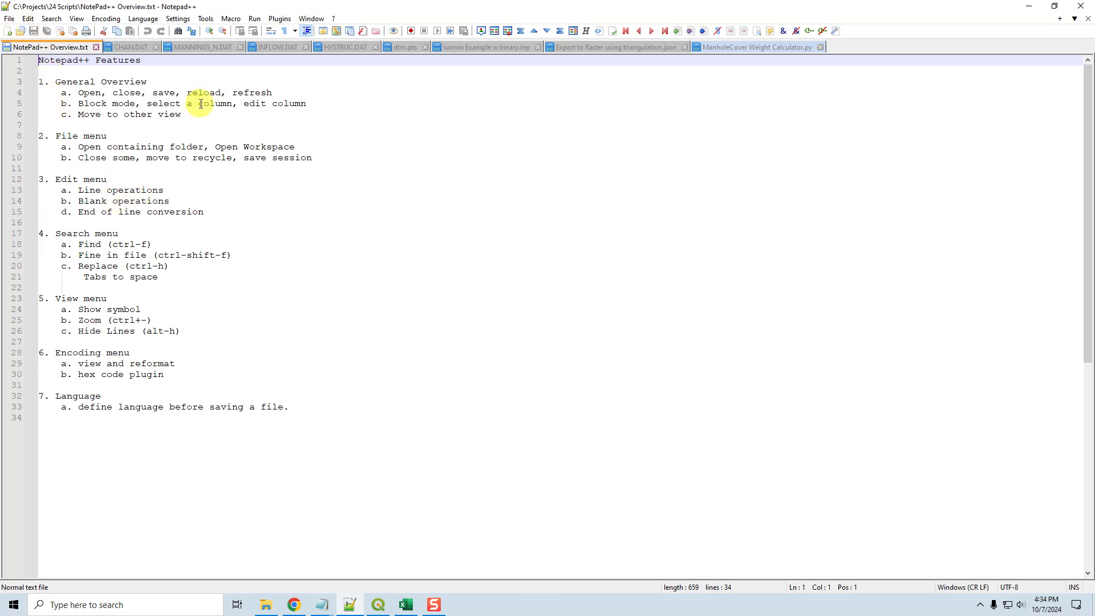
Review the available blank operations and the end-of-line conversion formats for the outline file.
left_click(52, 19)
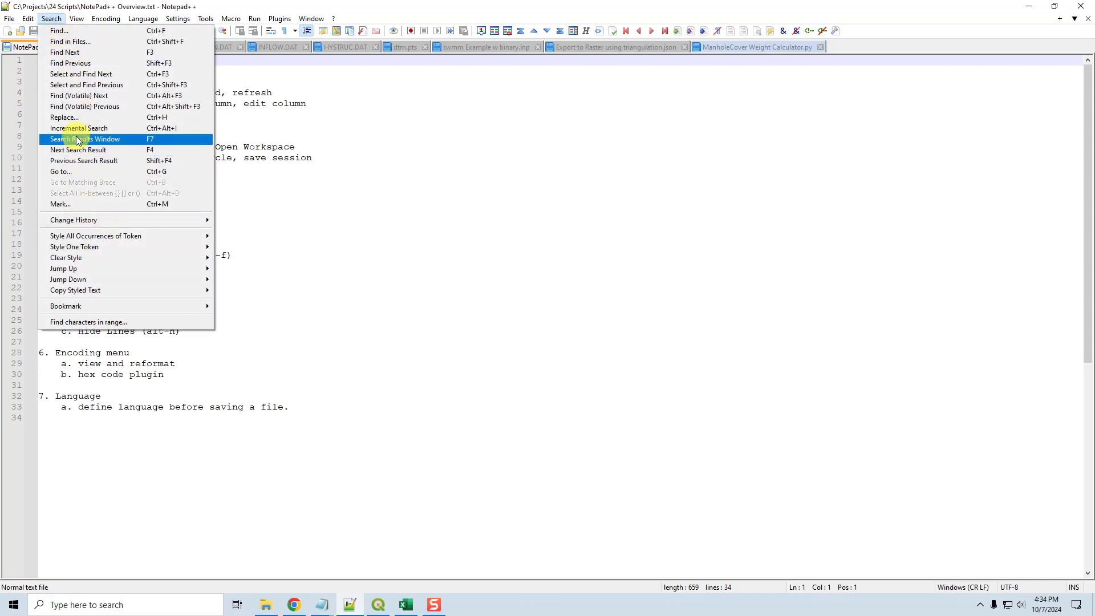
mouse_move(30, 19)
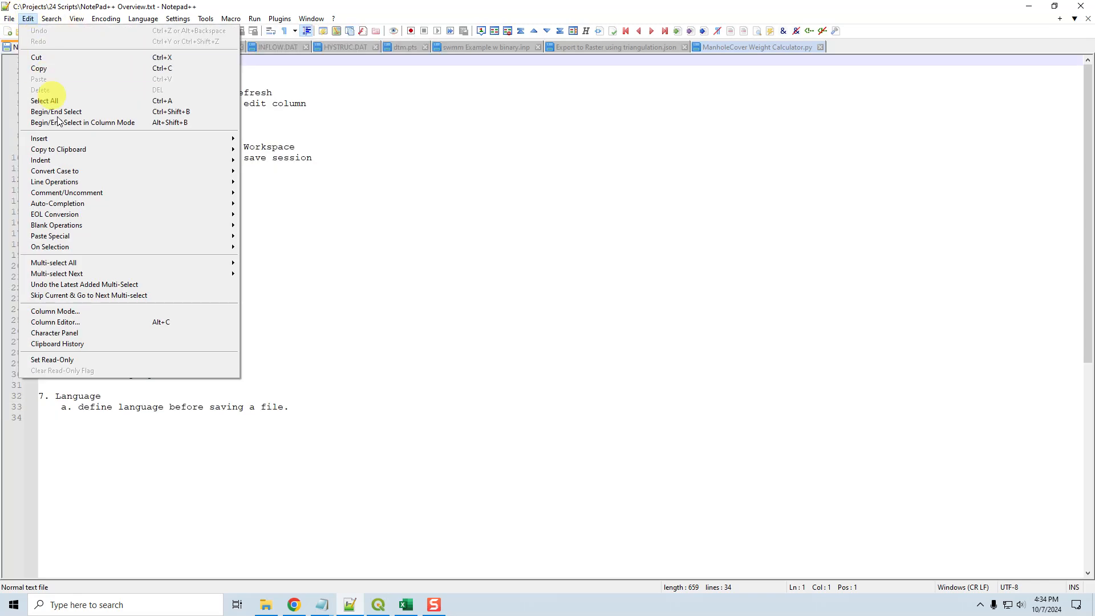
mouse_move(96, 226)
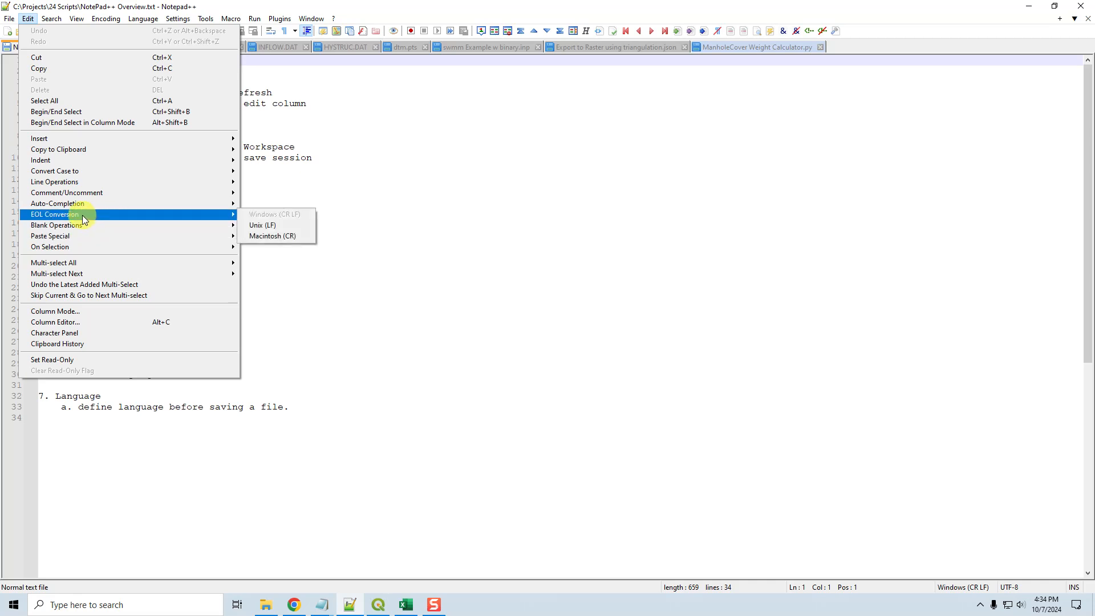
left_click(404, 190)
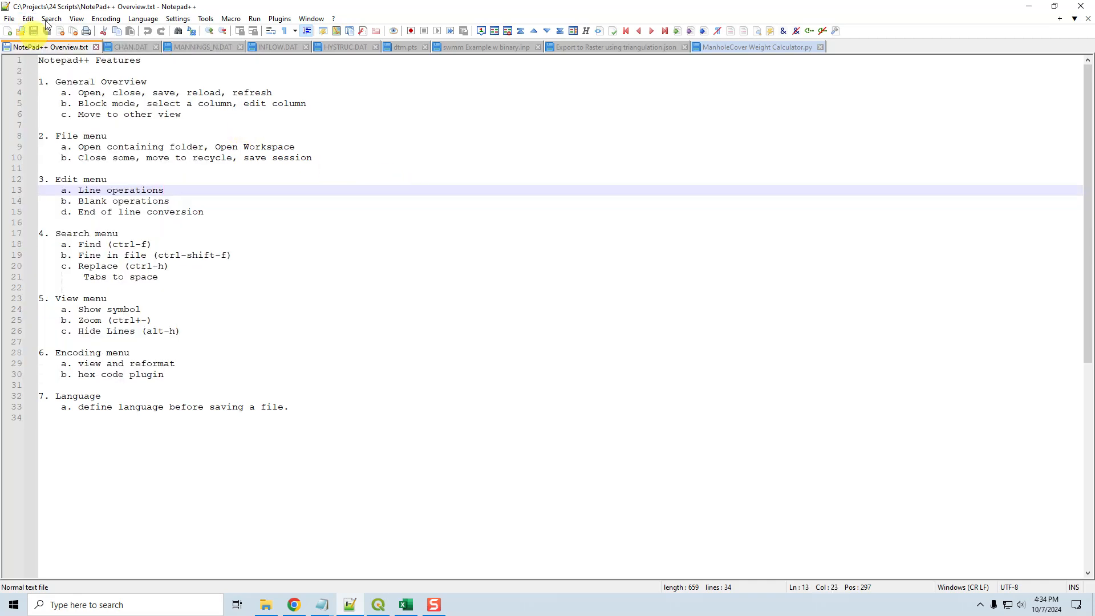
Show all characters in the outline and inspect the line-ending symbol at the end of line 1.
left_click(77, 20)
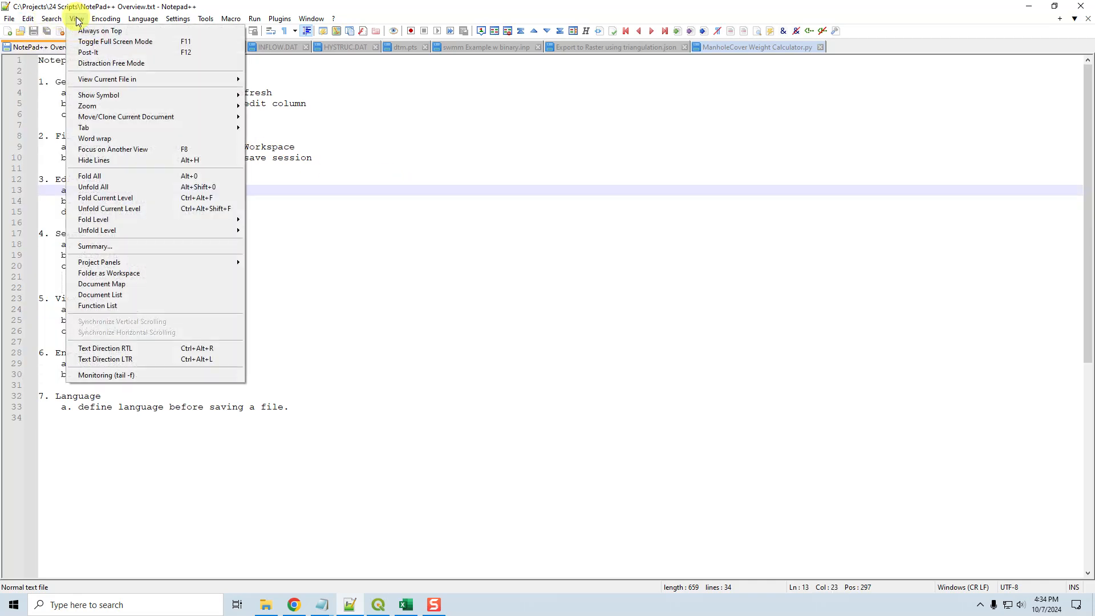
mouse_move(216, 94)
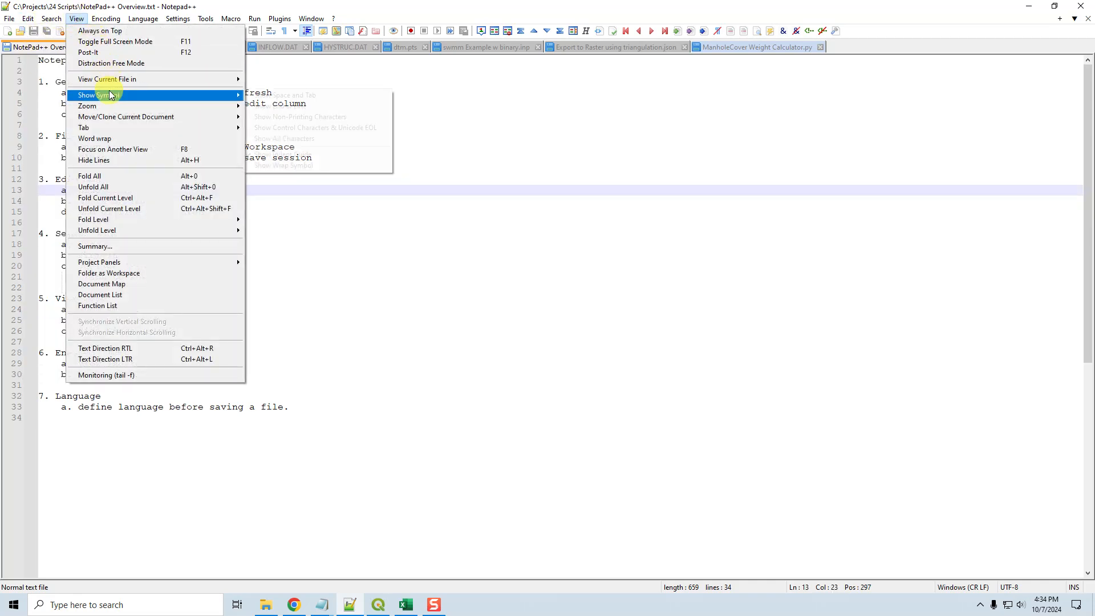
left_click(264, 139)
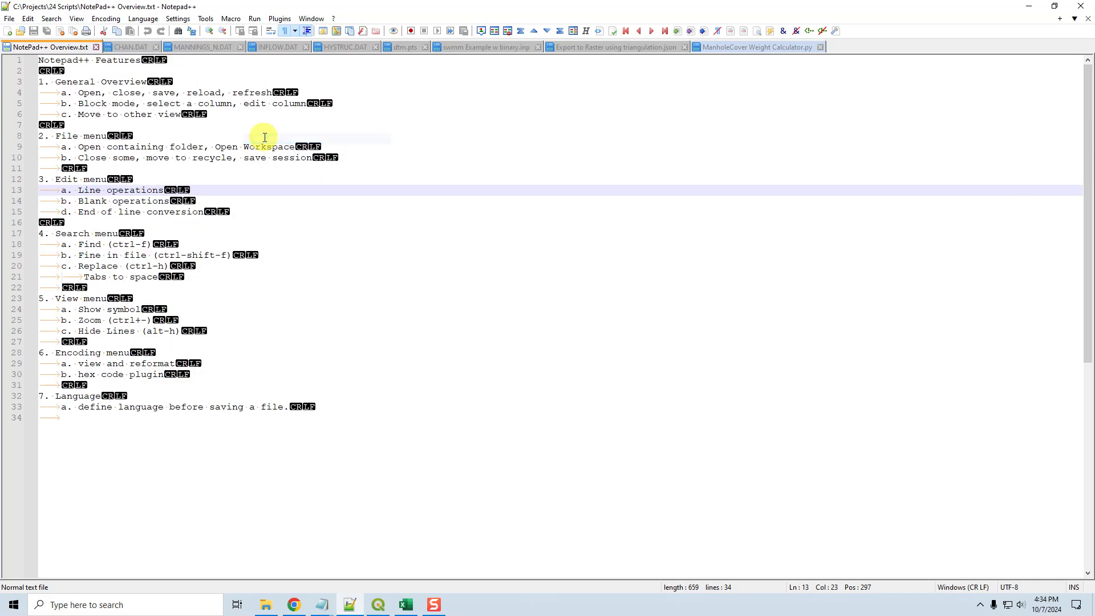
left_click(147, 59)
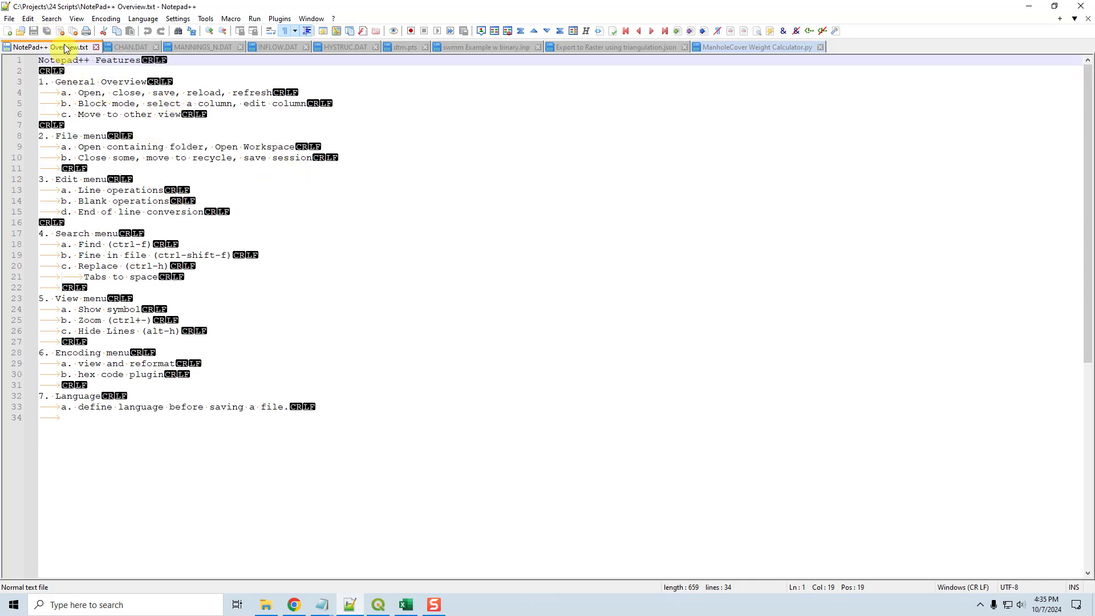
Convert the outline's line endings to Unix (LF), and undo the conversion.
left_click(28, 19)
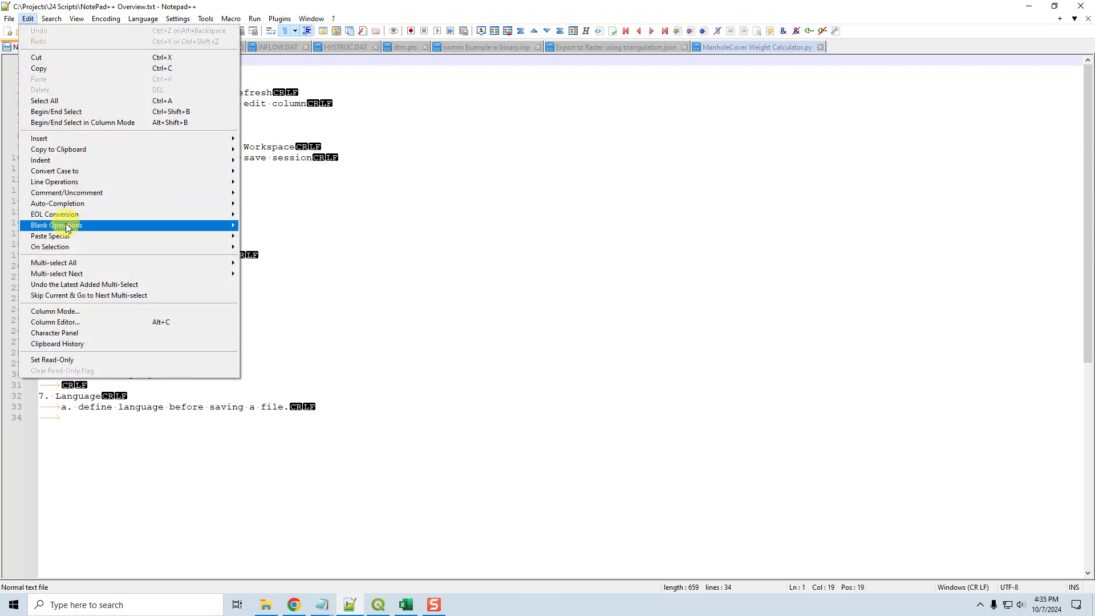
mouse_move(63, 215)
left_click(303, 226)
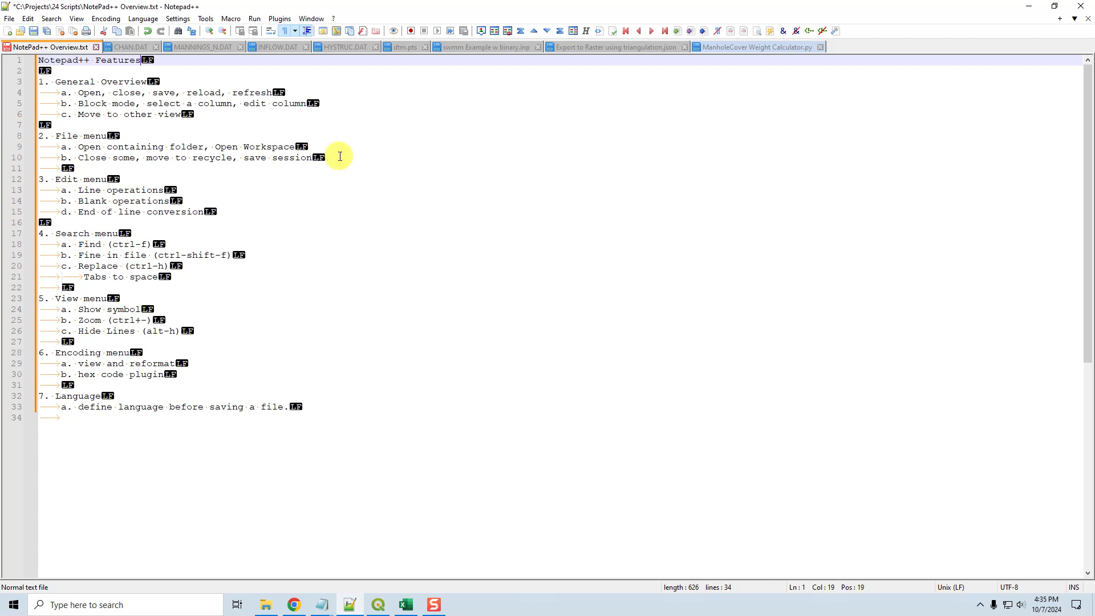
key("ctrl+z")
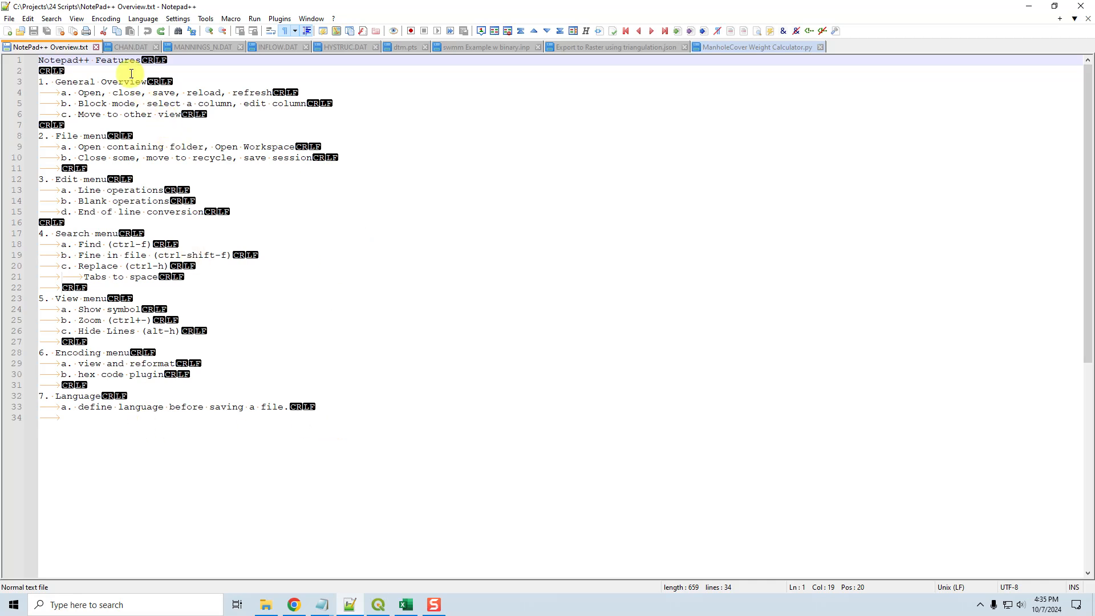
Turn off the display of all characters in the outline.
left_click(83, 21)
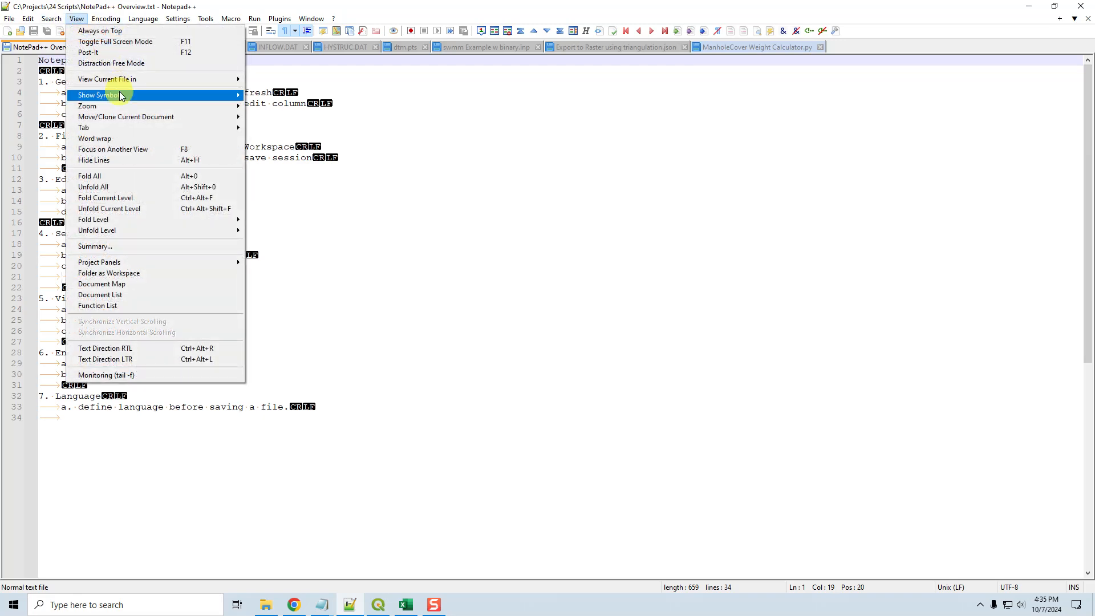
mouse_move(119, 96)
left_click(295, 140)
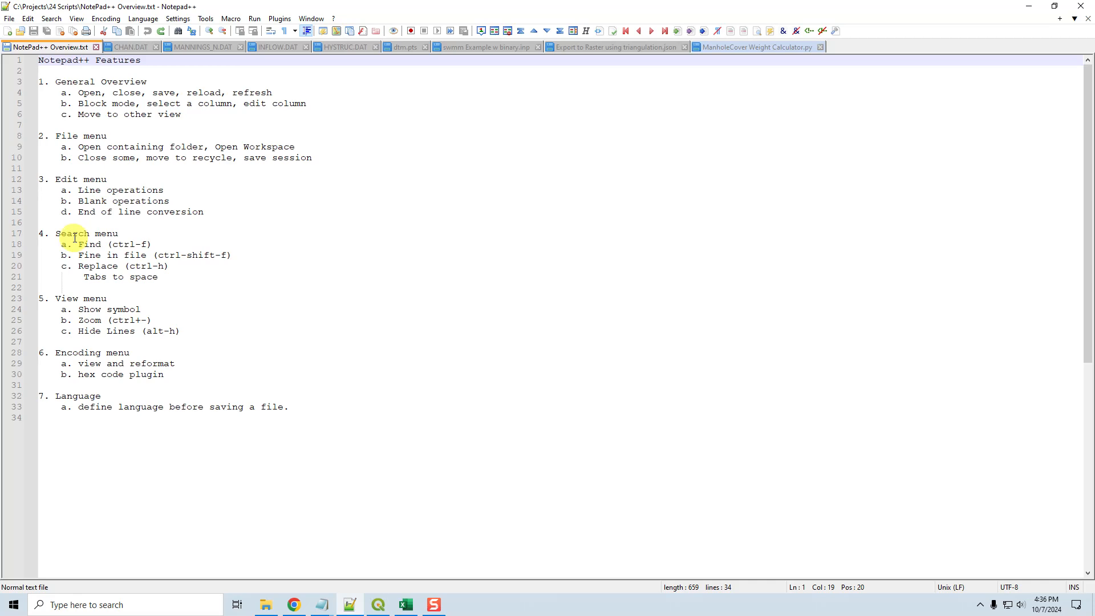
Open the Find dialog with the "Search menu" heading of the outline as the search term.
left_click_drag(55, 234, 119, 234)
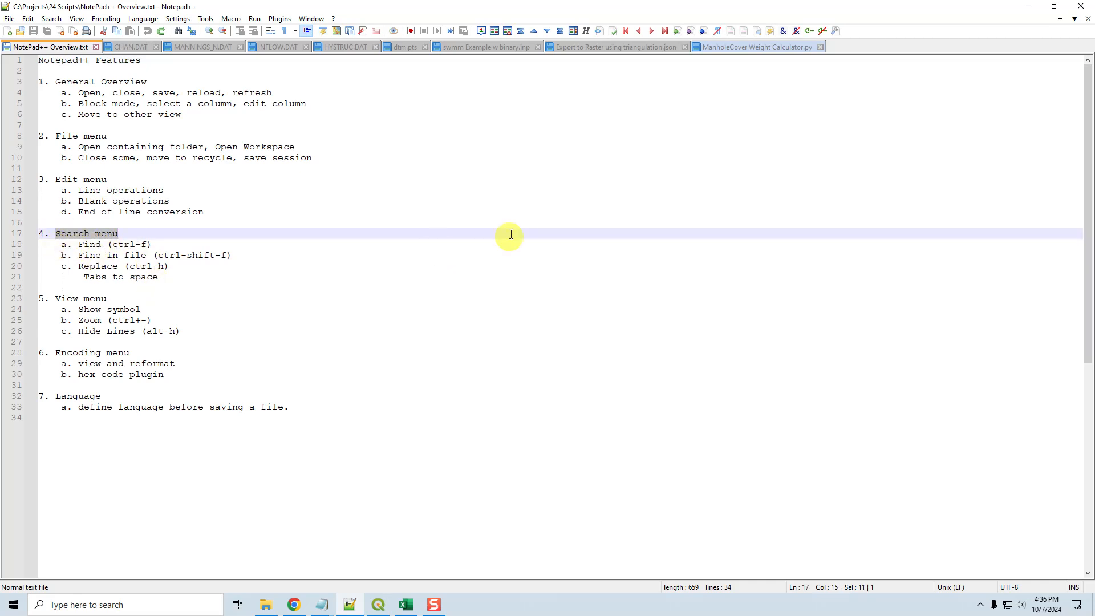
left_click(52, 21)
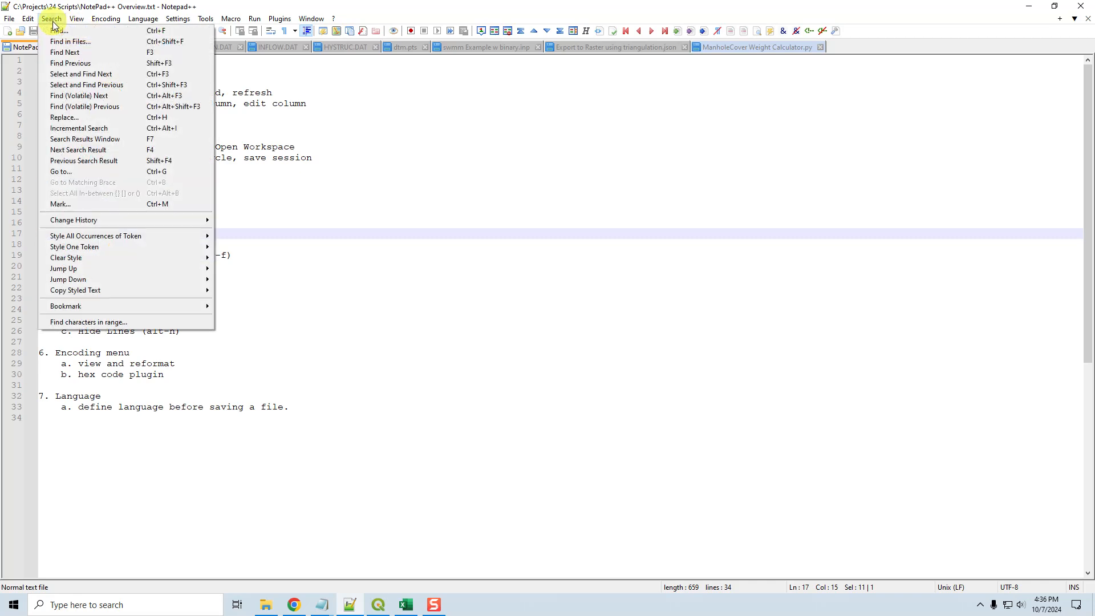
left_click(57, 30)
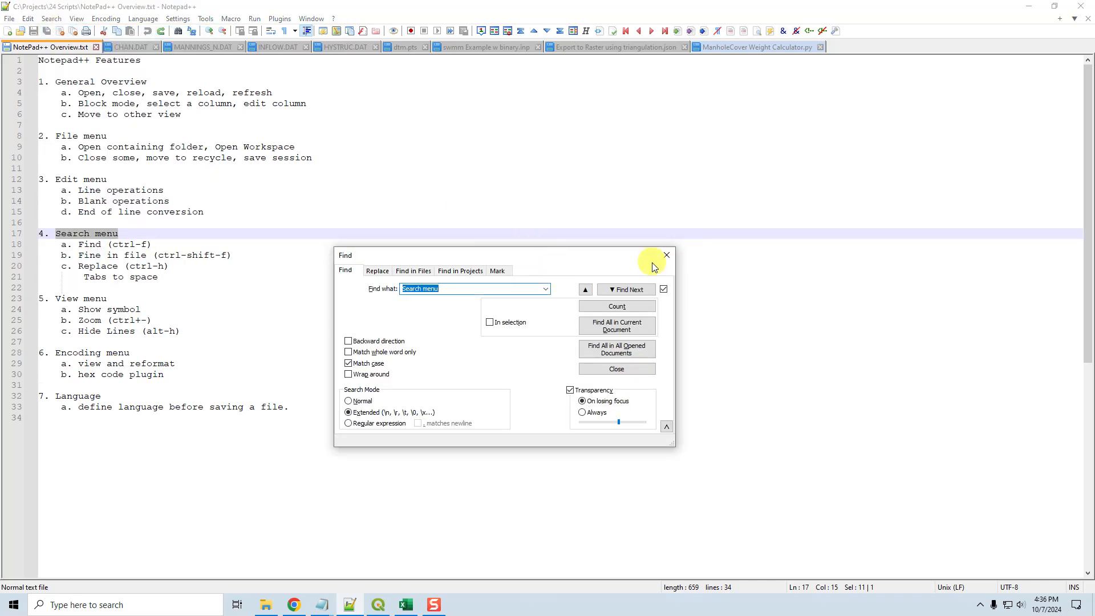
left_click_drag(467, 259, 515, 97)
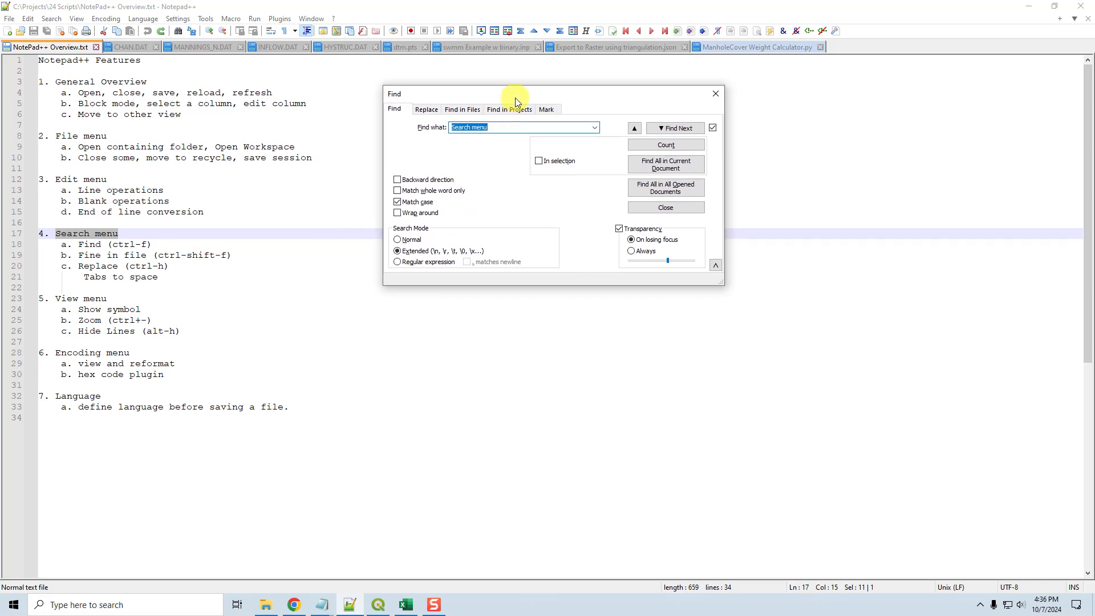
Bring up a find for the word "General" from heading 1, view the replace options, and close the dialog.
left_click(89, 233)
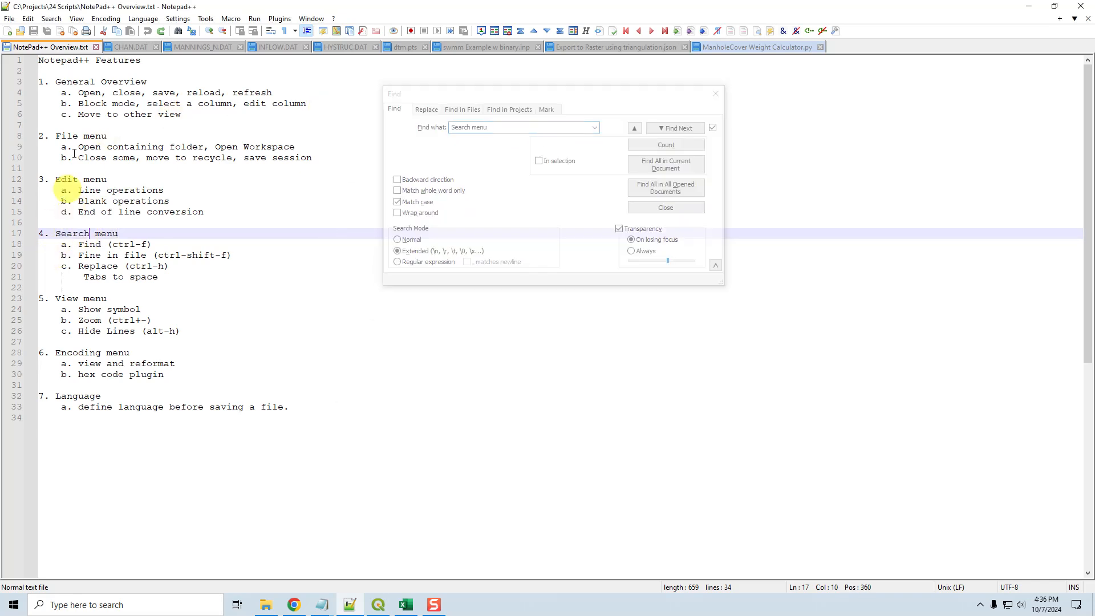
left_click(71, 85)
double_click(72, 87)
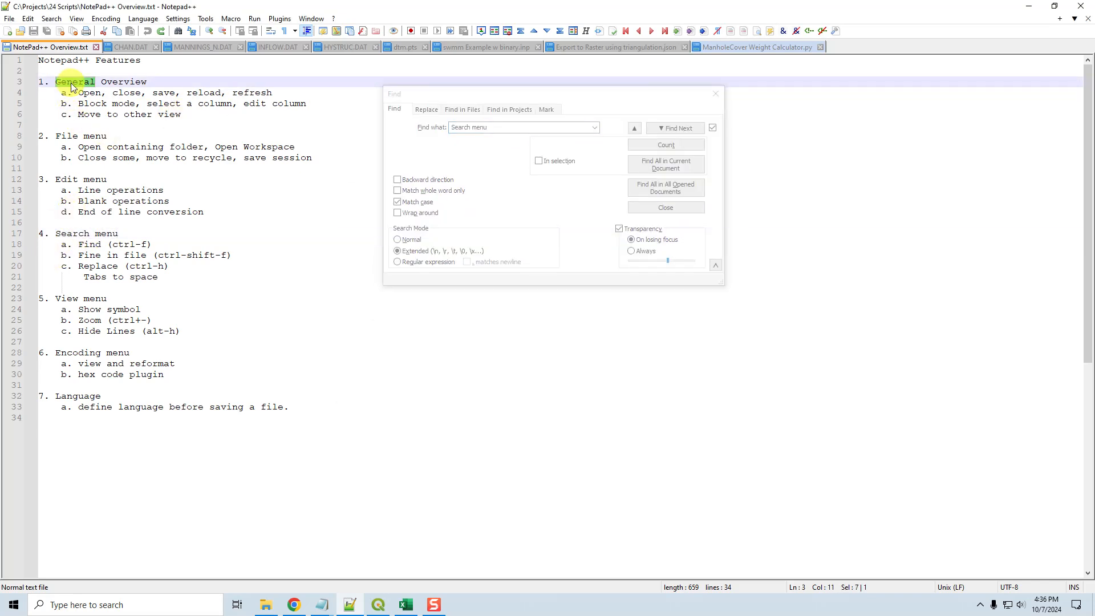
left_click(69, 137)
left_click(79, 82)
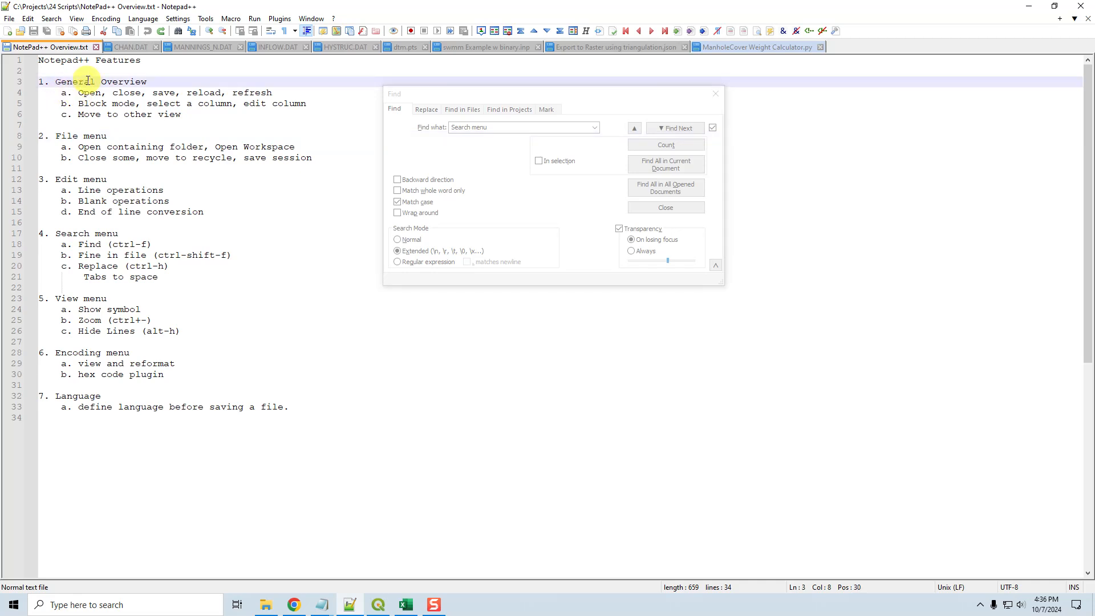
key("ctrl+f")
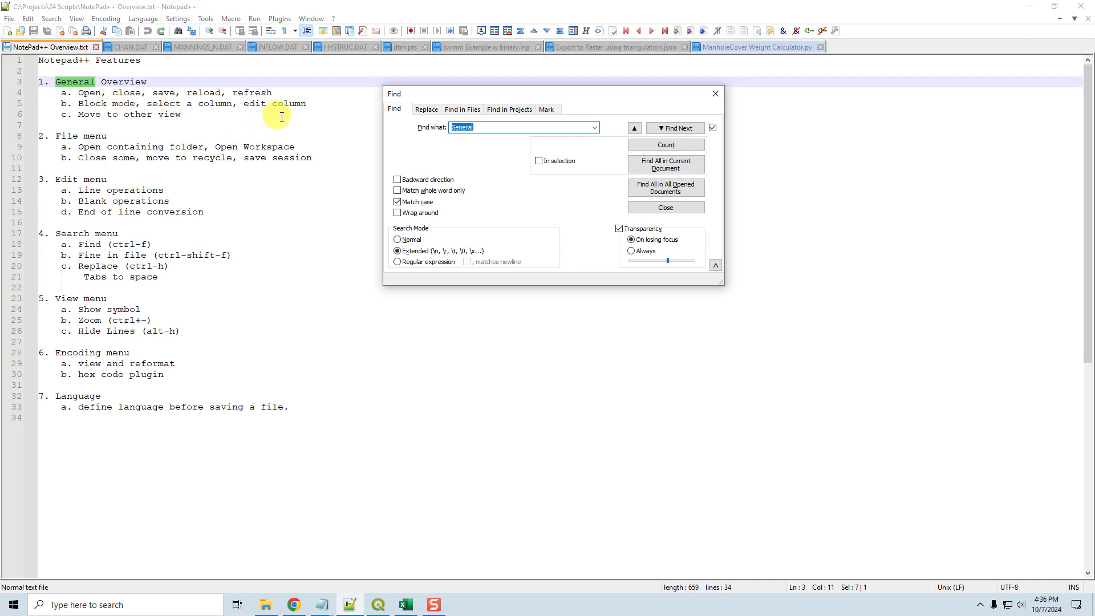
left_click(95, 179)
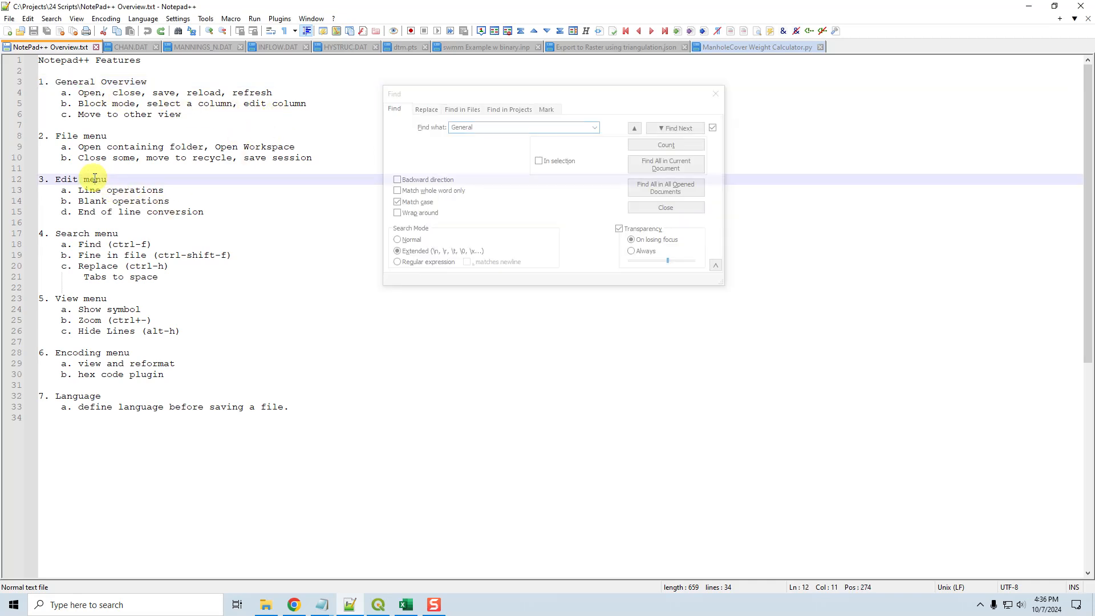
left_click(426, 109)
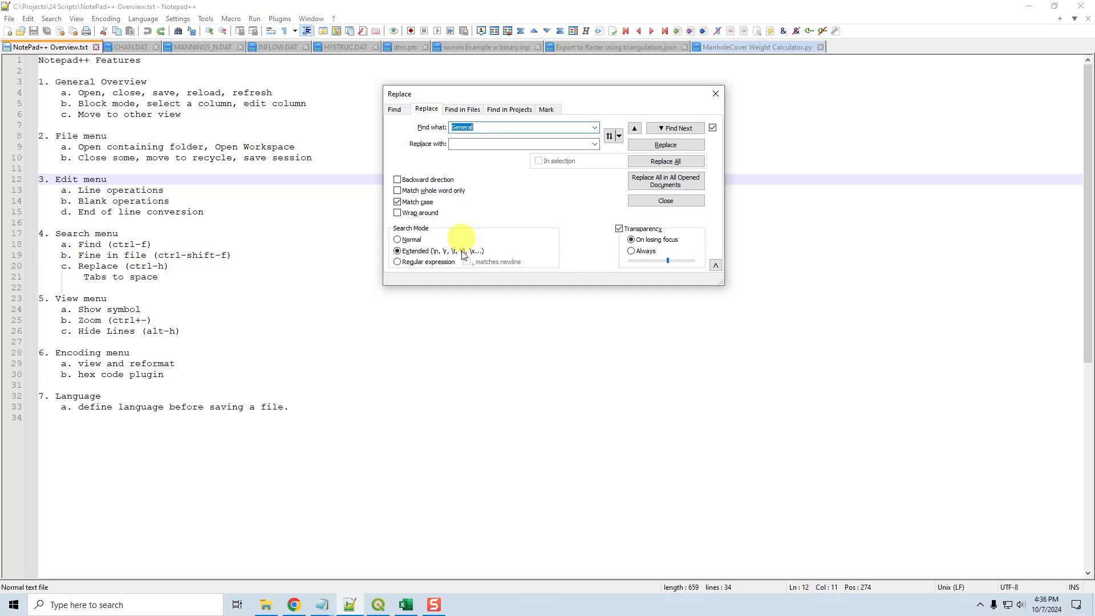
left_click(715, 94)
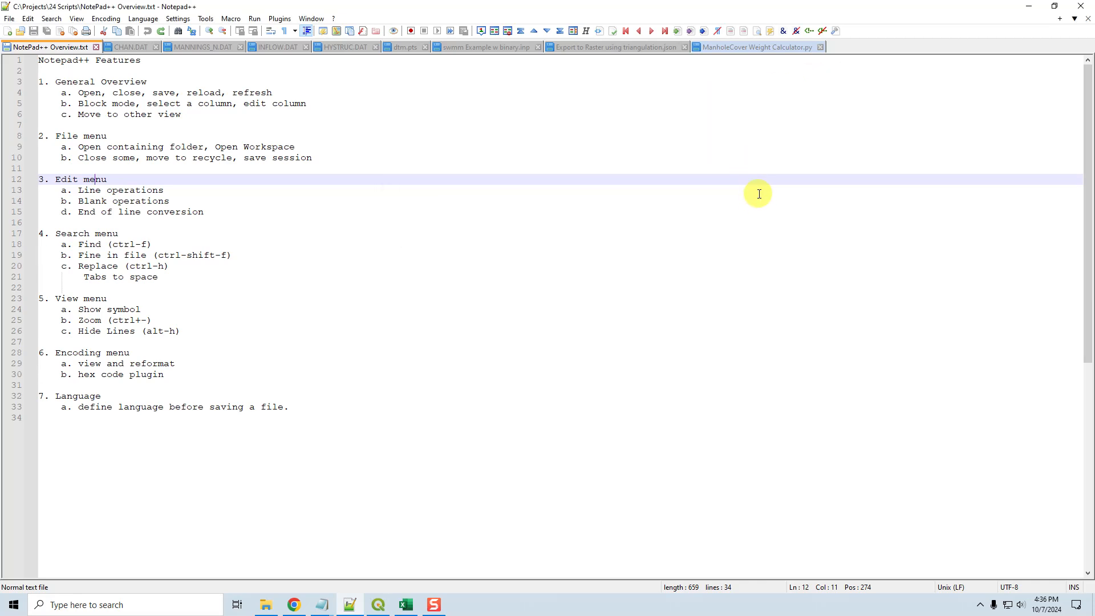
Replace all occurrences of "menu" with "Menu" from the start of the outline, matching case.
key("ctrl+h")
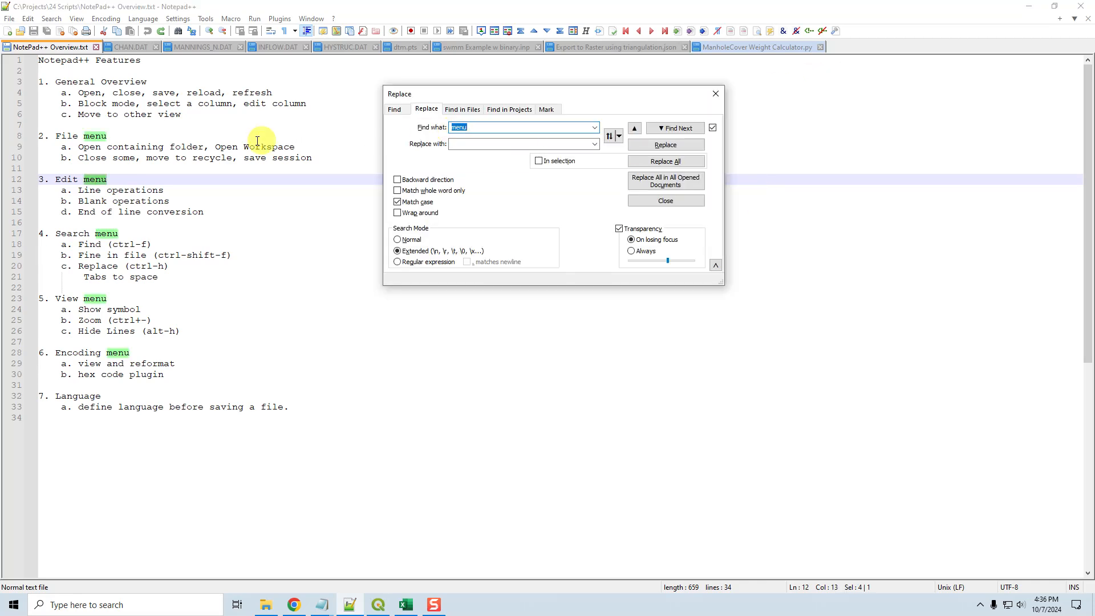
left_click(462, 143)
type("Menu")
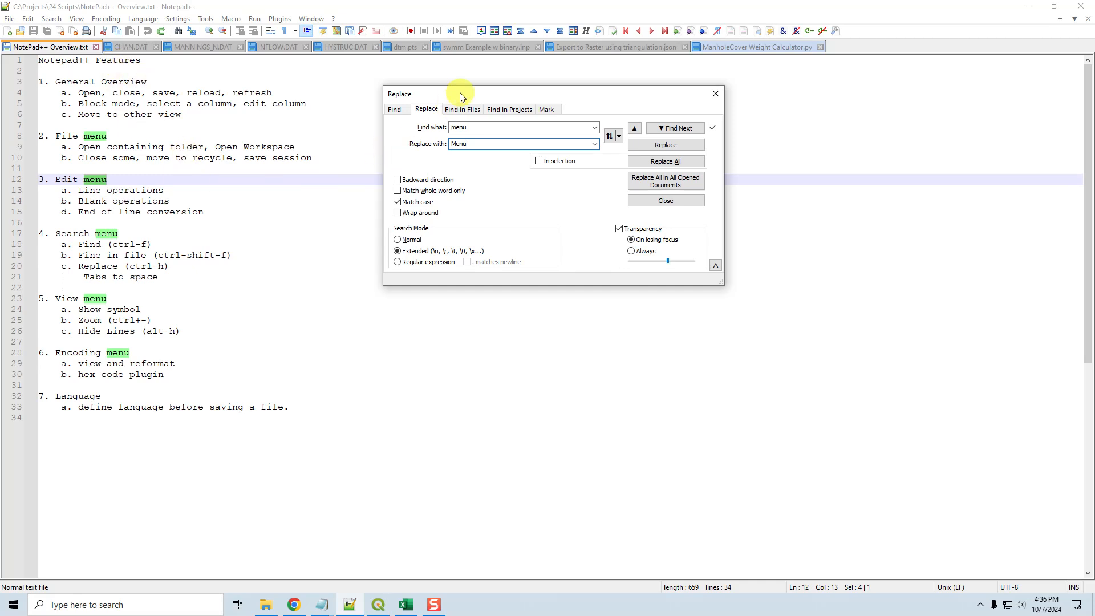
left_click_drag(461, 97, 580, 107)
left_click(264, 178)
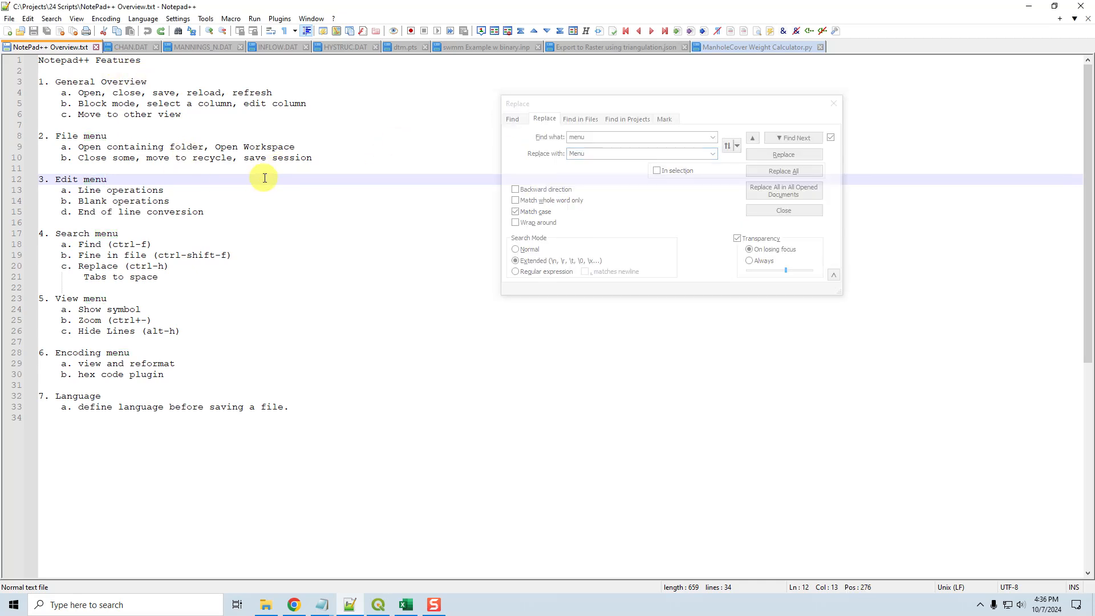
key("ctrl+Home")
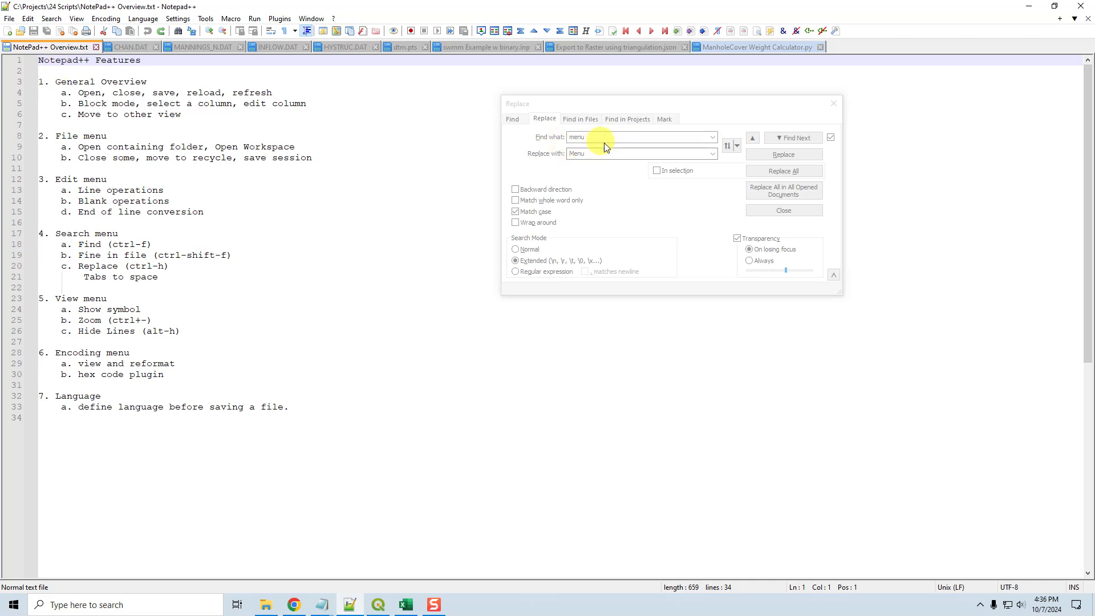
left_click(797, 173)
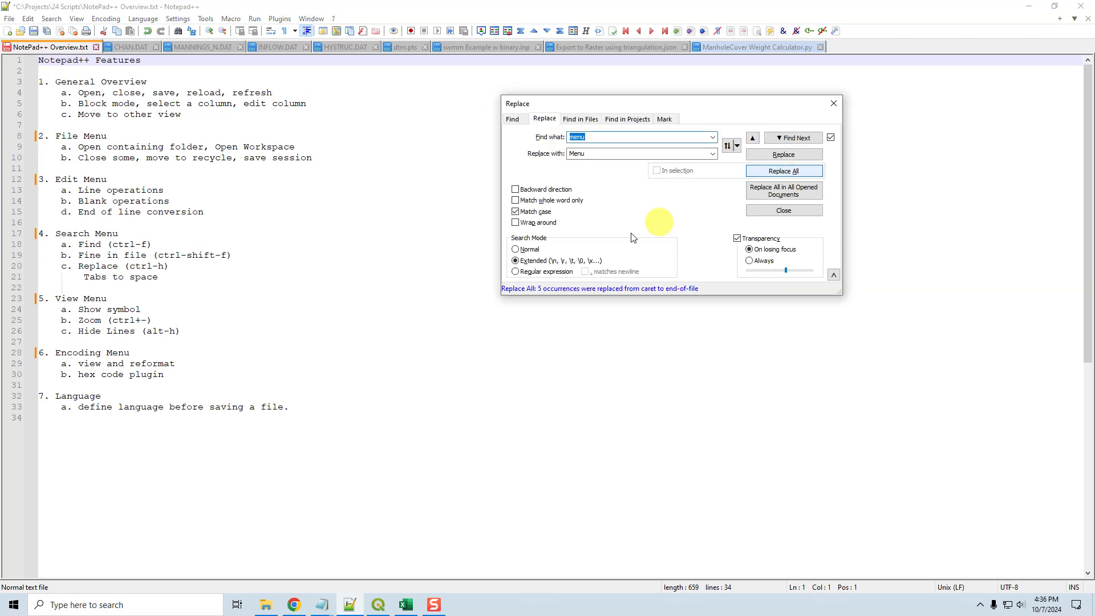
Save the outline file and close the Replace dialog.
left_click(351, 299)
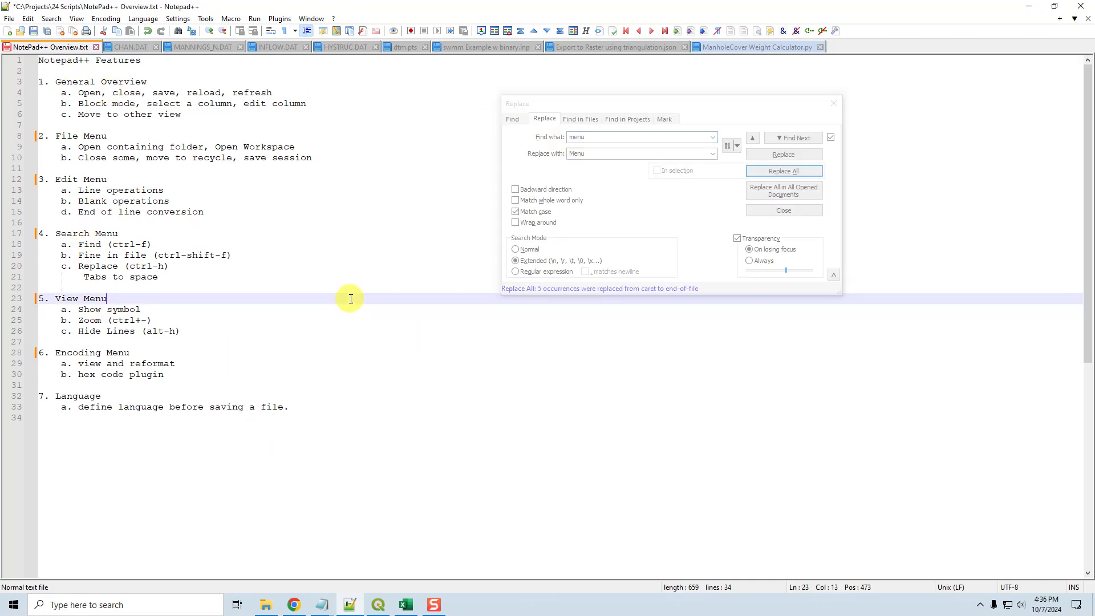
key("ctrl+s")
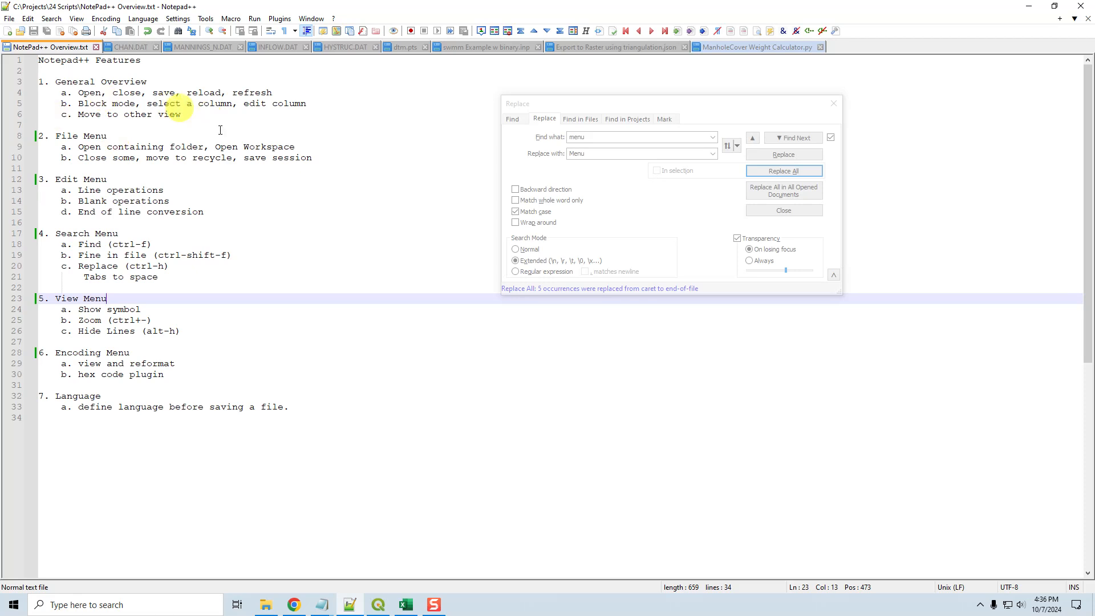
left_click(833, 104)
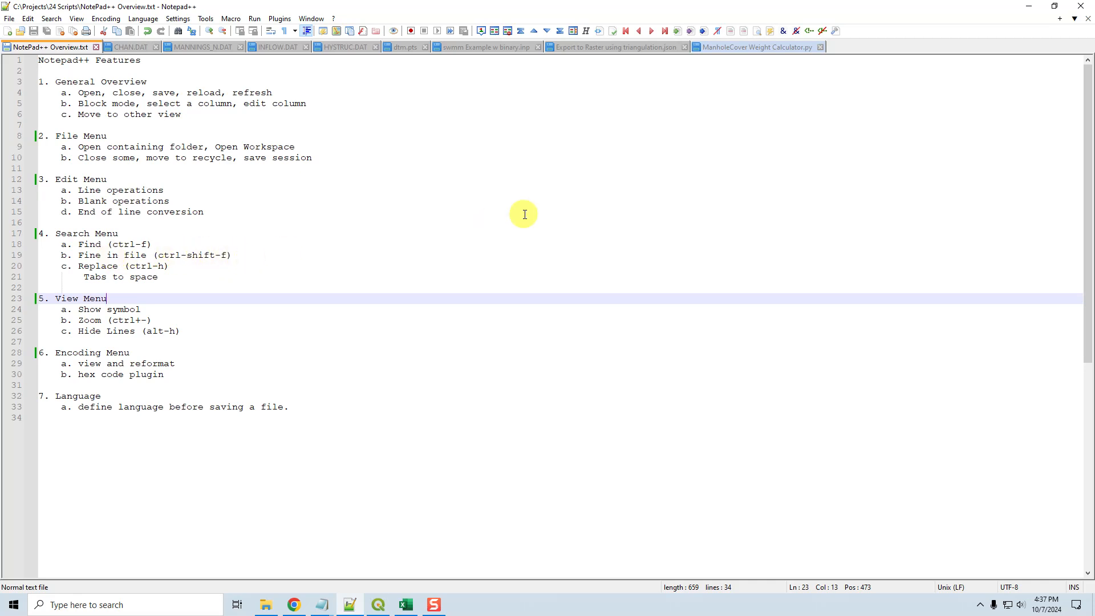
Search the *.py files in the flo2d plugin folder and all its sub-folders for "import", with the replacement text cleared.
key("ctrl+shift+f")
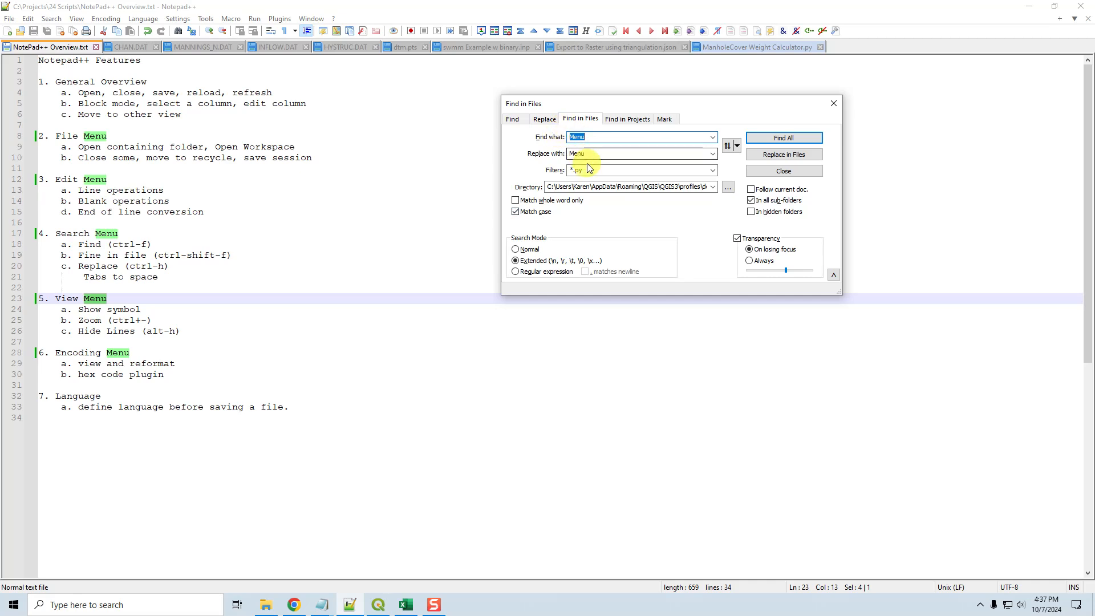
double_click(624, 187)
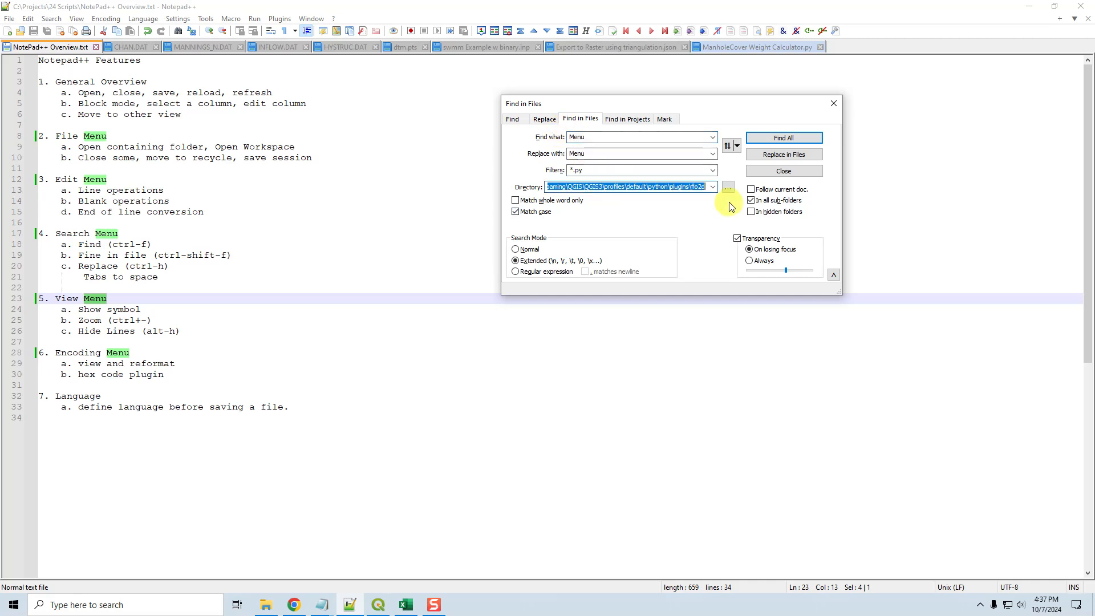
key("End")
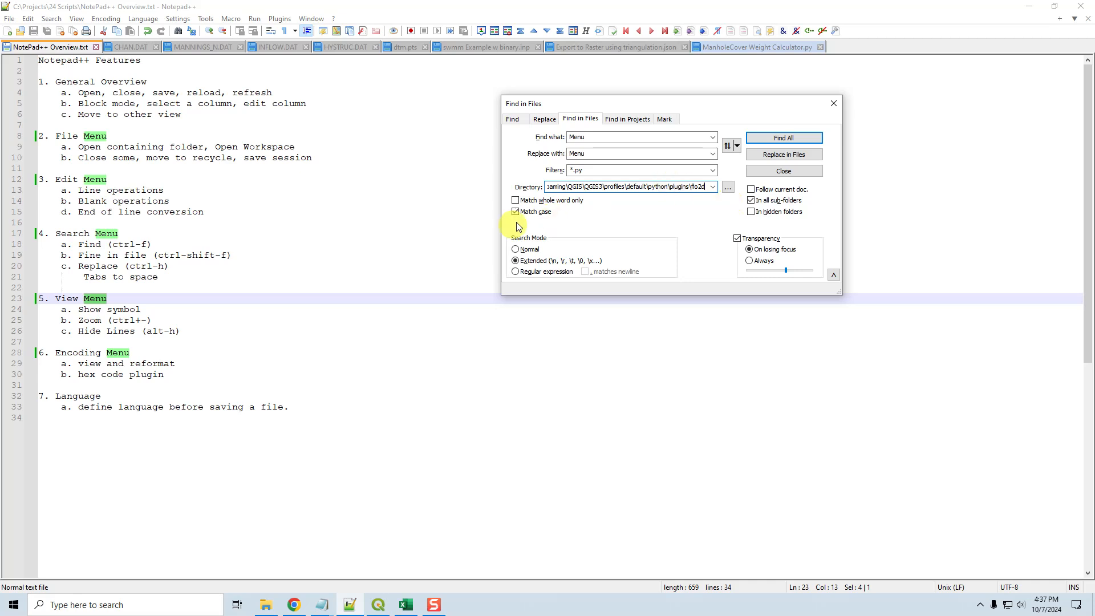
double_click(702, 188)
double_click(588, 170)
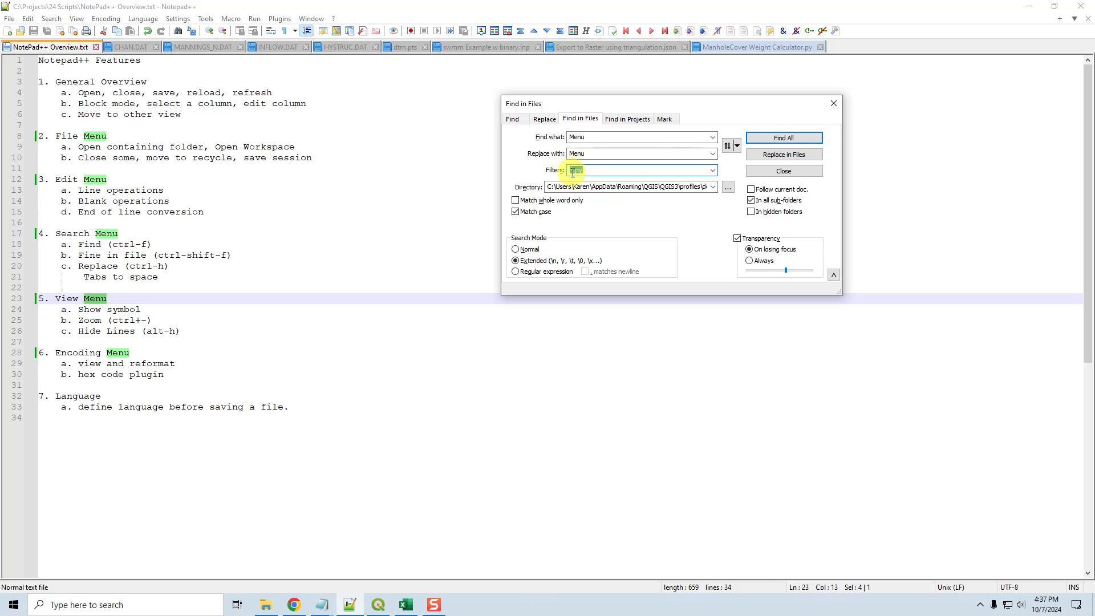
double_click(599, 137)
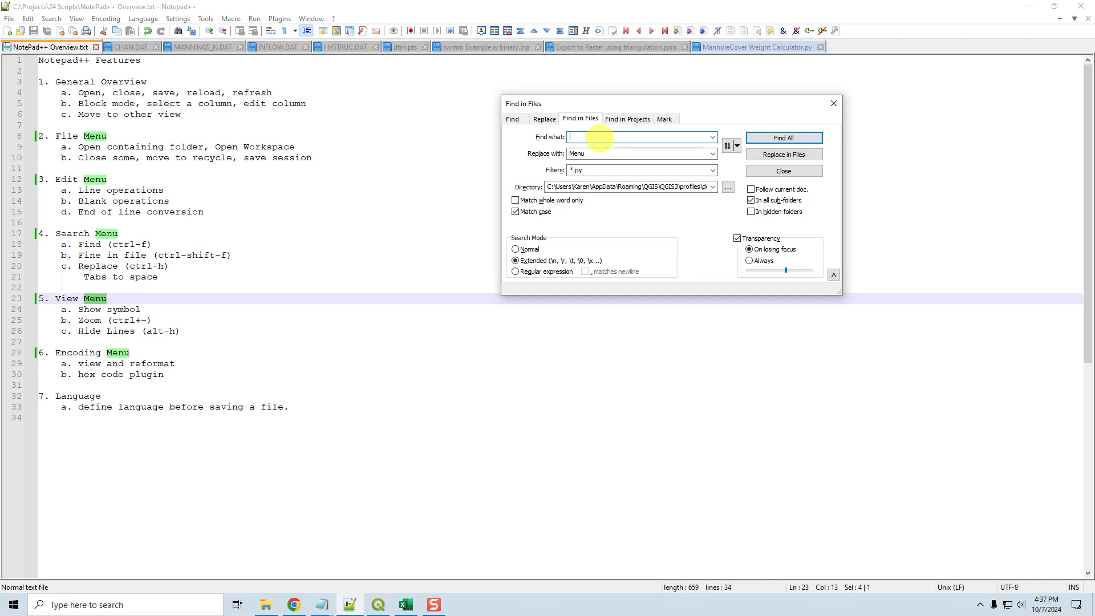
type("import")
double_click(579, 154)
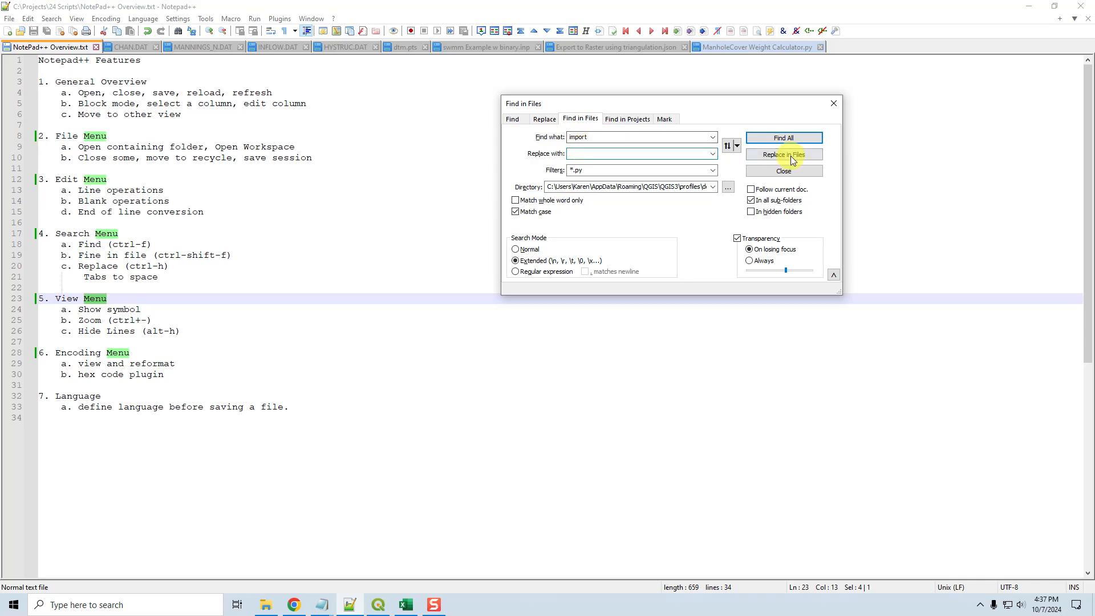
left_click(786, 142)
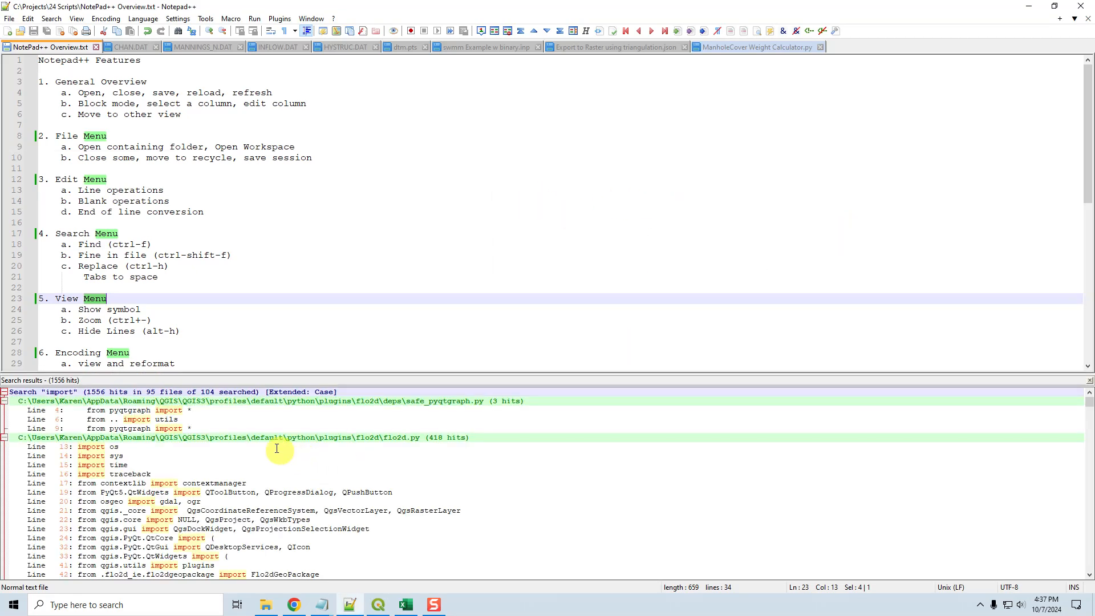
Collapse and re-expand the search results, open the line 4 hit in safe_pyqtgraph.py, and close that file.
double_click(97, 393)
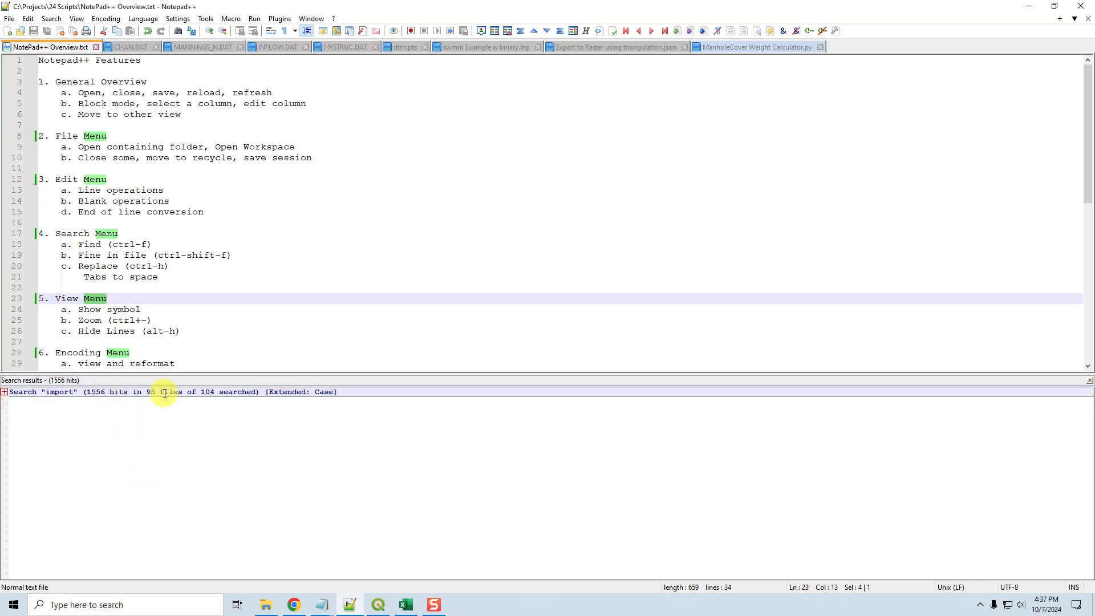
left_click(4, 392)
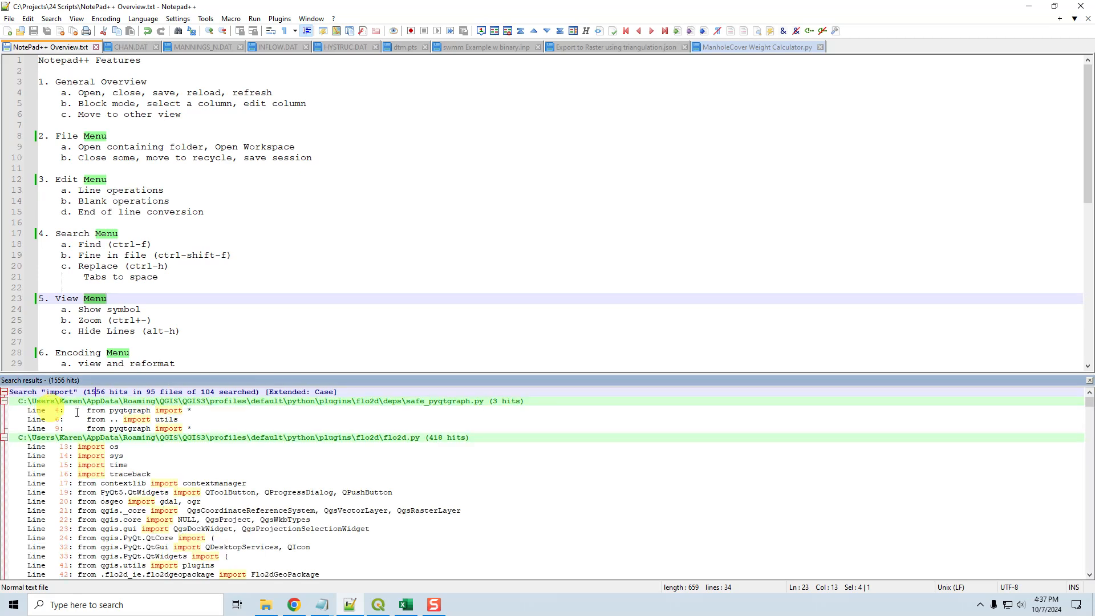
double_click(168, 410)
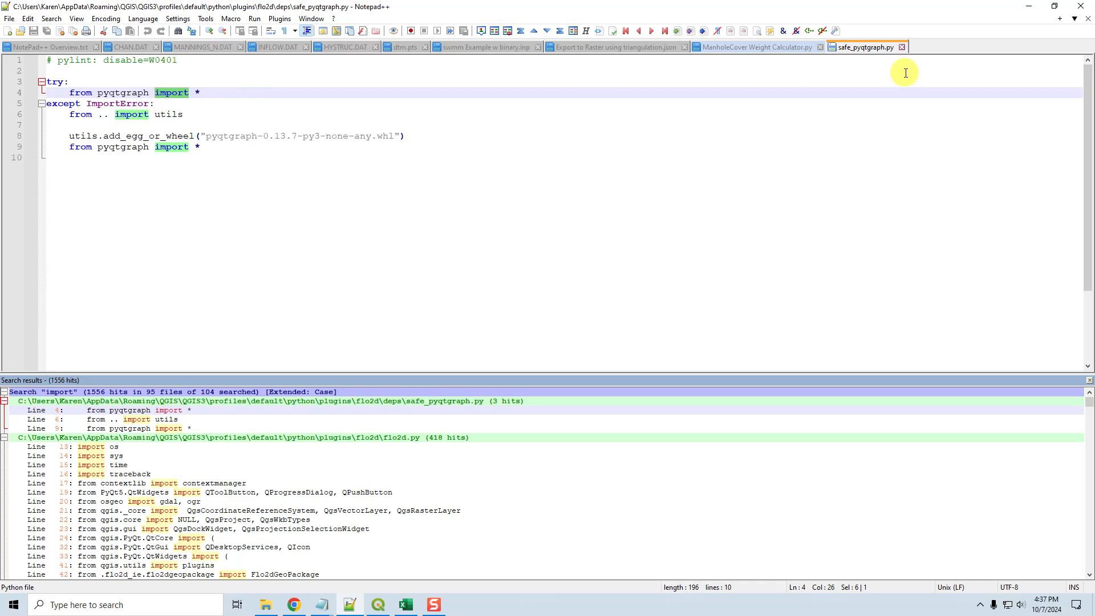
left_click(902, 47)
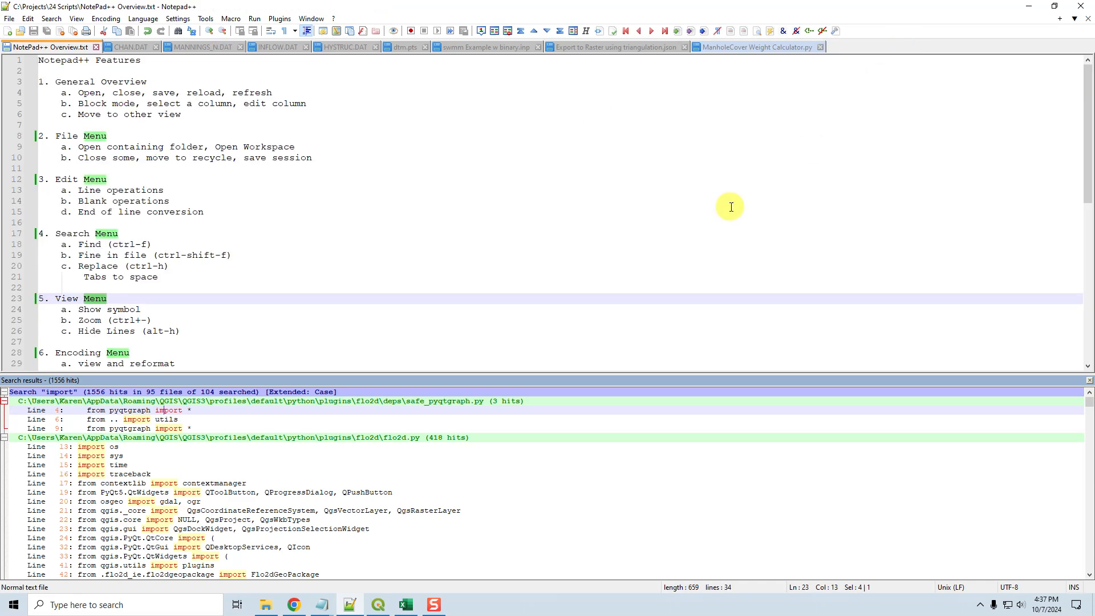
Look over the "import" search results and close them.
scroll(260, 508, "down", 3)
scroll(255, 527, "up", 3)
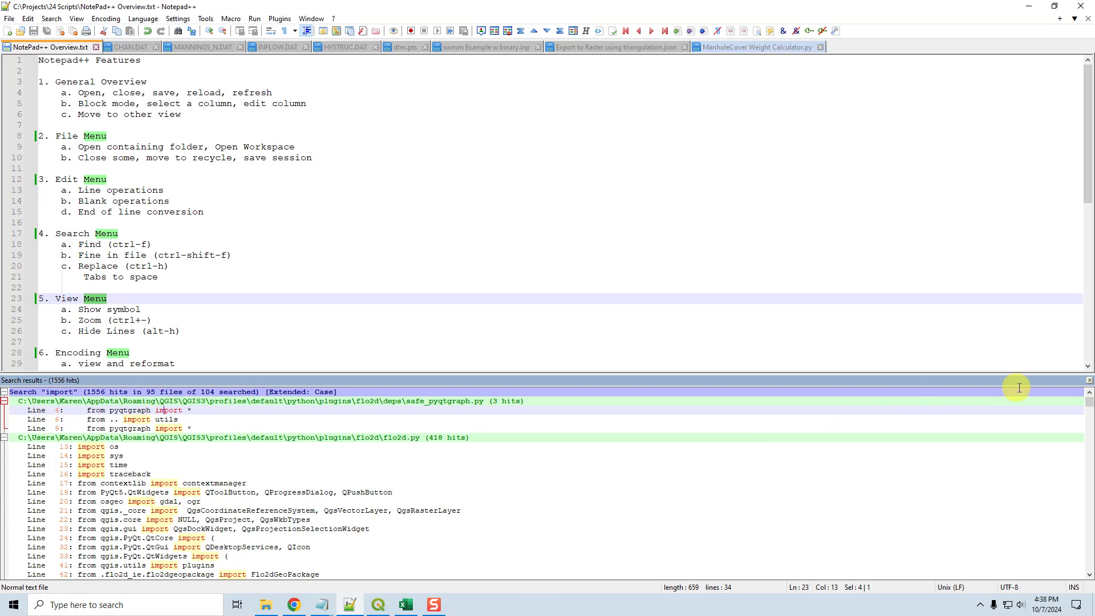
left_click(1089, 381)
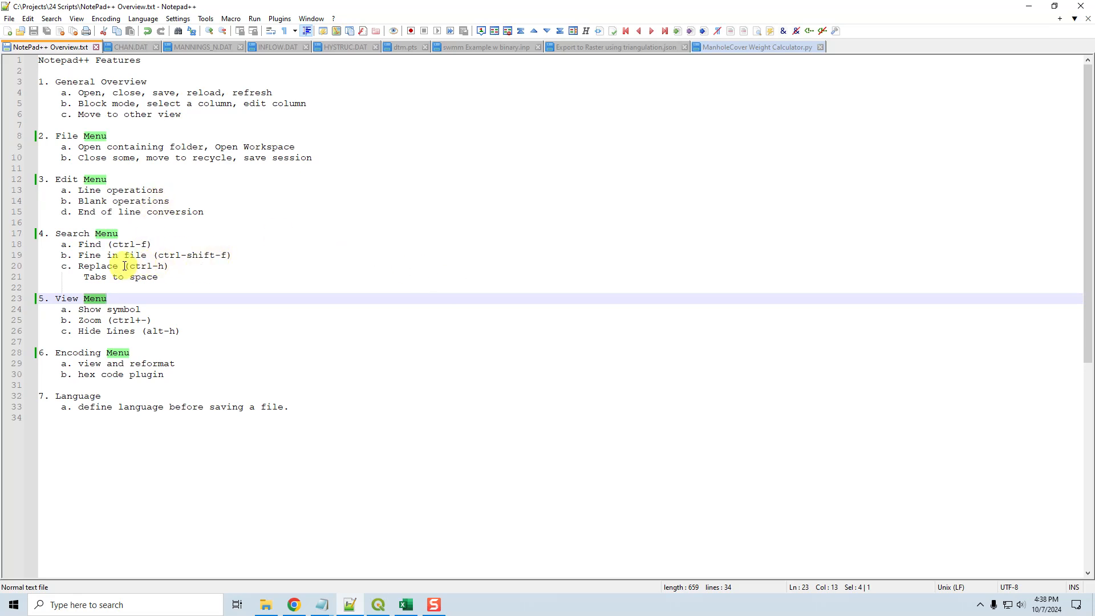
Replace the hydrograph rows on lines 95 to 106 of INFLOW.DAT with the rows copied from Sheet2 of the Excel workbook.
left_click_drag(172, 279, 6, 271)
left_click(85, 276)
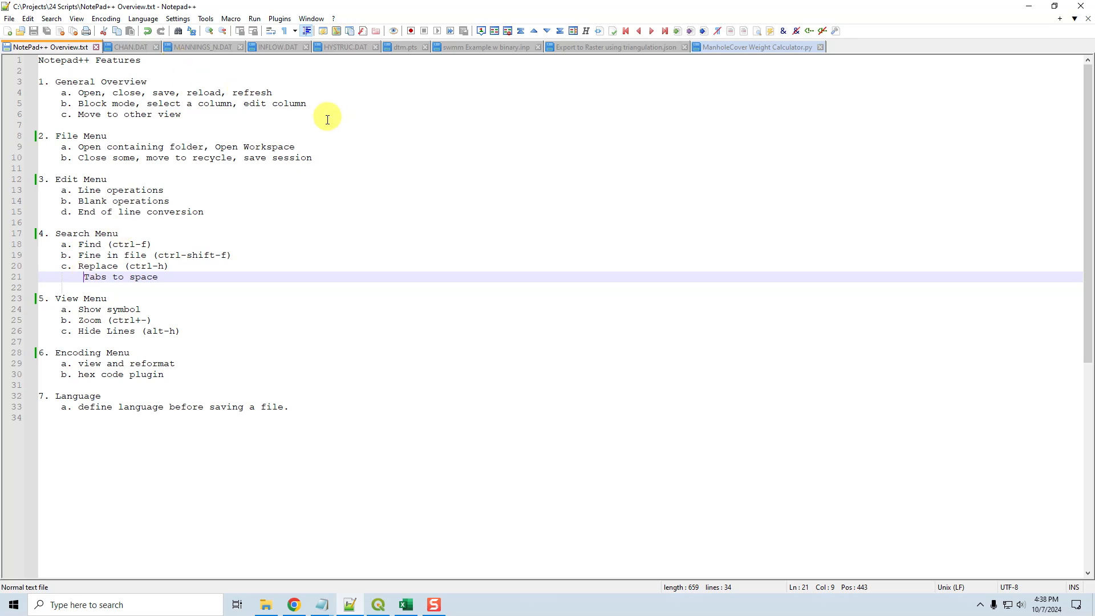
left_click(278, 48)
left_click(405, 605)
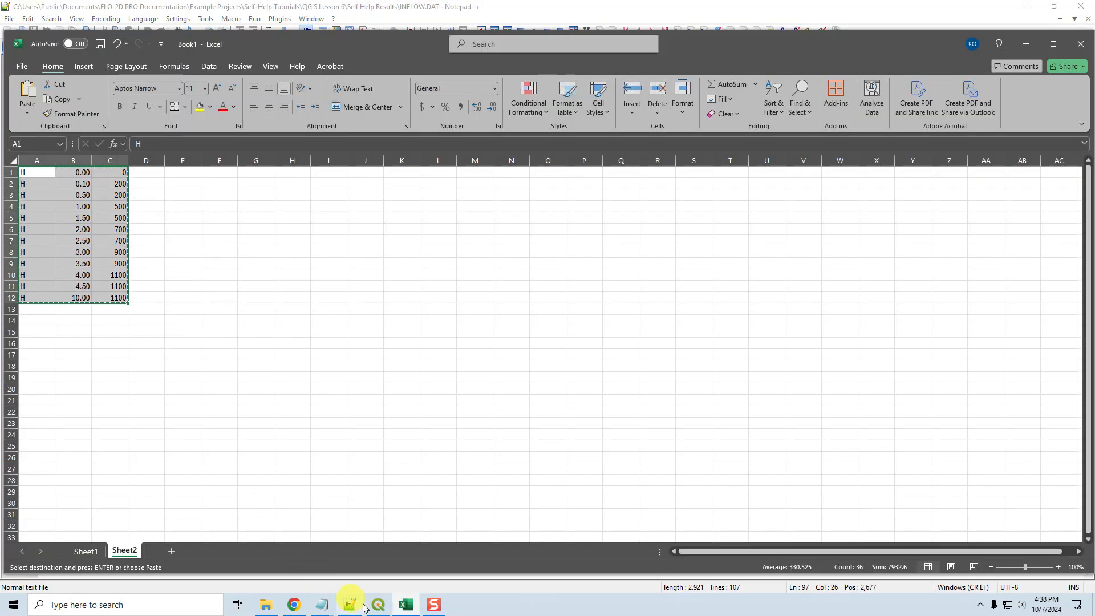
mouse_move(394, 611)
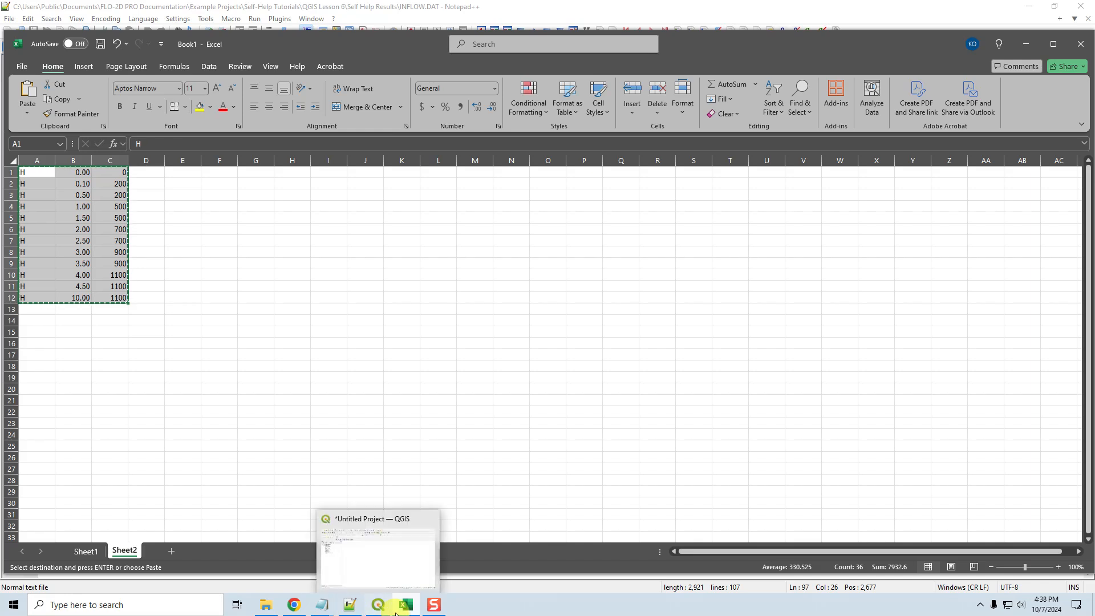
left_click(350, 603)
left_click_drag(203, 347, 3, 217)
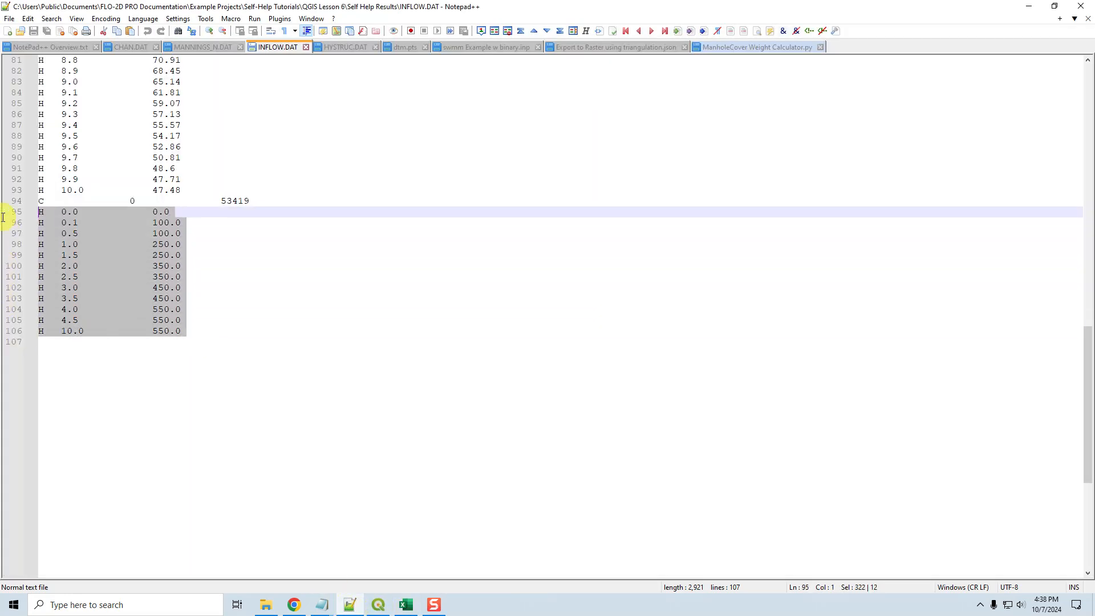
type("H\t0.00\t0 H\t0.10\t200 H\t0.50\t200 H\t1.00\t500 H\t1.50\t500 H\t2.00\t700 H\t2.50\t700 H\t3.00\t900 H\t3.50\t900 H\t4.00\t1100 H\t4.50\t1100 H\t10.00\t1100")
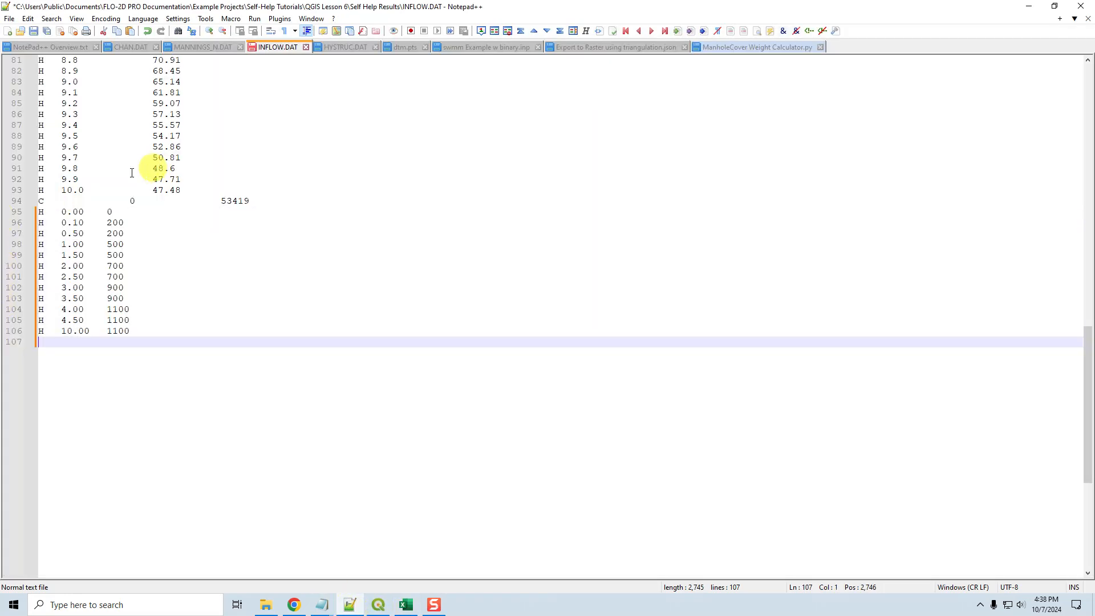
Check the tab gaps on line 95 and convert all tabs in INFLOW.DAT to spaces with TAB to Space.
left_click(41, 212)
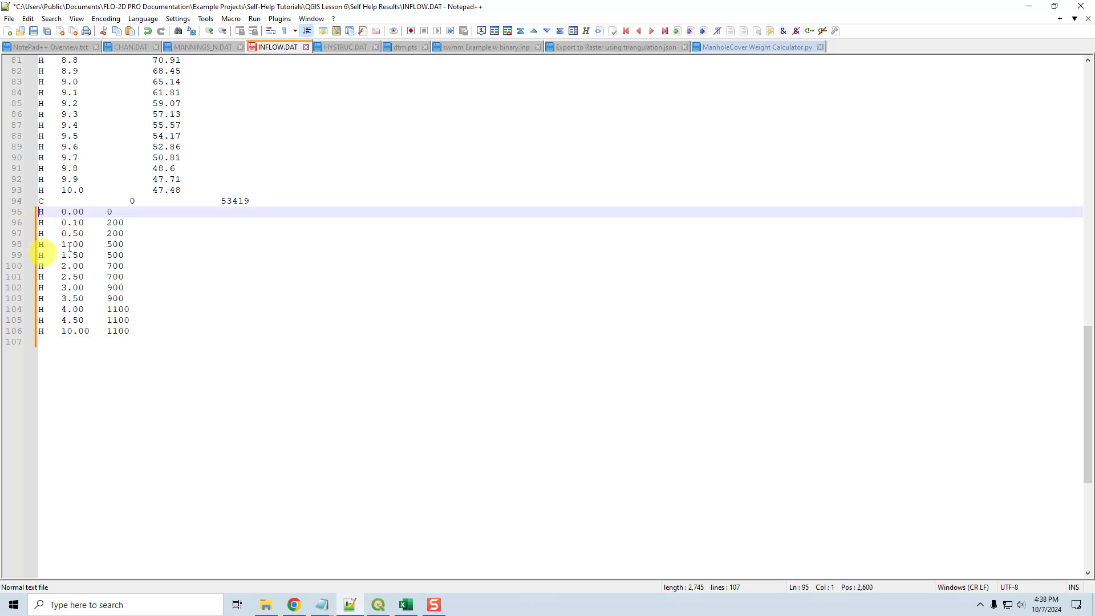
left_click(52, 213)
left_click(58, 213)
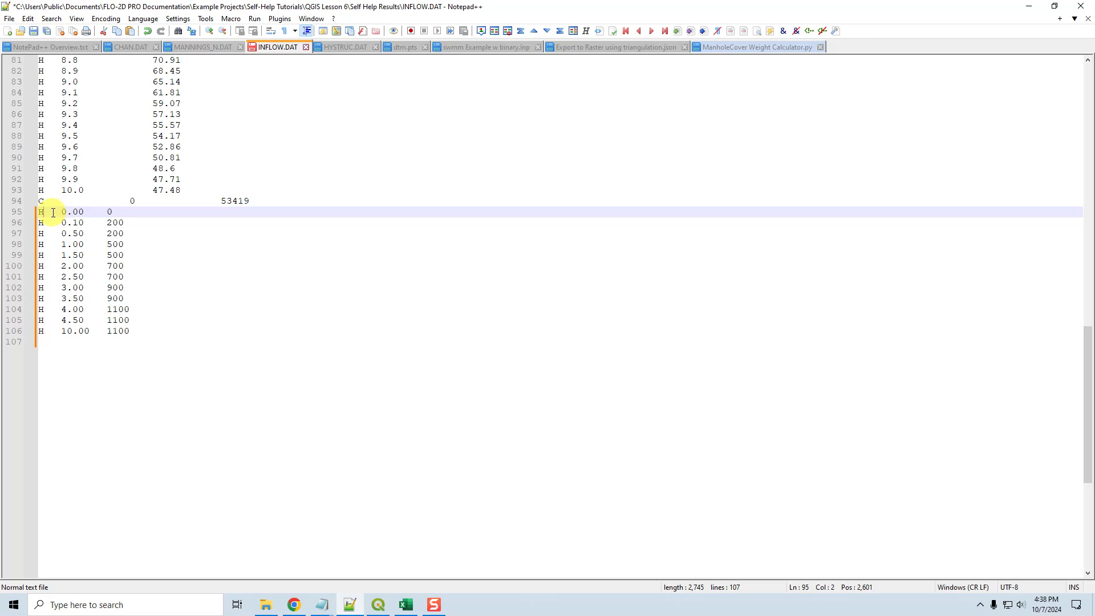
left_click(41, 211)
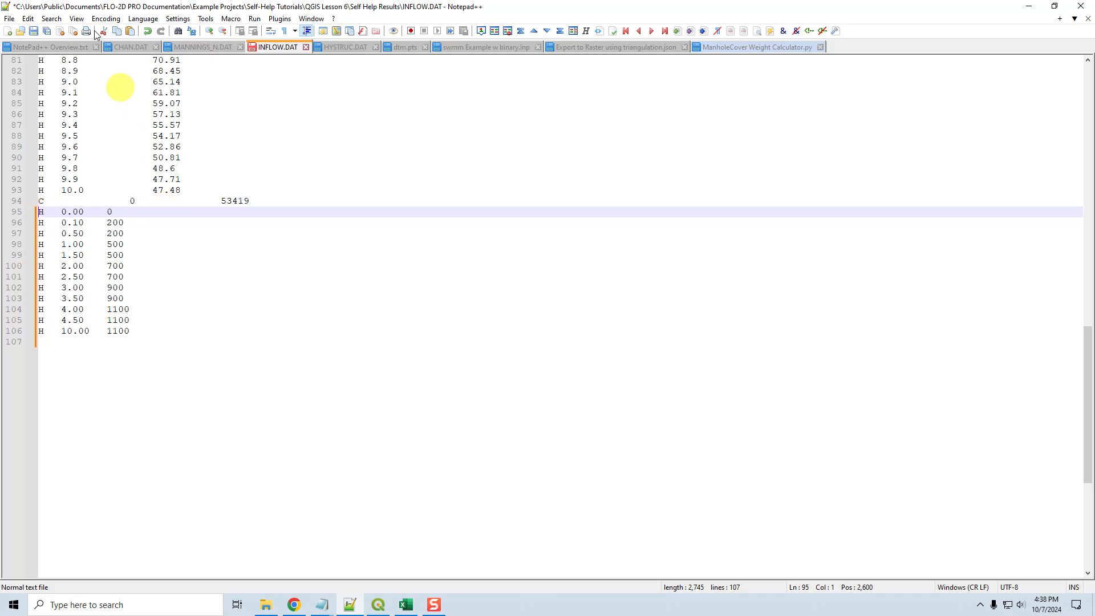
left_click(26, 19)
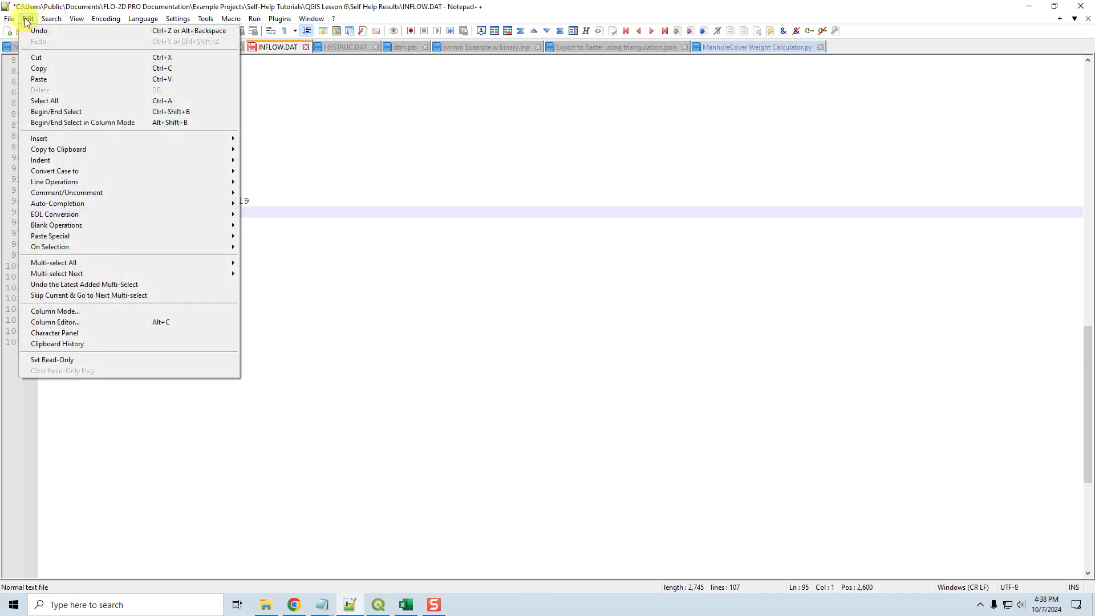
mouse_move(44, 185)
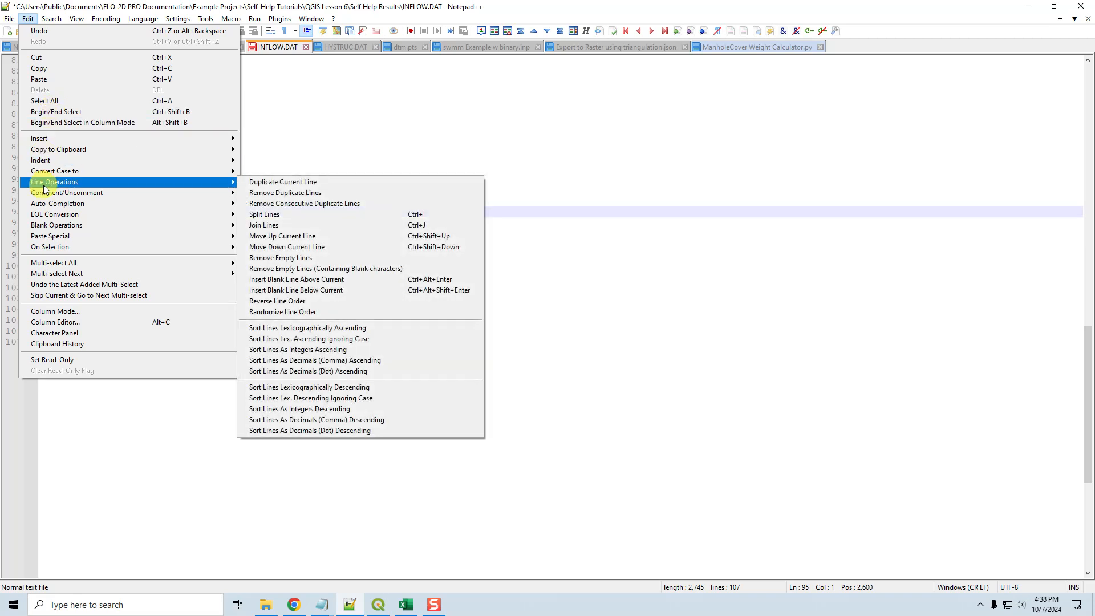
mouse_move(57, 225)
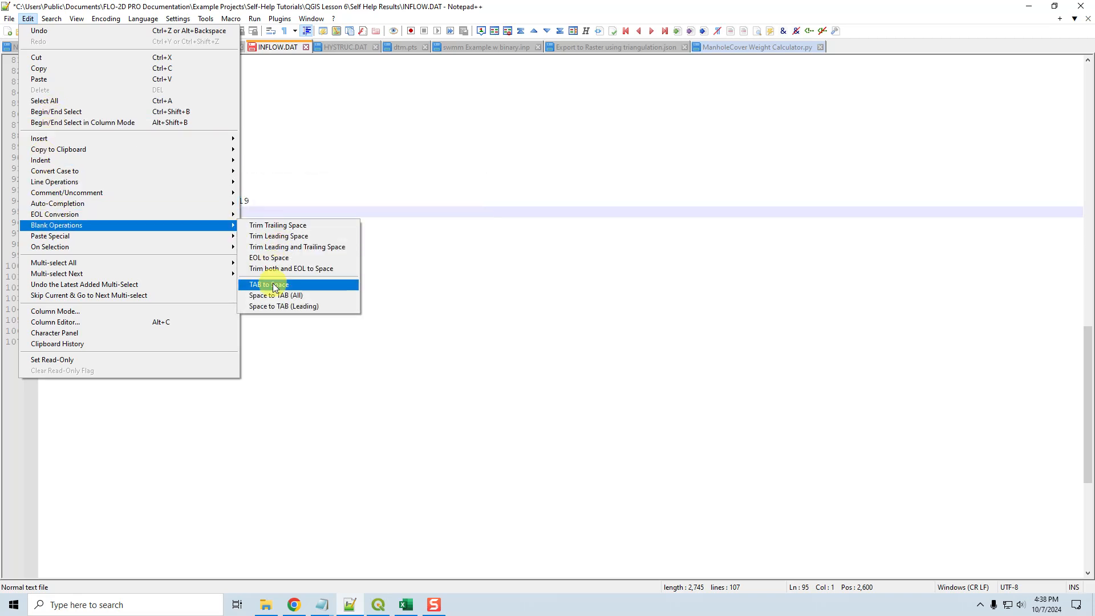
left_click(273, 284)
Check the converted spacing in the pasted rows and reload INFLOW.DAT from disk, discarding the changes.
left_click_drag(50, 212, 108, 237)
left_click(66, 212)
left_click_drag(85, 298, 95, 287)
left_click(40, 211)
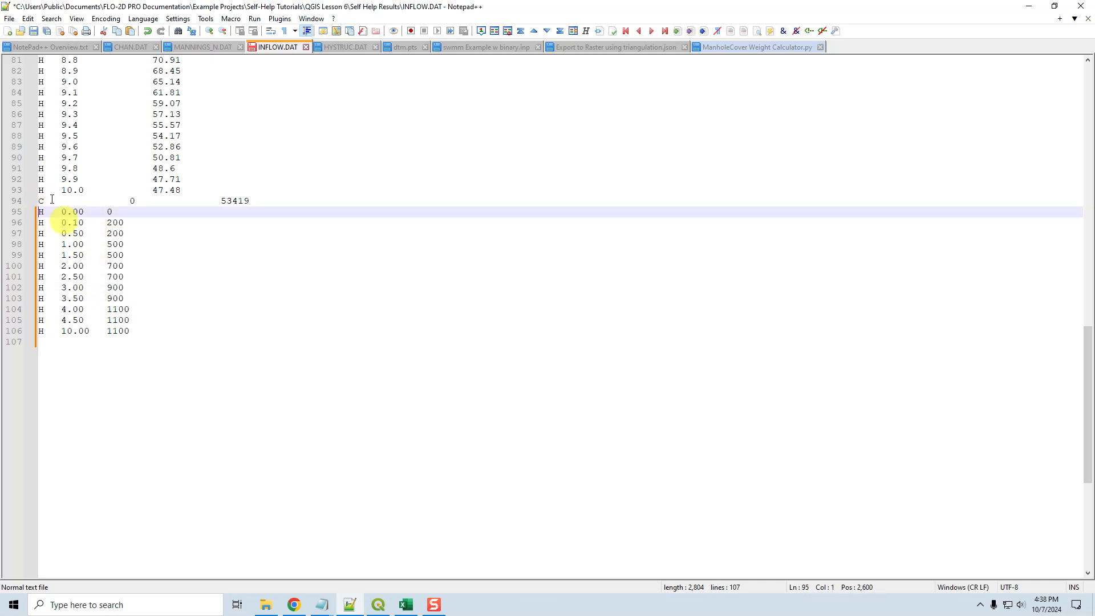
left_click_drag(46, 320, 58, 320)
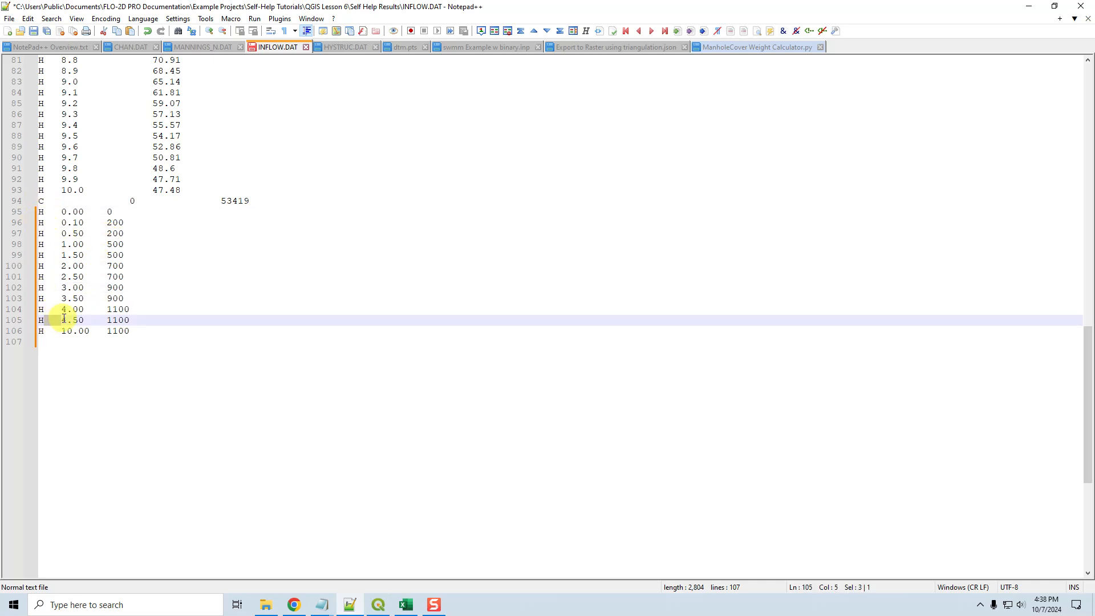
left_click(354, 255)
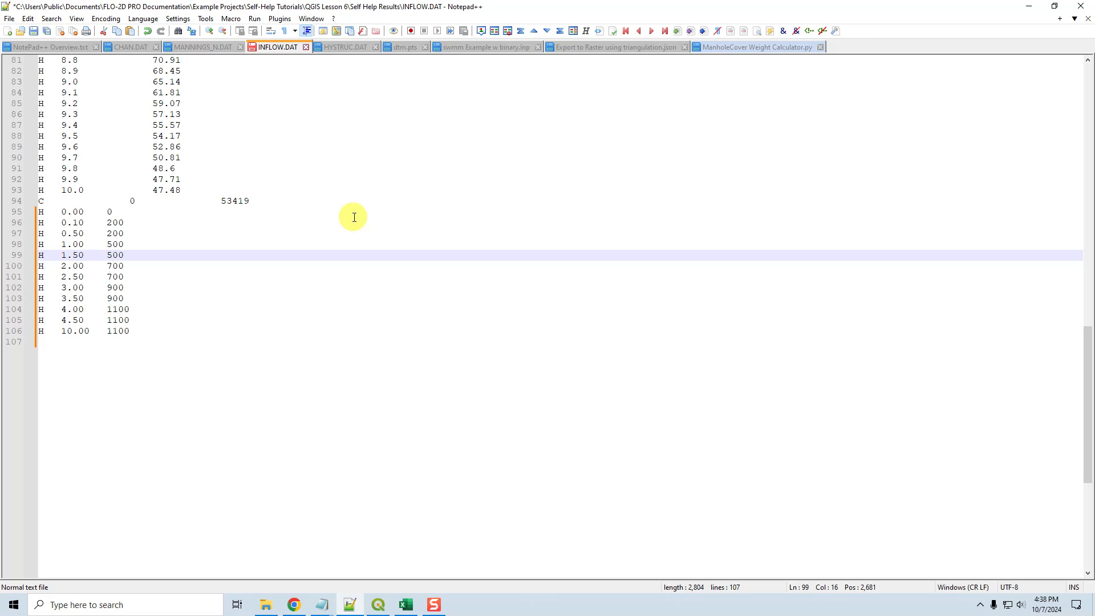
left_click(590, 343)
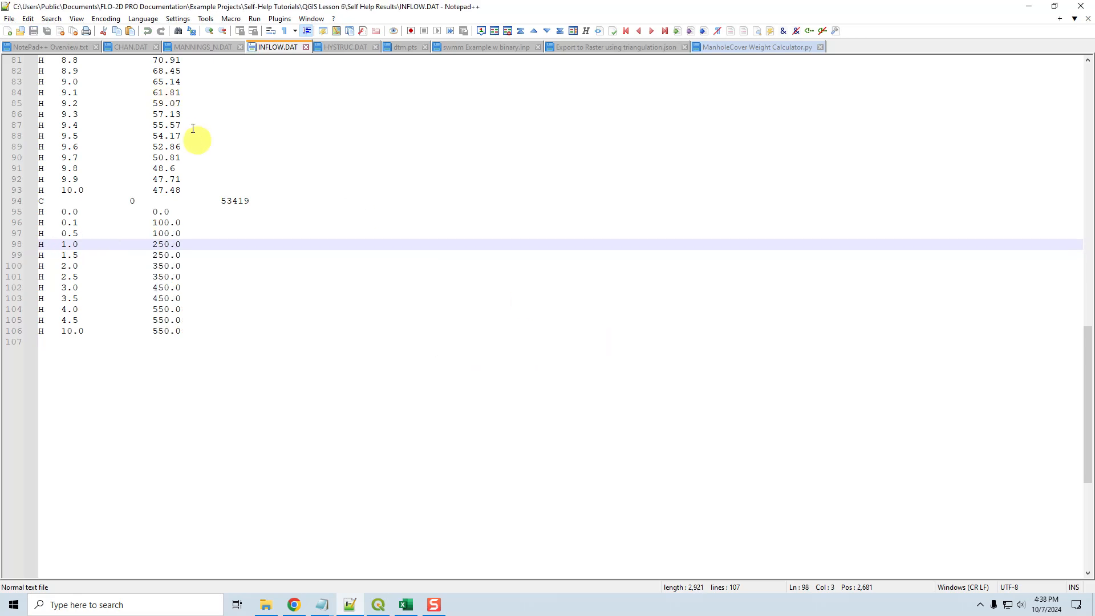
Return to the NotePad++ Overview.txt outline and review its tabs-to-space, show symbol, zoom and hide lines entries.
left_click(33, 46)
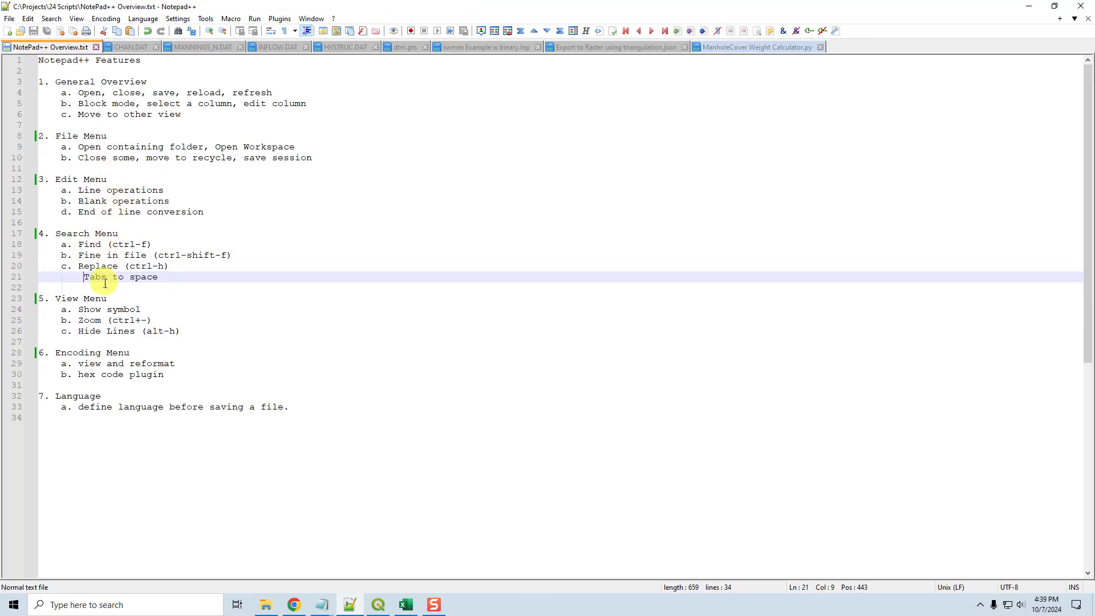
left_click_drag(85, 277, 164, 277)
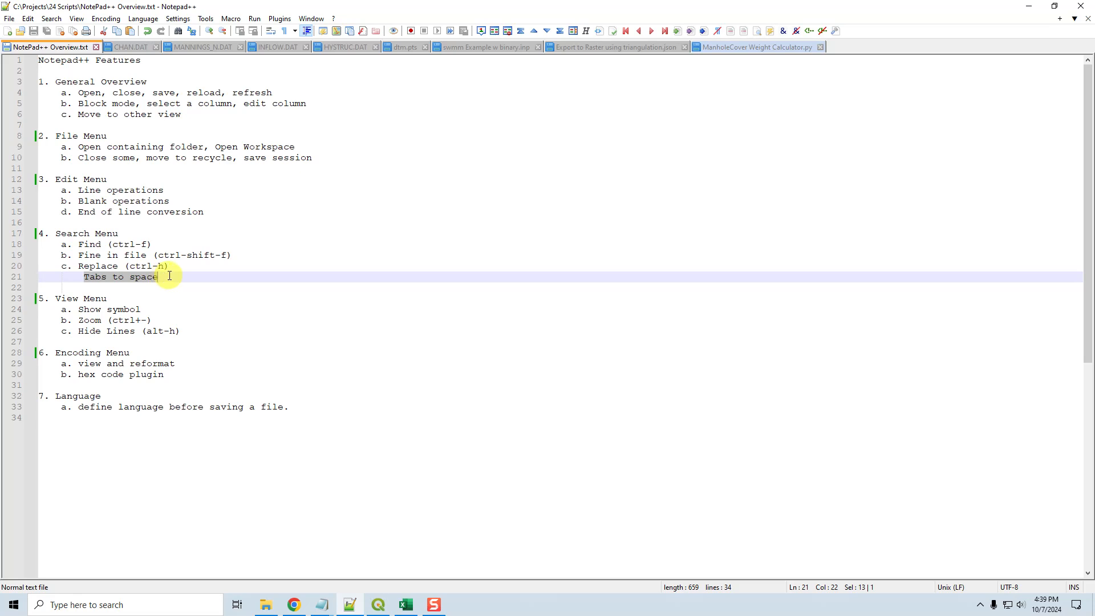
left_click_drag(59, 299, 146, 304)
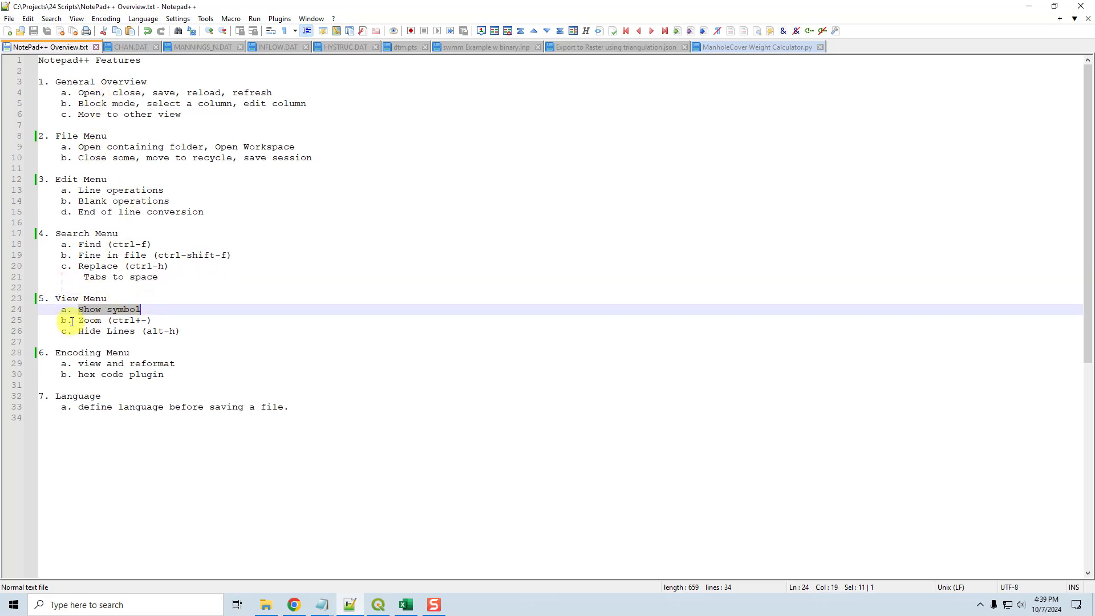
left_click_drag(78, 320, 151, 321)
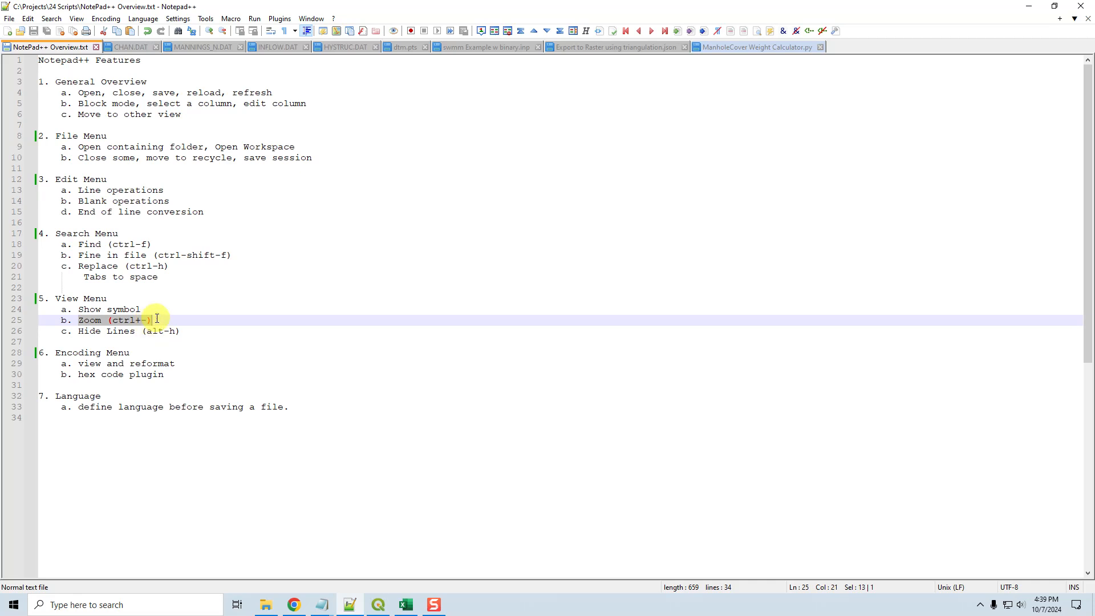
left_click_drag(78, 331, 249, 327)
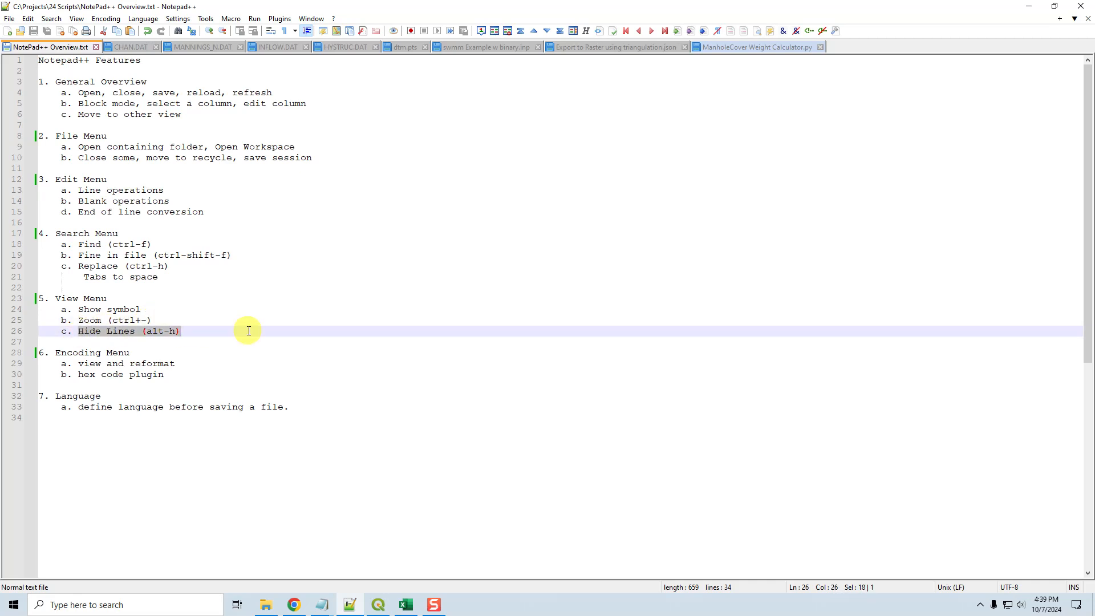
left_click(305, 256)
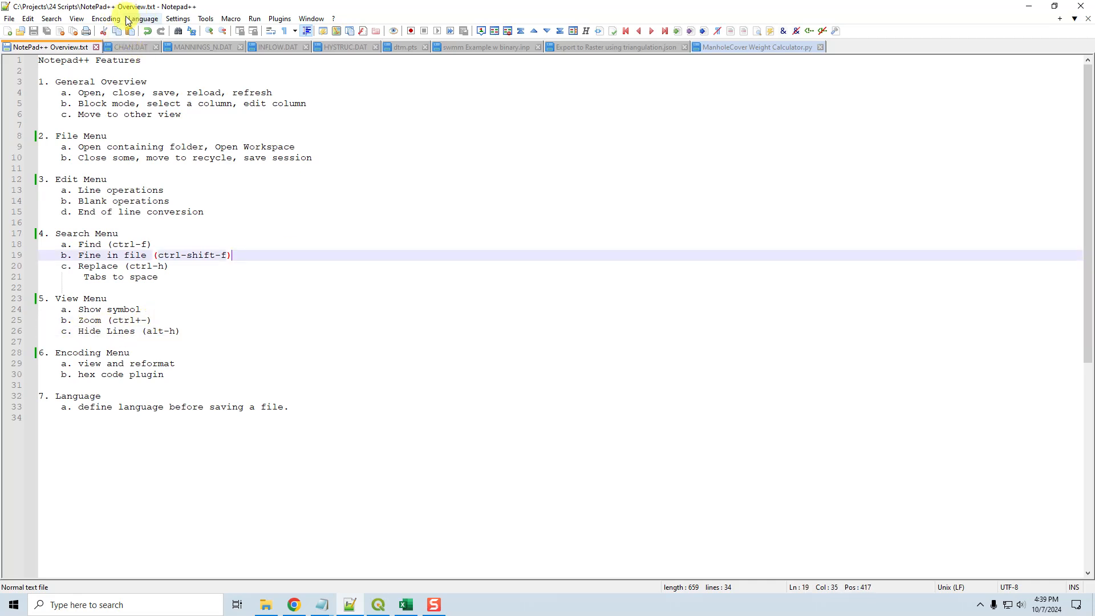
Turn on Show All Characters so the outline displays its spaces, tabs and line endings.
left_click(81, 22)
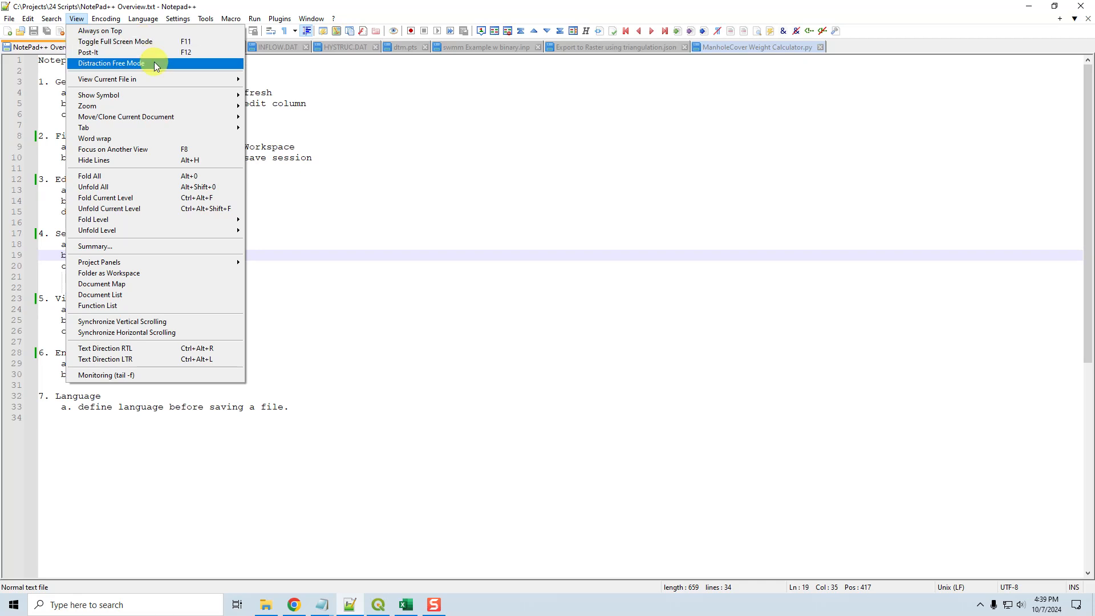
mouse_move(161, 82)
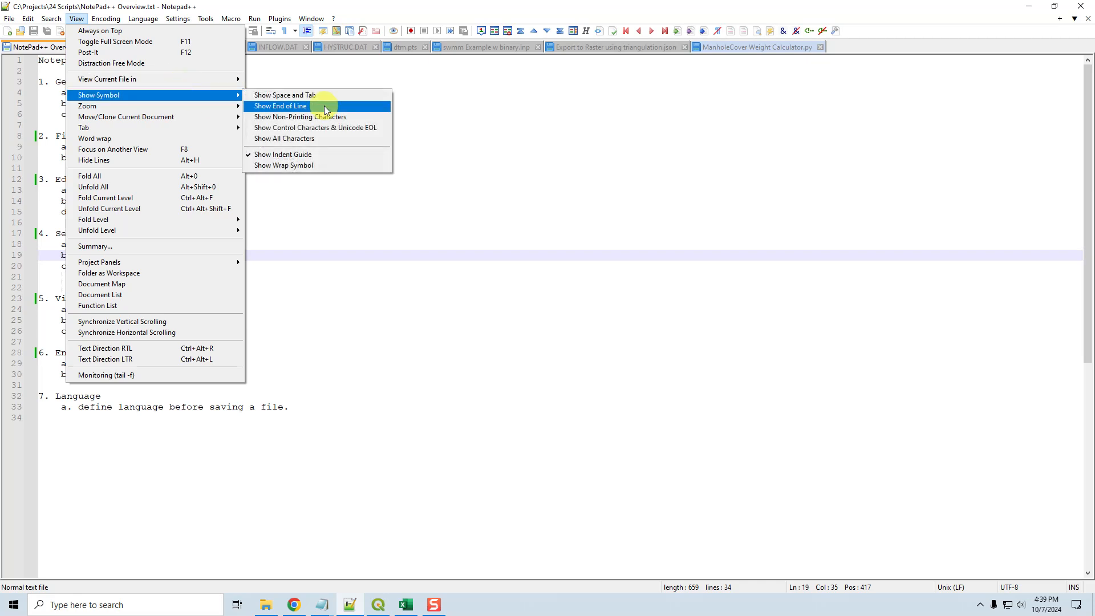
left_click(322, 139)
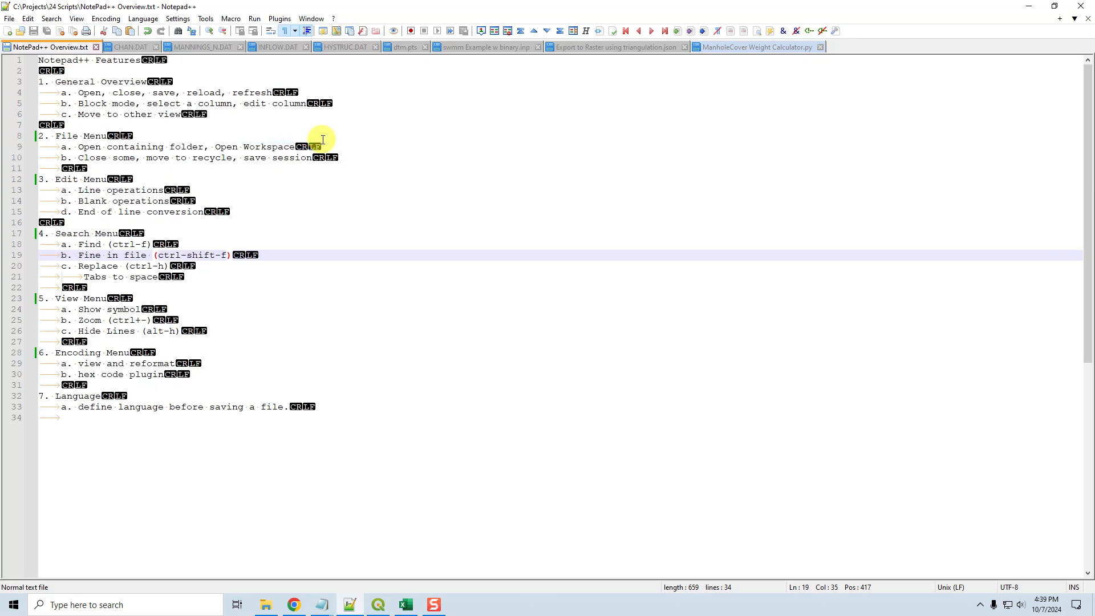
Examine the tab symbols that indent the sub-items under General Overview and File Menu.
left_click_drag(48, 92, 62, 93)
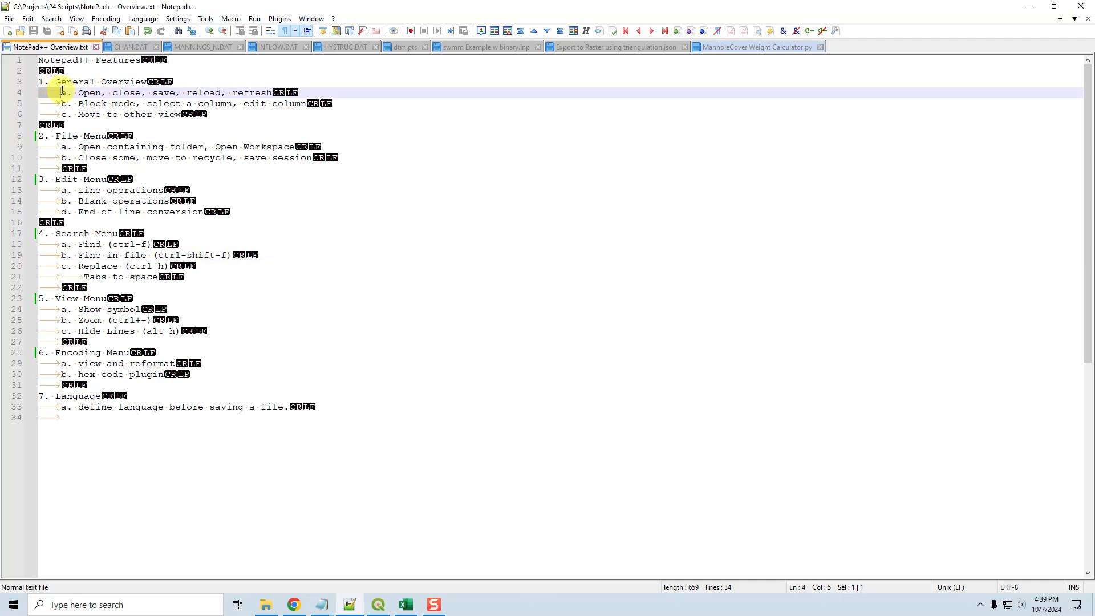
mouse_move(46, 104)
left_mouse_down()
mouse_move(66, 104)
mouse_move(61, 115)
left_mouse_up()
left_click(57, 104)
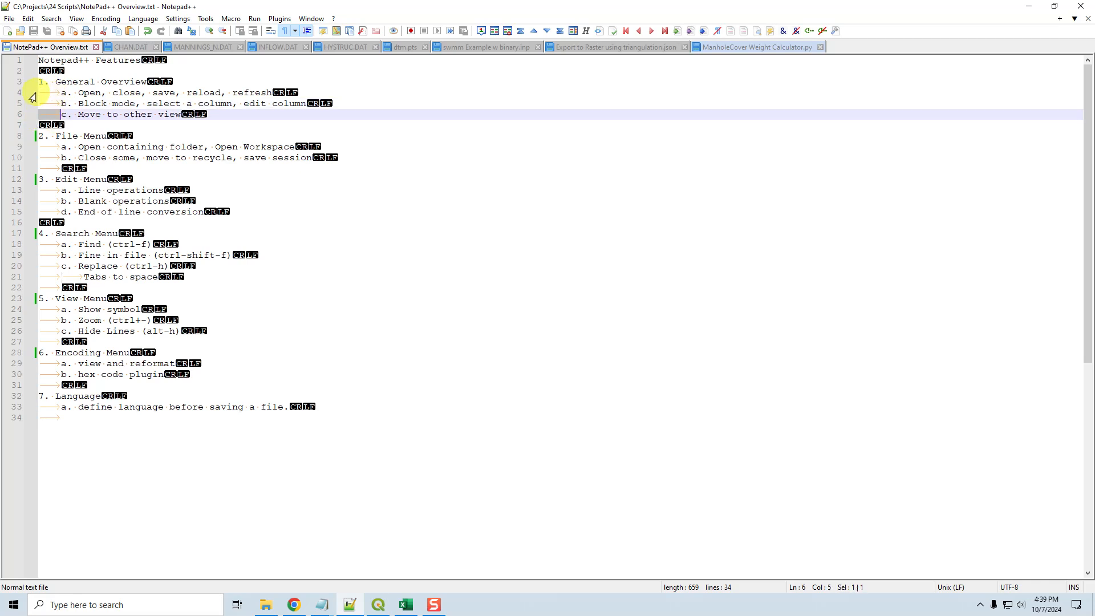
left_click_drag(40, 92, 58, 92)
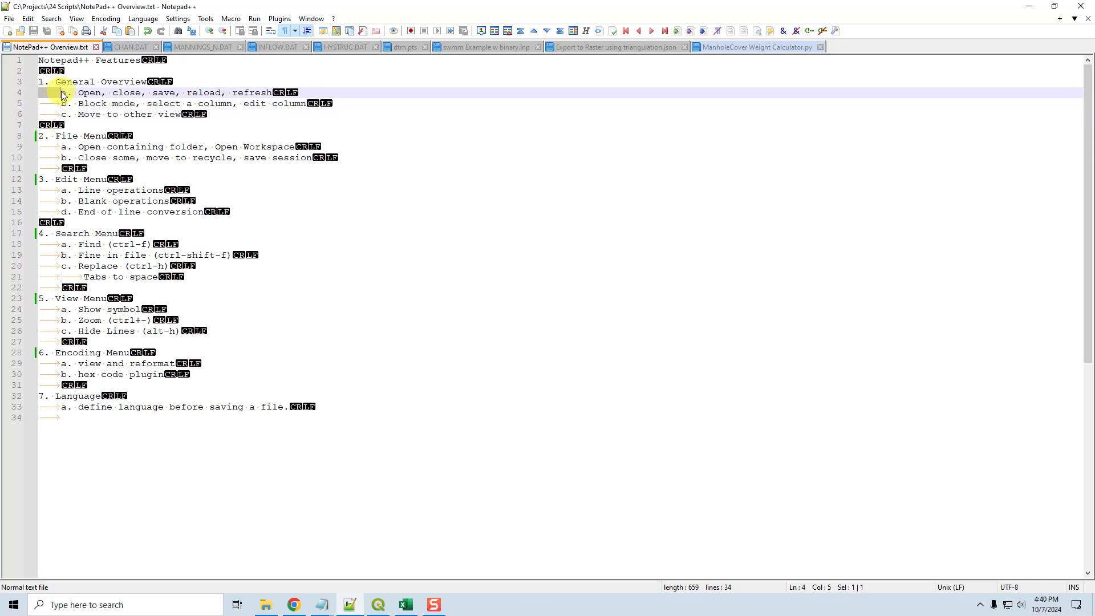
left_click_drag(41, 146, 58, 146)
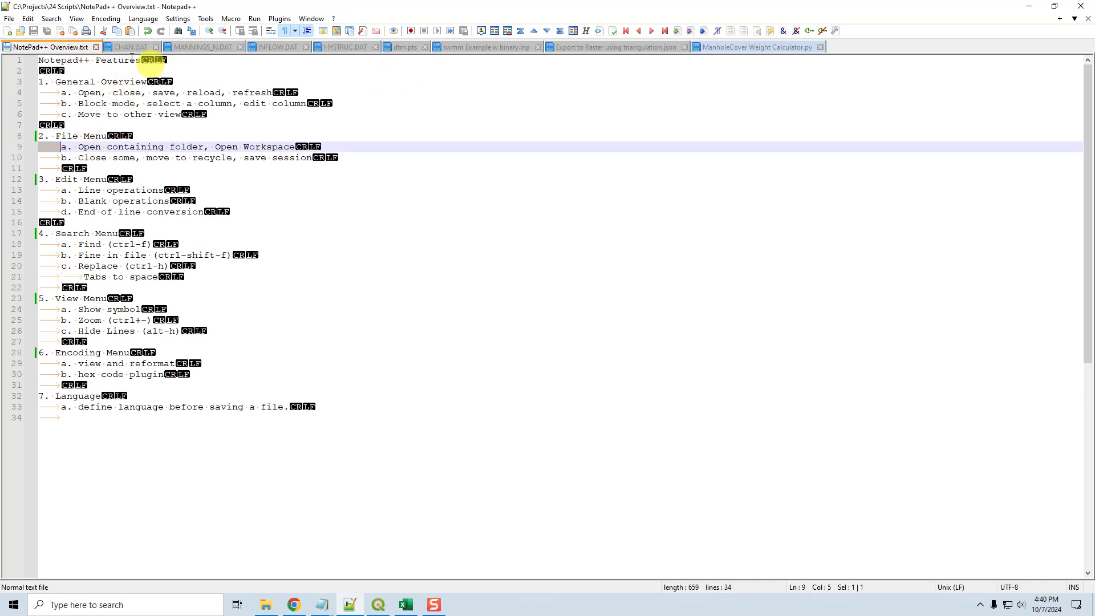
Add seven spaces before "reload" on line 4 and insert four line breaks after "refresh".
left_click(187, 93)
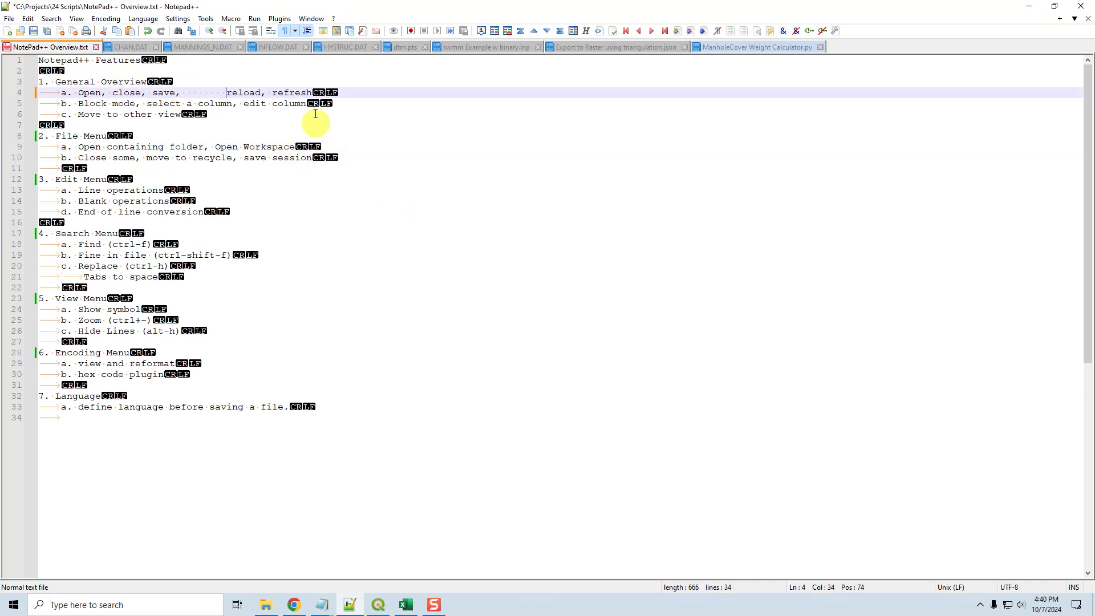
left_click(317, 91)
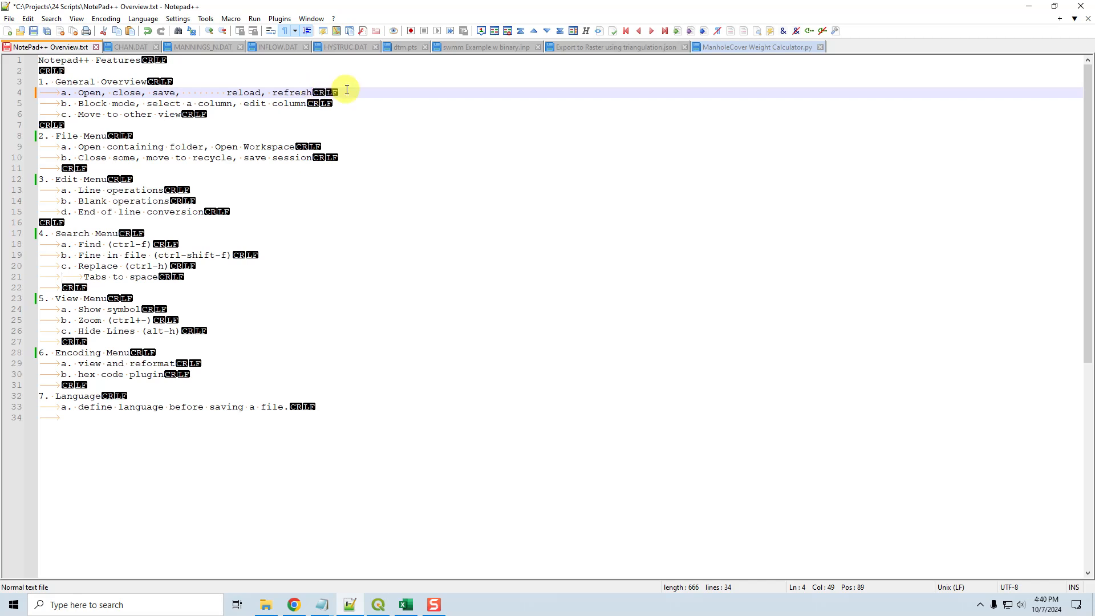
key("Return")
key("Return")
key("Return")
key("Return")
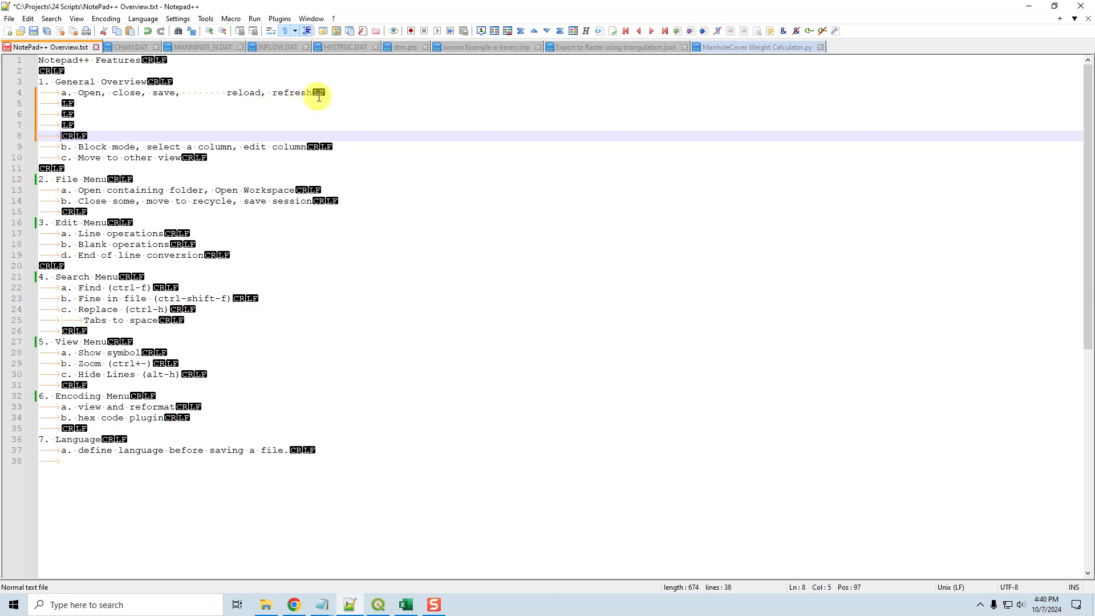
Highlight lines 2 to 13 and reload NotePad++ Overview.txt from disk, discarding the edits.
left_click_drag(131, 70, 354, 193)
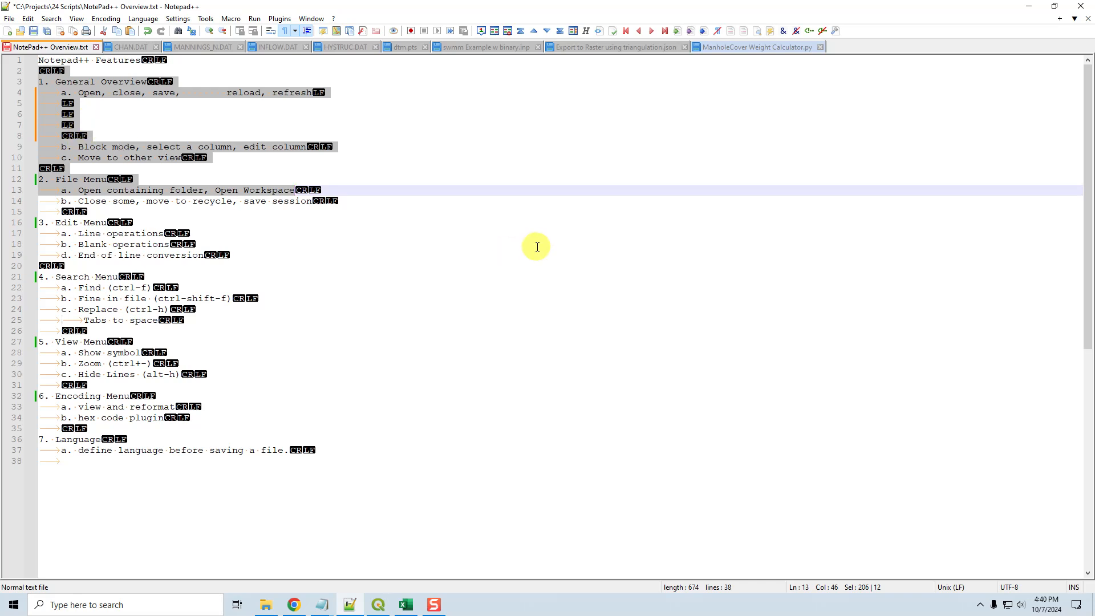
key("ctrl+r")
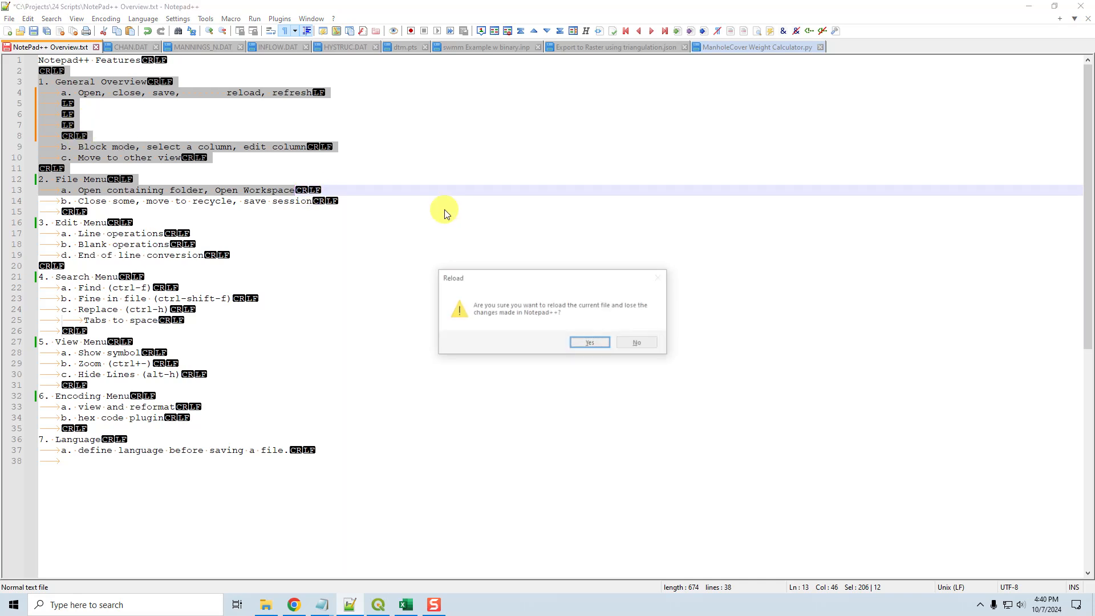
left_click(588, 343)
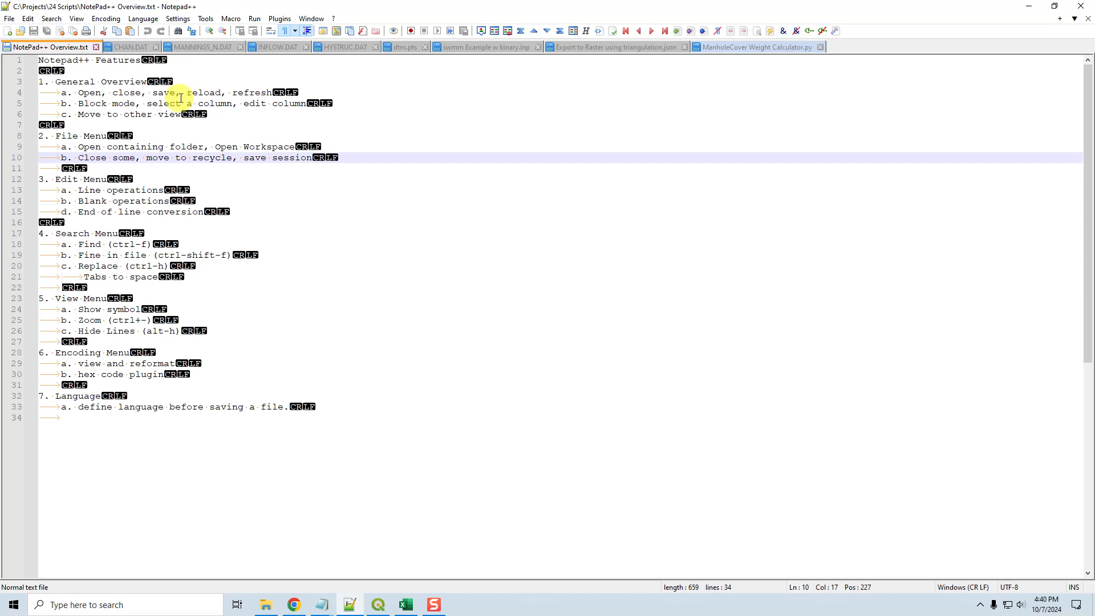
Turn off Show All Characters so the outline hides its spaces, tabs and line endings.
left_click(81, 20)
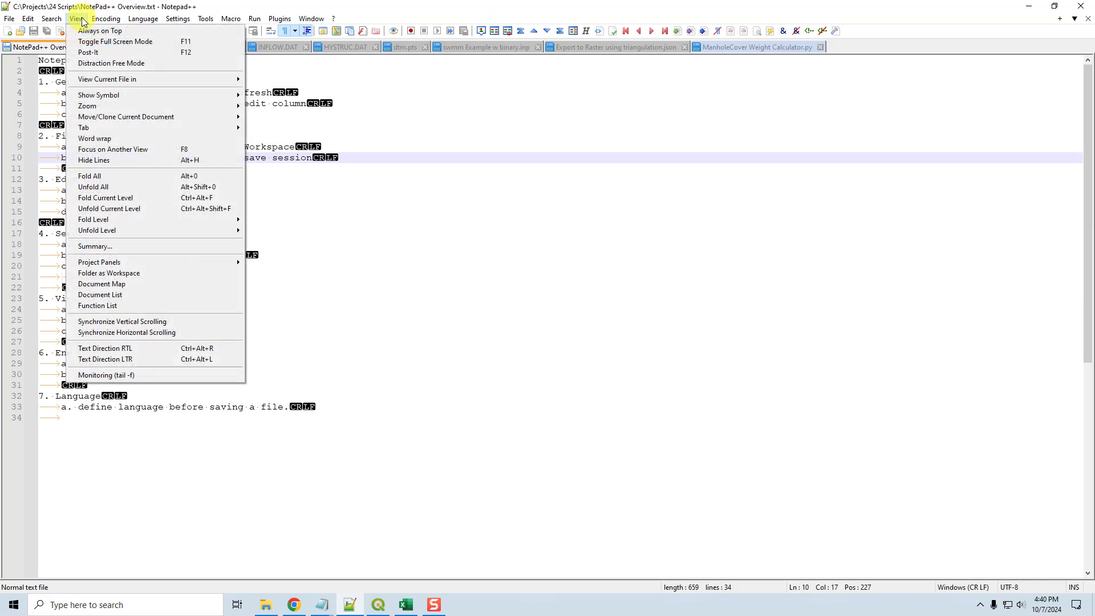
mouse_move(139, 96)
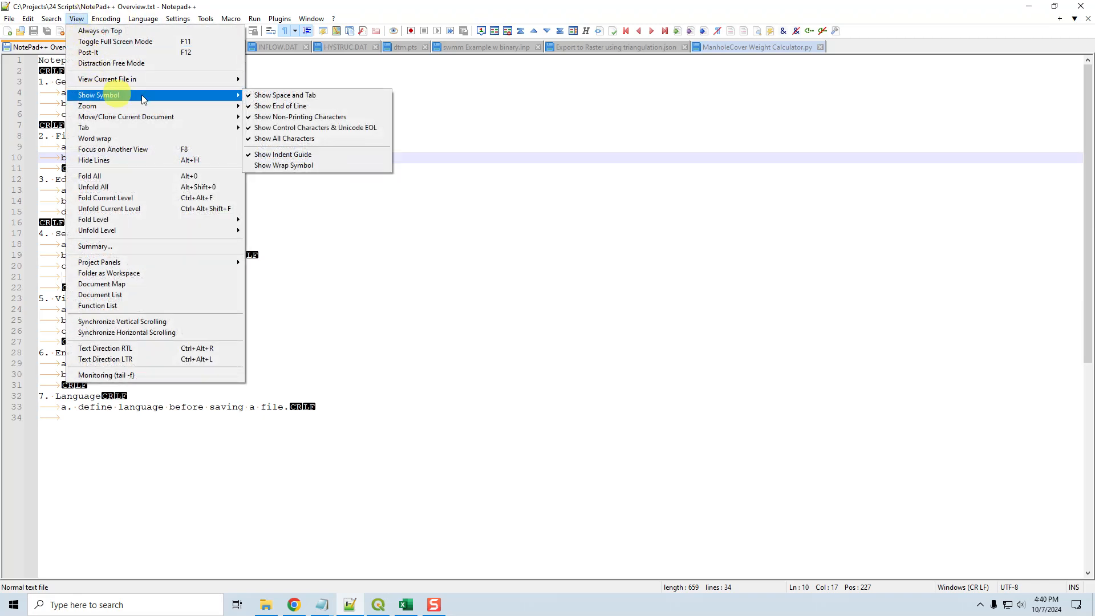
left_click(293, 139)
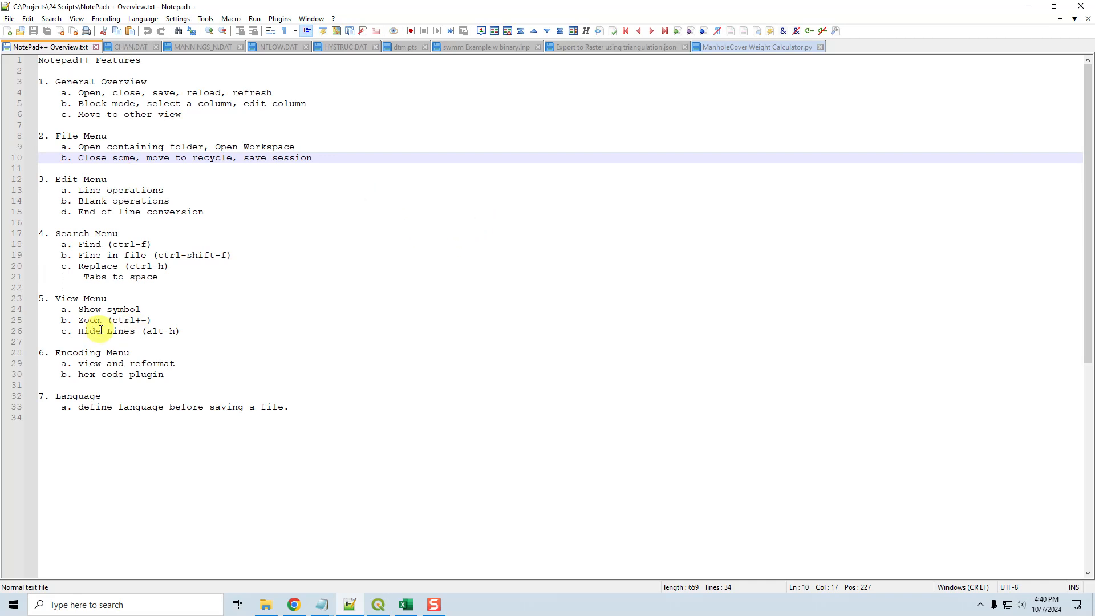
Hide lines 2 to 37 and lines 39 to 73 in HYSTRUC.DAT, the T rows under Grnway1 and Grnway2.
left_click(342, 48)
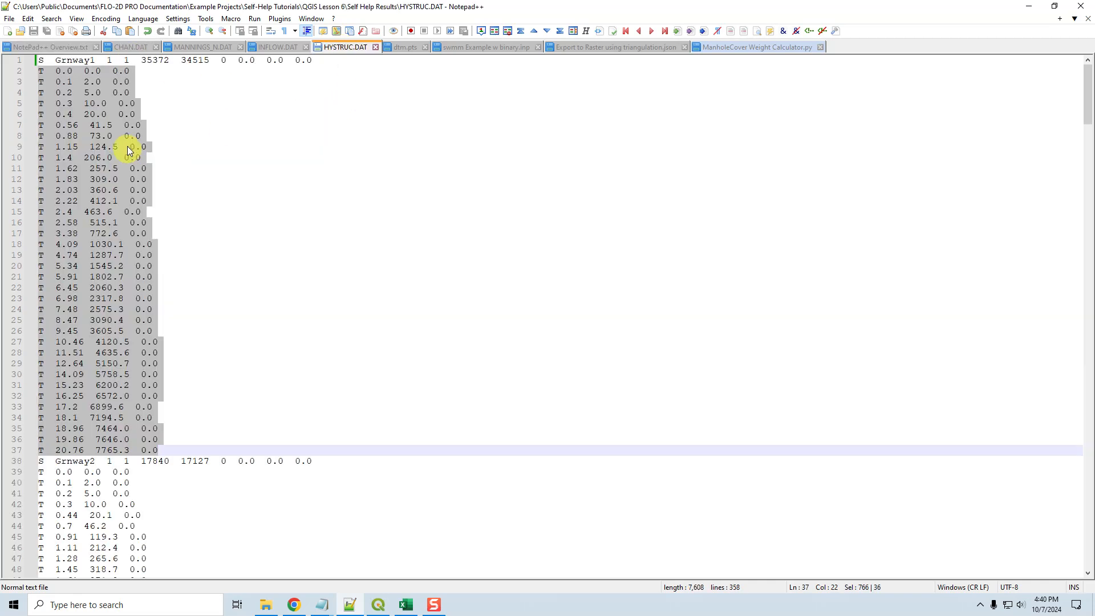
left_click(84, 211)
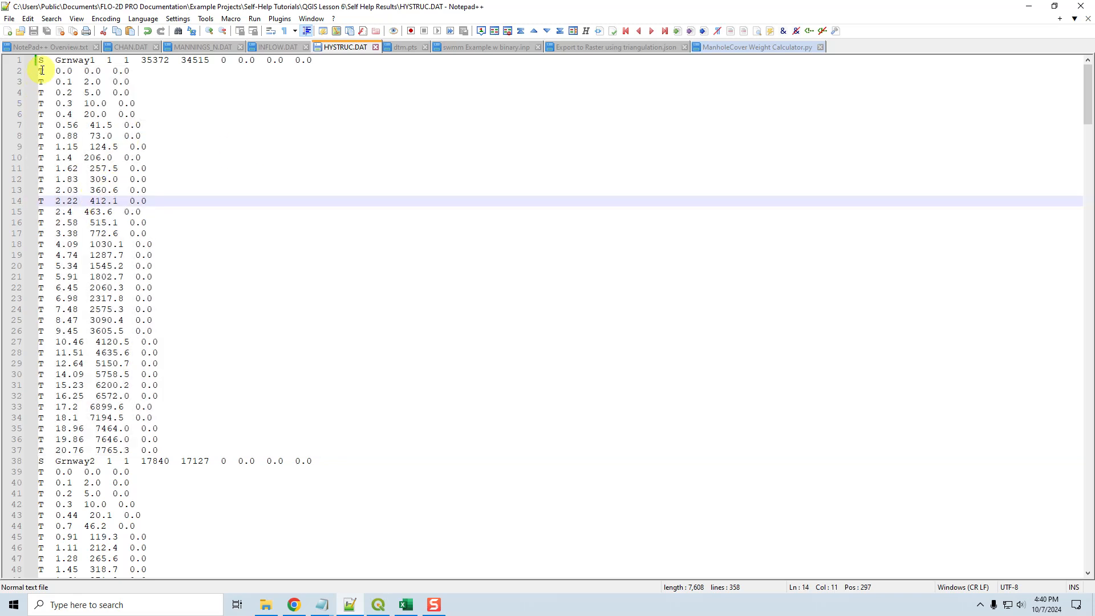
left_click_drag(39, 71, 188, 448)
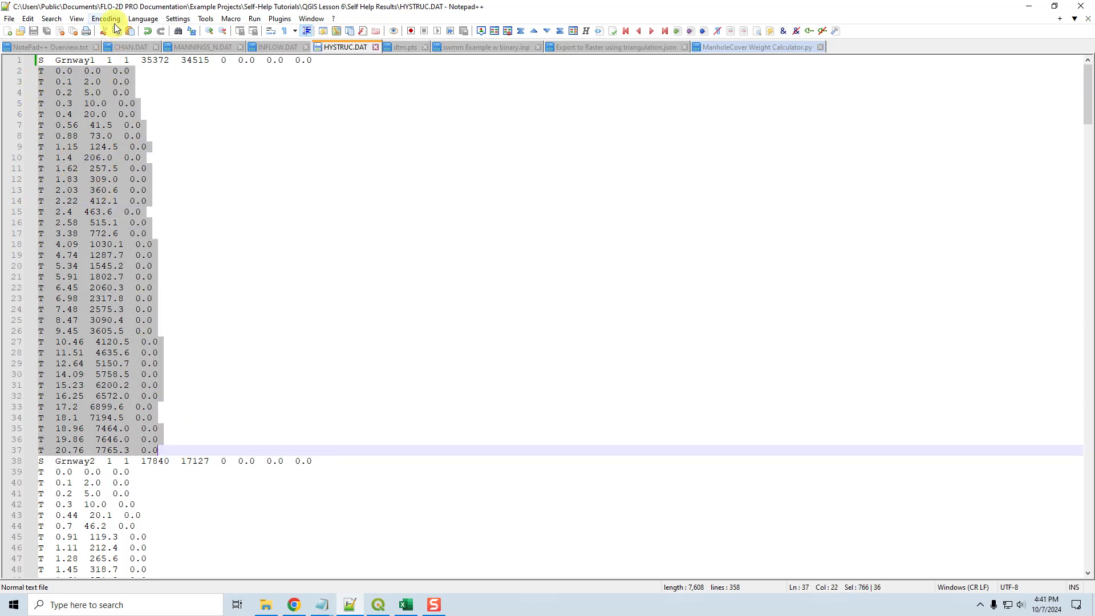
left_click(83, 20)
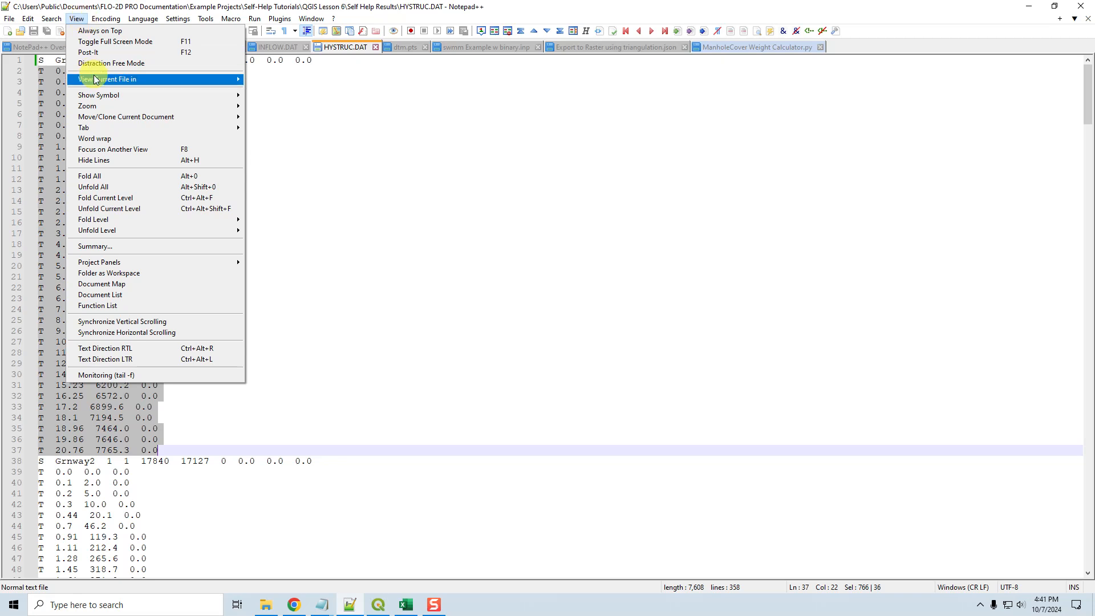
left_click(106, 163)
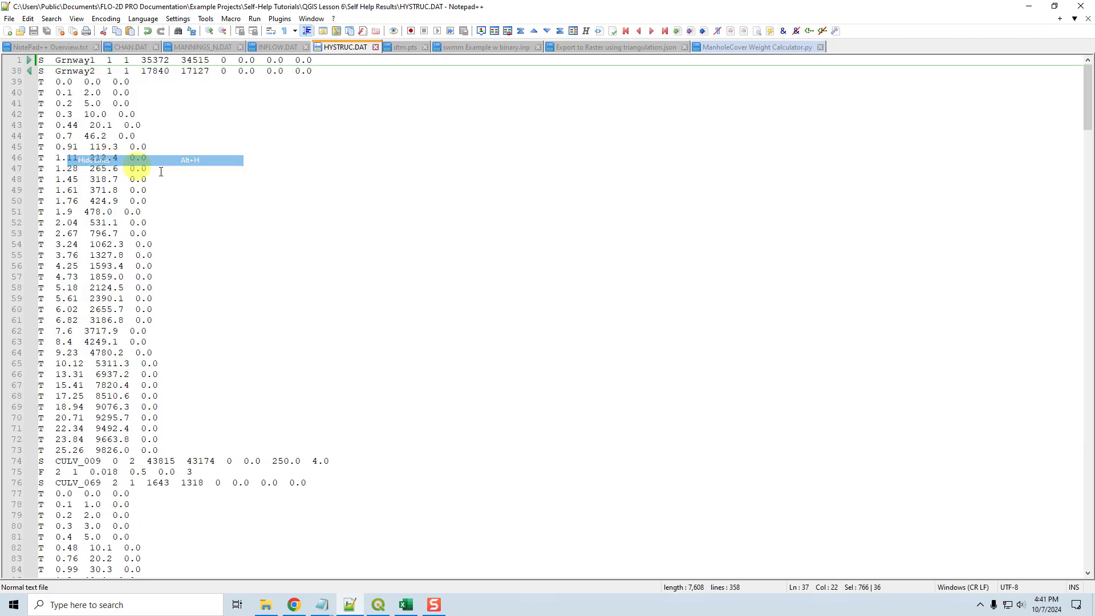
left_click_drag(41, 81, 178, 445)
key("alt+h")
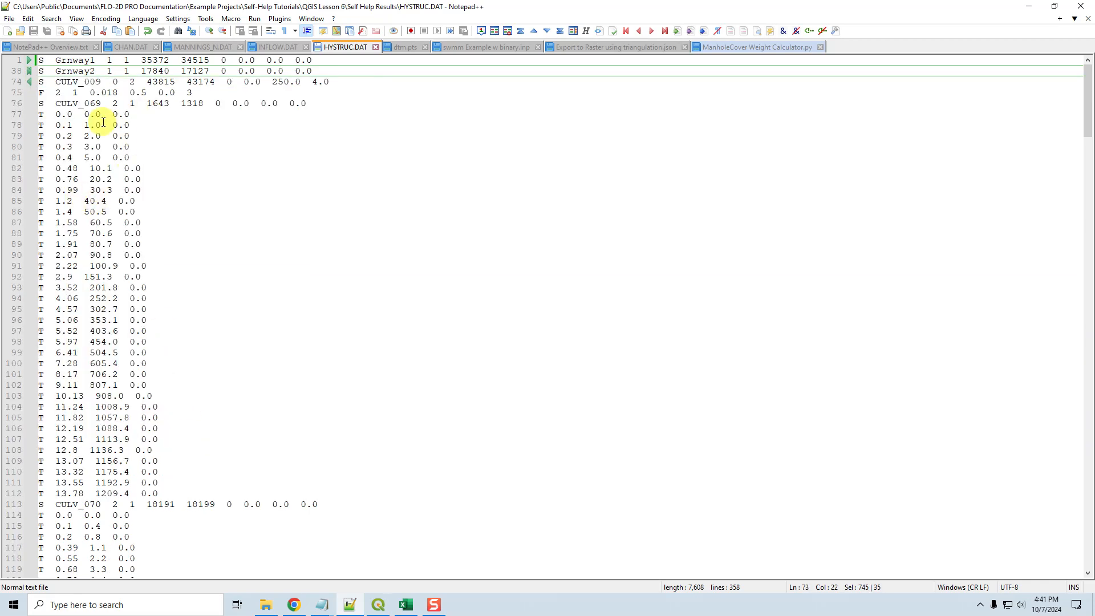
Examine the structure header lines around the hidden rows, highlighting Grnway1 and CULV_009 in turn.
left_click_drag(40, 60, 363, 61)
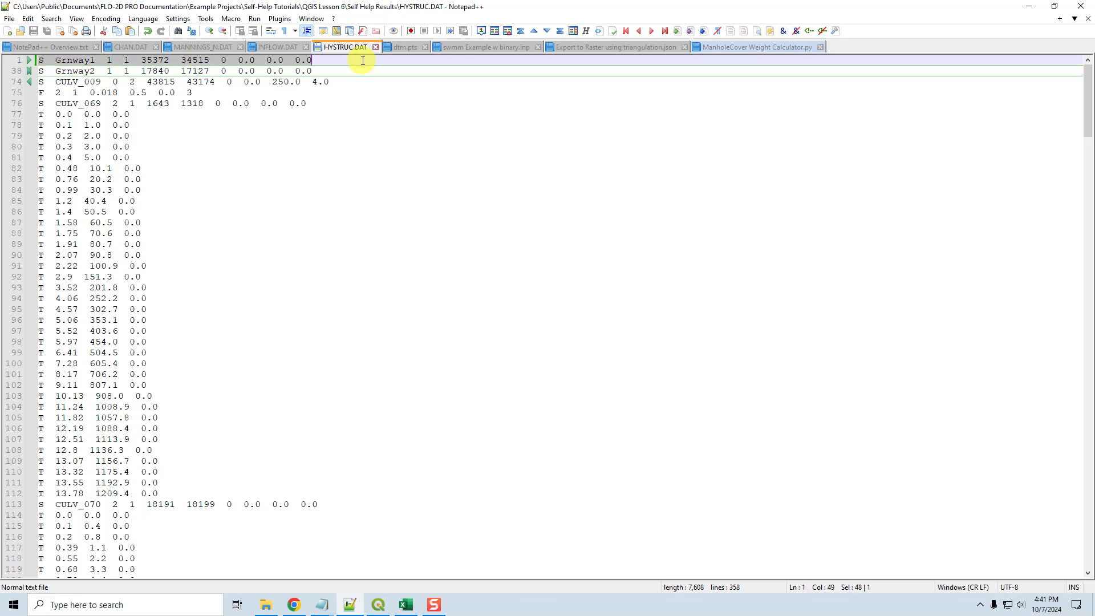
left_click(323, 83)
left_click_drag(323, 83, 39, 82)
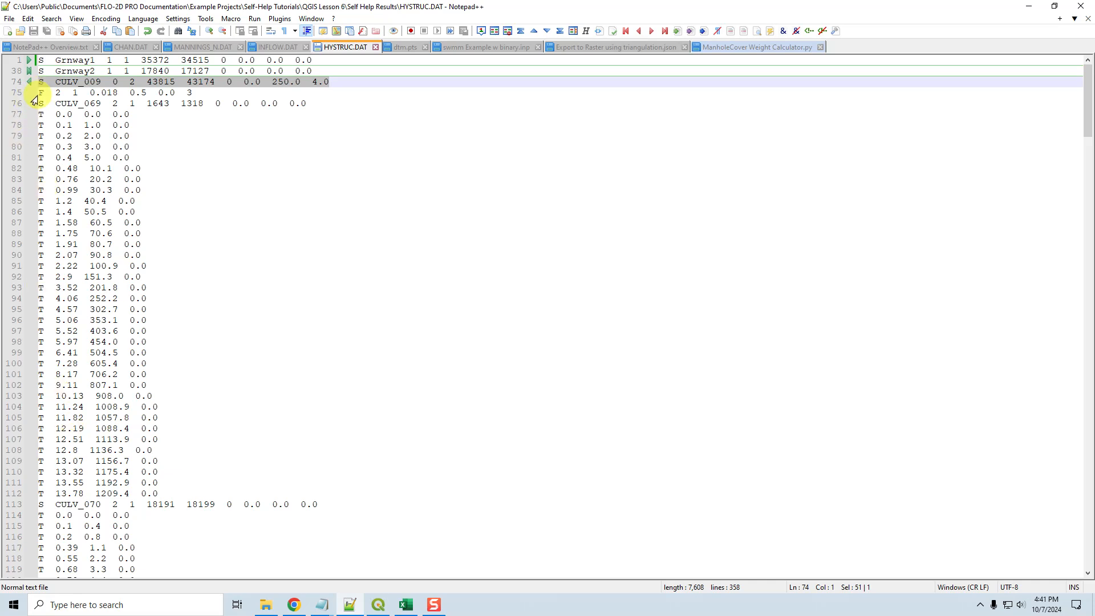
scroll(136, 359, "down", 3)
scroll(135, 358, "up", 3)
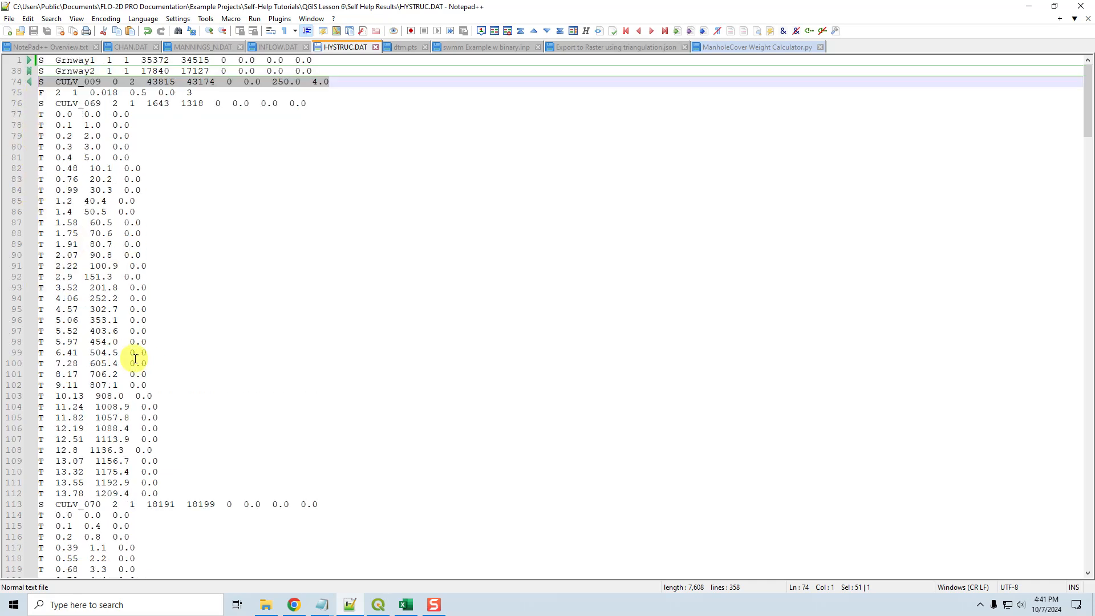
Unhide the T rows under Grnway2 and Grnway1, and place the cursor at the start of line 1.
left_click(28, 72)
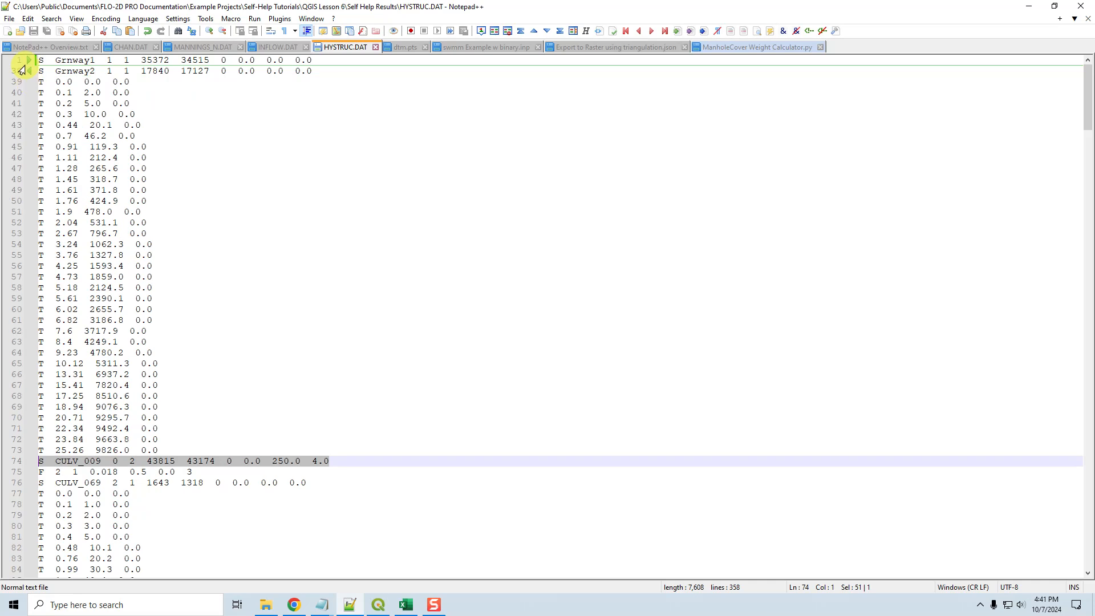
left_click(28, 60)
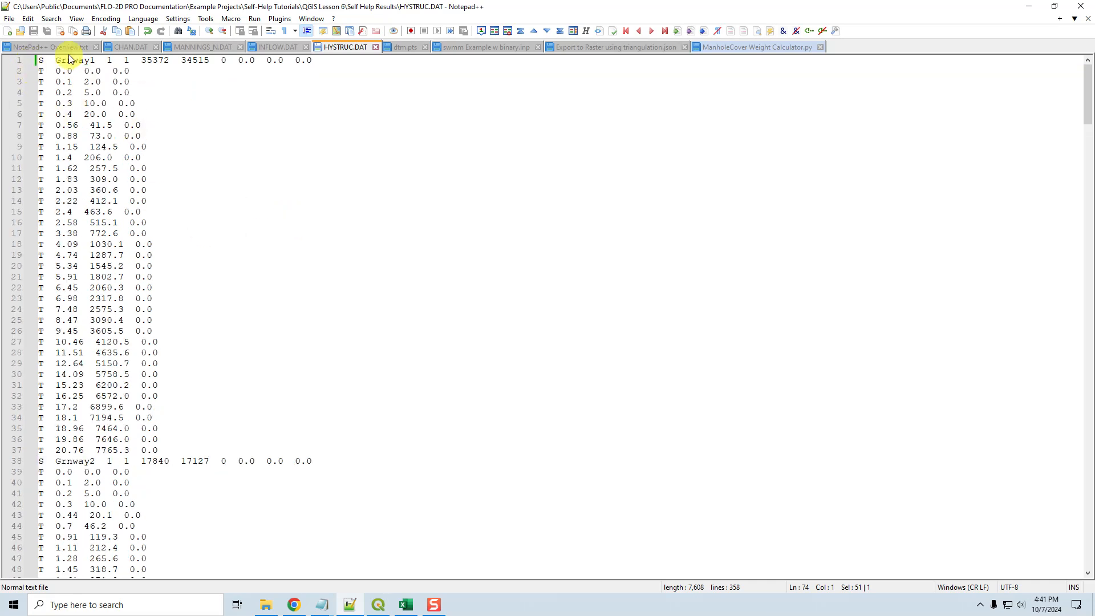
left_click(37, 60)
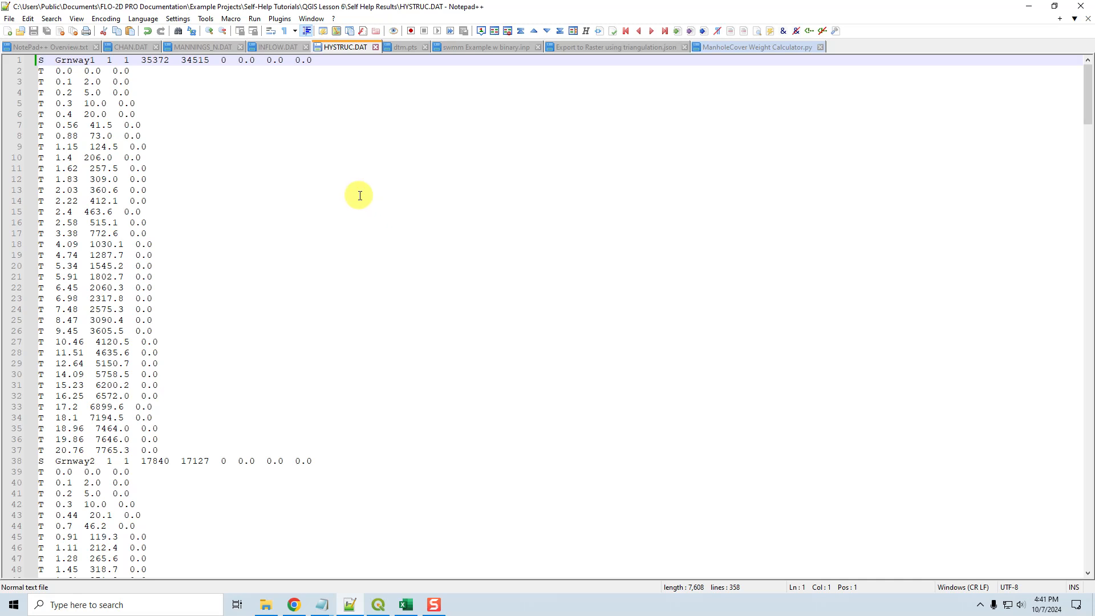
Return to NotePad++ Overview.txt and move CHAN.DAT to the other view beside it.
left_click(52, 49)
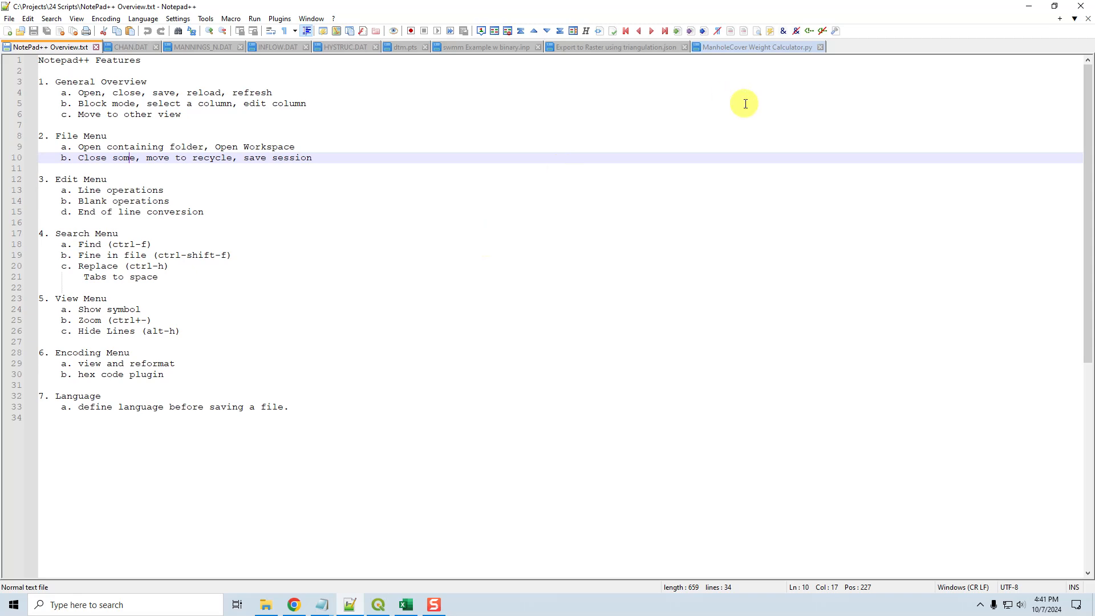
left_click_drag(132, 47, 888, 328)
left_click(941, 335)
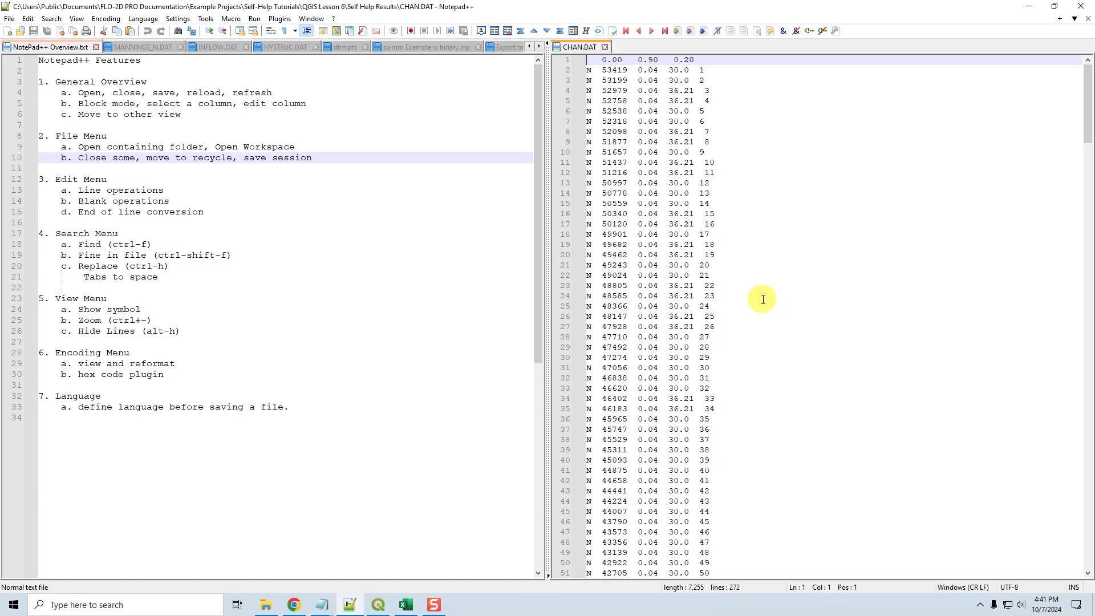
Zoom the CHAN.DAT text in and out several times, ending with slightly larger text than at the start.
key("ctrl+plus")
key("ctrl+plus")
key("ctrl+plus")
key("ctrl+plus")
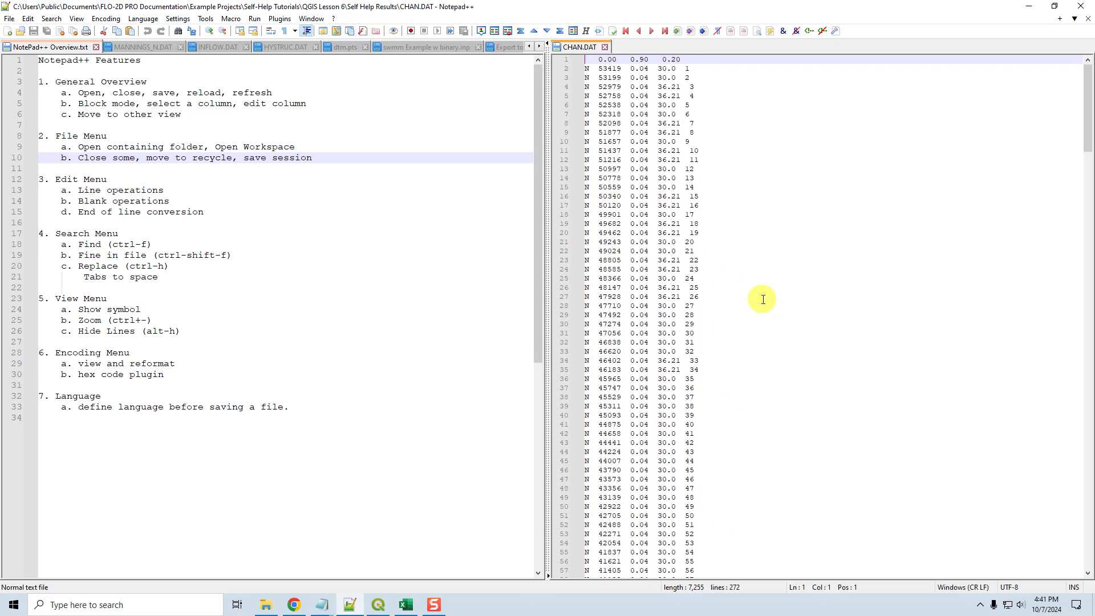
key("ctrl+minus")
key("ctrl+minus")
key("ctrl+minus")
key("ctrl+minus")
key("ctrl+minus")
key("ctrl+minus")
key("ctrl+plus")
key("ctrl+plus")
key("ctrl+plus")
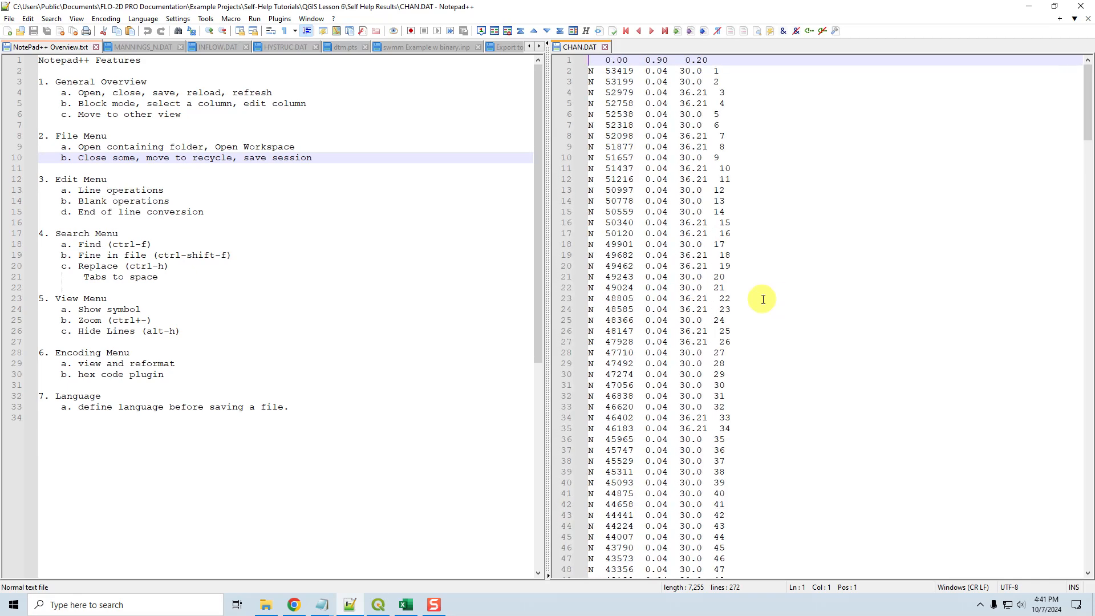
key("ctrl+plus")
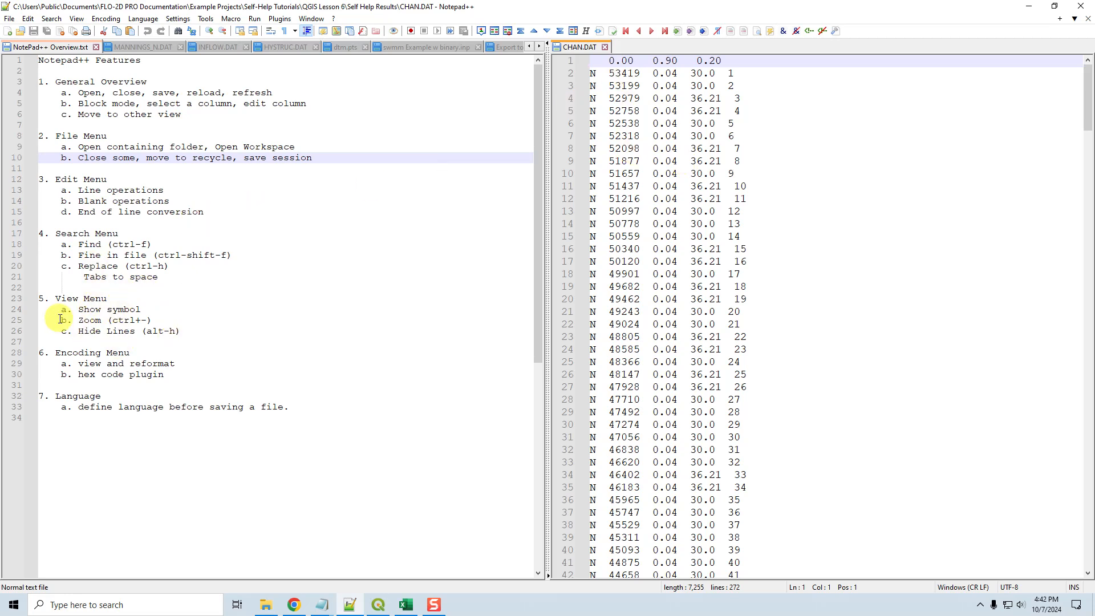
Highlight the outline's Encoding Menu heading and "view and reformat" item, and examine the encoding options for MANNINGS_N.DAT.
left_click_drag(53, 353, 177, 354)
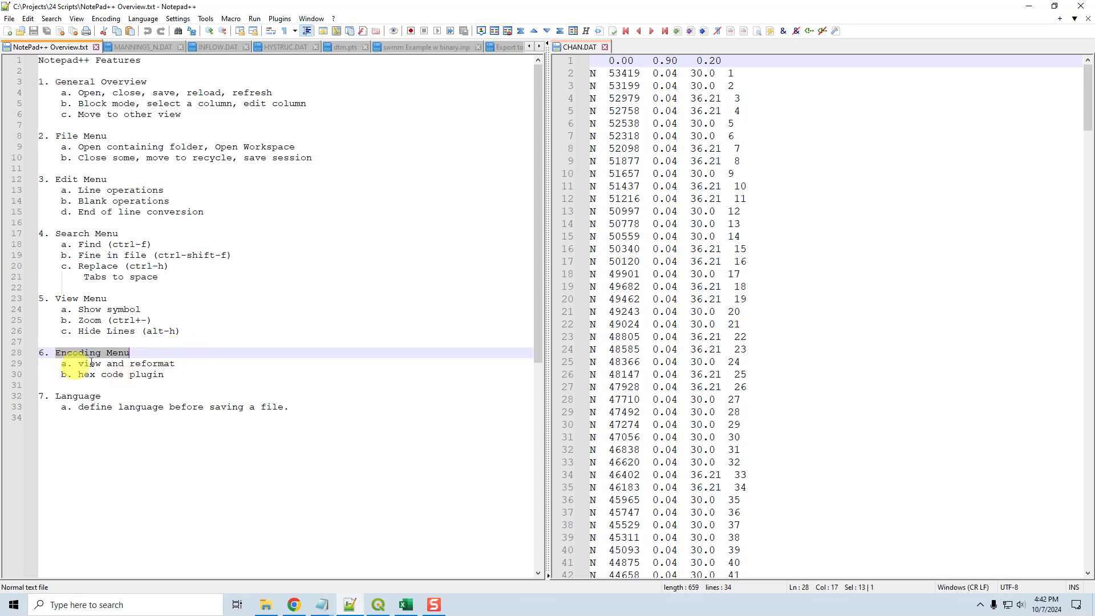
left_click_drag(77, 364, 187, 364)
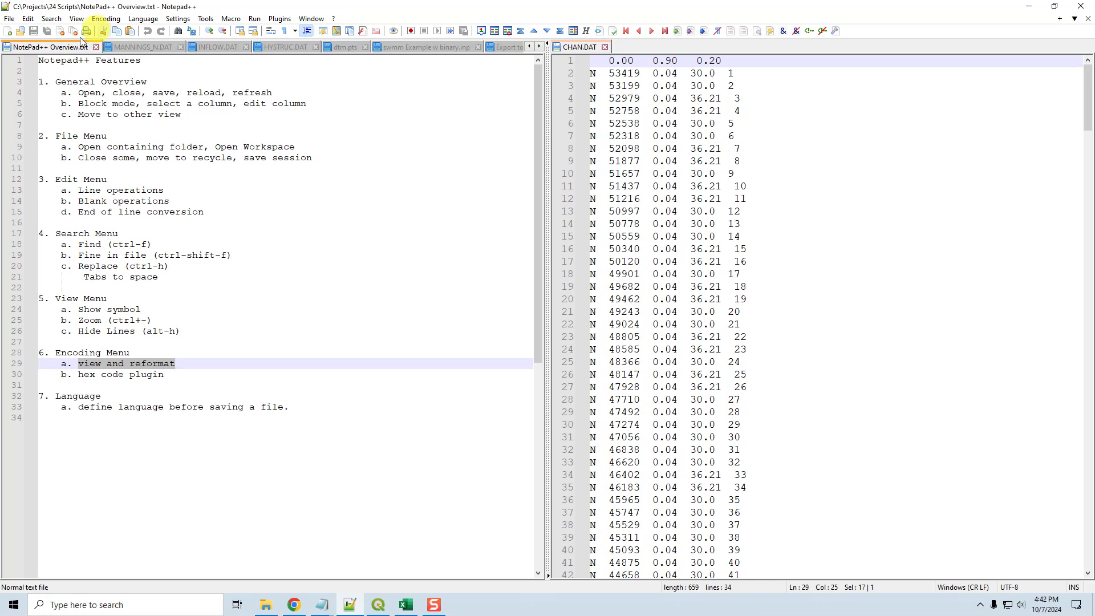
left_click(122, 52)
left_click(106, 19)
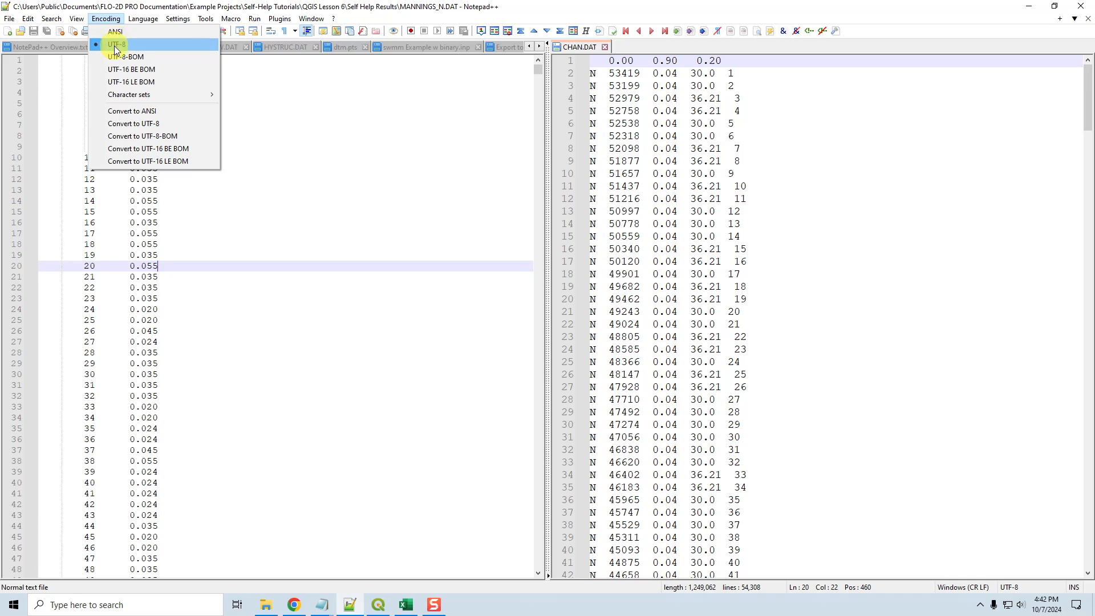
left_click(309, 167)
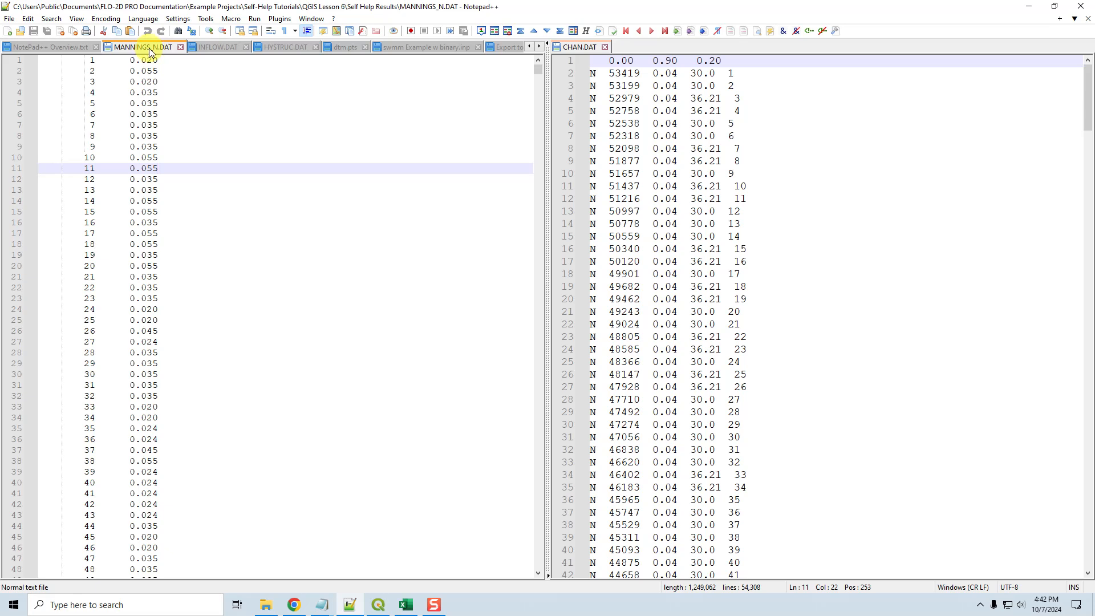
left_click(106, 18)
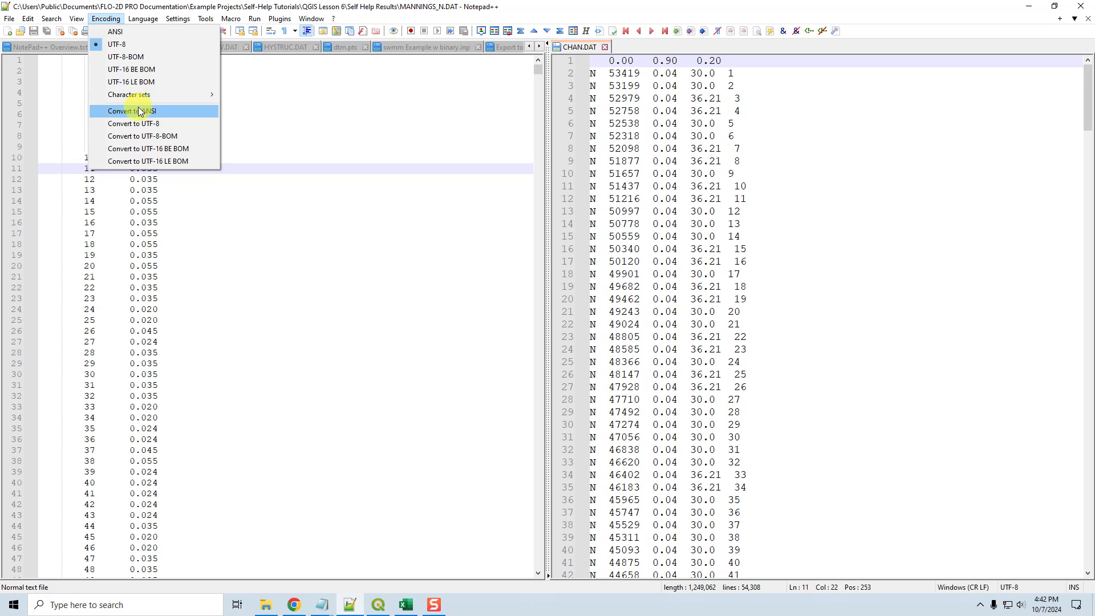
left_click(336, 103)
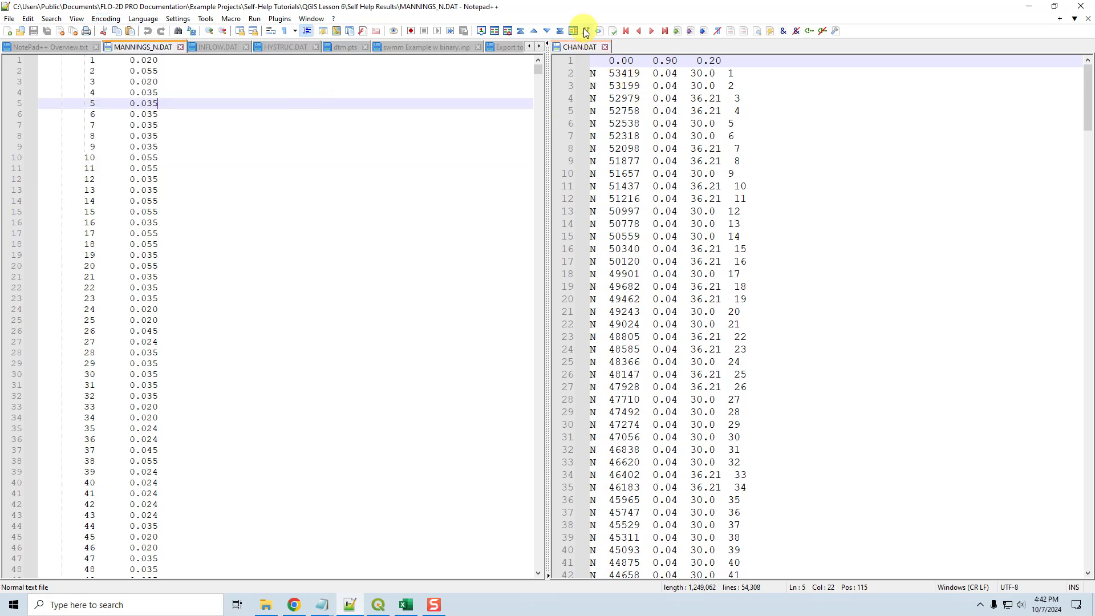
Close CHAN.DAT, and switch swmm Example w binary.inp from hex view to plain text and back to hex.
left_click(604, 47)
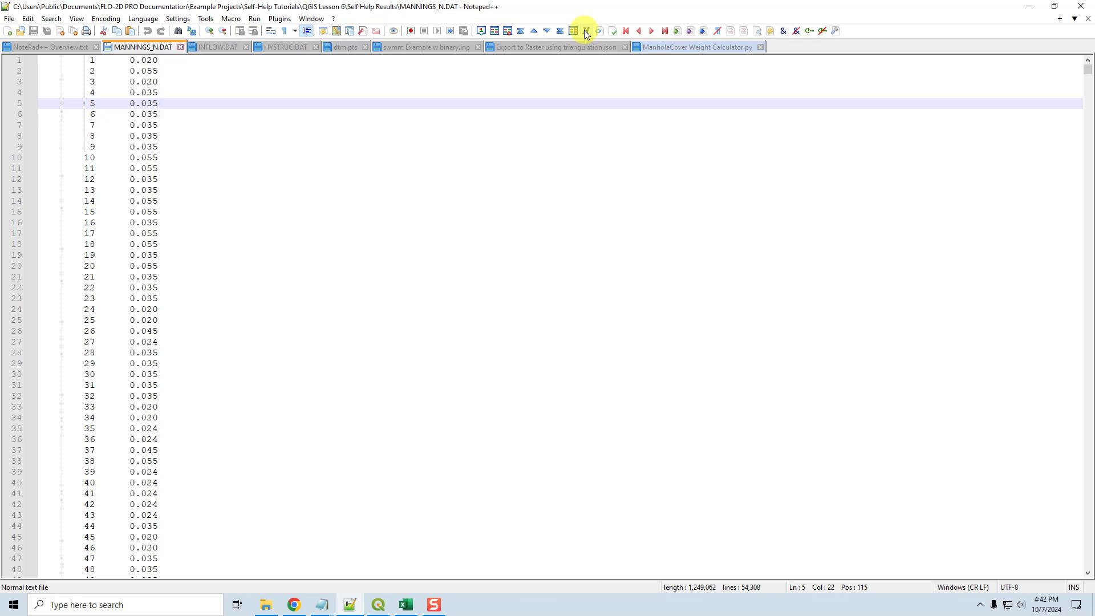
left_click(398, 48)
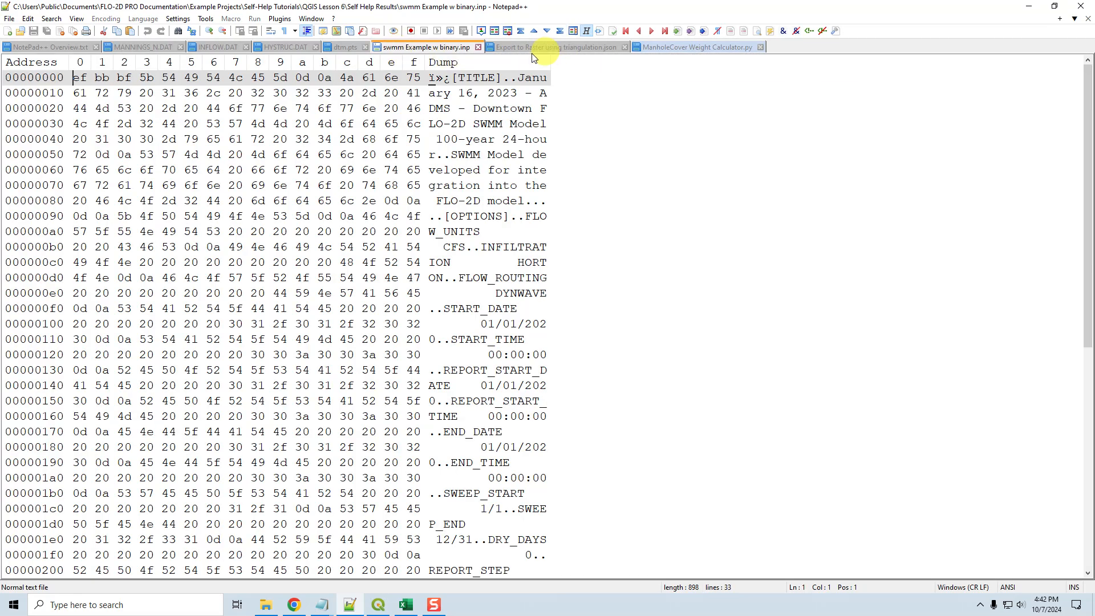
left_click(587, 30)
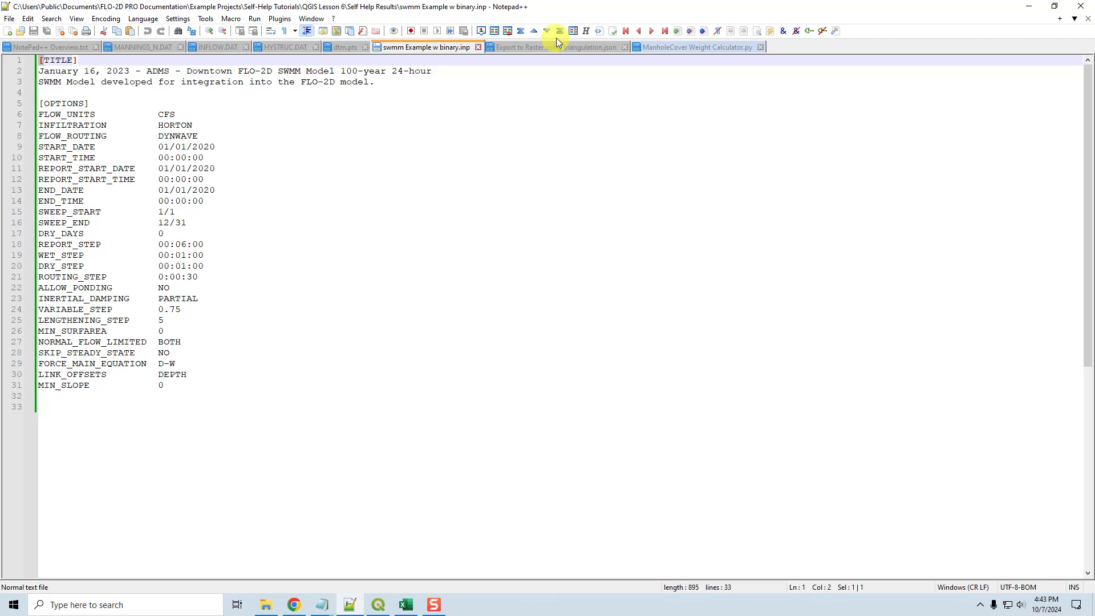
left_click(586, 31)
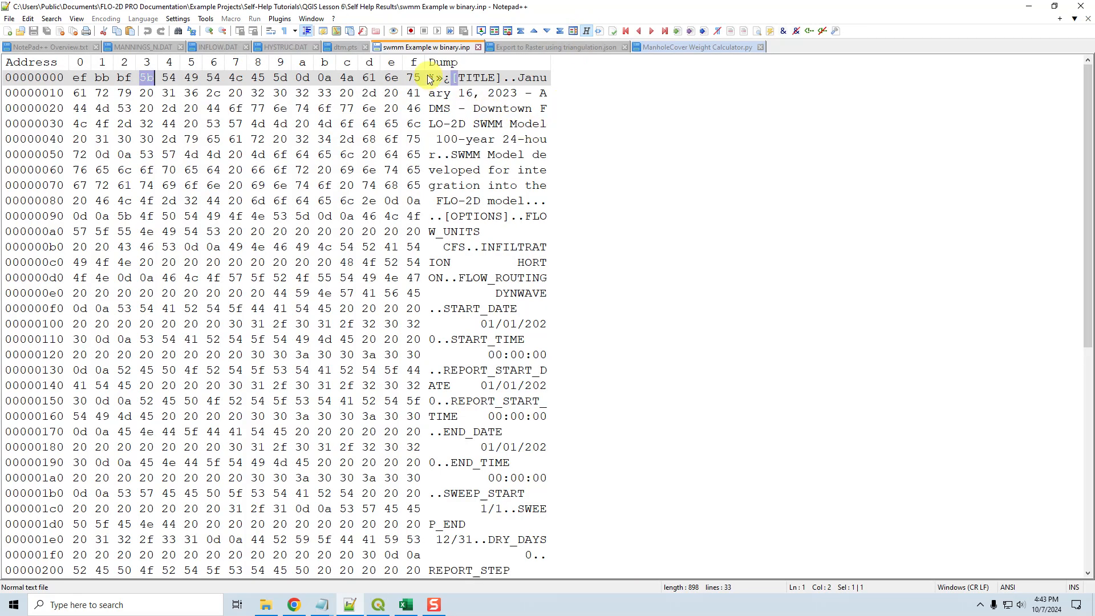
Examine the ef bb bf bytes at the start of the hex dump, including the edit commands available for them.
left_click_drag(76, 78, 130, 78)
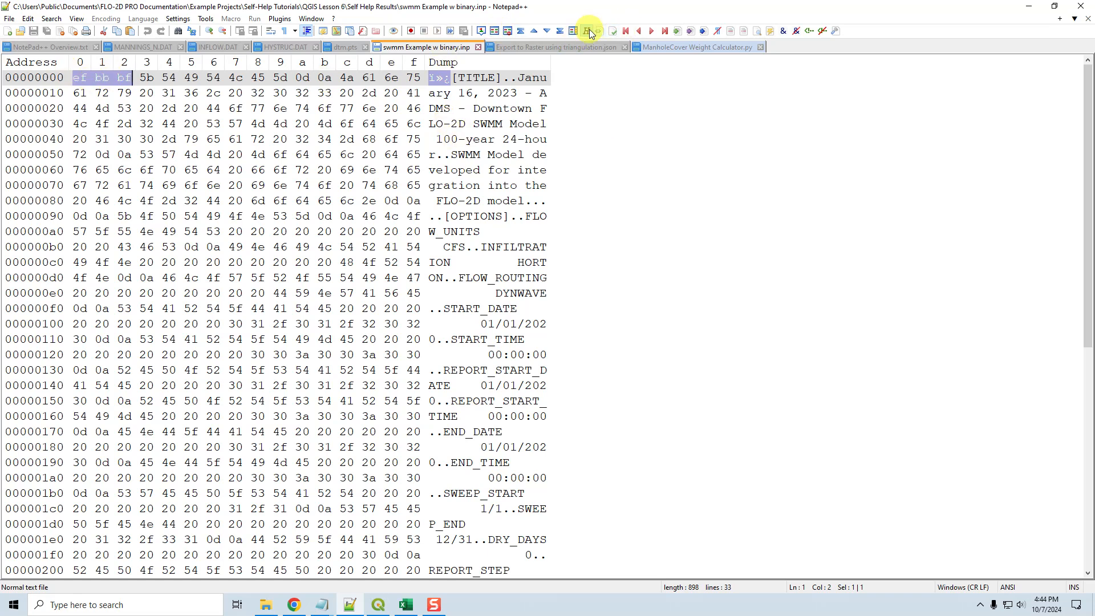
right_click(103, 80)
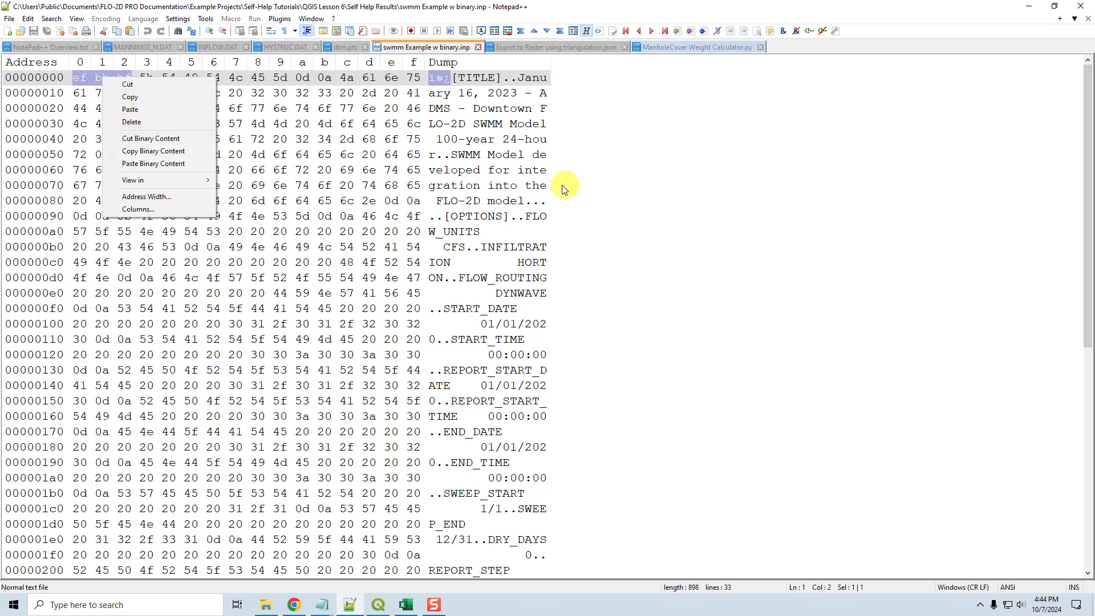
left_click(502, 170)
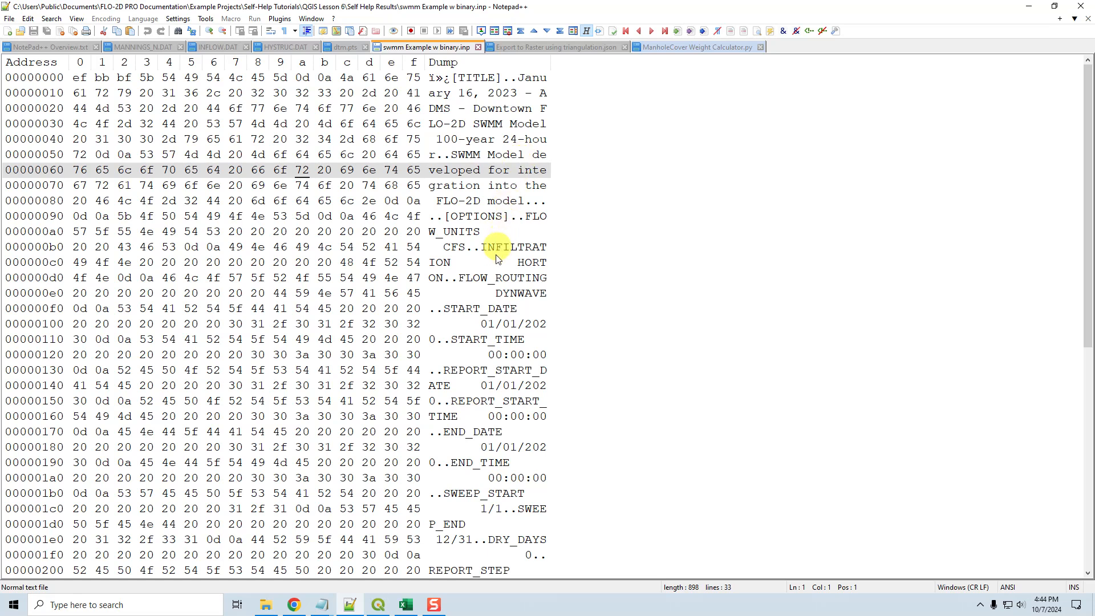
scroll(510, 461, "down", 3)
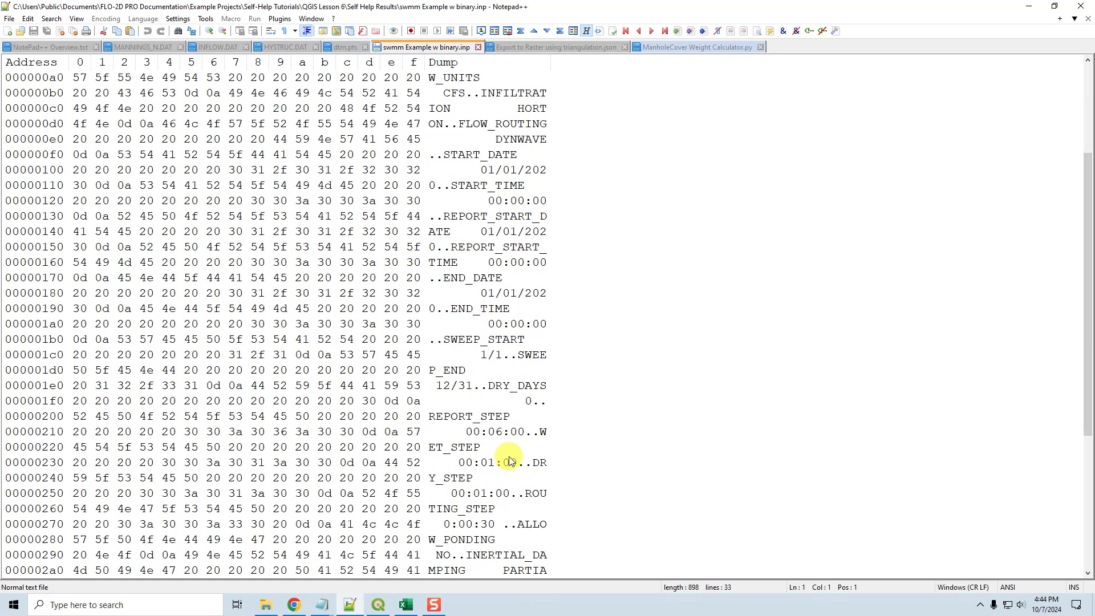
scroll(509, 461, "up", 3)
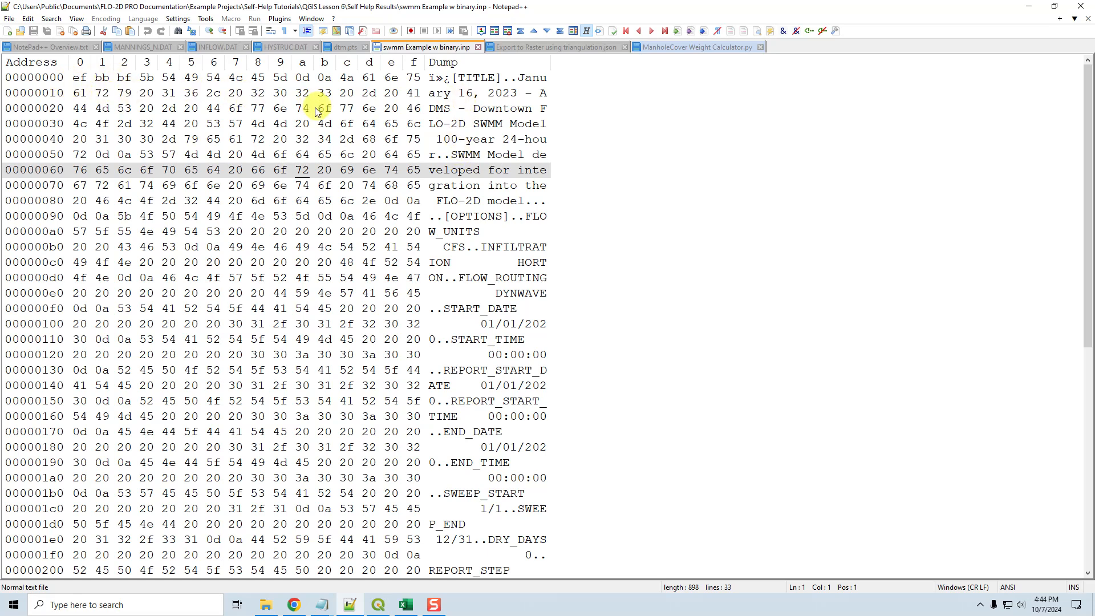
Examine the hex bytes that match the spaced dashes around ADMS and other characters in the title text.
left_click(282, 109)
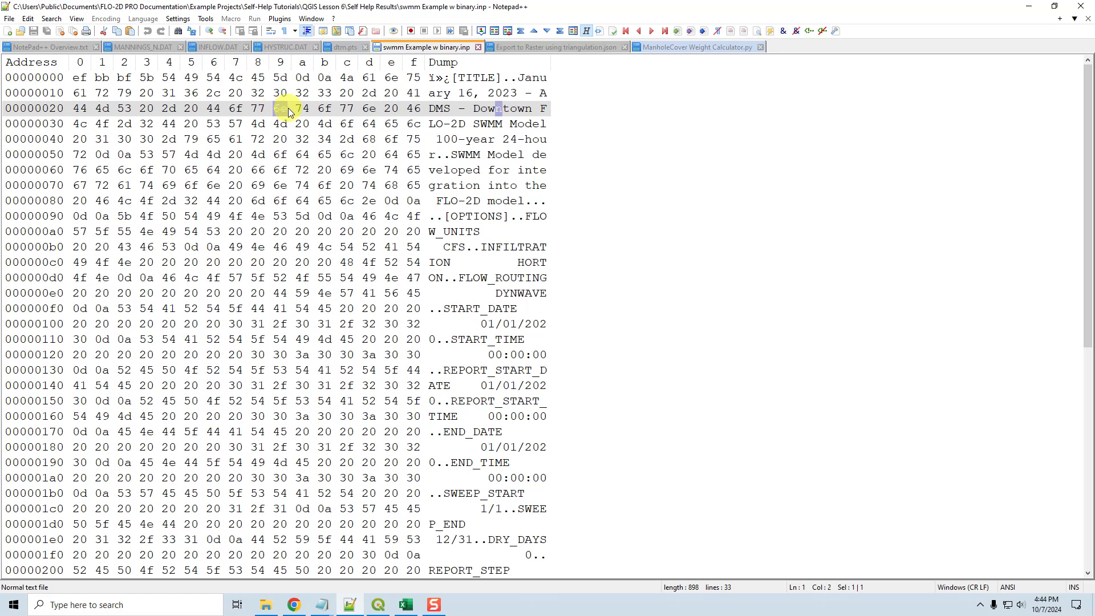
left_click(460, 109)
left_click_drag(459, 109, 540, 94)
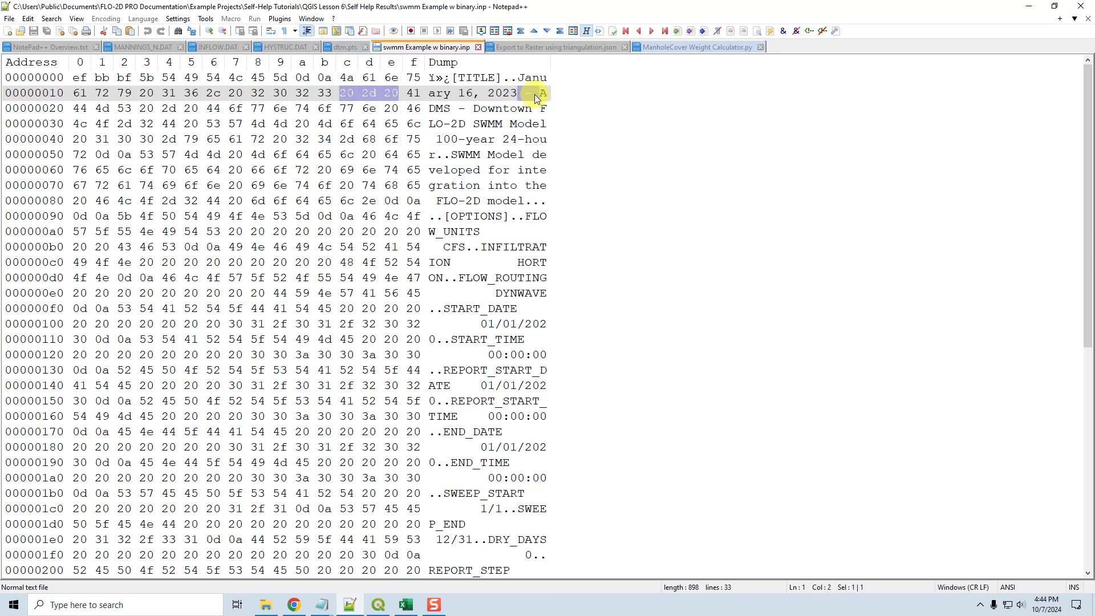
left_click_drag(453, 107, 470, 109)
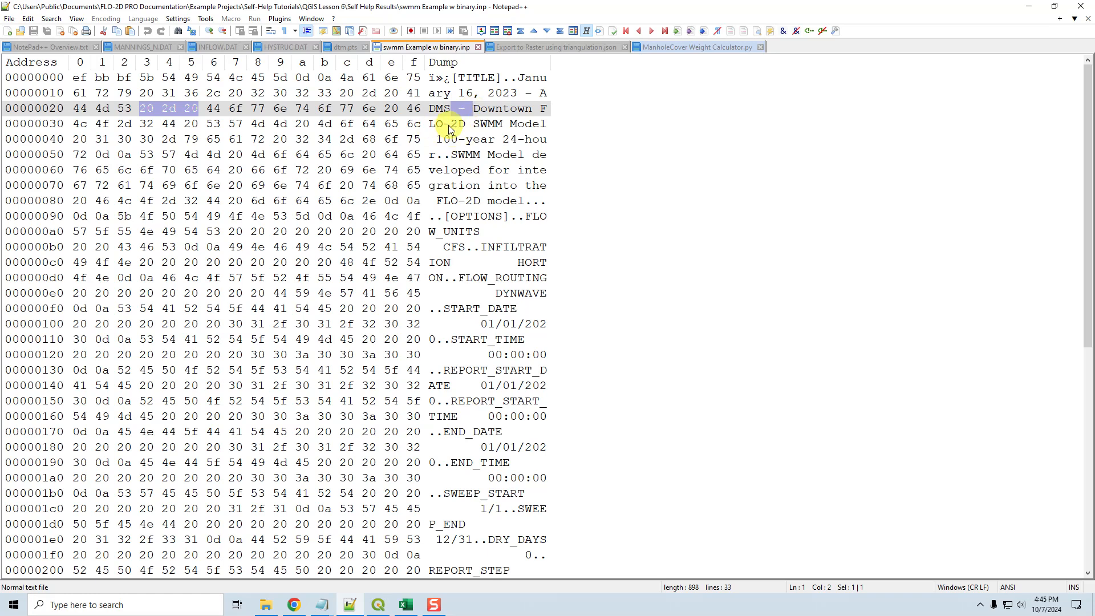
left_click(459, 140)
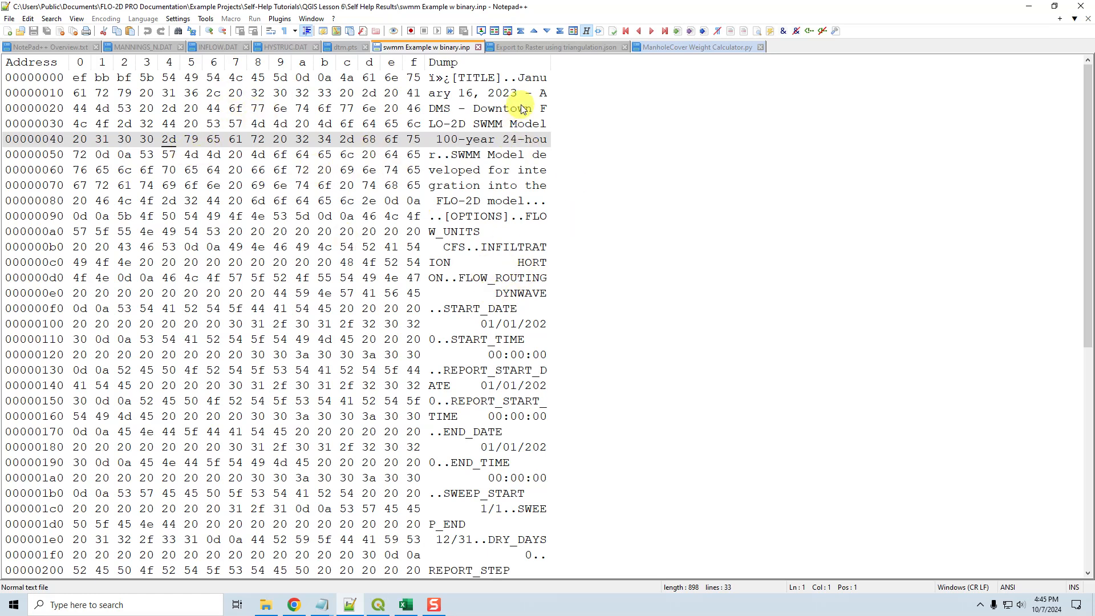
left_click_drag(451, 108, 477, 114)
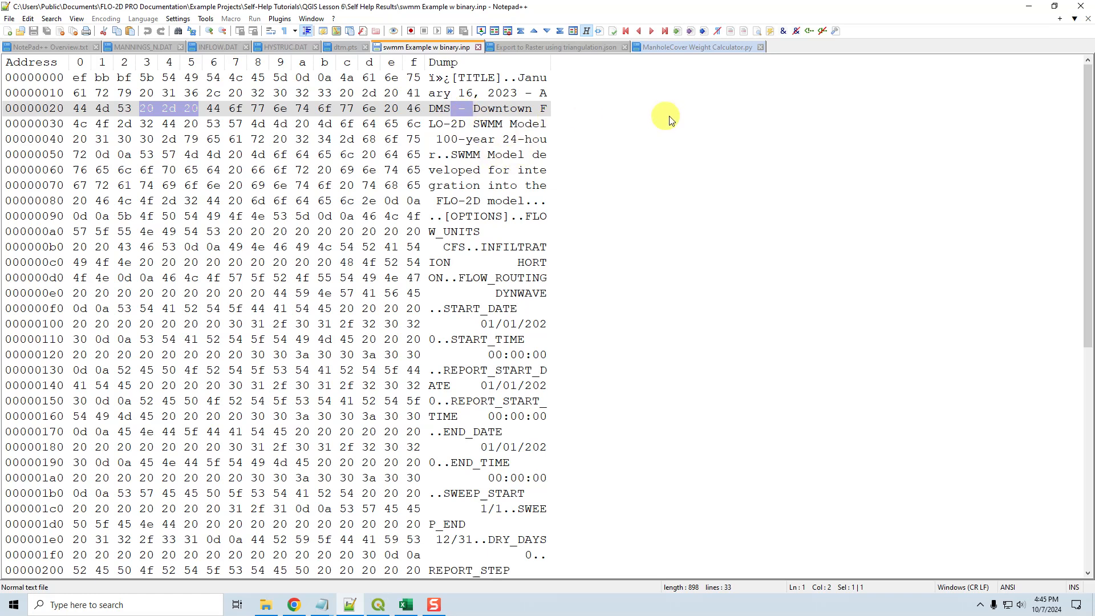
left_click(449, 171)
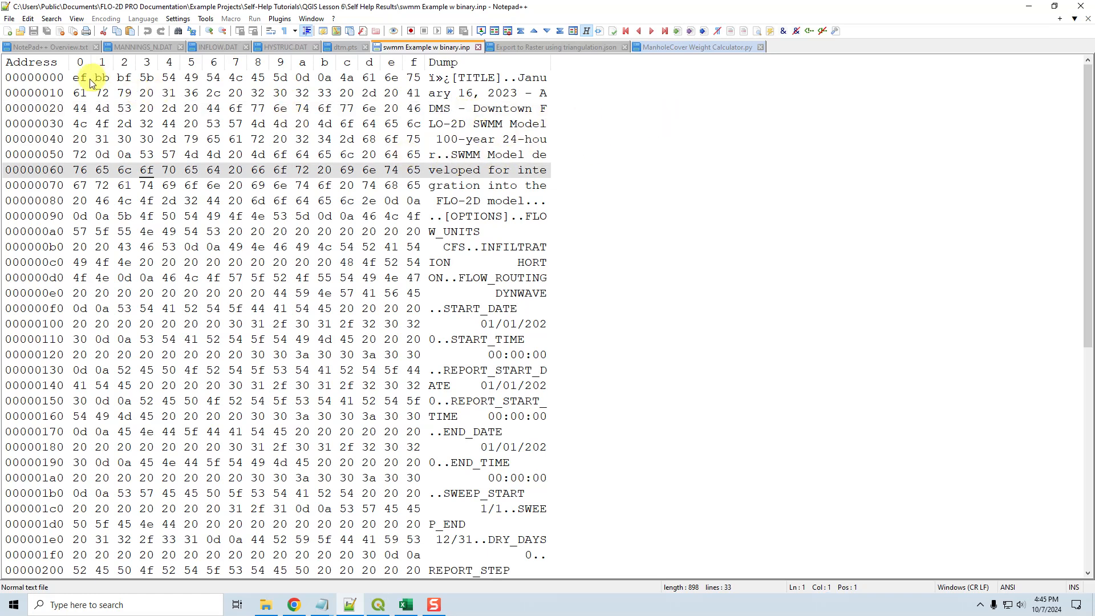
Check the edit commands for the leading ef bb bf bytes, and switch the file back to plain text to highlight its [TITLE] line.
left_click_drag(76, 78, 137, 86)
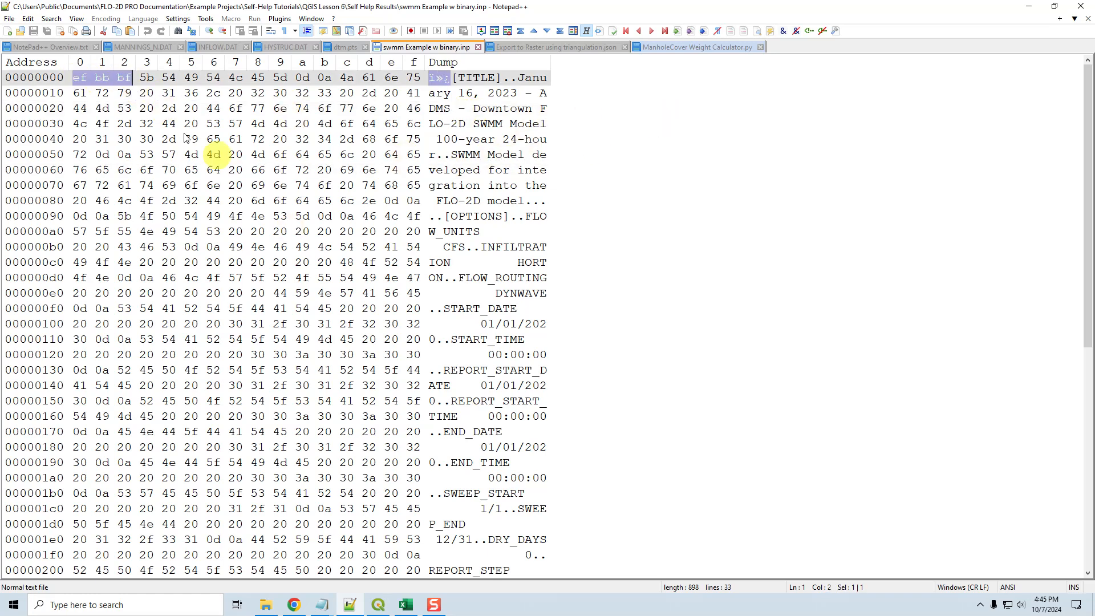
right_click(121, 81)
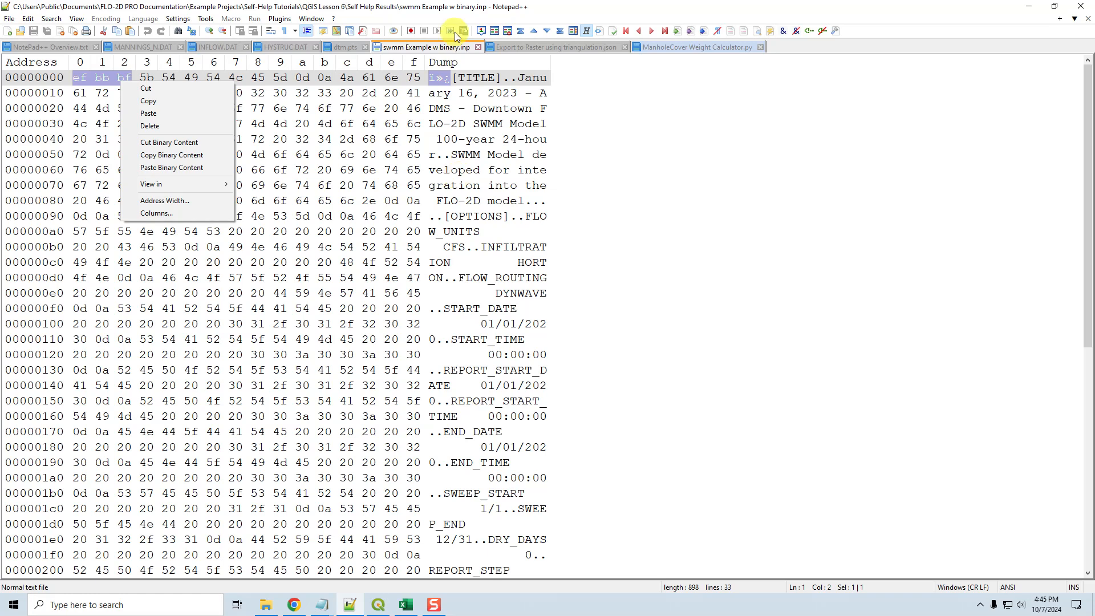
left_click(588, 34)
left_click(587, 34)
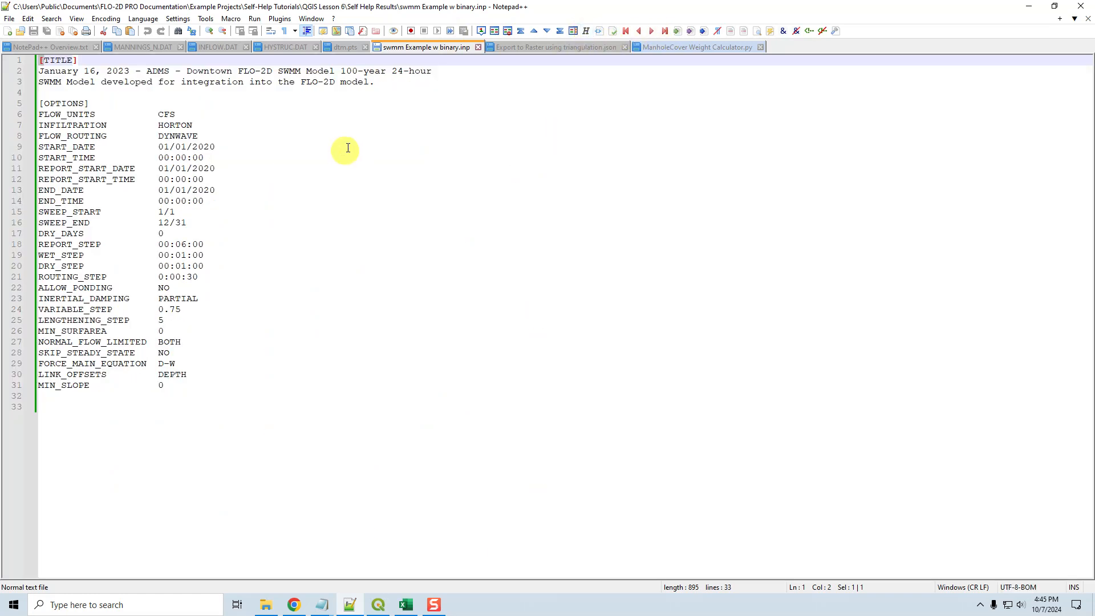
left_click(350, 147)
left_click(46, 60)
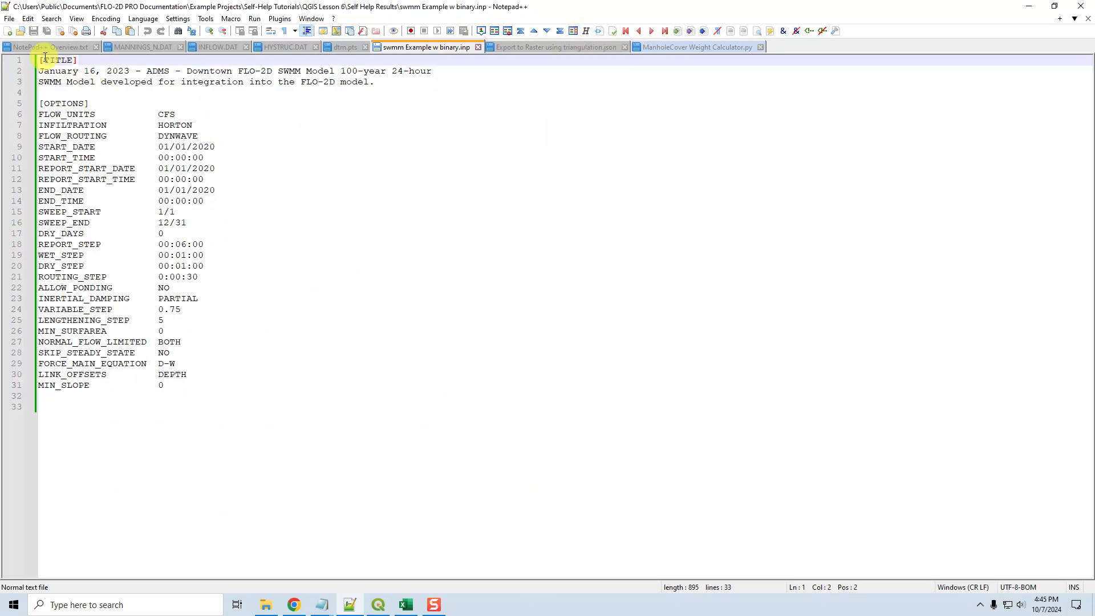
left_click_drag(45, 59, 122, 60)
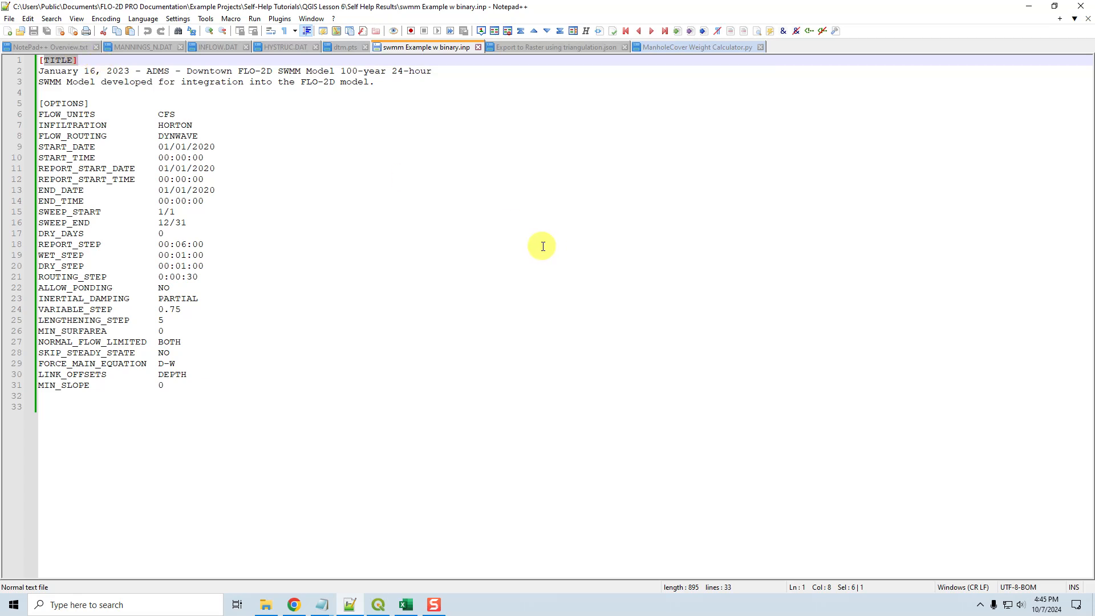
Copy the whole text of swmm Example w binary.inp into a new file and retype the opening bracket of [TITLE].
key("ctrl+a")
key("ctrl+c")
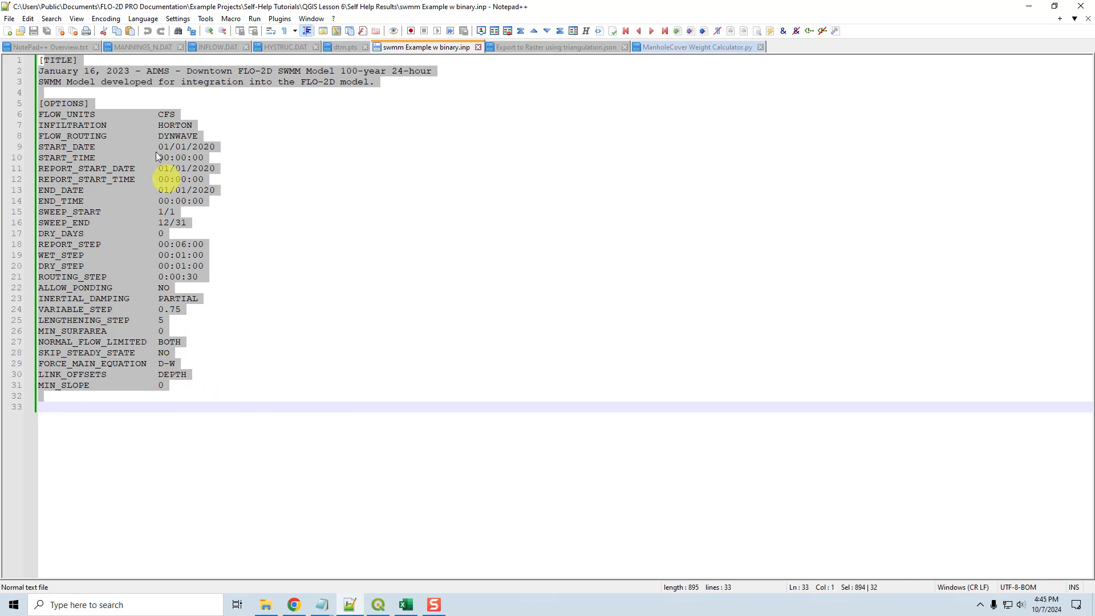
double_click(796, 50)
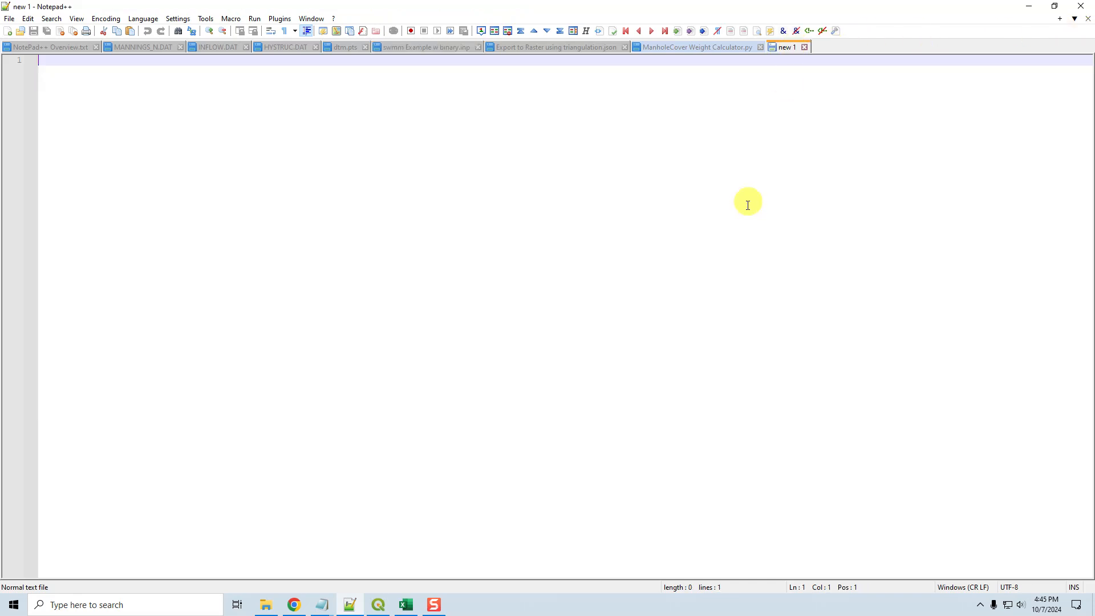
key("ctrl+v")
left_click(41, 59)
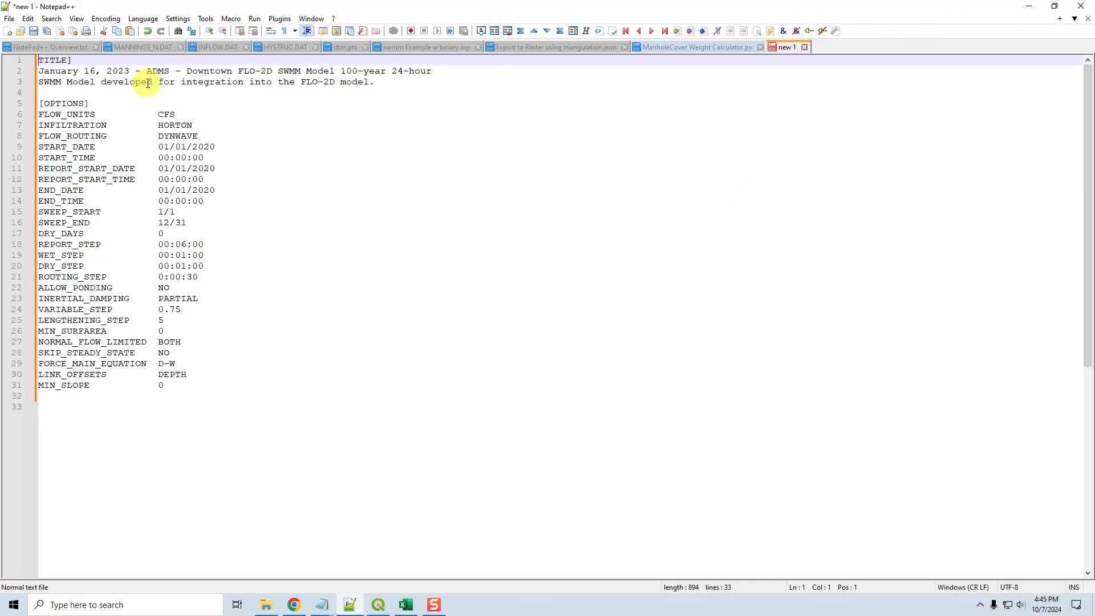
type("[")
left_click_drag(39, 60, 48, 61)
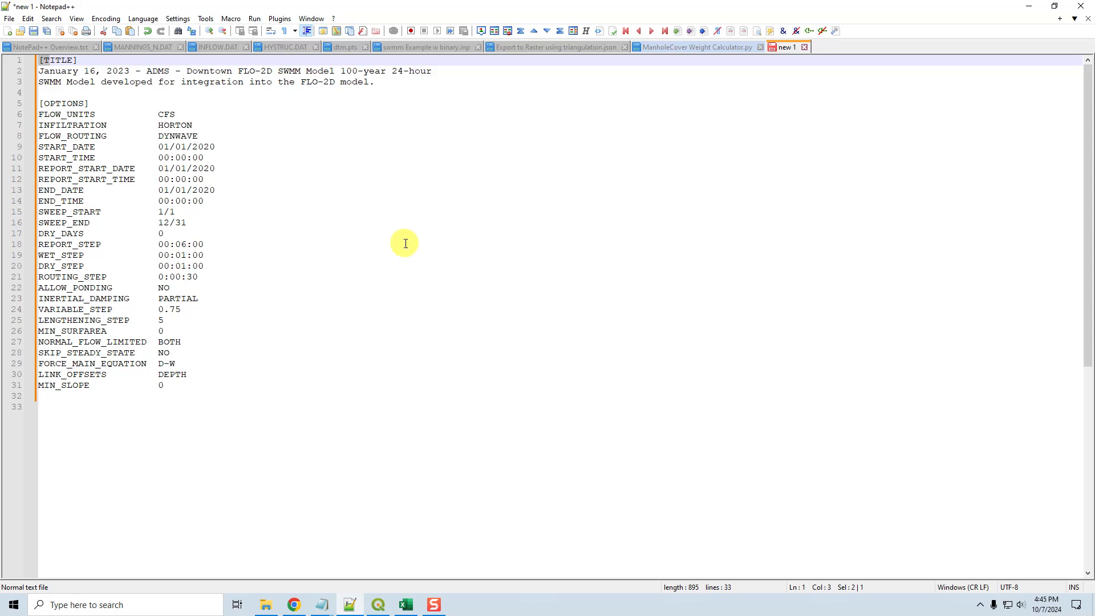
Close swmm Example w binary.inp, and close the new file without saving it.
left_click(477, 46)
left_click(692, 48)
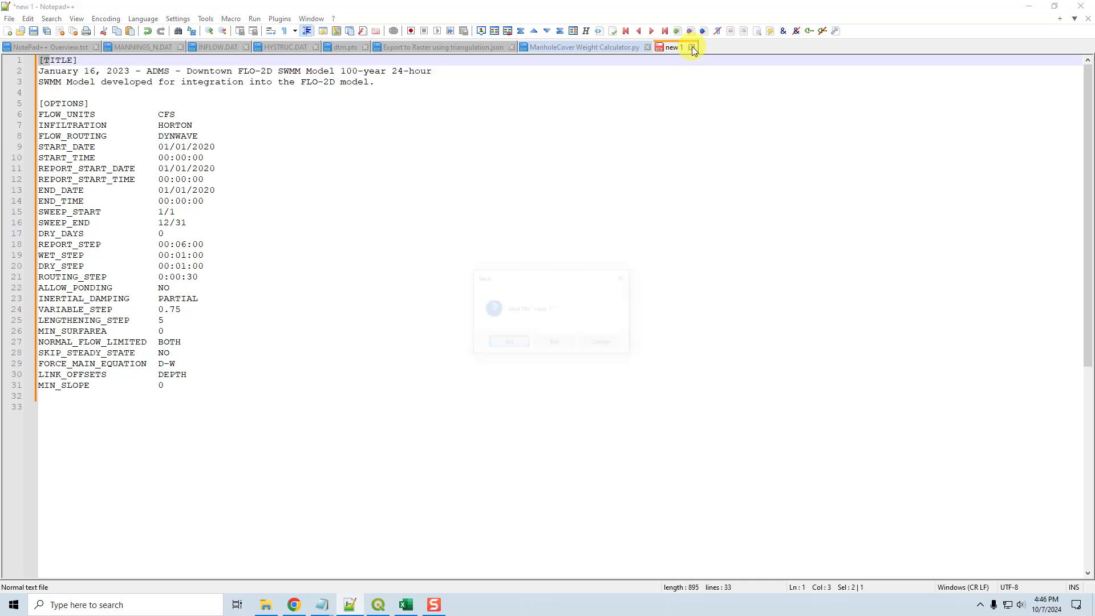
left_click(557, 343)
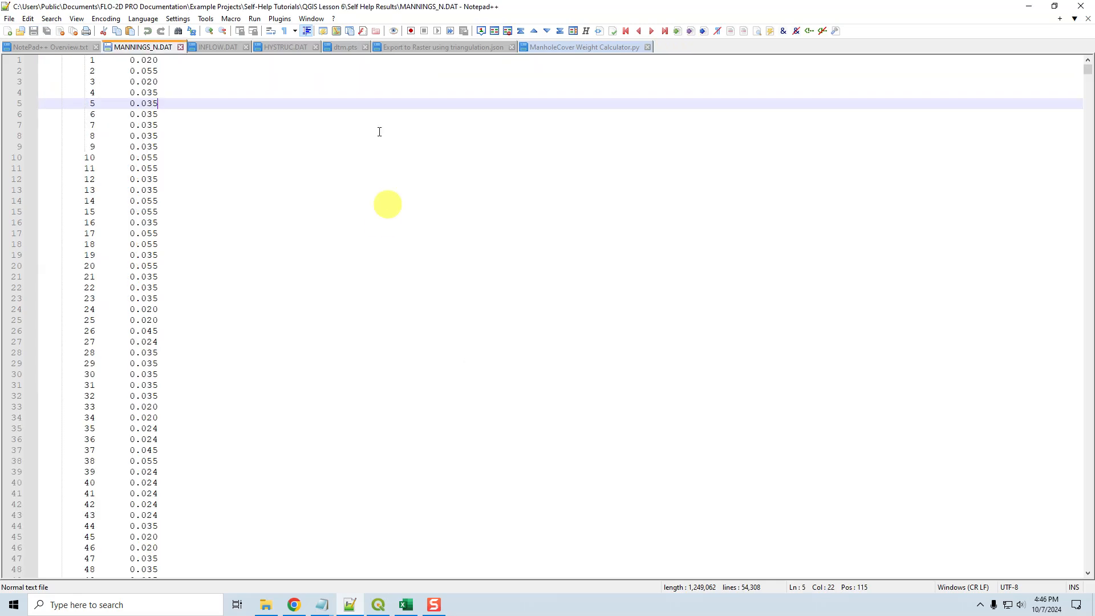
Switch dtm.pts from hex view to plain text and go to line 200000.
left_click(346, 47)
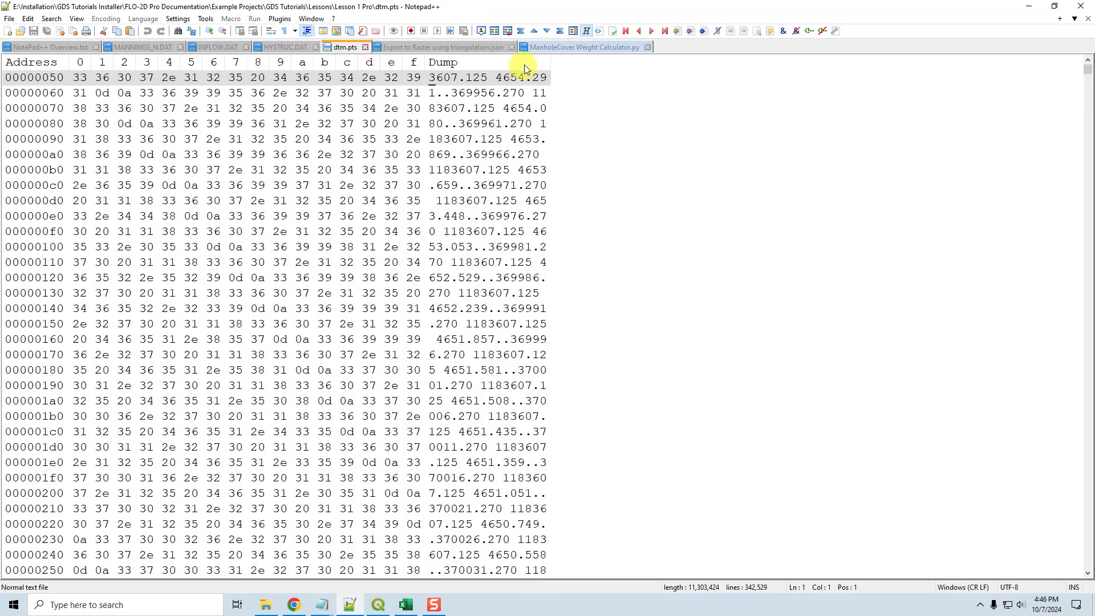
left_click(587, 32)
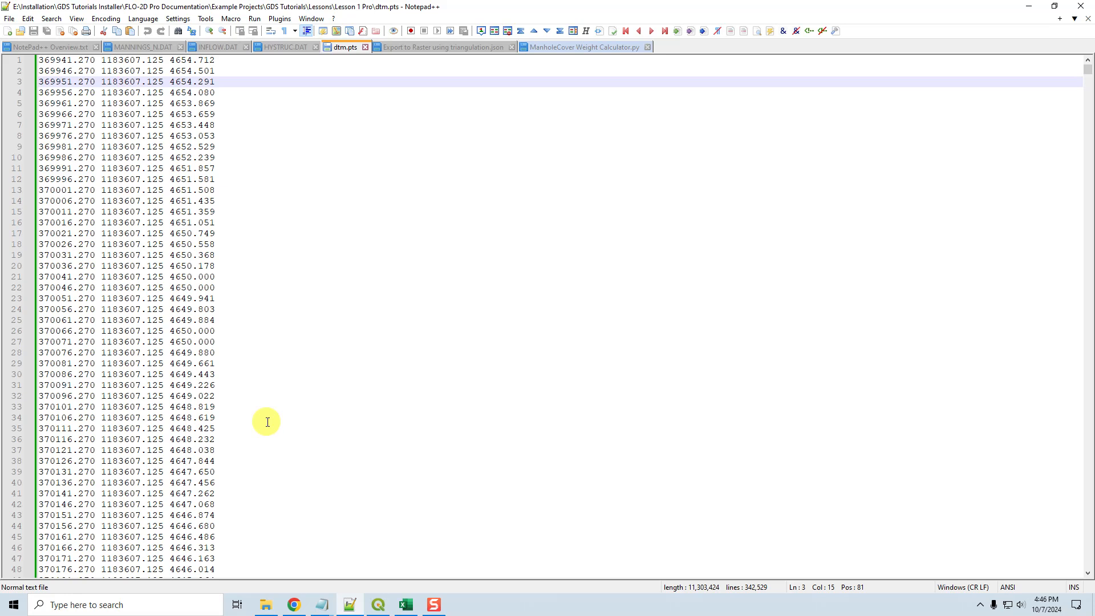
key("ctrl+g")
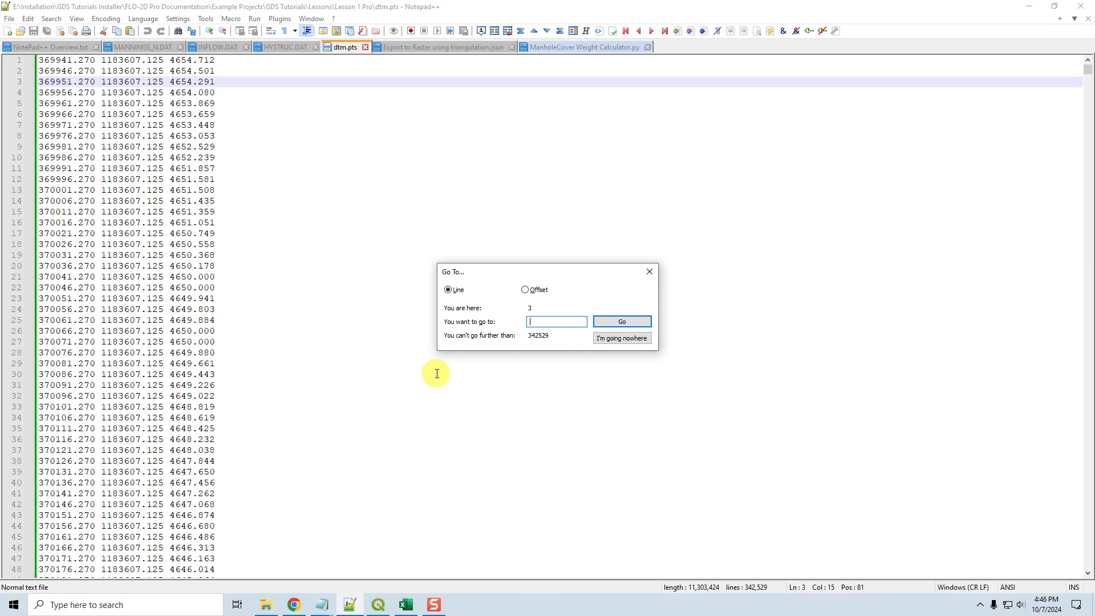
type("200000")
key("Return")
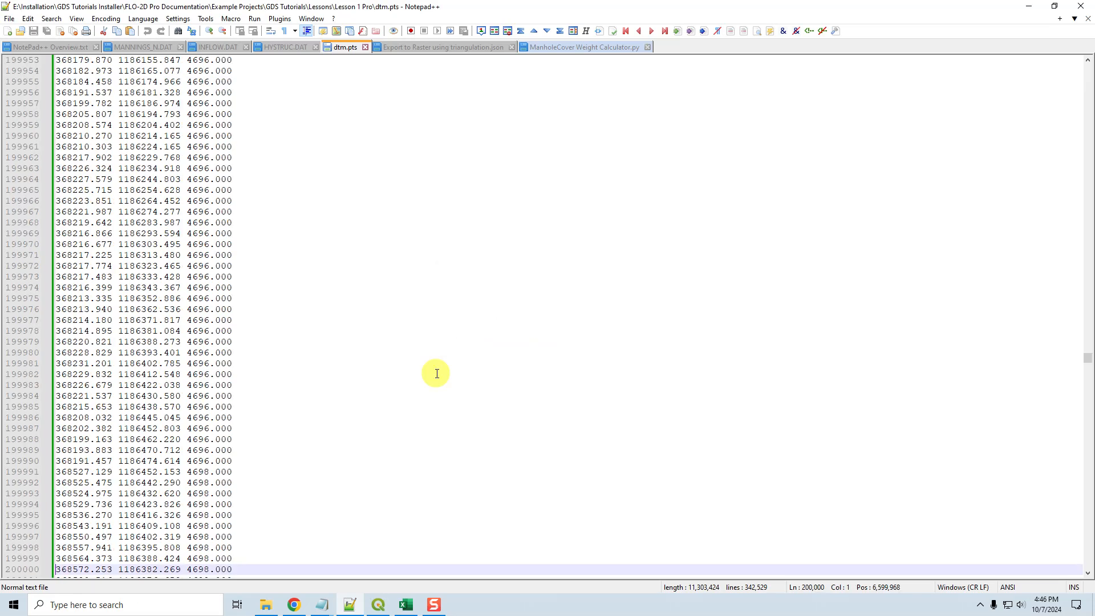
scroll(359, 336, "down", 7)
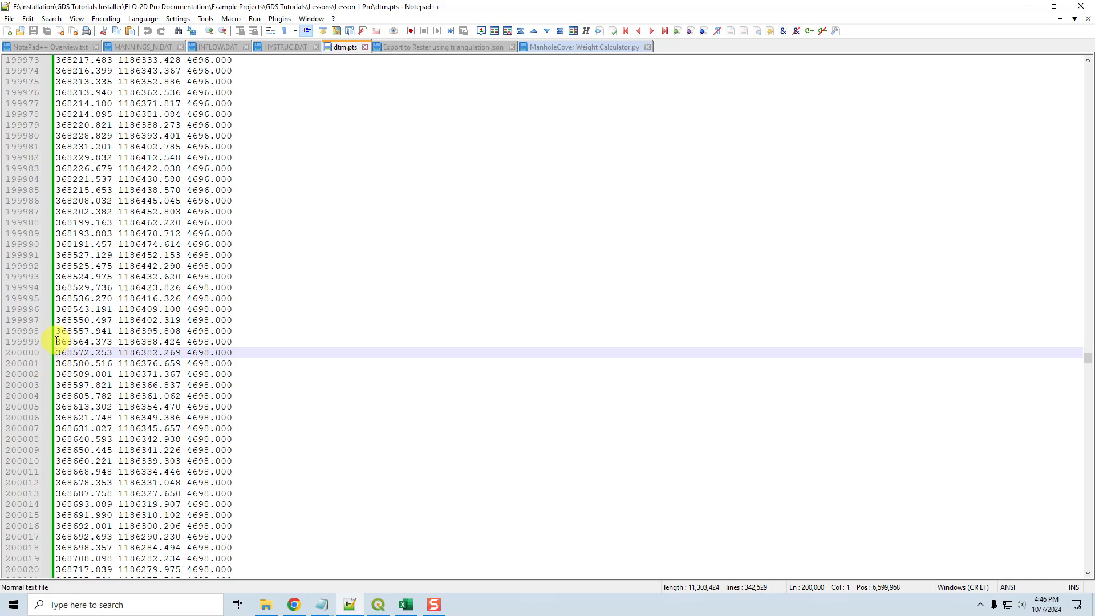
Delete lines 199999 to 200001 of dtm.pts, including the leftover blank line, and restore the file's original content.
left_click_drag(57, 341, 234, 363)
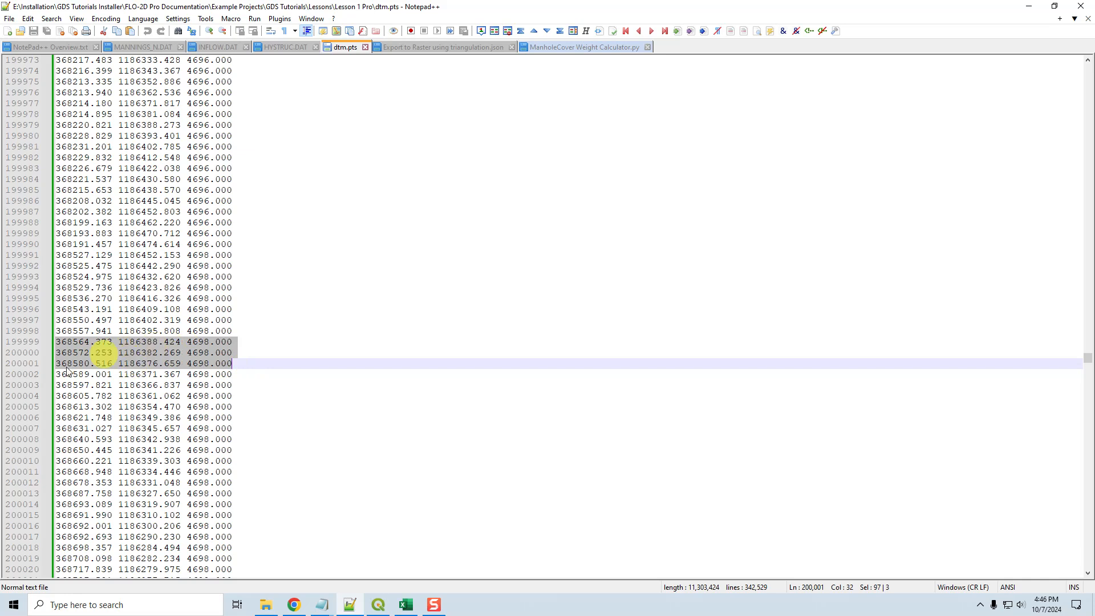
key("Delete")
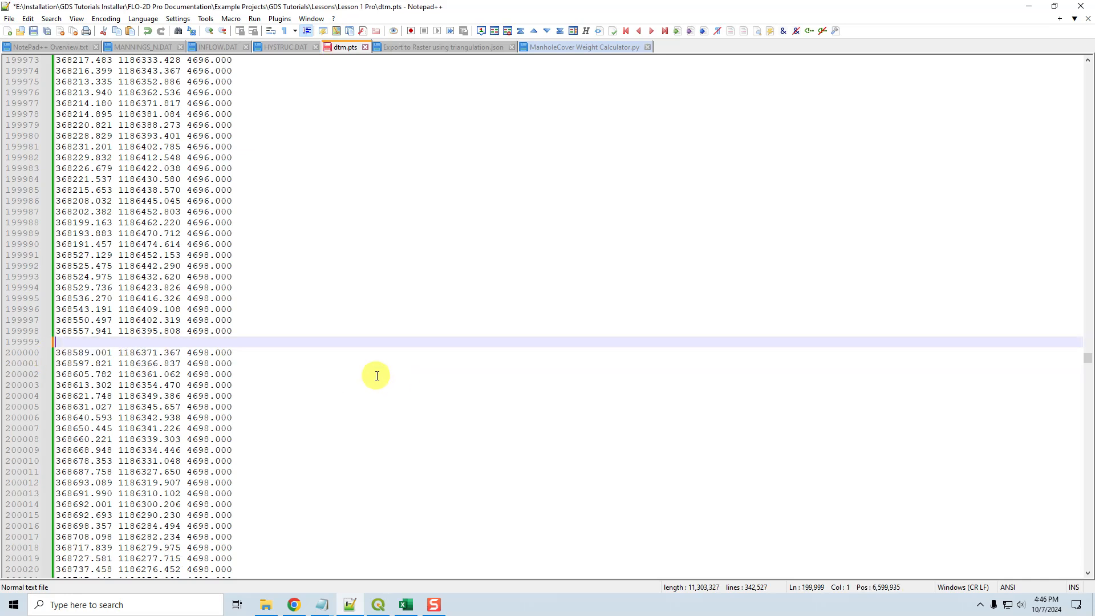
key("Delete")
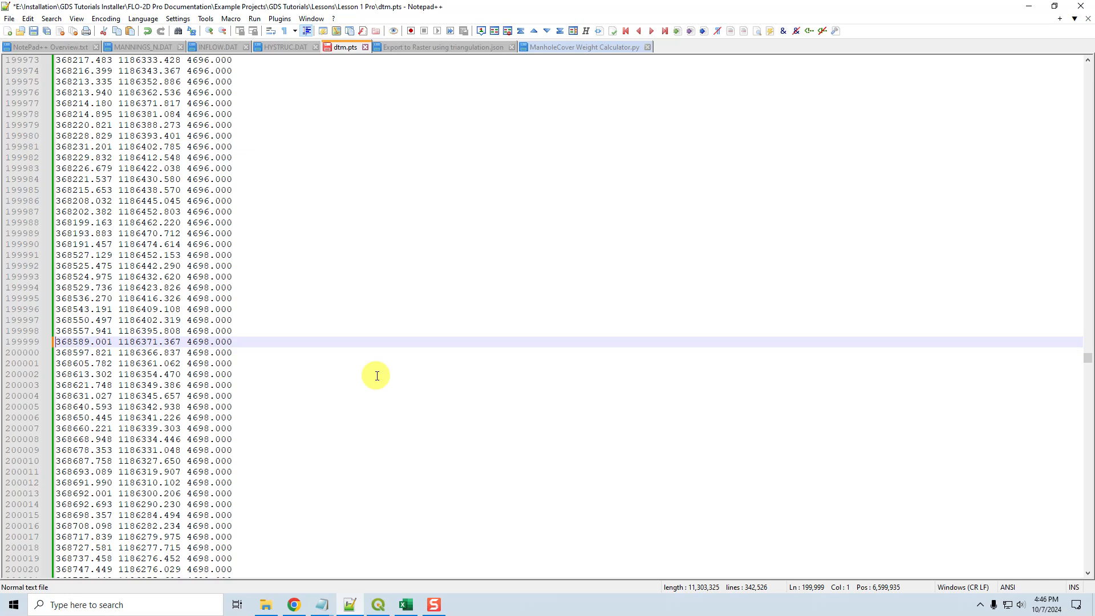
key("Return")
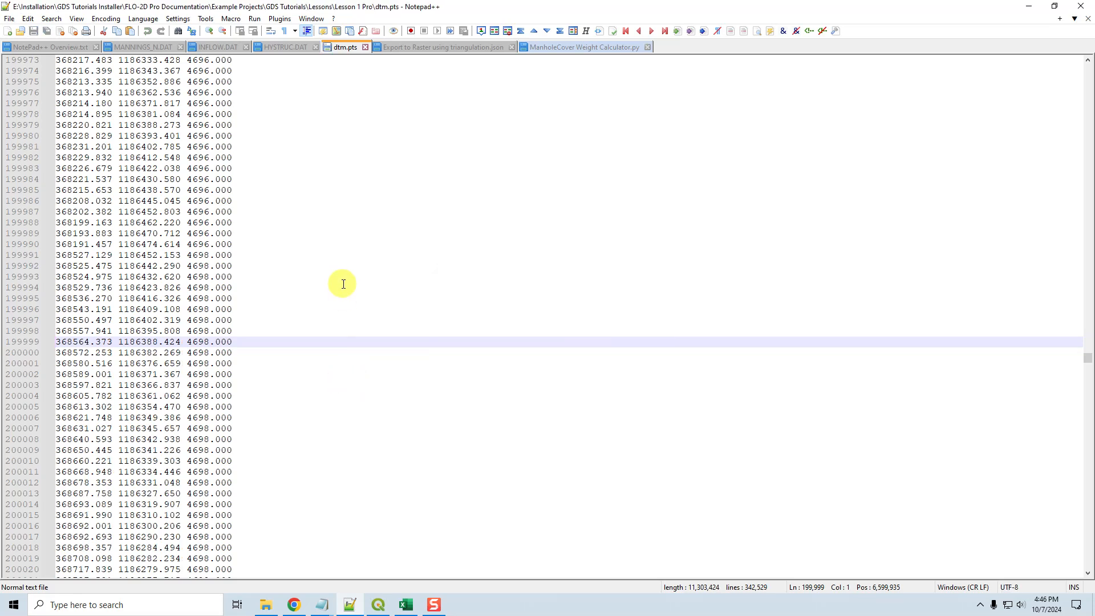
Highlight the "hex code plugin" item under Encoding Menu in the NotePad++ Overview.txt outline.
left_click(47, 44)
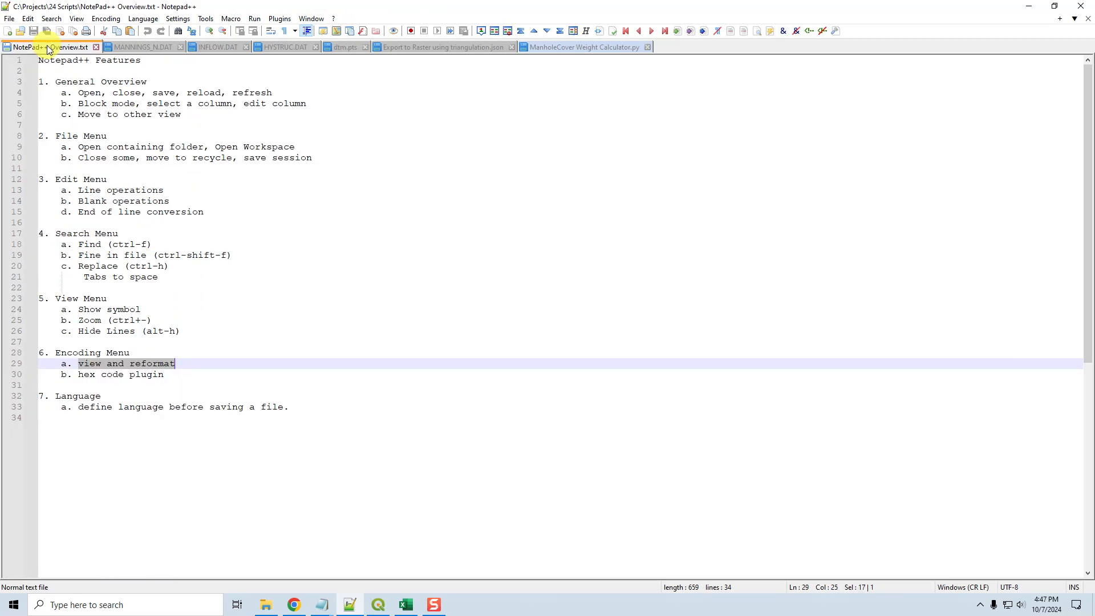
double_click(96, 354)
left_click_drag(178, 374, 60, 374)
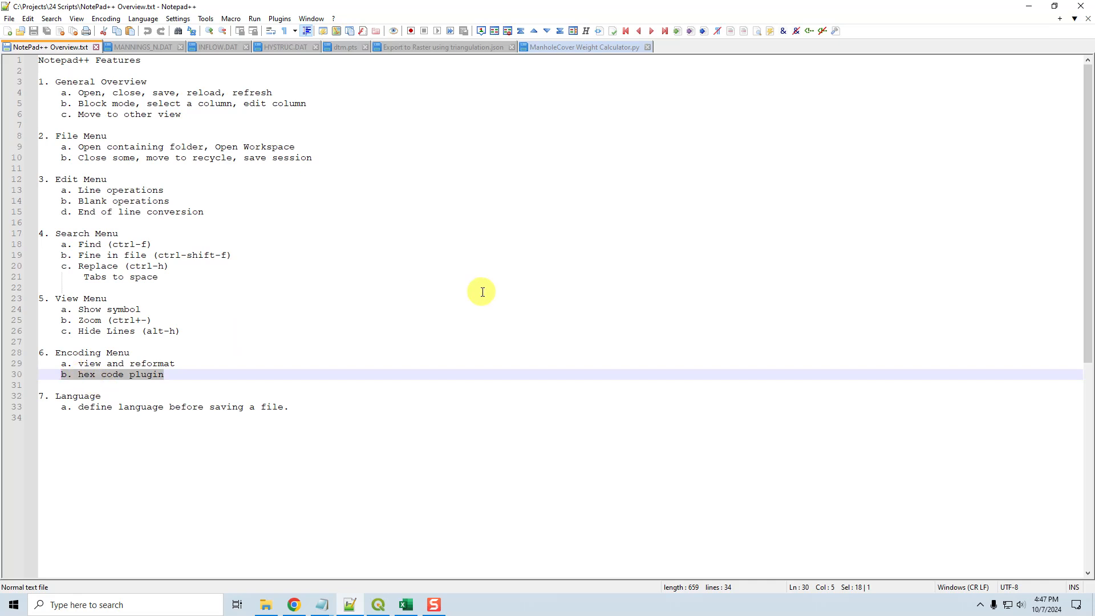
Copy the entire ManholeCover Weight Calculator.py script into a new file.
left_click(565, 48)
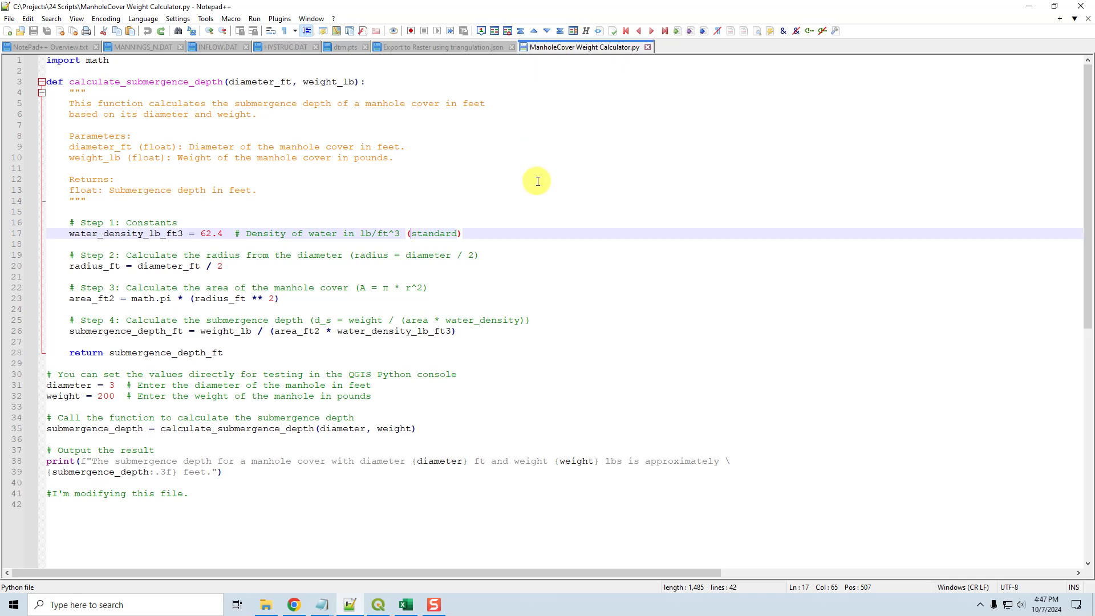
key("ctrl+a")
key("ctrl+c")
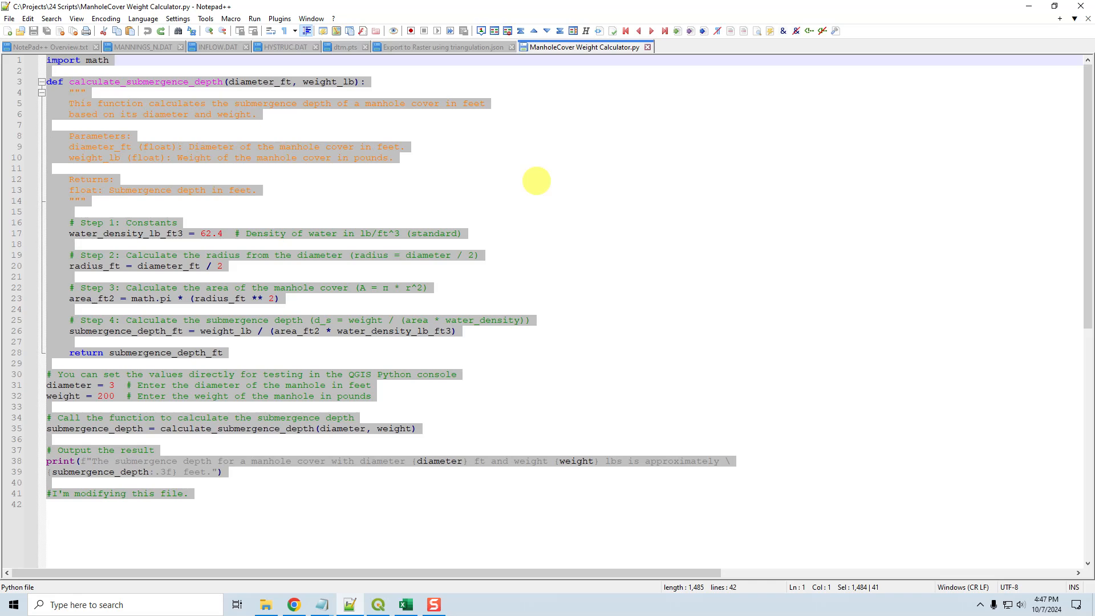
double_click(682, 50)
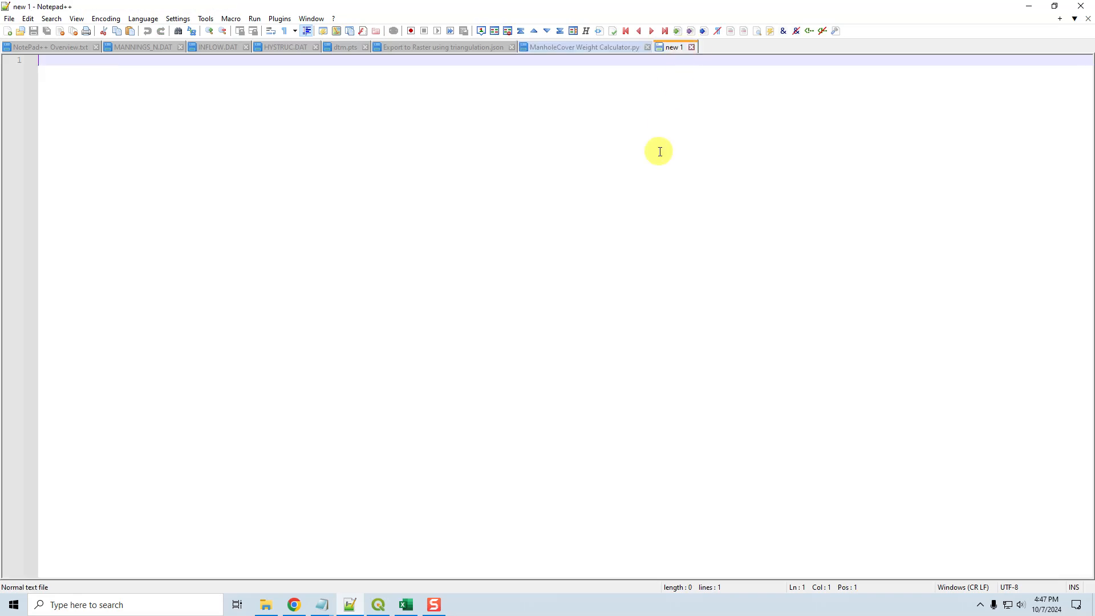
key("ctrl+v")
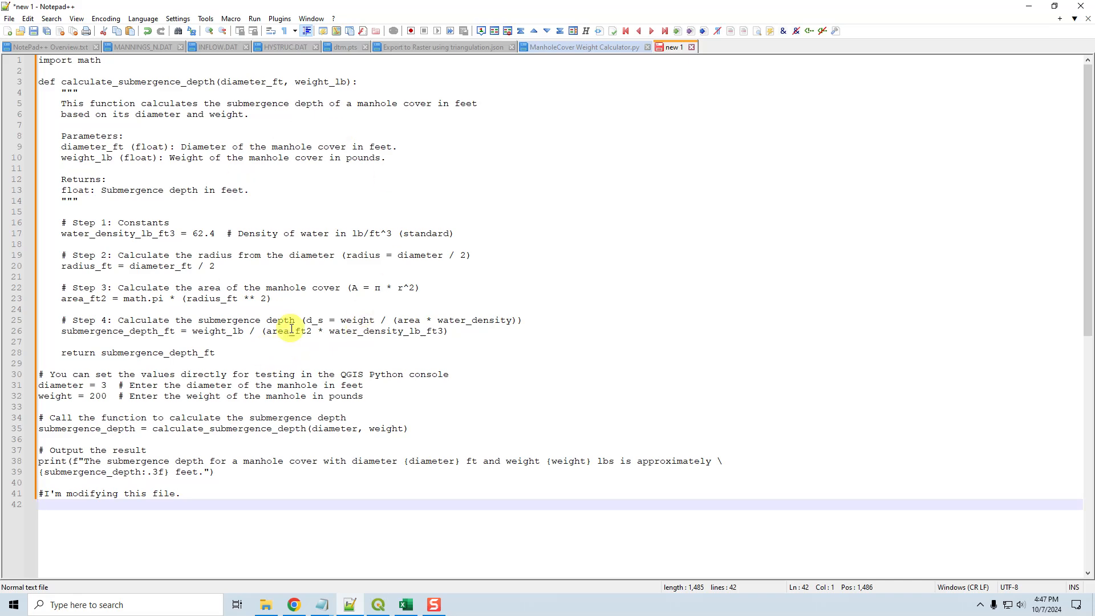
Move the new file to the other view and place the cursor in the original script's import line for comparison.
left_click_drag(674, 48, 934, 167)
left_click(997, 177)
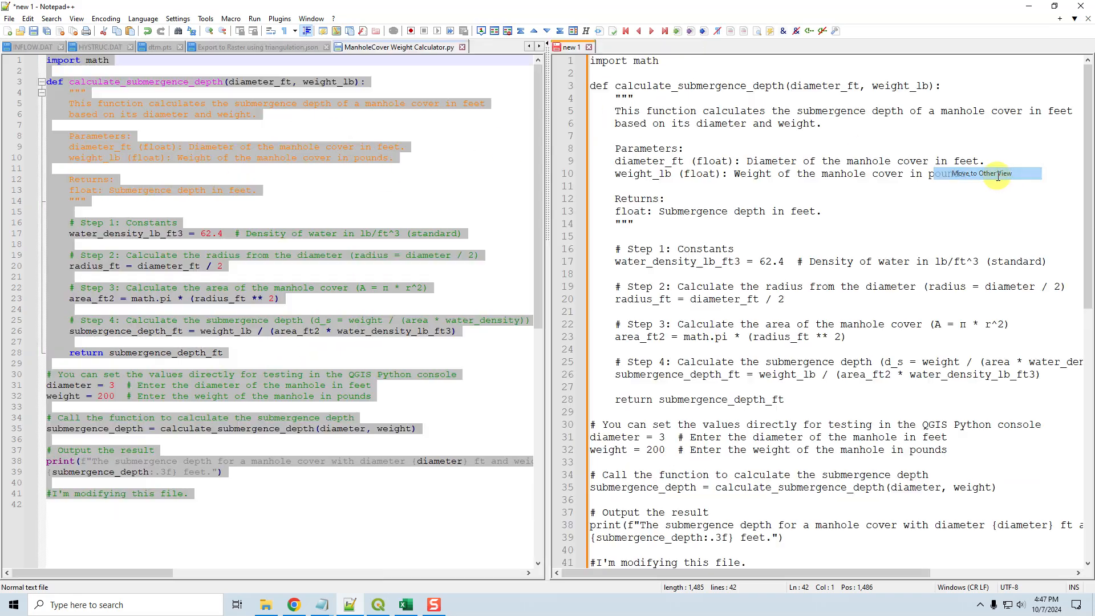
left_click(160, 157)
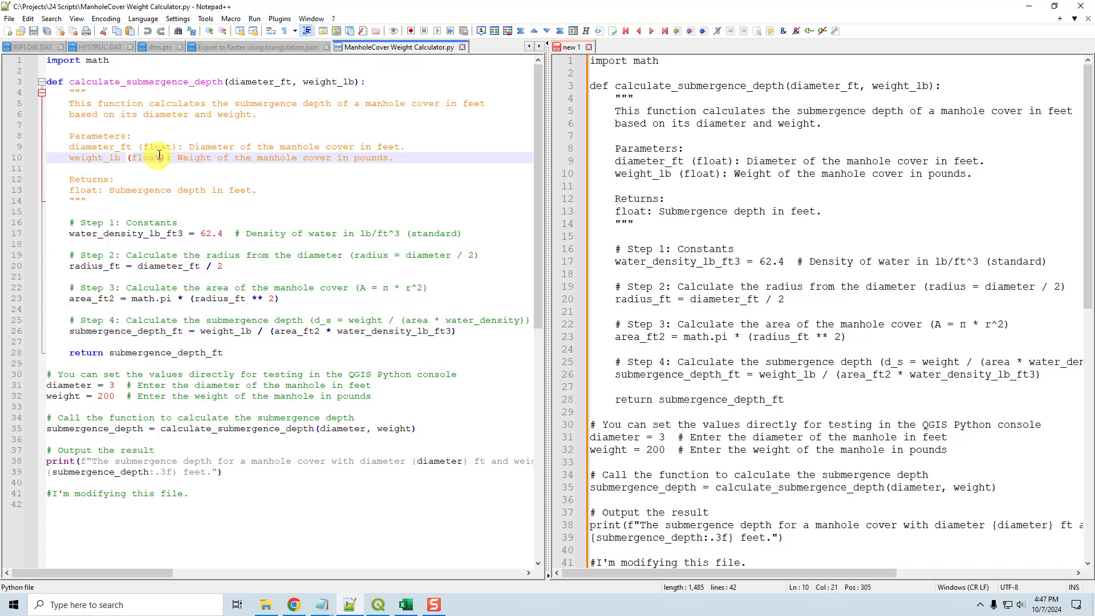
left_click(58, 61)
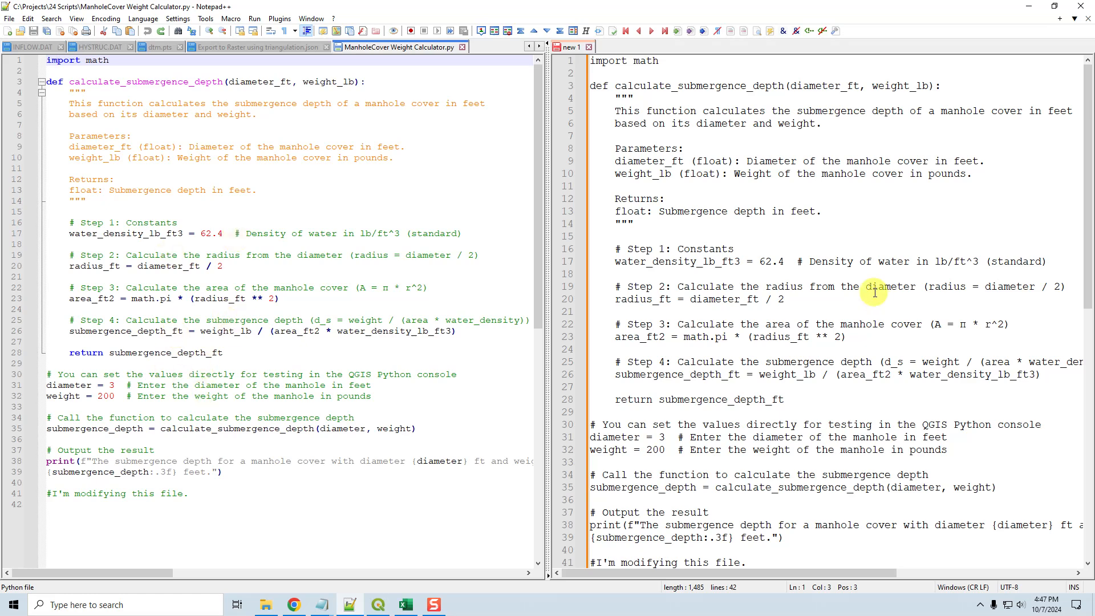
Reduce the new file's text size to match the original script and highlight its import math line for comparison.
left_click(861, 279)
scroll(861, 279, "down", 2, "ctrl")
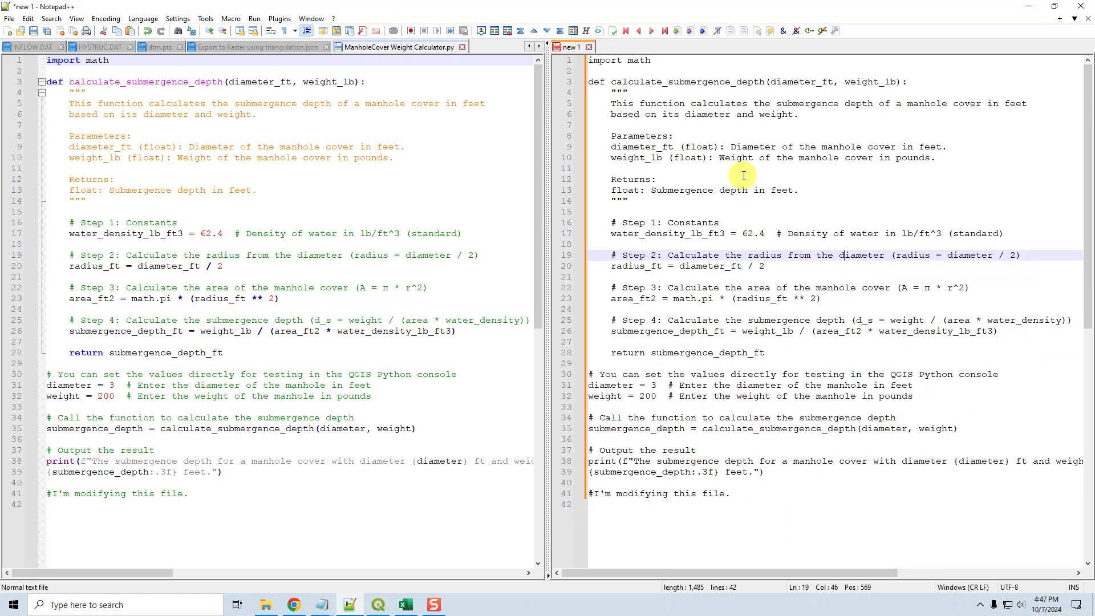
left_click_drag(651, 60, 588, 61)
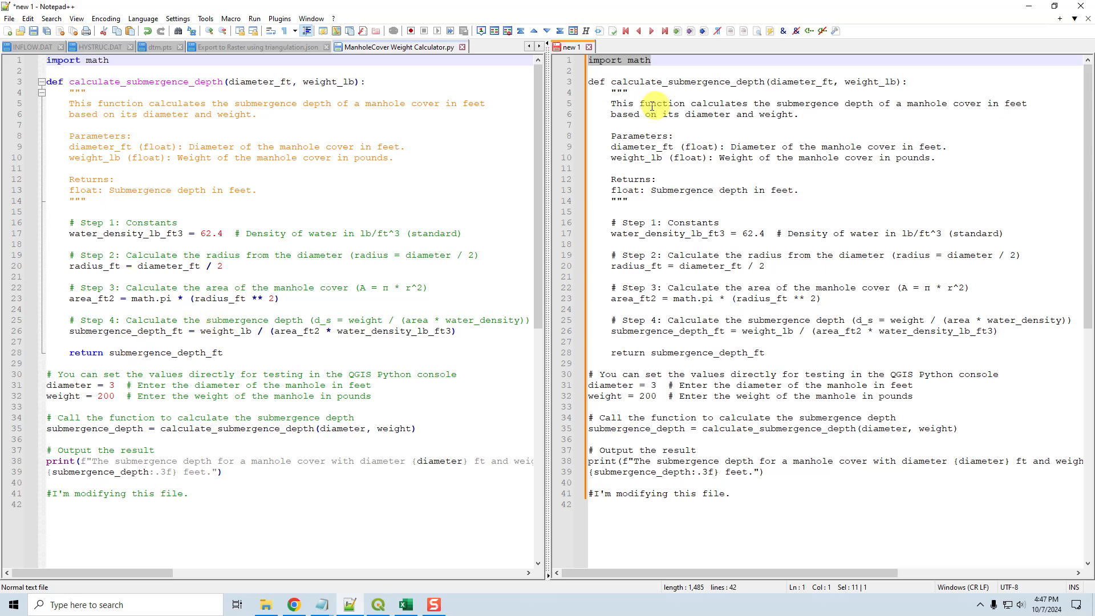
left_click(622, 71)
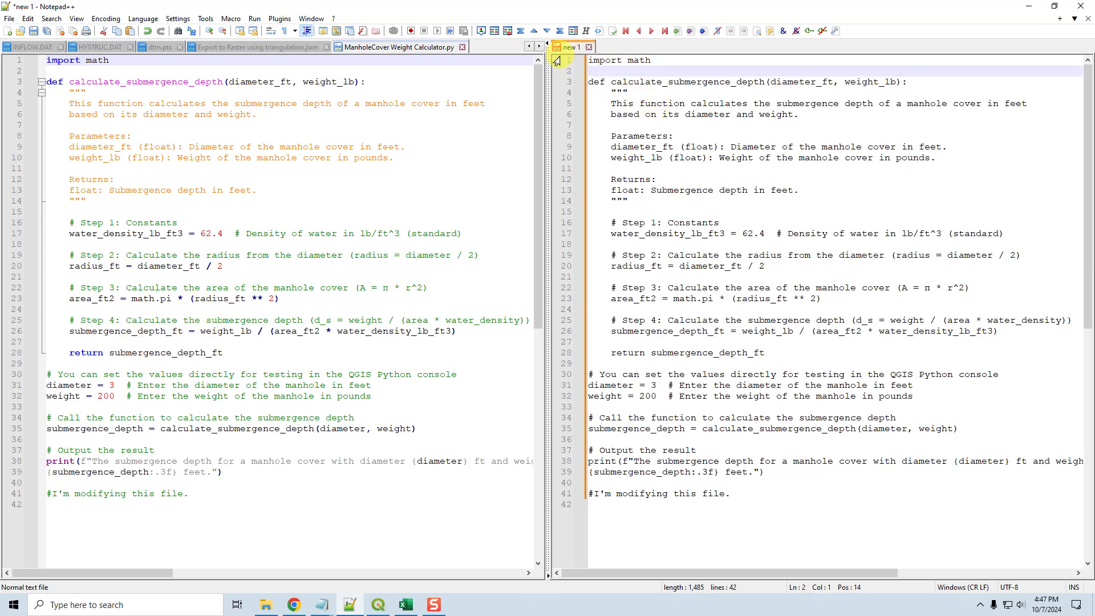
Set the new file's syntax language to Python.
left_click(140, 19)
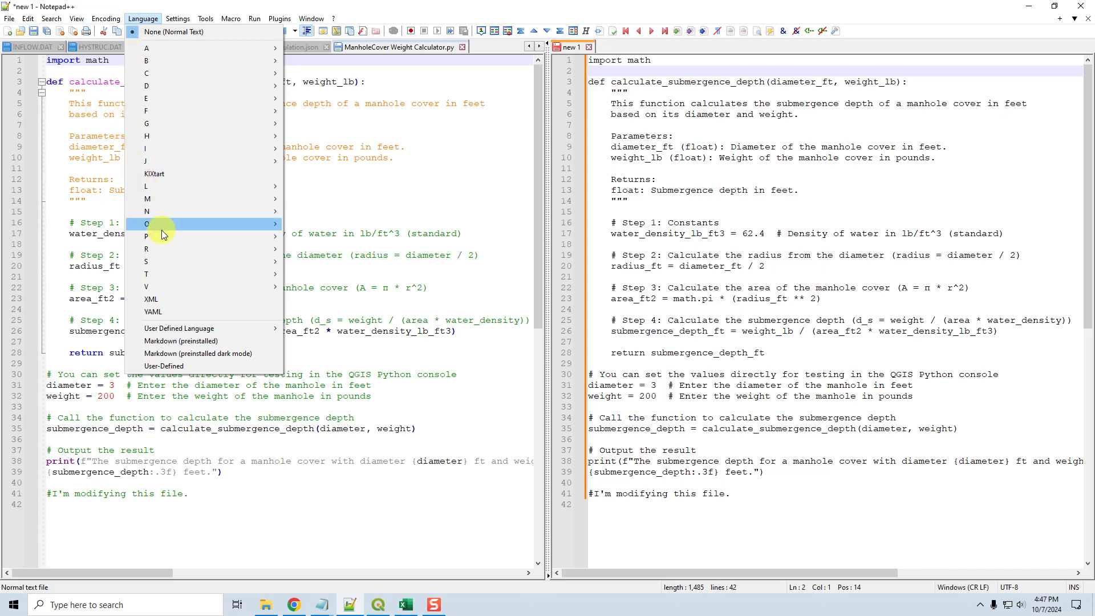
mouse_move(162, 238)
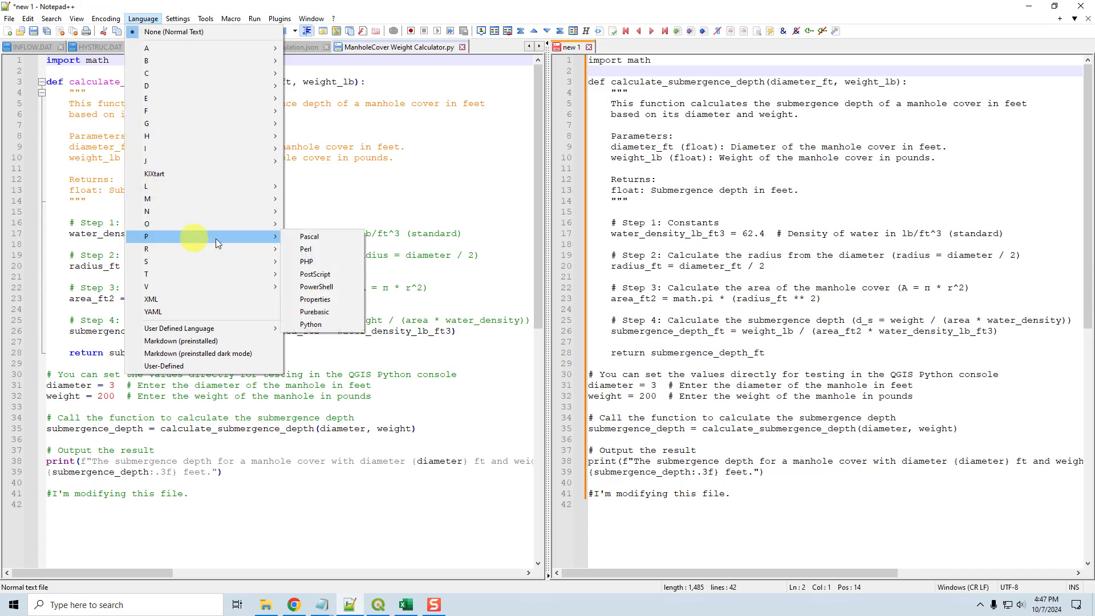
left_click(313, 324)
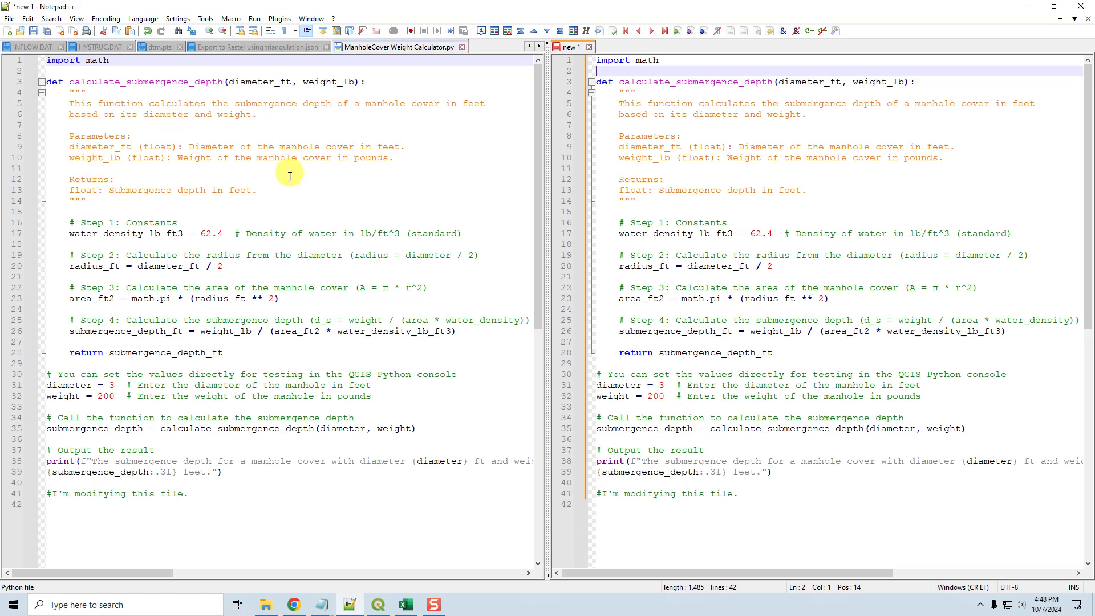
Look at INFLOW.DAT and return to the NotePad++ Overview.txt outline.
left_click(254, 127)
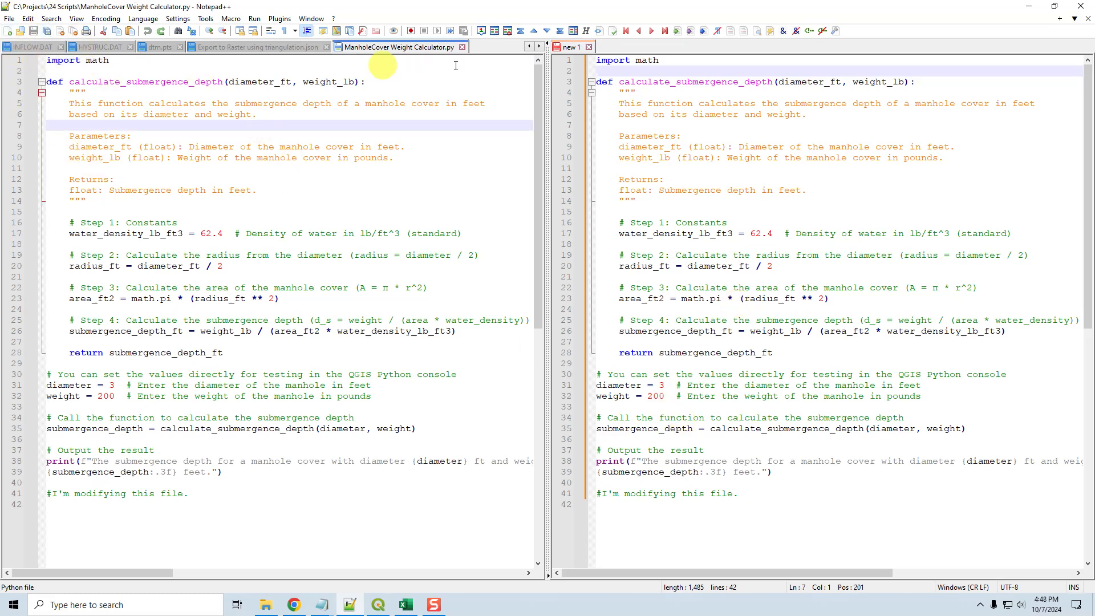
key("Left")
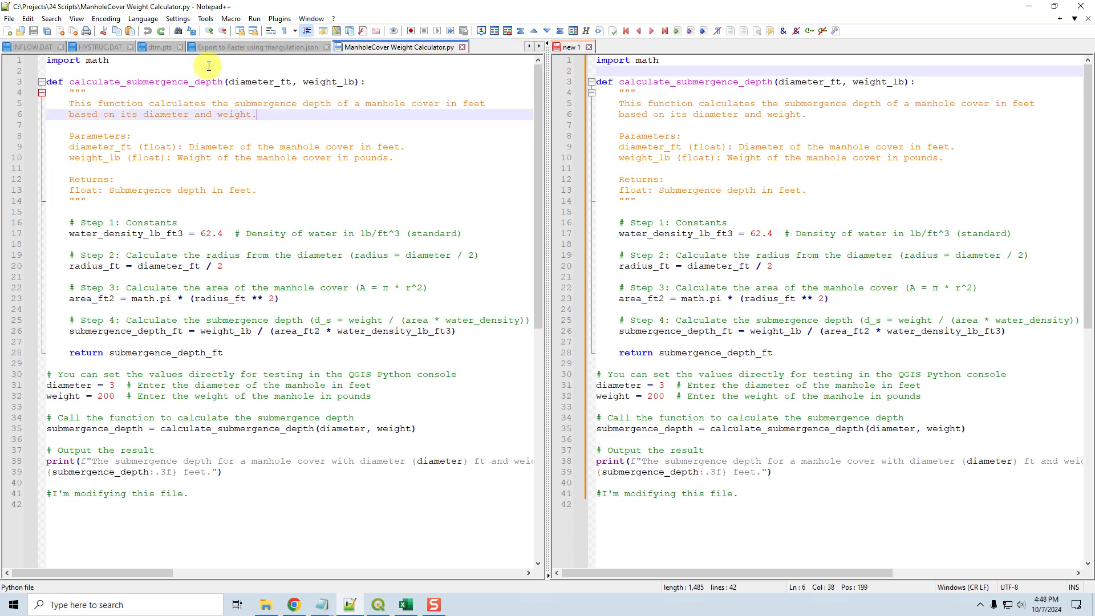
left_click(21, 48)
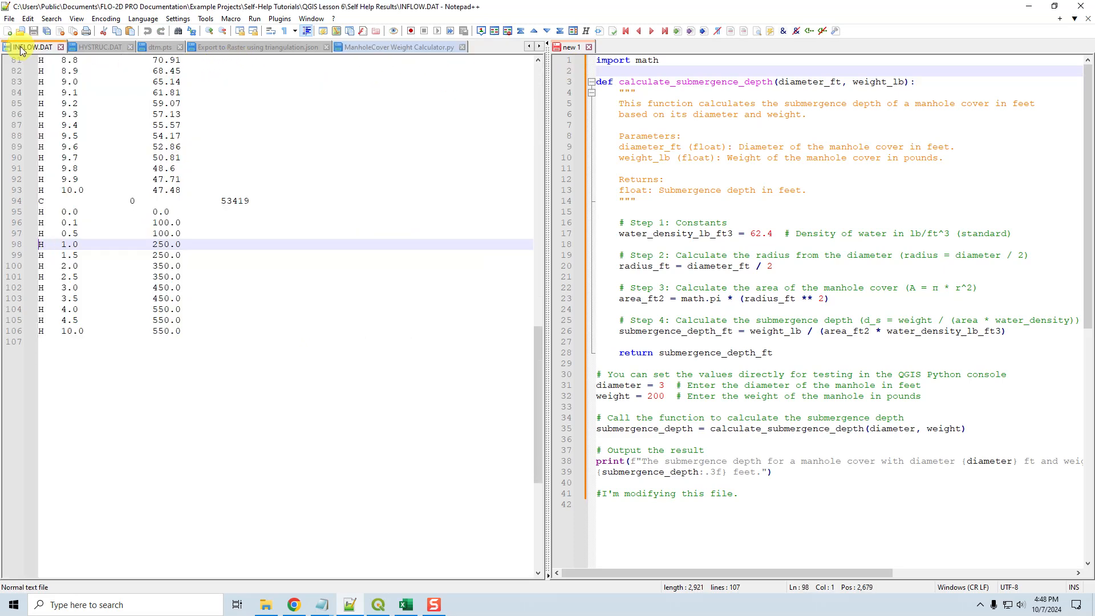
key("Left")
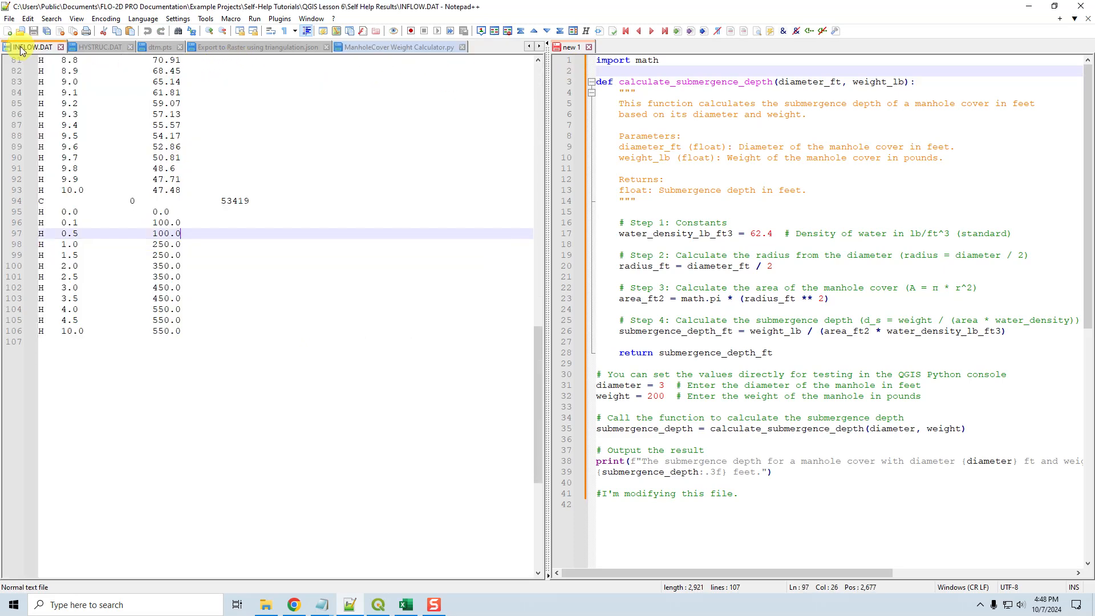
left_click(529, 47)
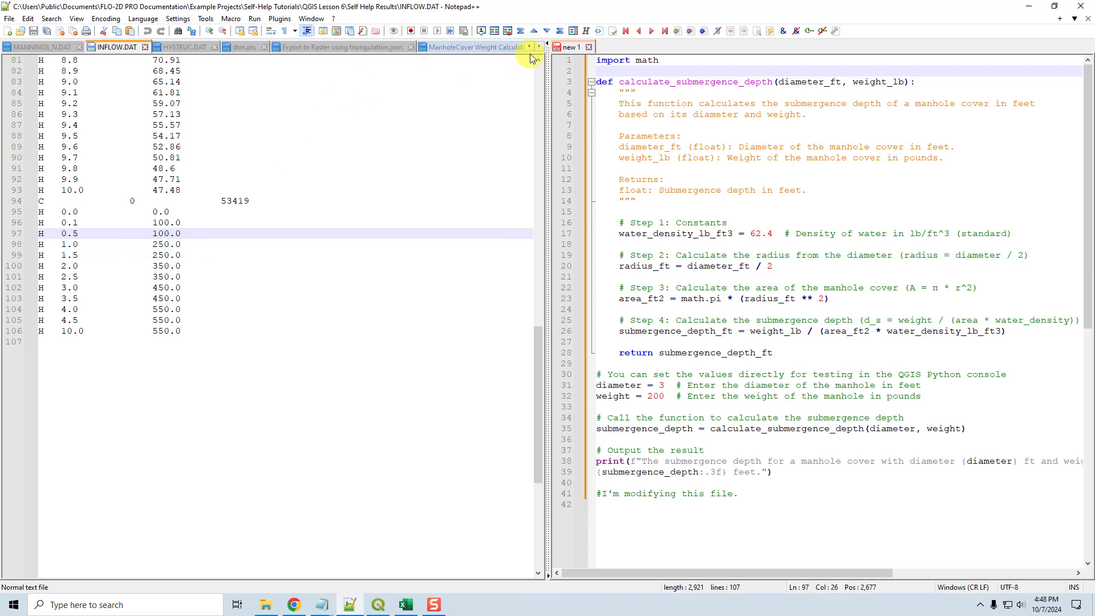
left_click(530, 48)
left_click(32, 48)
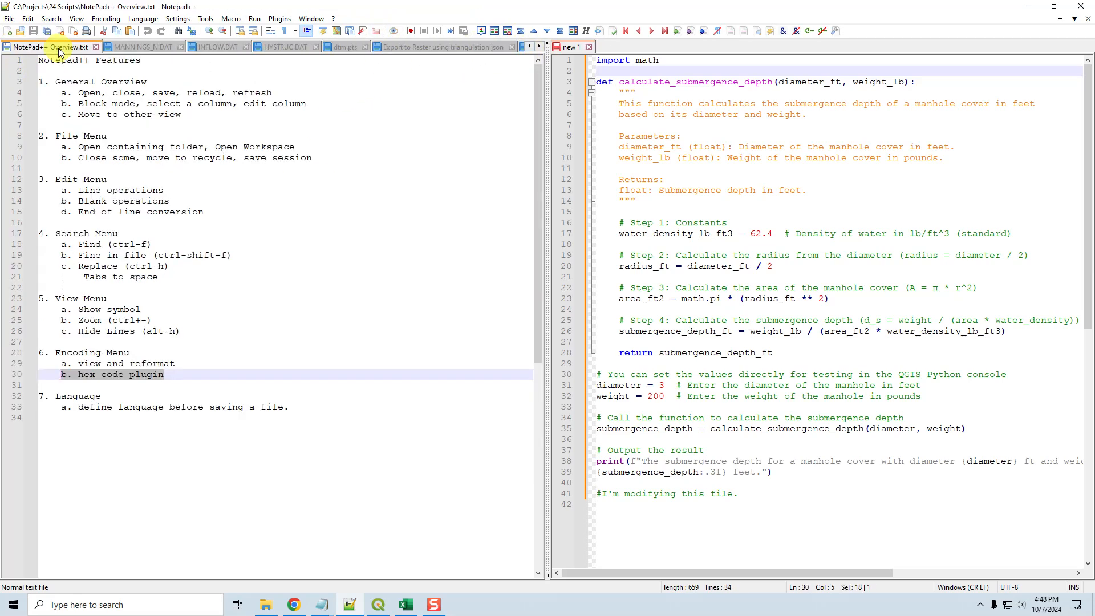
Close the new file without saving it and place the cursor at the end of the outline's "define language before saving a file." item.
left_click(588, 47)
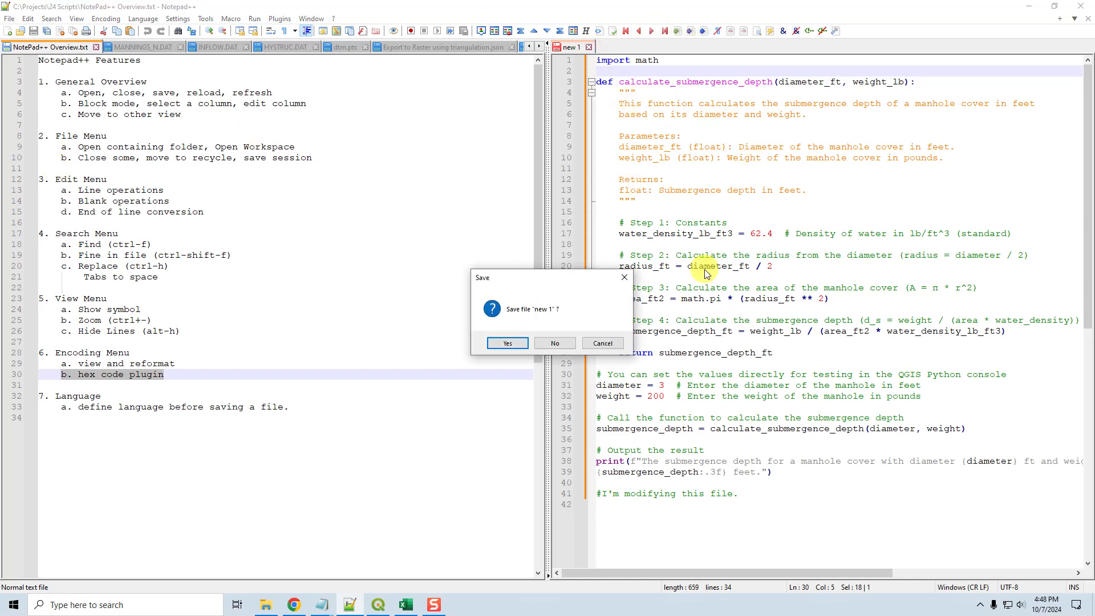
left_click(556, 346)
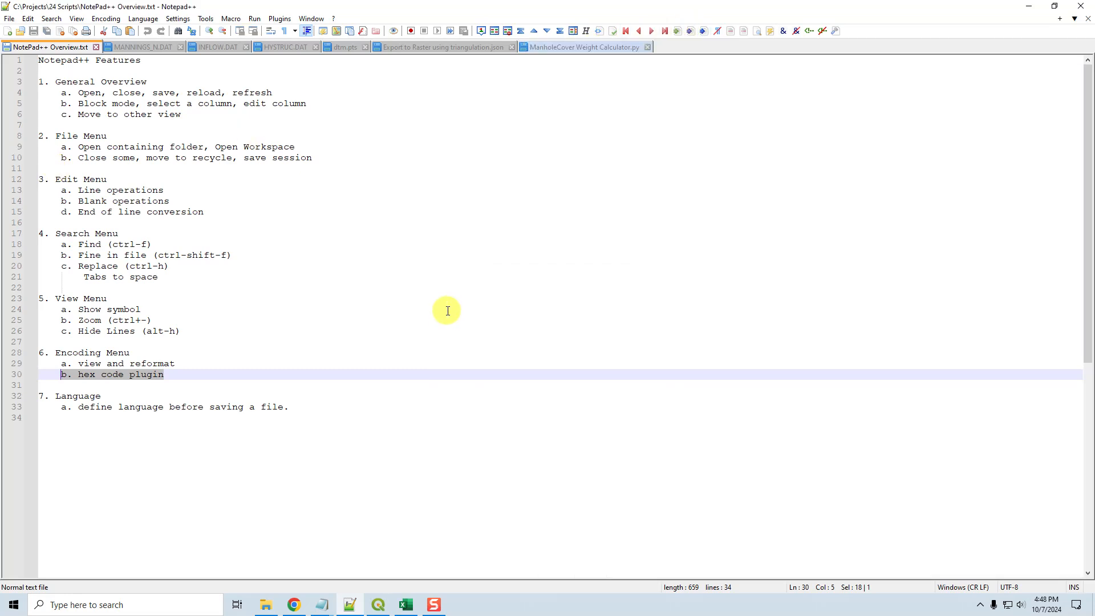
left_click(343, 410)
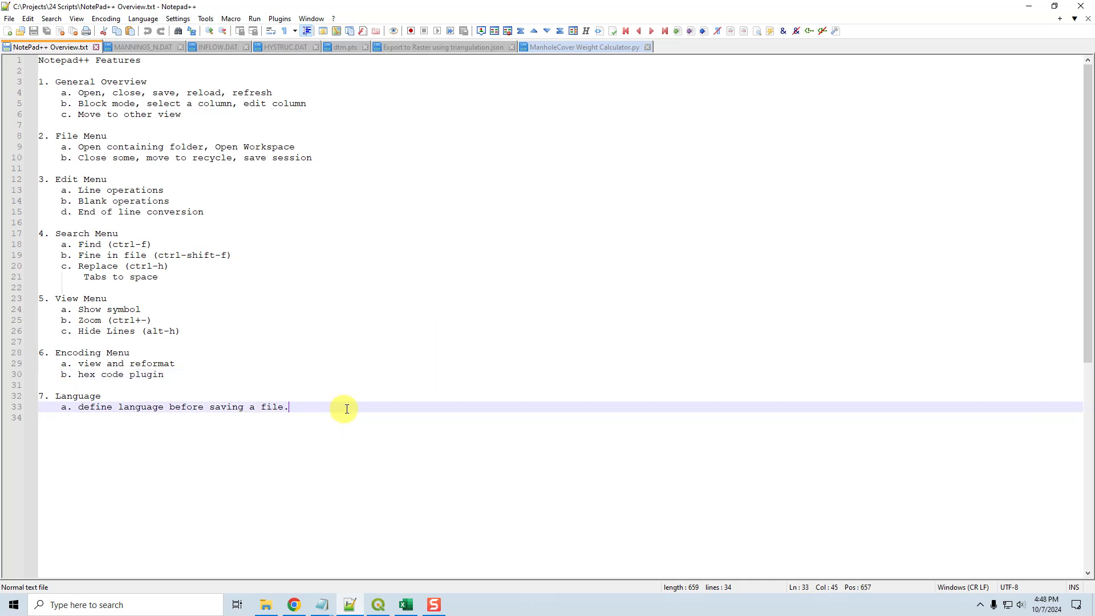